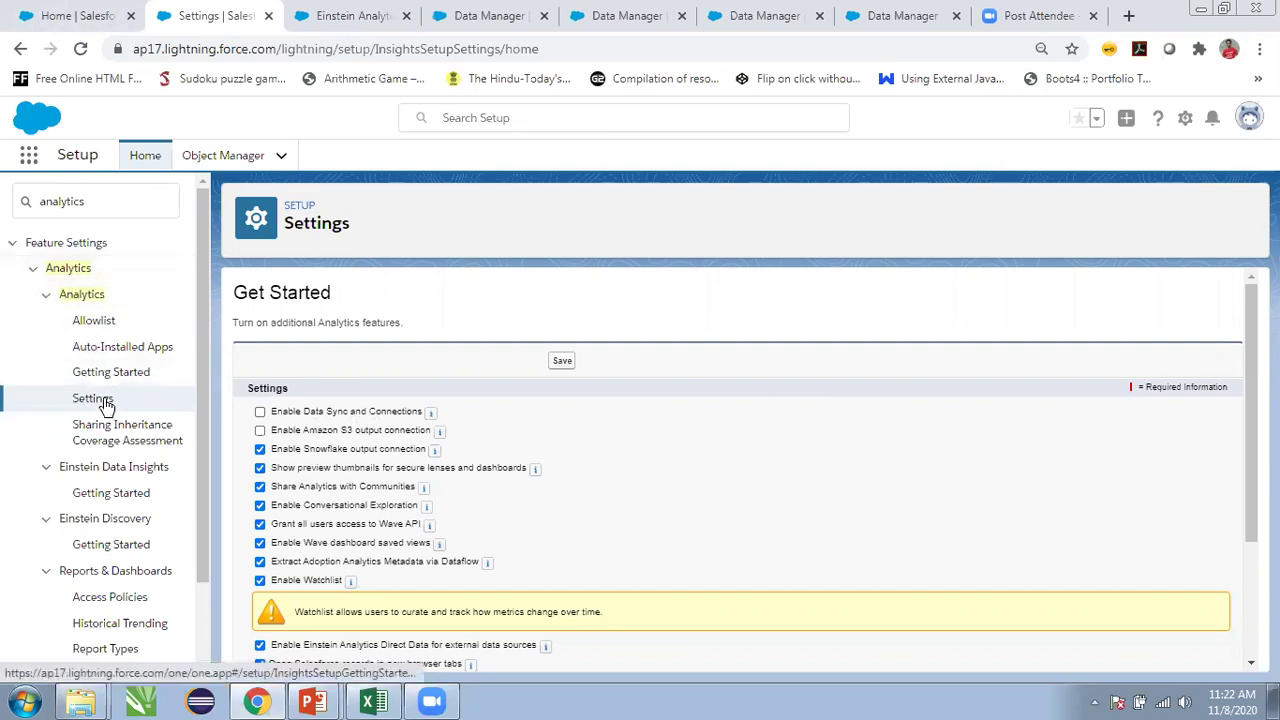
- Enable Data Sync and Connections in the Analytics settings and save the change
left_click(260, 412)
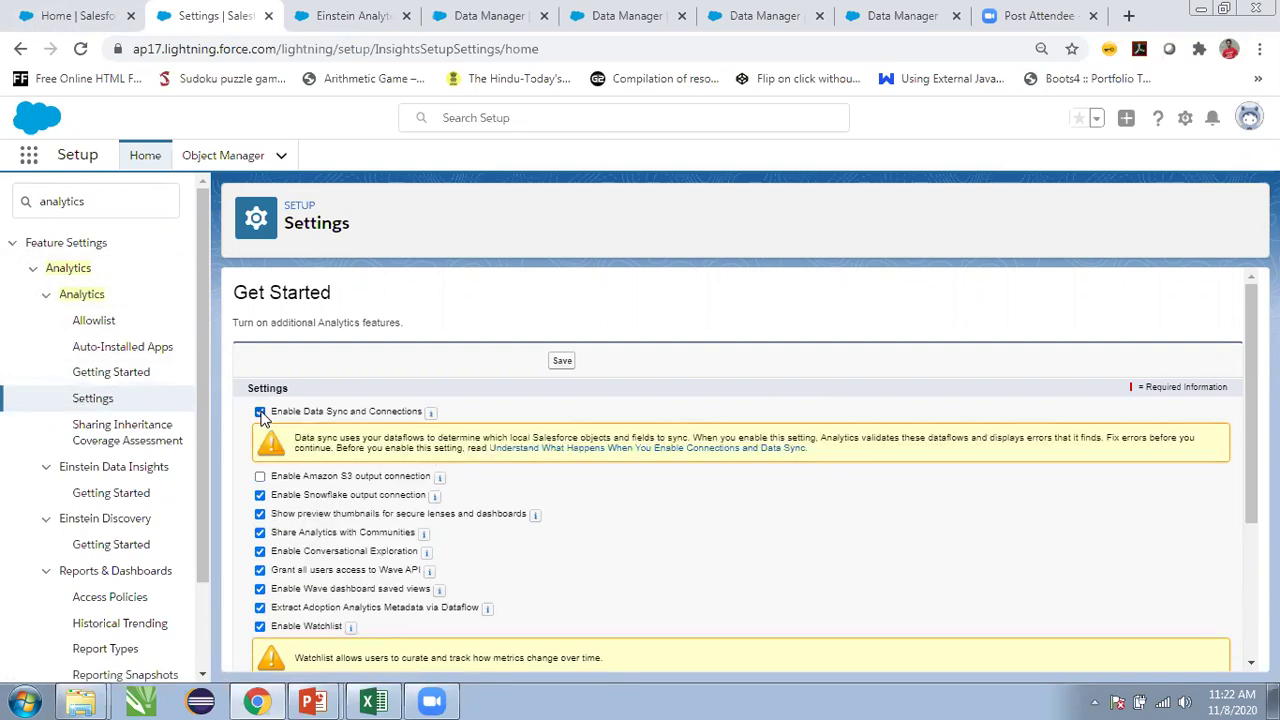
left_click(564, 362)
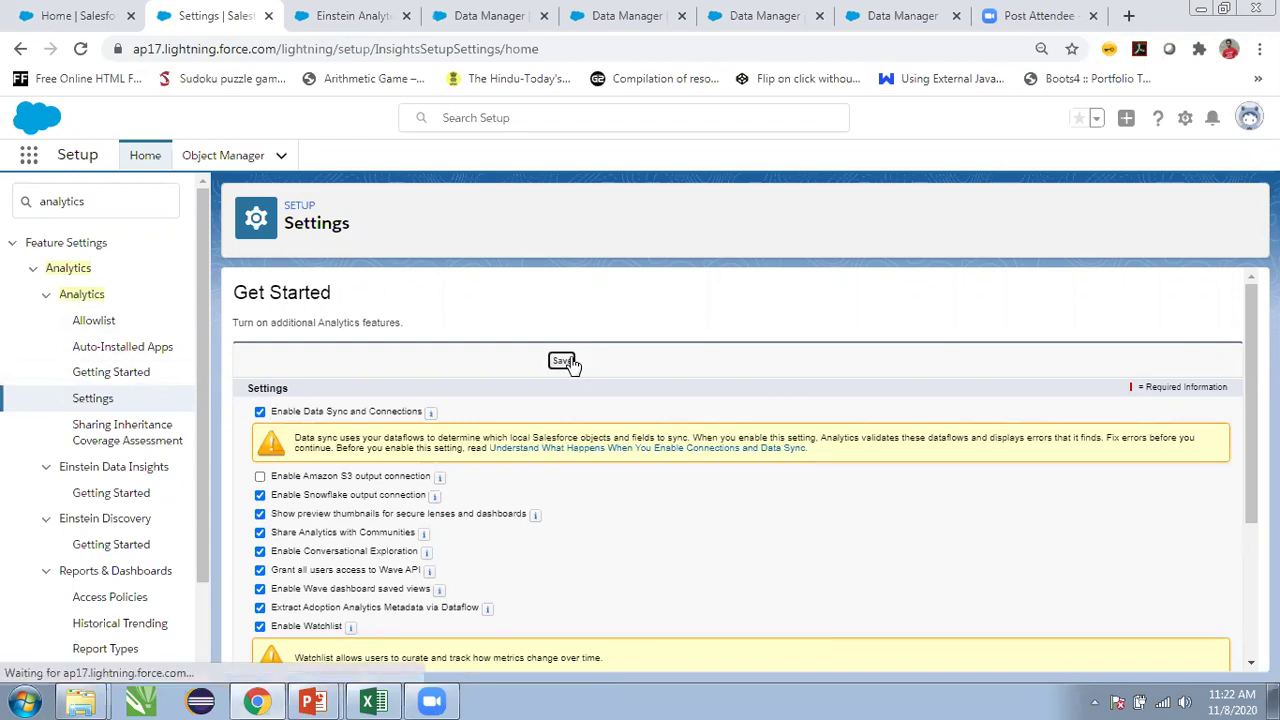
- Dismiss the application error in the Dataflow Demo editor and start an sfdcDigest node named "Imoprt Account"
left_click(487, 15)
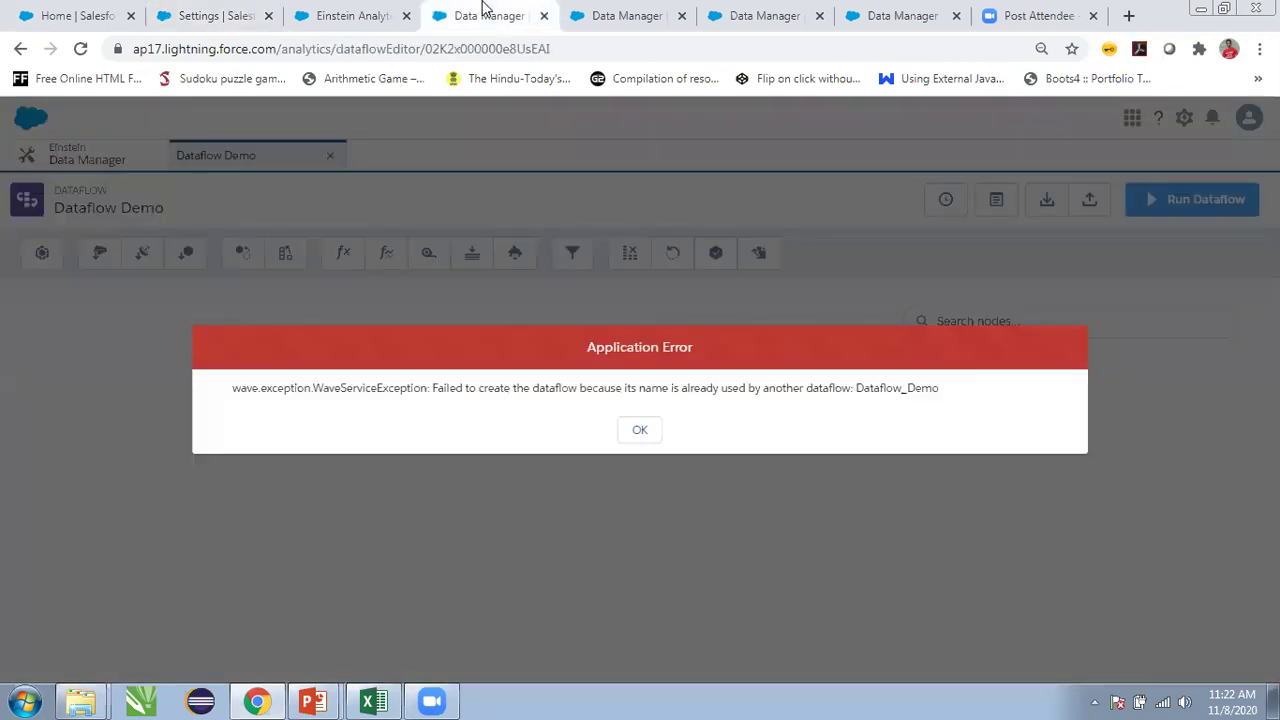
left_click(638, 432)
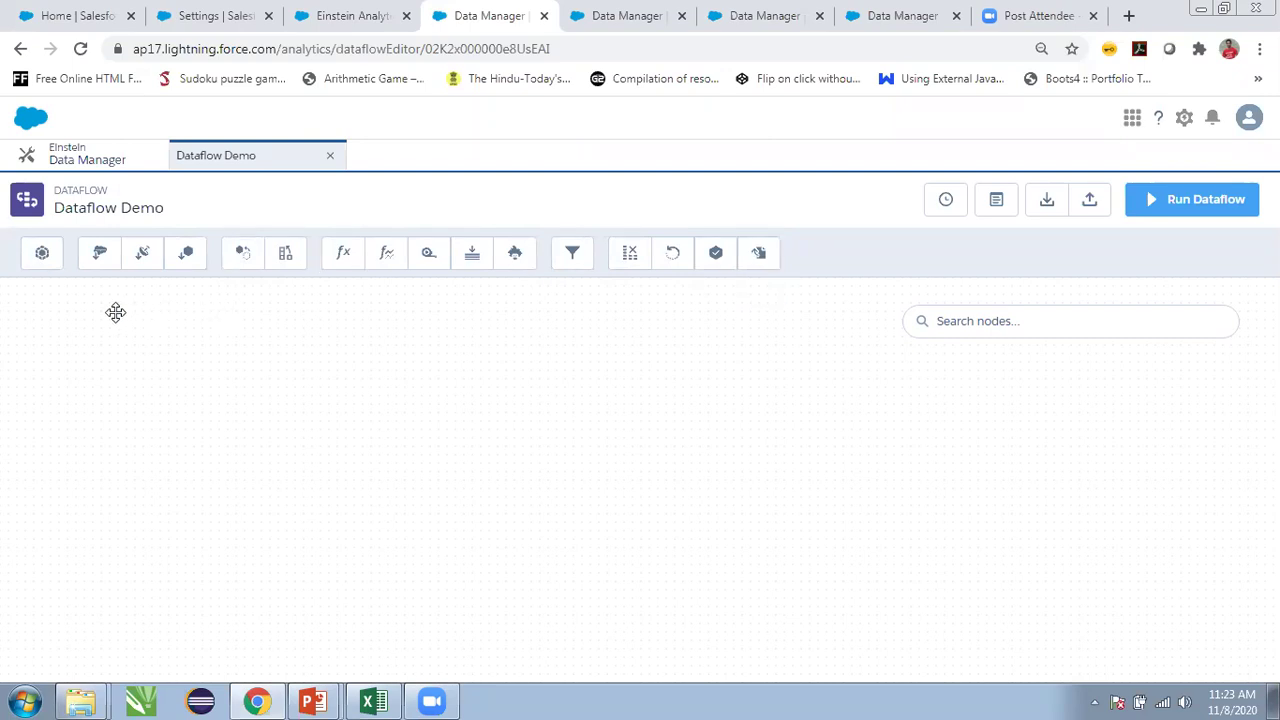
left_click(99, 262)
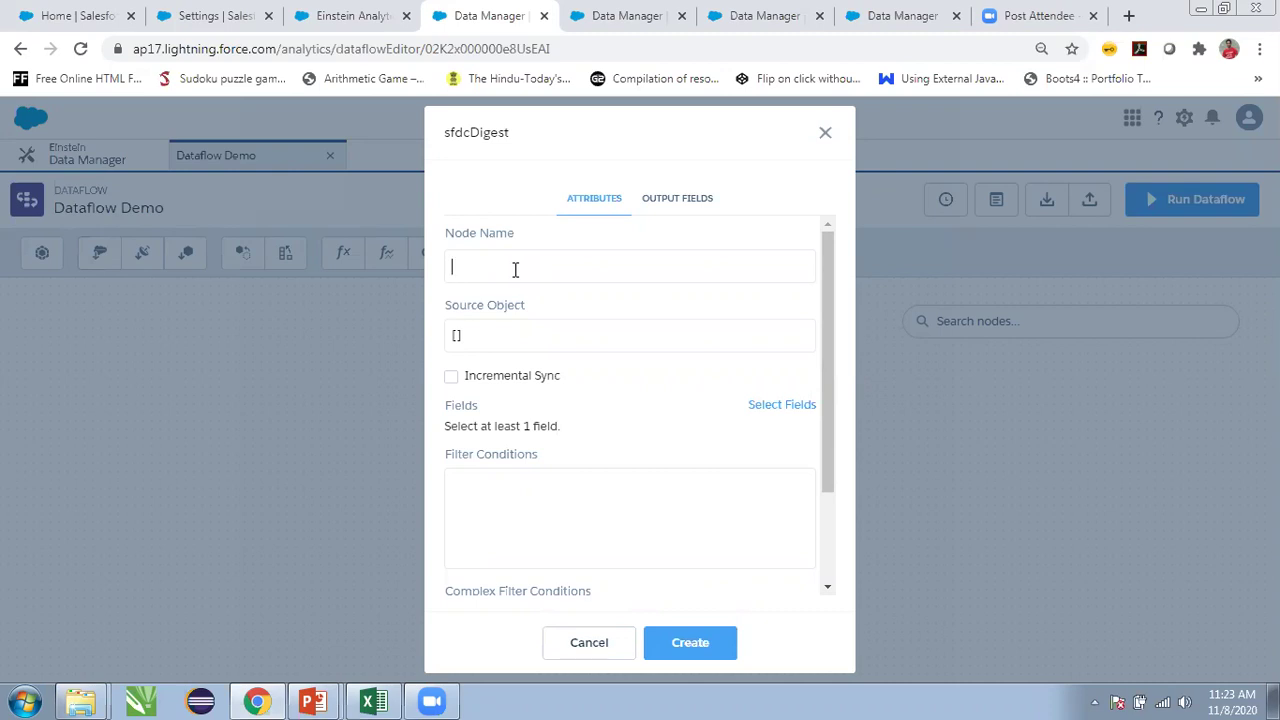
type("I")
type("mopr")
type("t")
type(" Sale")
key("BackSpace")
key("BackSpace")
key("BackSpace")
key("BackSpace")
type("Account")
- Set the sfdcDigest node's source object to Account
left_click(506, 338)
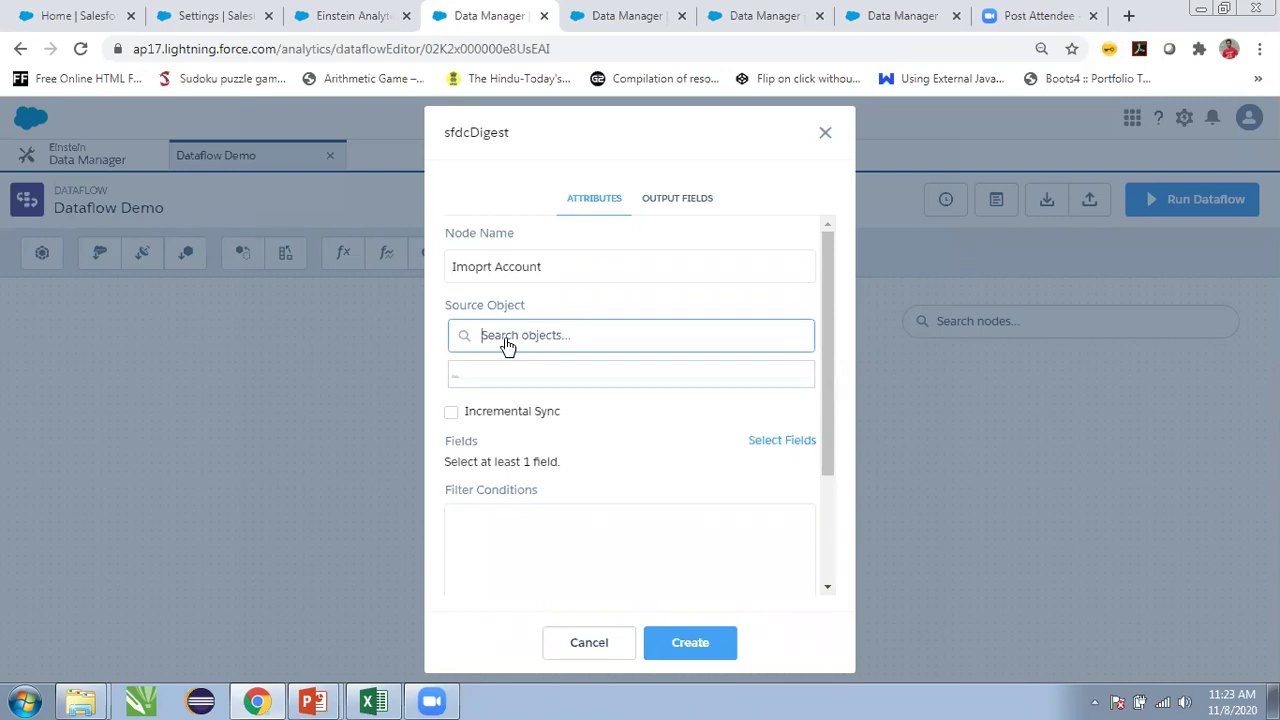
type("Accoun")
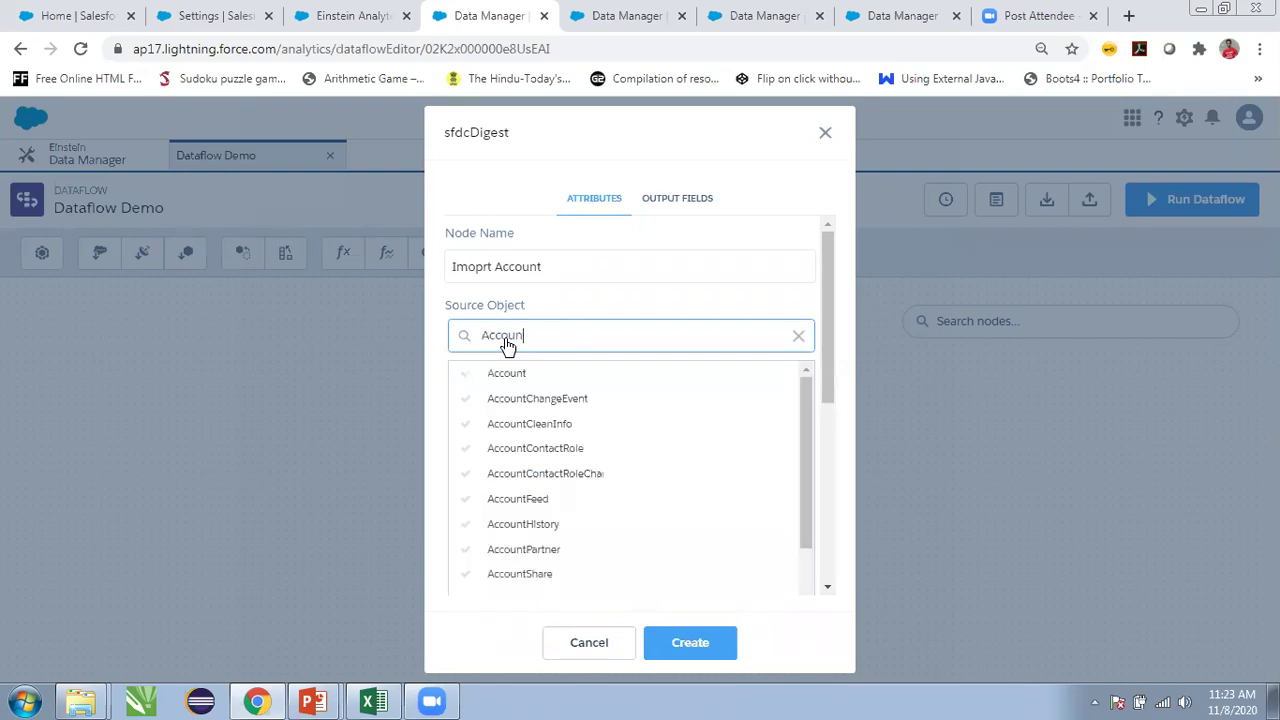
left_click(519, 373)
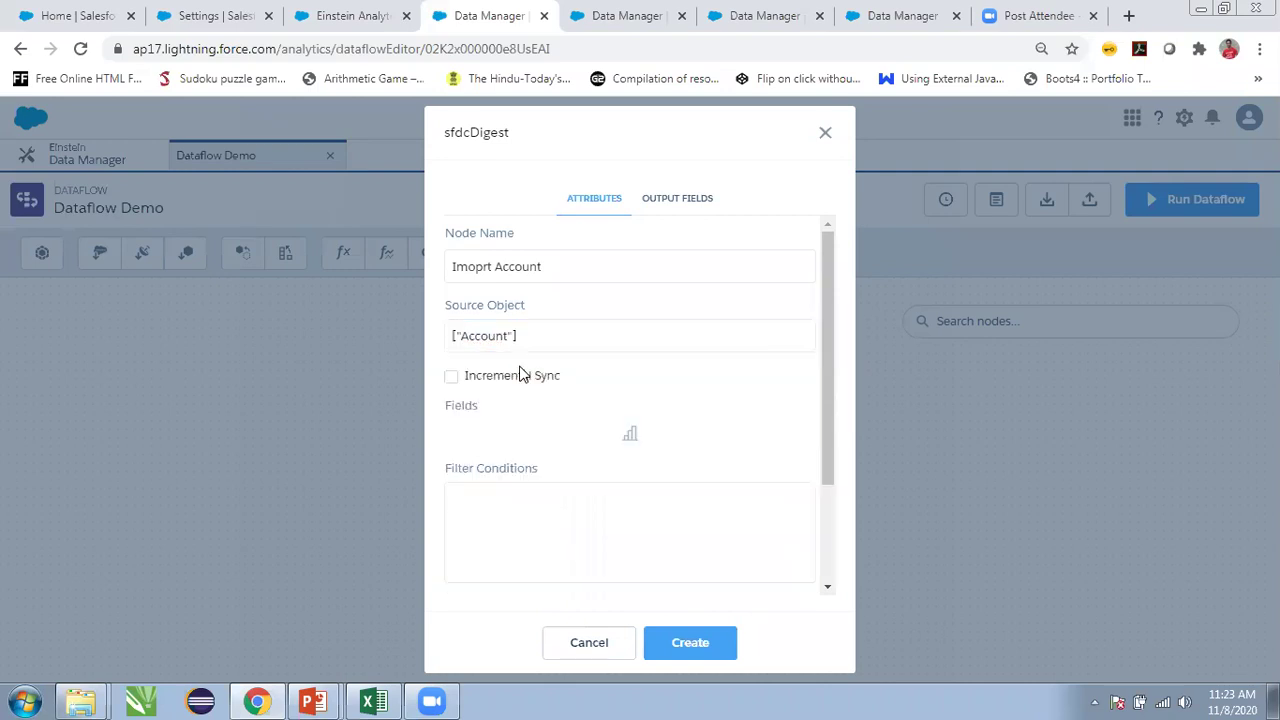
- Select the AnnualRevenue, AccountSource and AccountNumber fields for the Account digest node
left_click(779, 408)
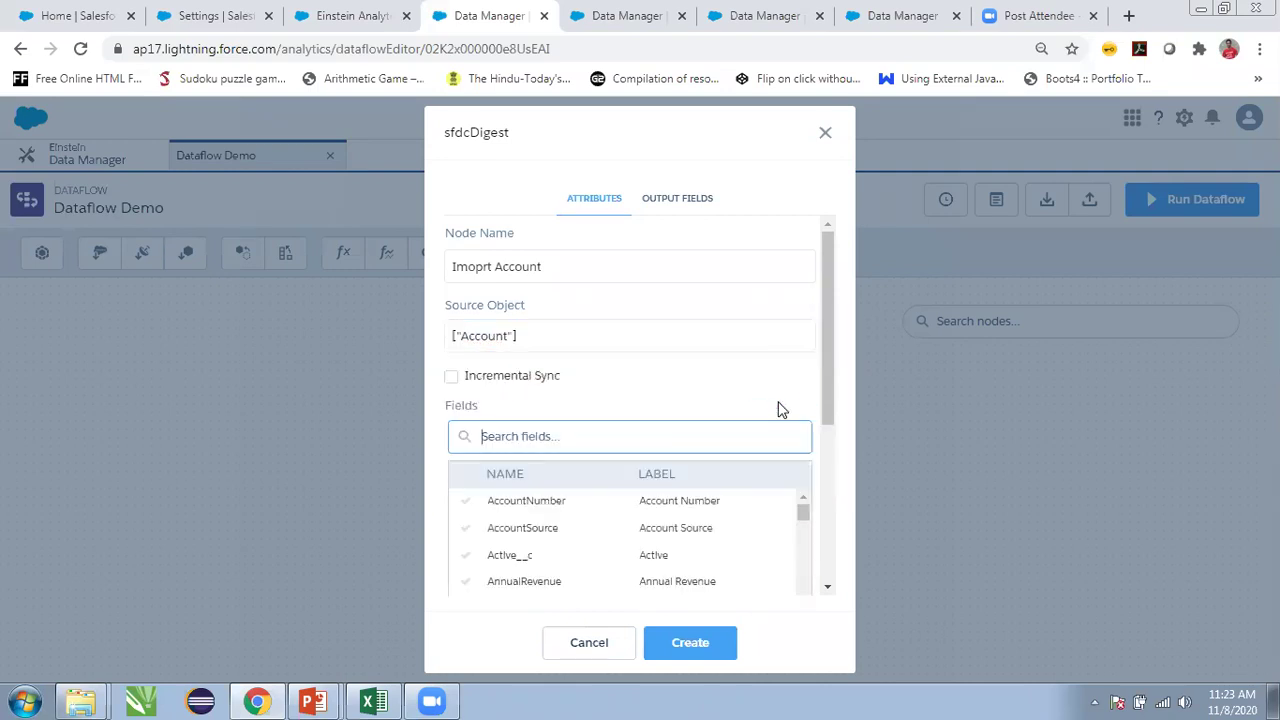
scroll(588, 555, "down", 5)
scroll(590, 558, "down", 8)
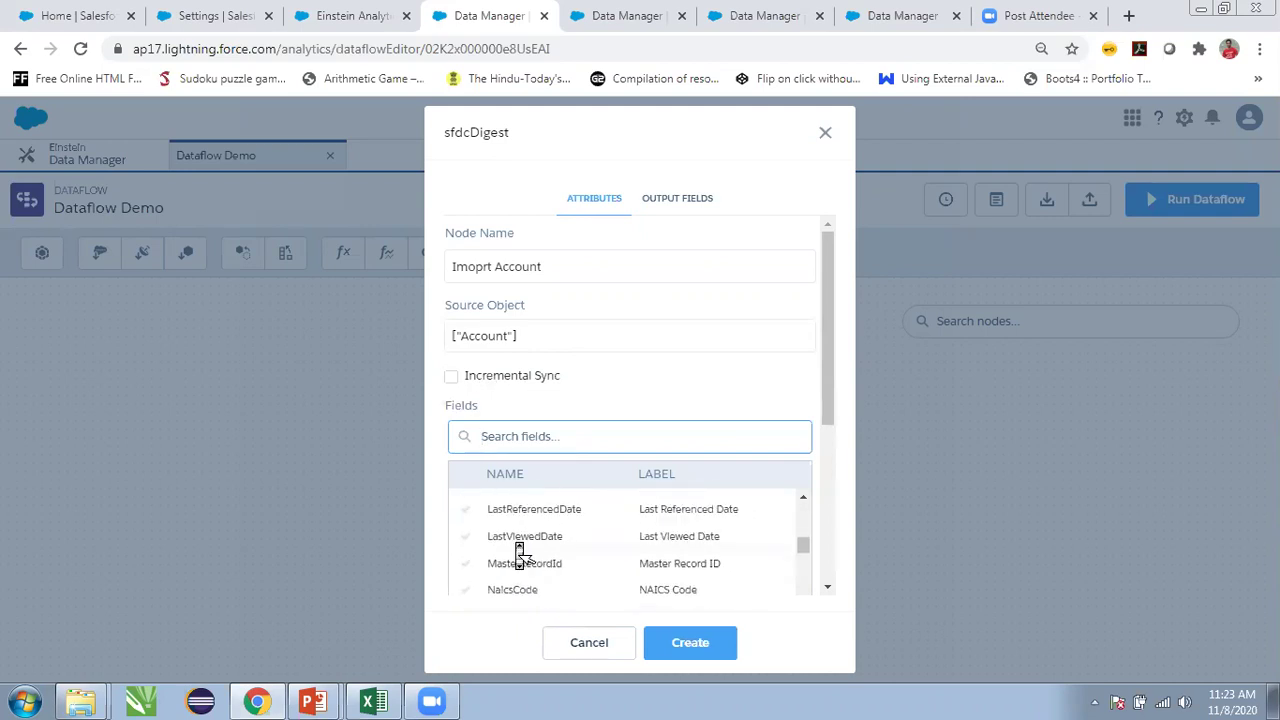
scroll(519, 553, "up", 10)
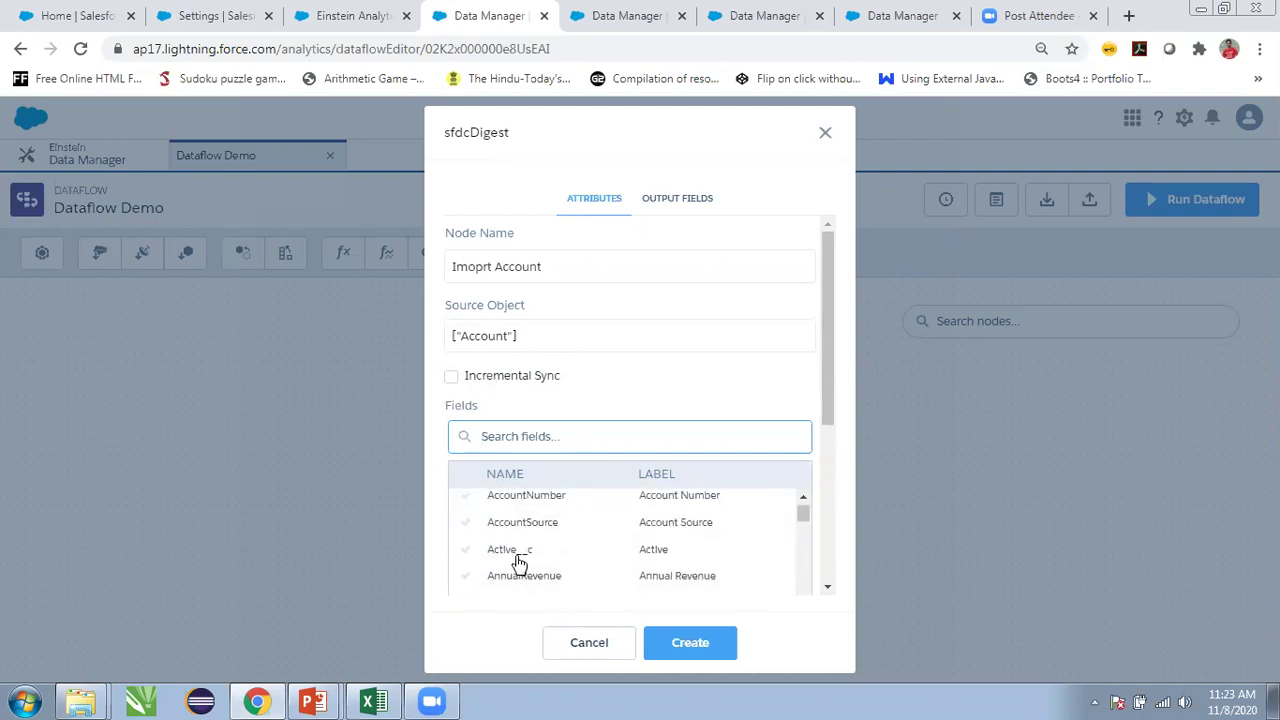
left_click(522, 576)
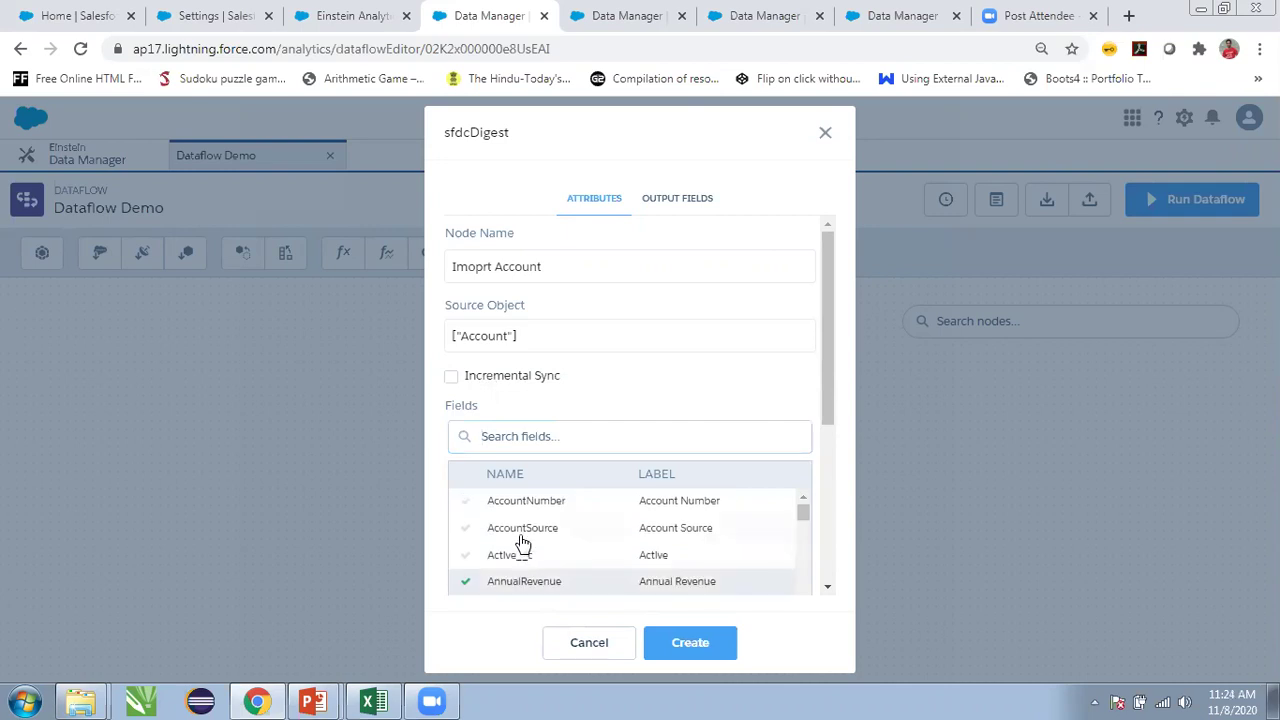
left_click(521, 530)
left_click(522, 505)
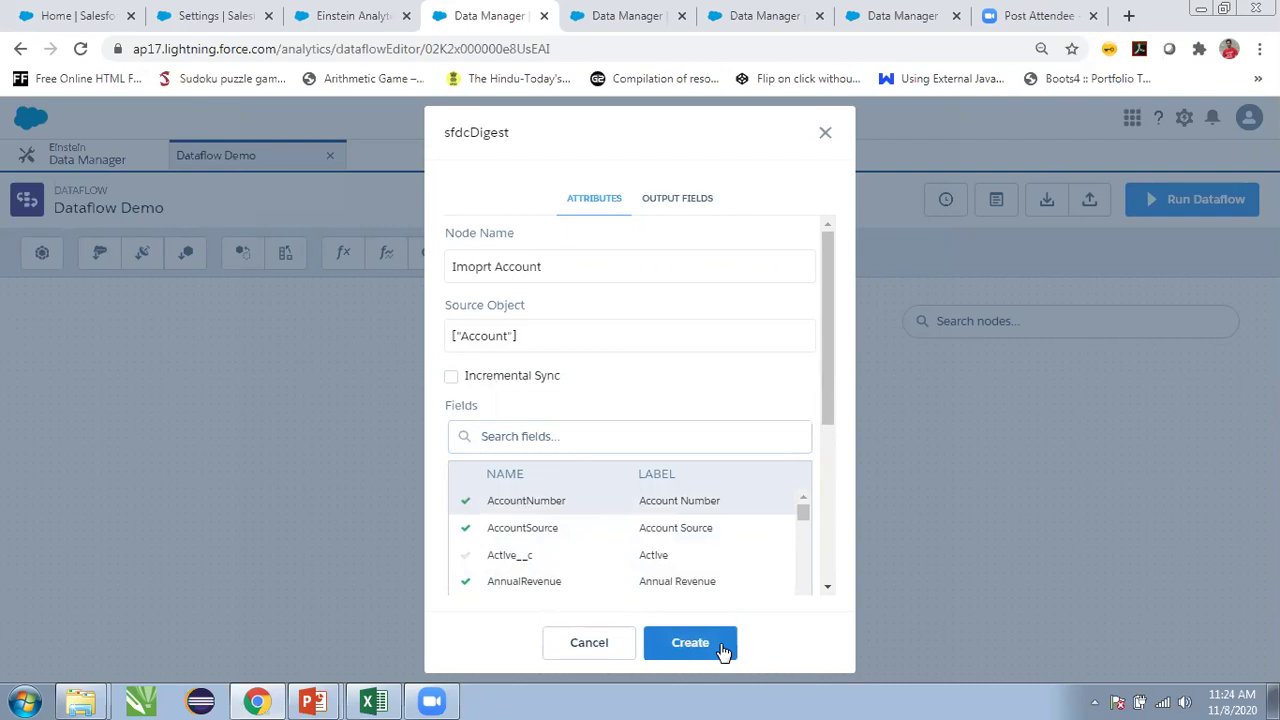
left_click(674, 397)
- Review the digest node's selected fields, filter condition options and output fields
scroll(680, 400, "down", 1)
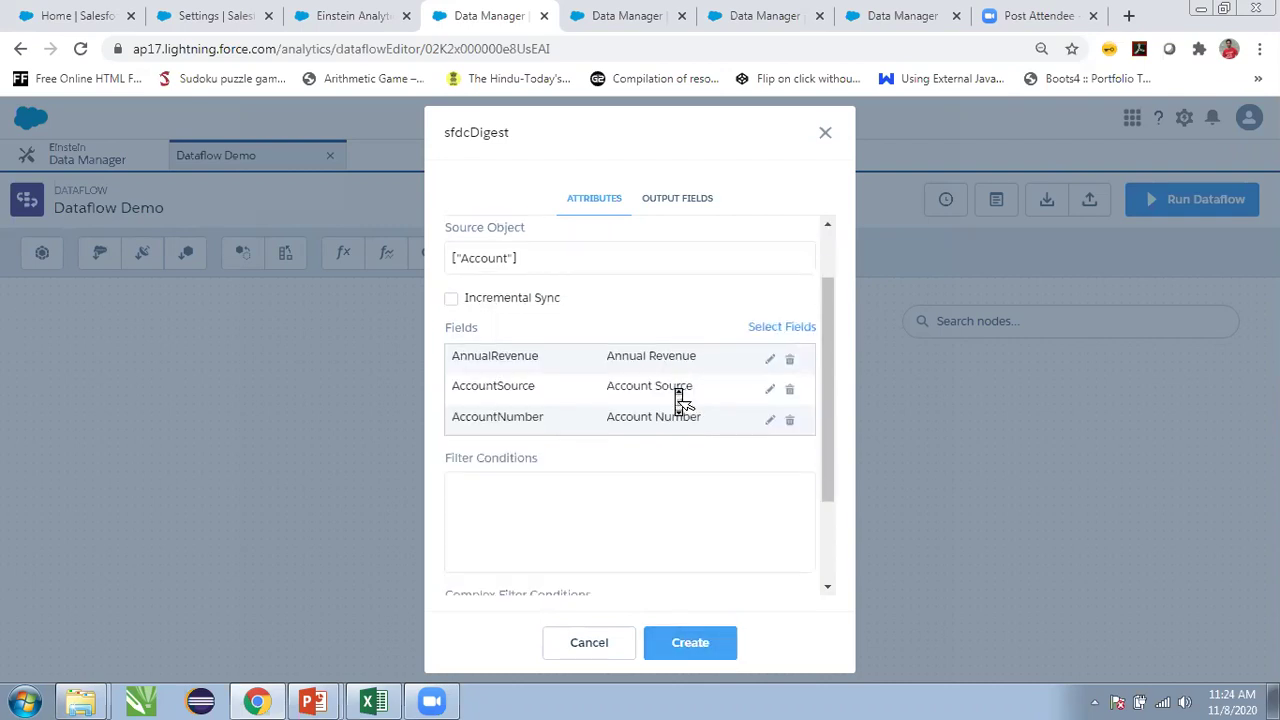
scroll(676, 398, "down", 1)
left_click(571, 356)
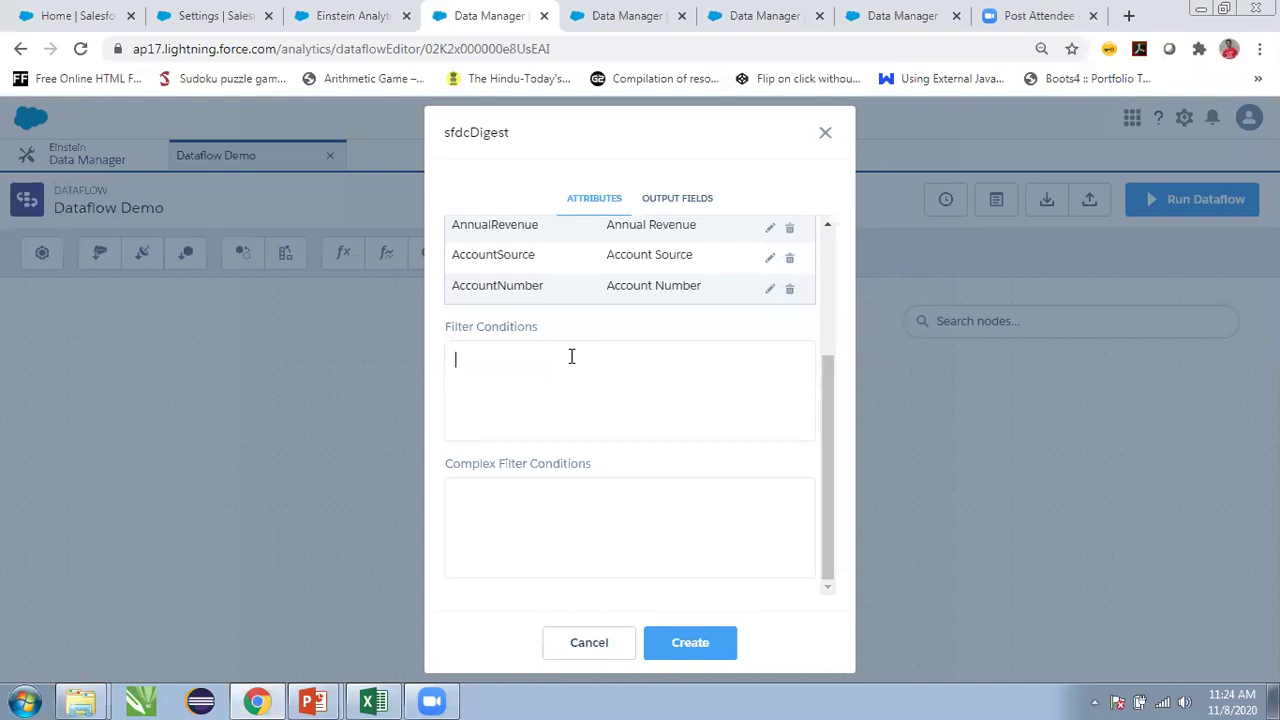
scroll(573, 368, "up", 2)
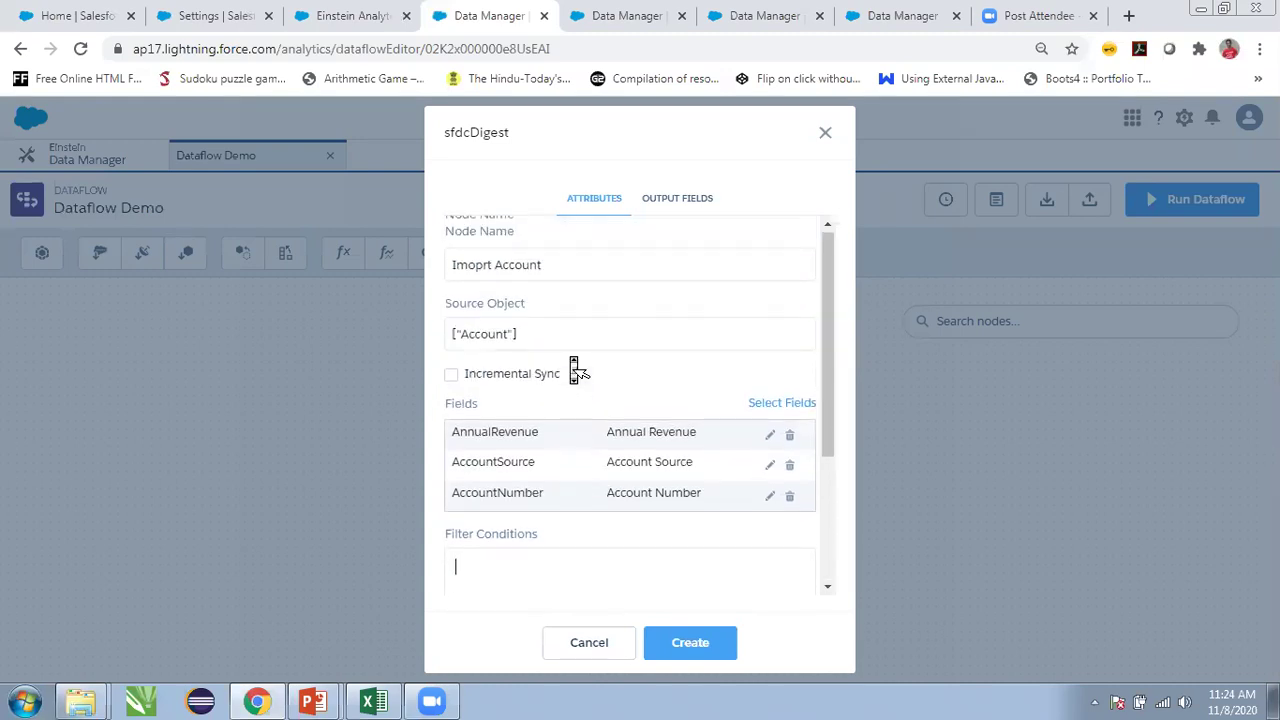
scroll(517, 420, "down", 1)
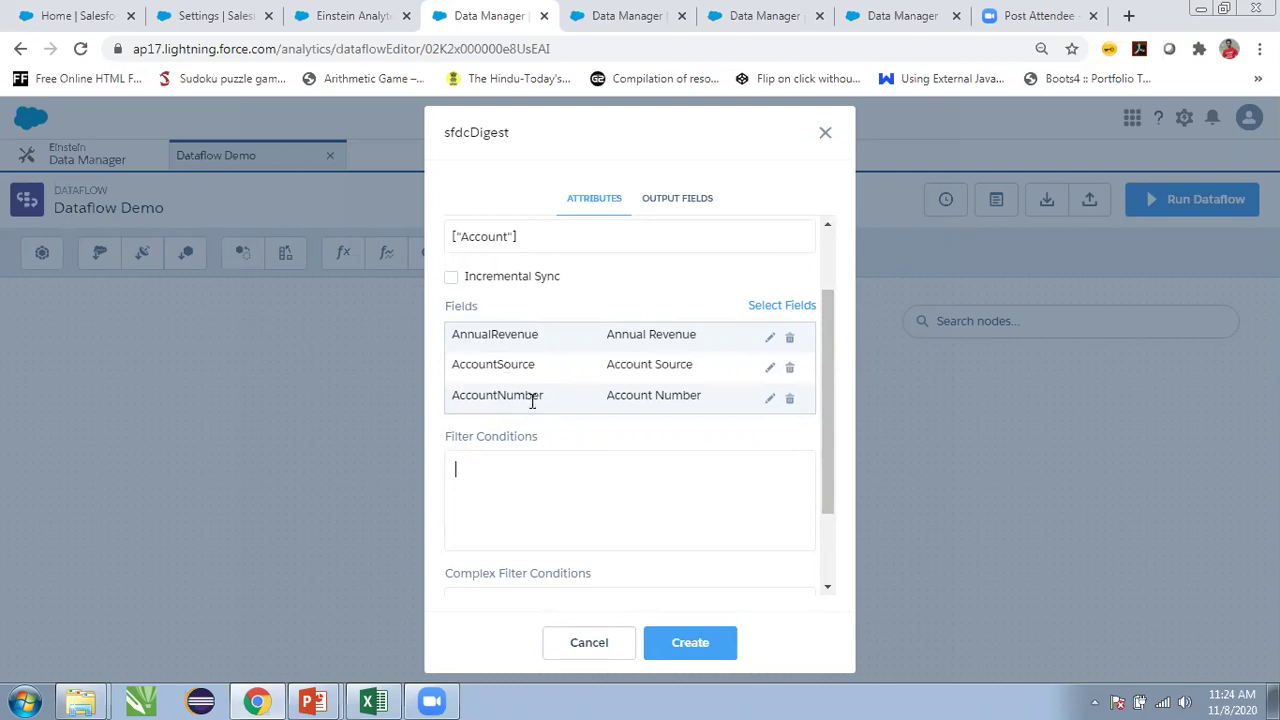
scroll(532, 401, "up", 1)
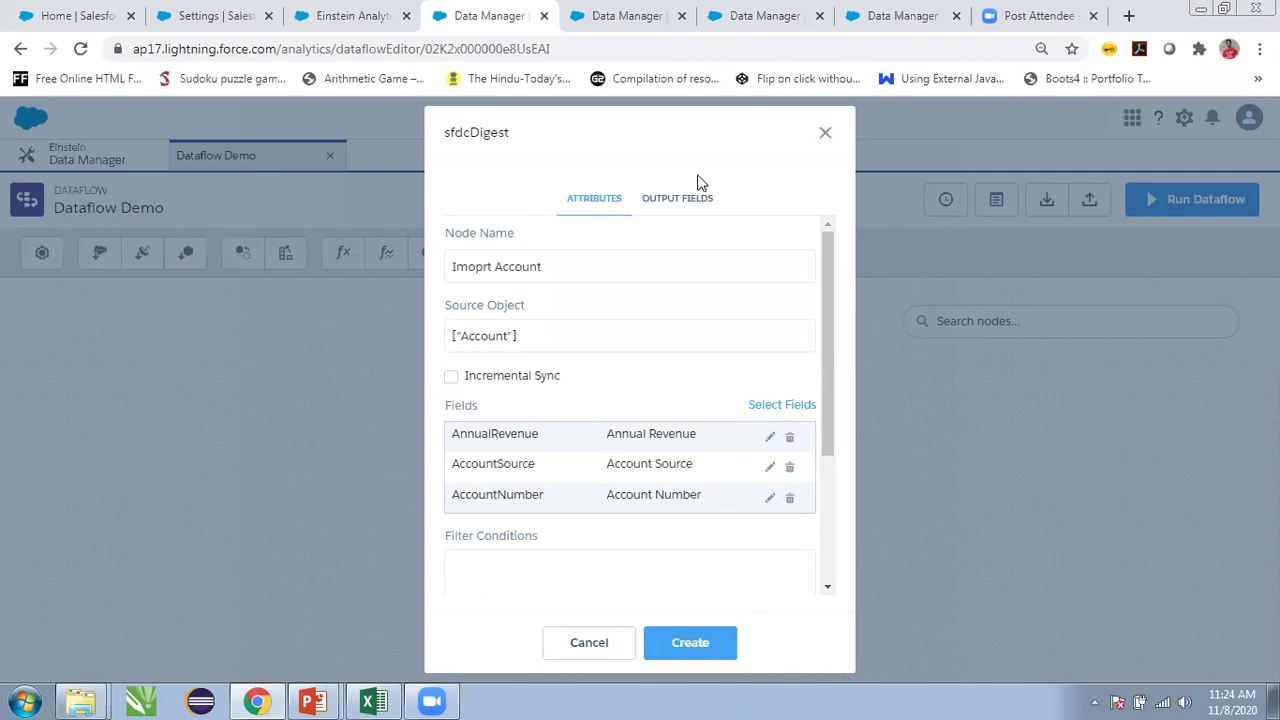
left_click(690, 204)
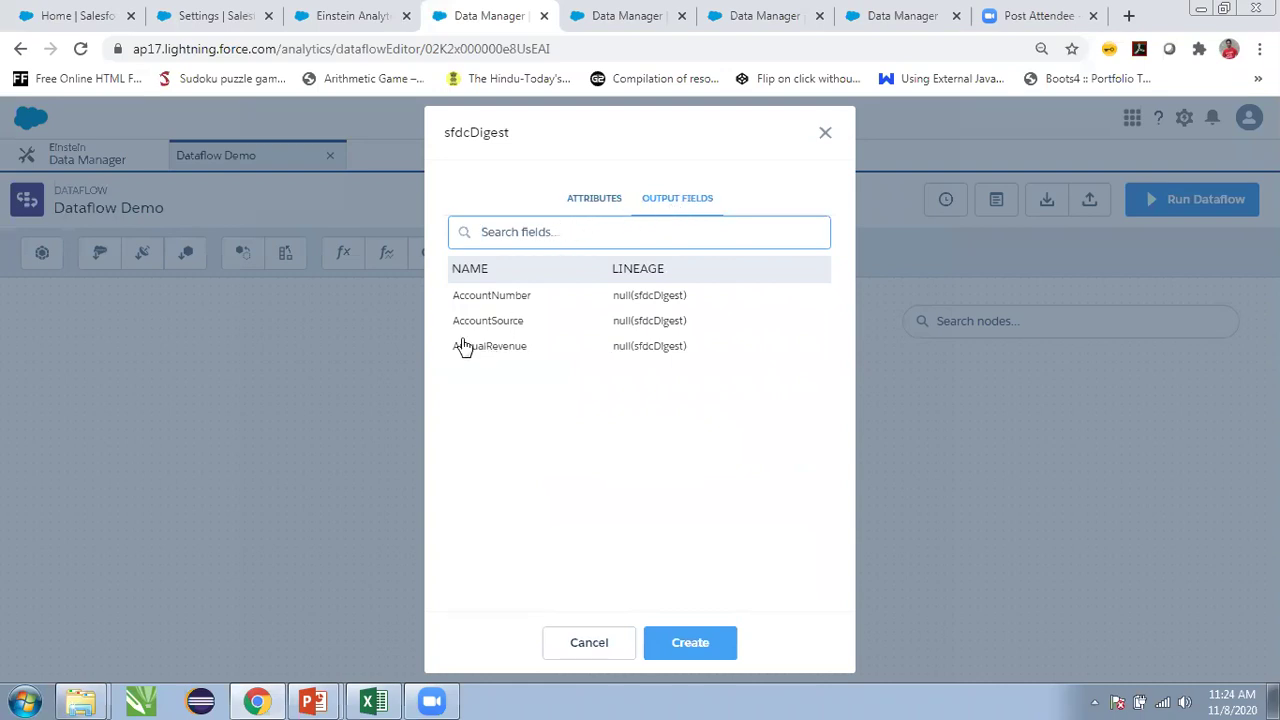
left_click(480, 297)
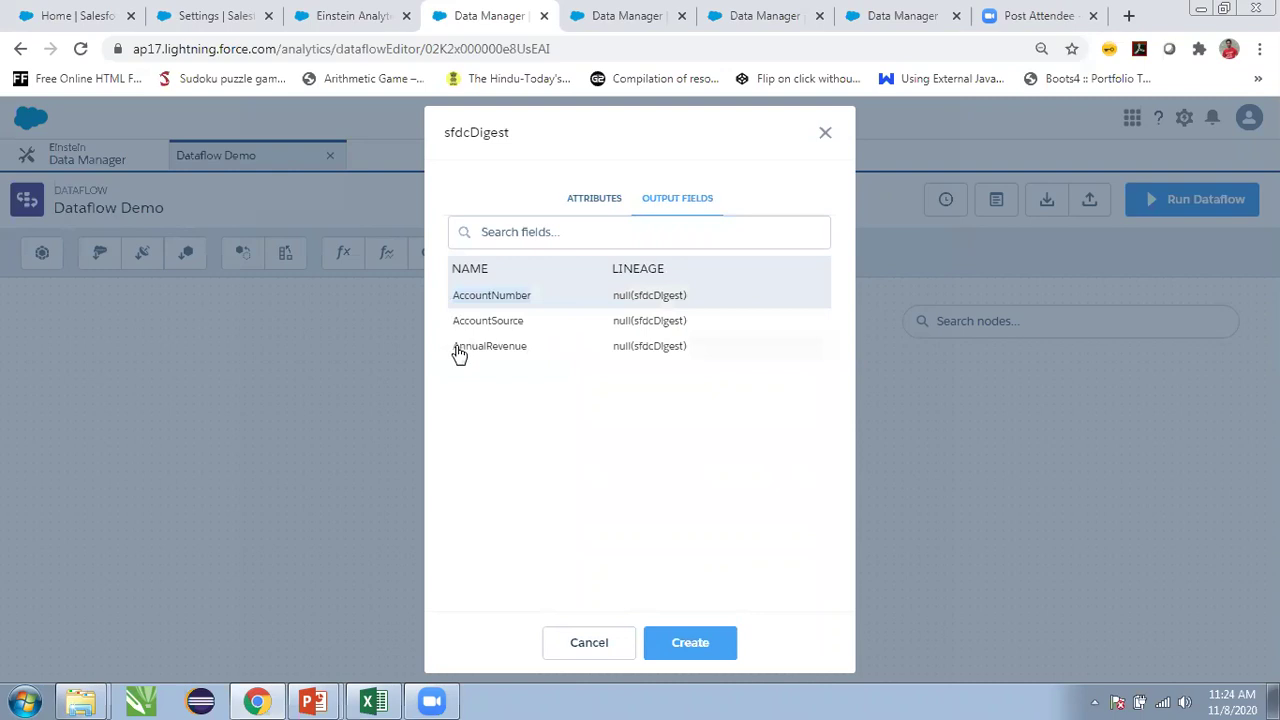
left_click(524, 356)
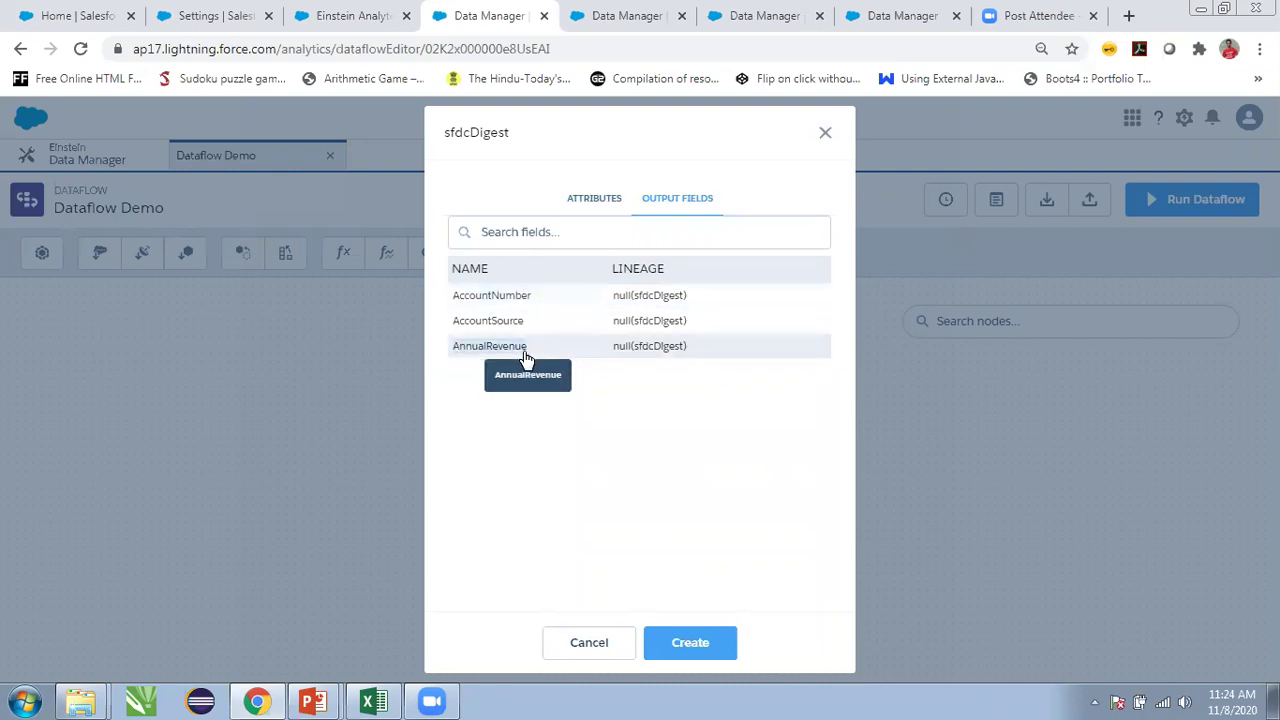
- Create the Account digest node and move it slightly down on the dataflow canvas
left_click(688, 651)
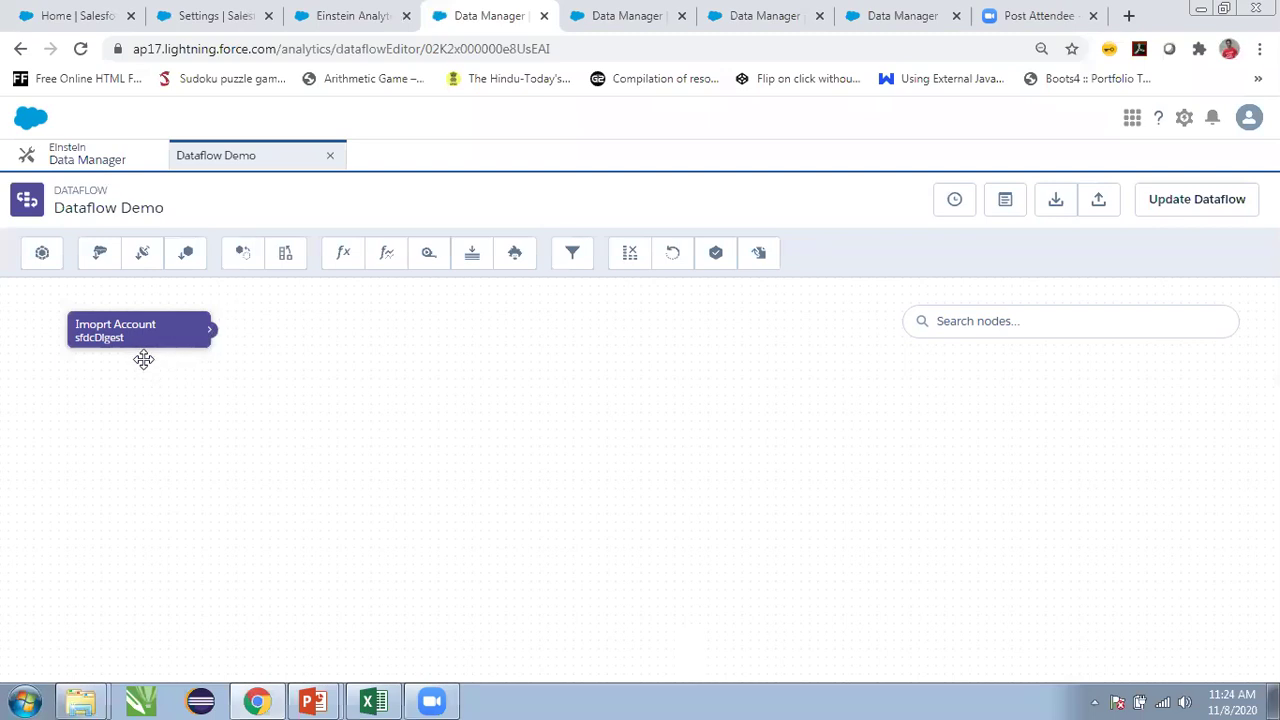
left_click_drag(143, 343, 146, 357)
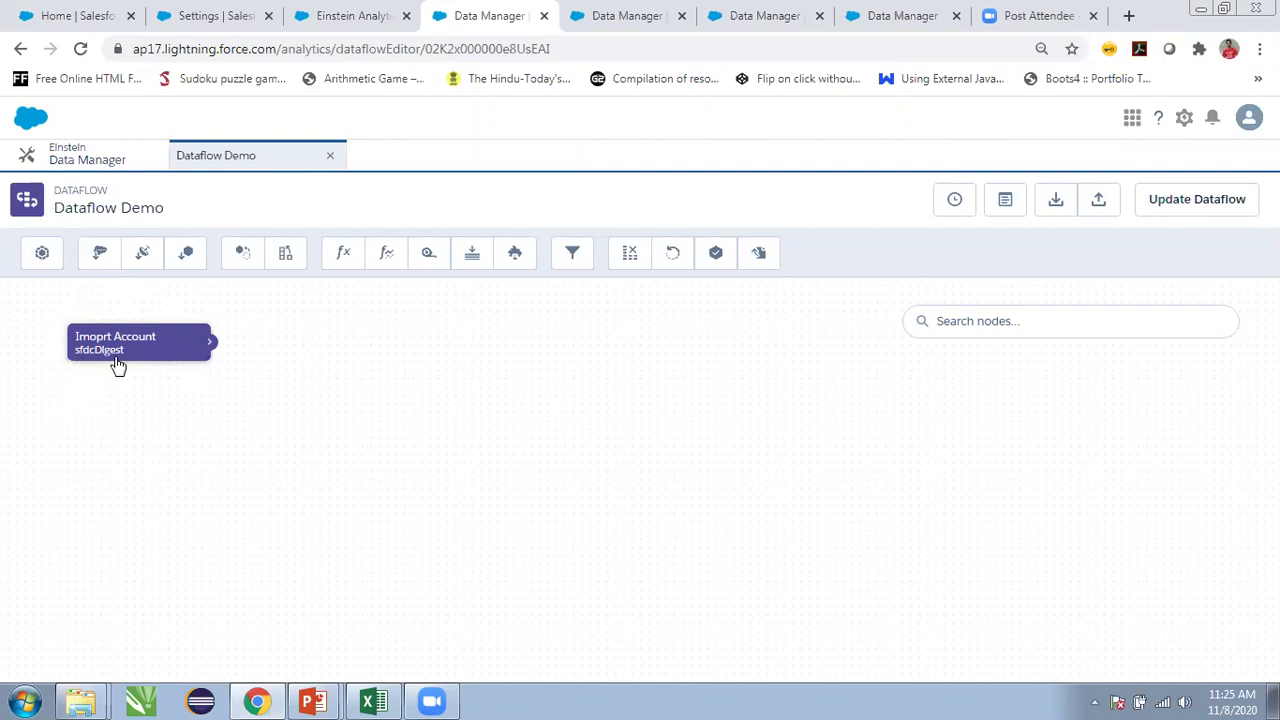
- Add an edgemart node named "DTC Sales" that uses the DTC Opportunity dataset from My_DTC_Sales
left_click(181, 264)
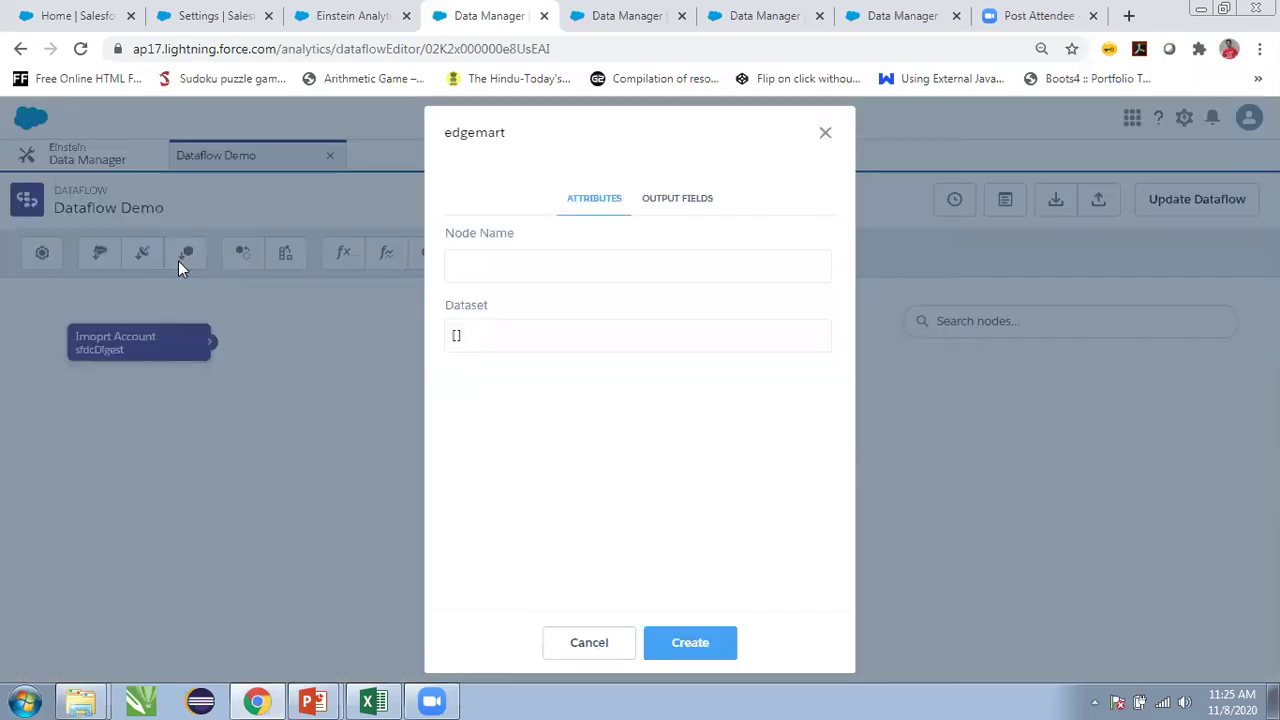
left_click(571, 271)
type("DTC Sales")
left_click(531, 341)
left_click(541, 427)
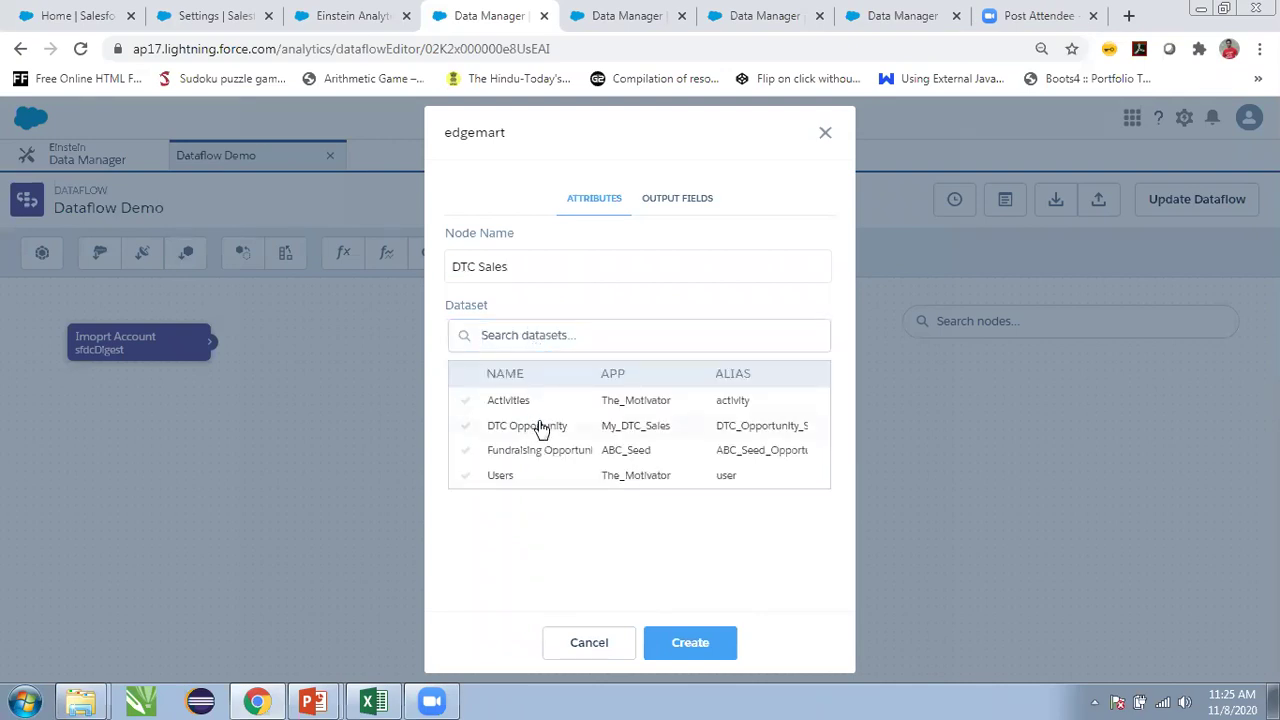
left_click(699, 652)
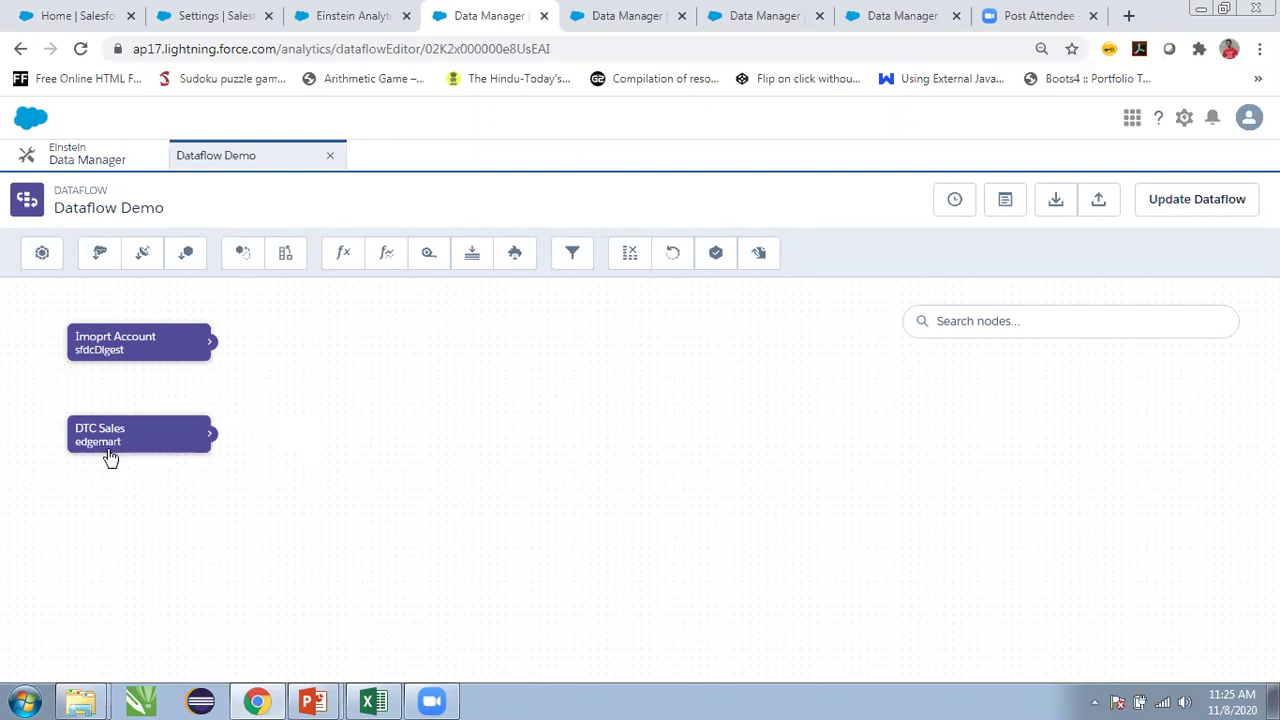
mouse_move(110, 455)
- Switch to Analytics Studio and start a new dataset with a CSV file as its source
left_click(320, 8)
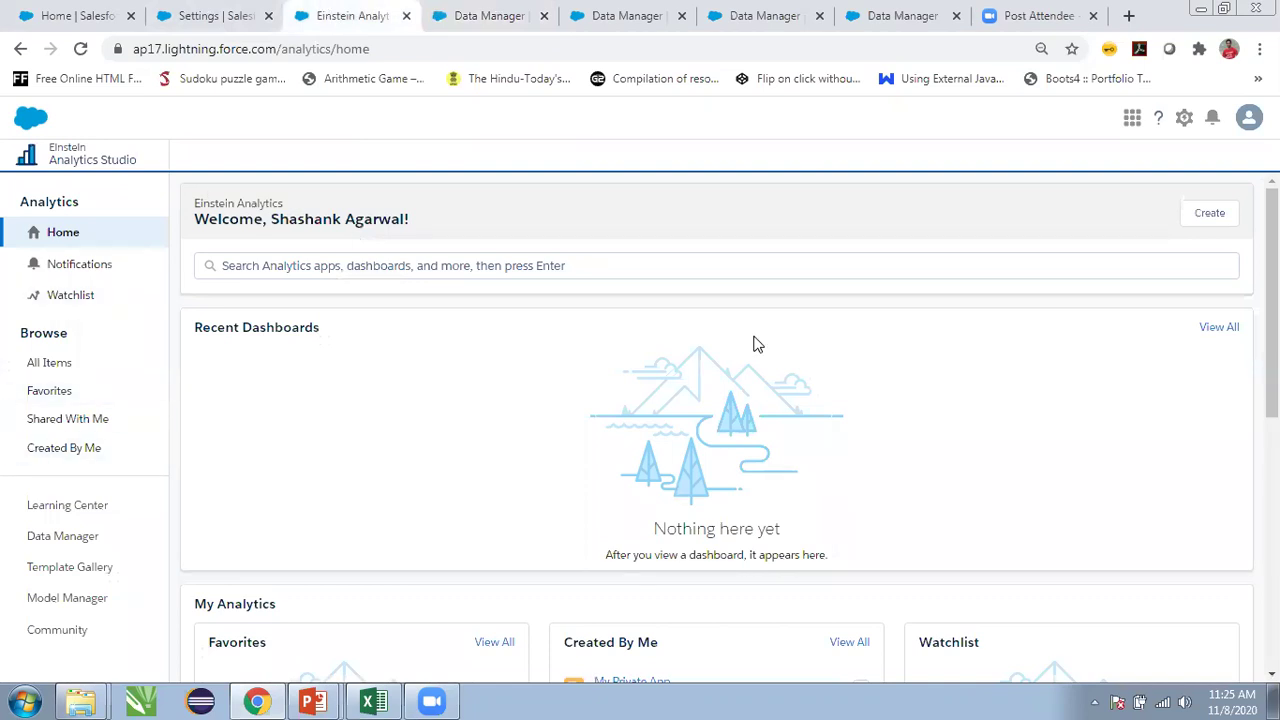
left_click(1197, 222)
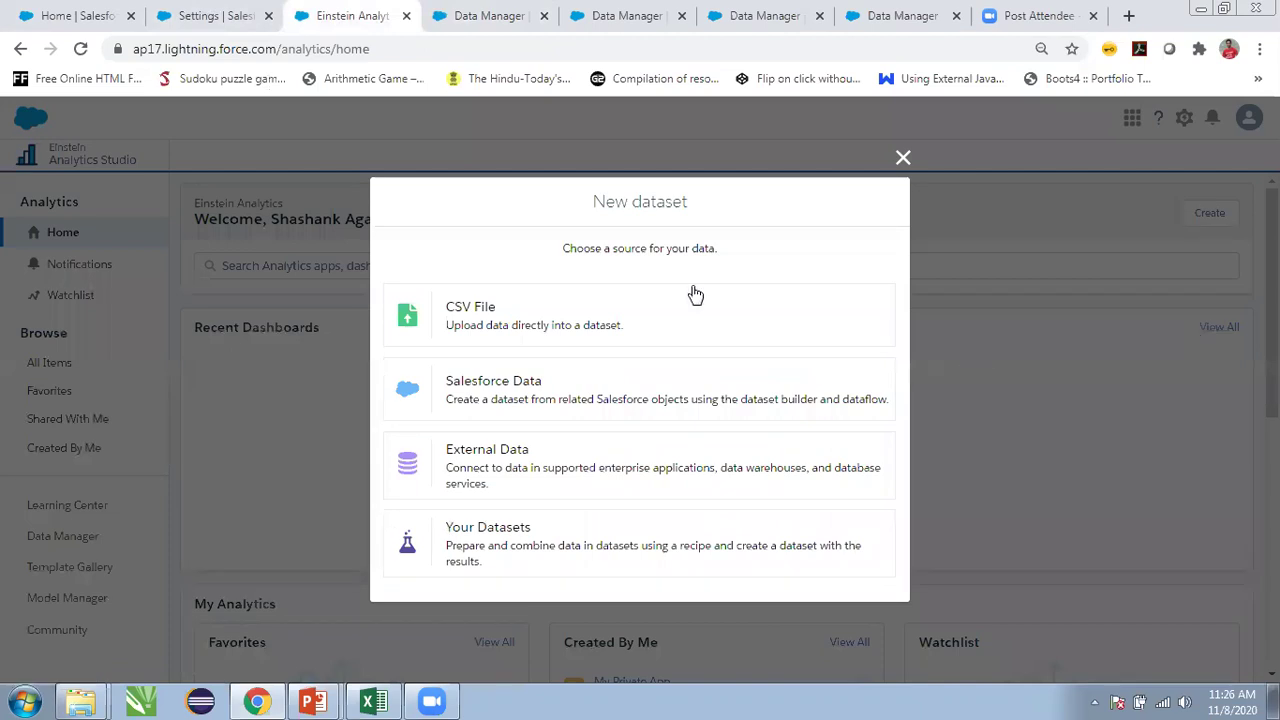
left_click(678, 312)
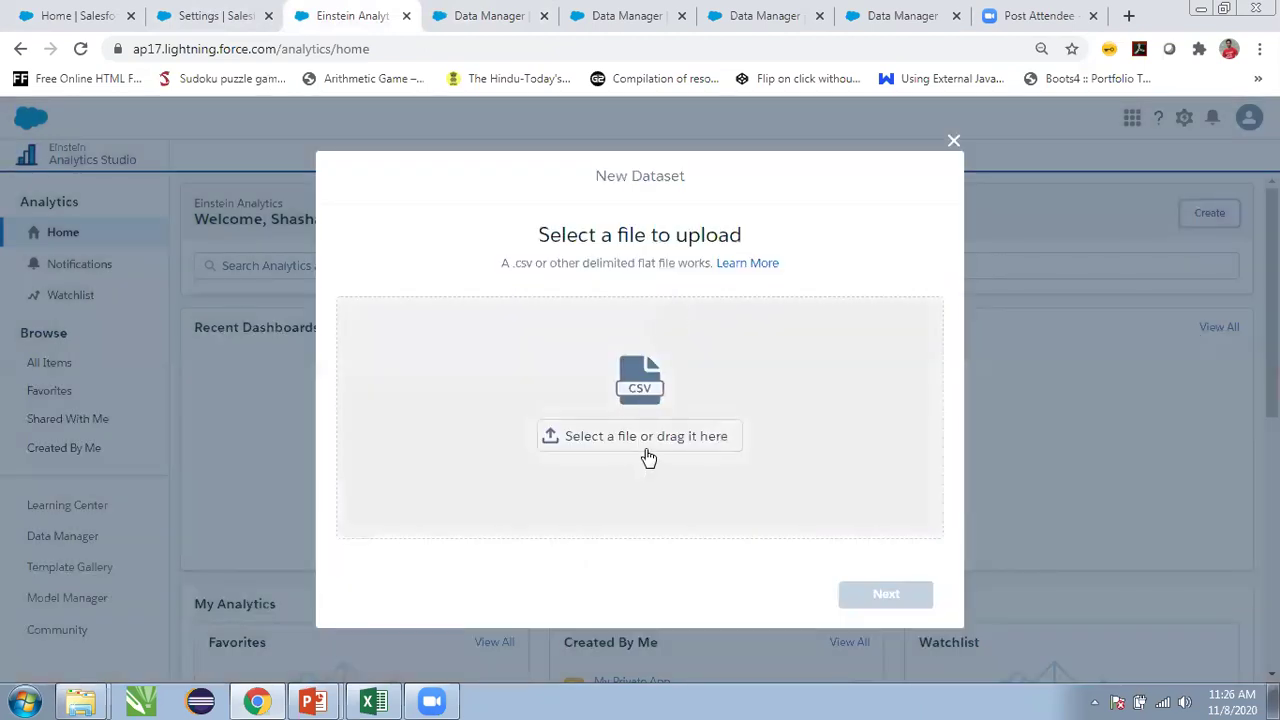
- Choose the Agency Data CSV file from the ea-data-preparation-specialist-data folder in Downloads for upload
left_click(645, 448)
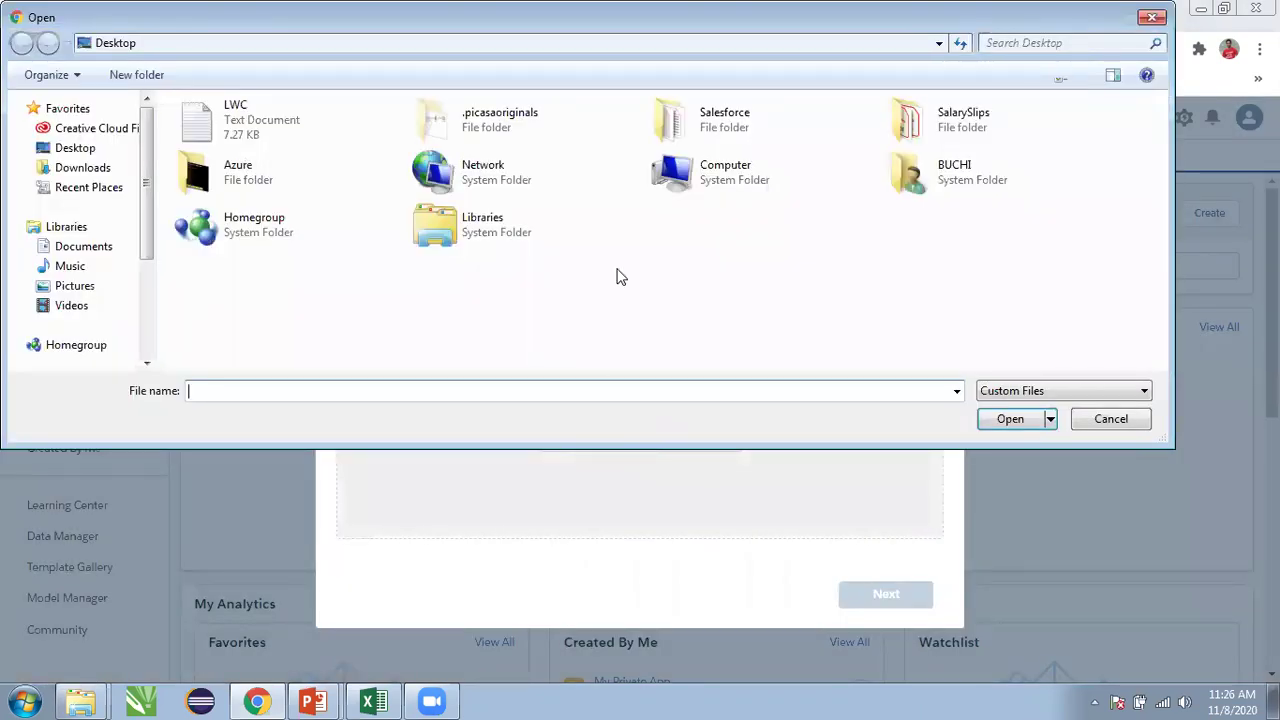
left_click(82, 170)
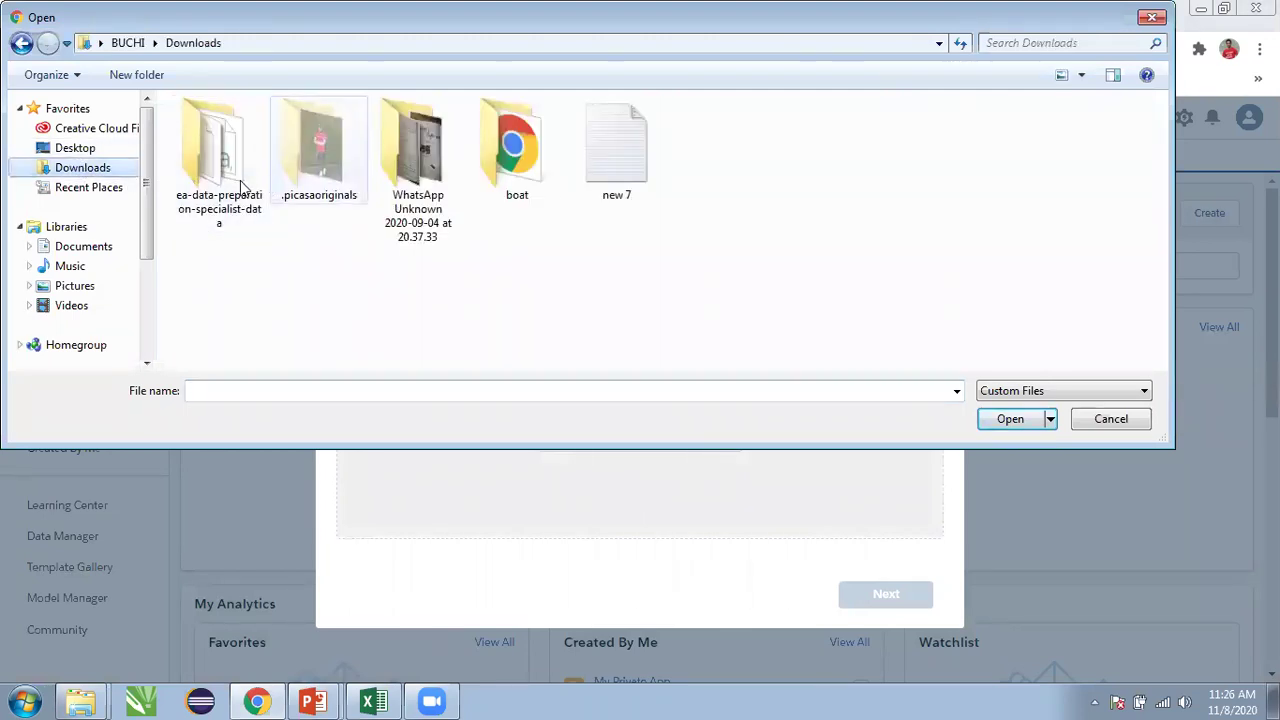
double_click(240, 185)
left_click(214, 134)
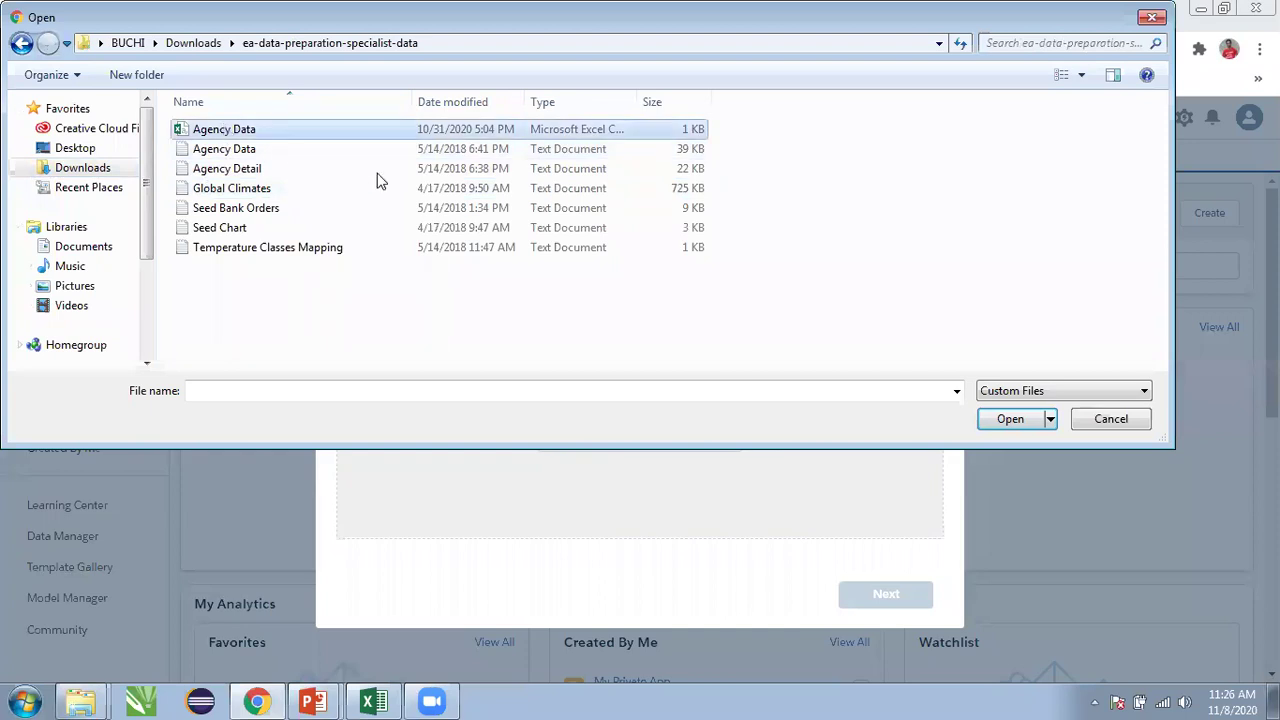
left_click(1005, 420)
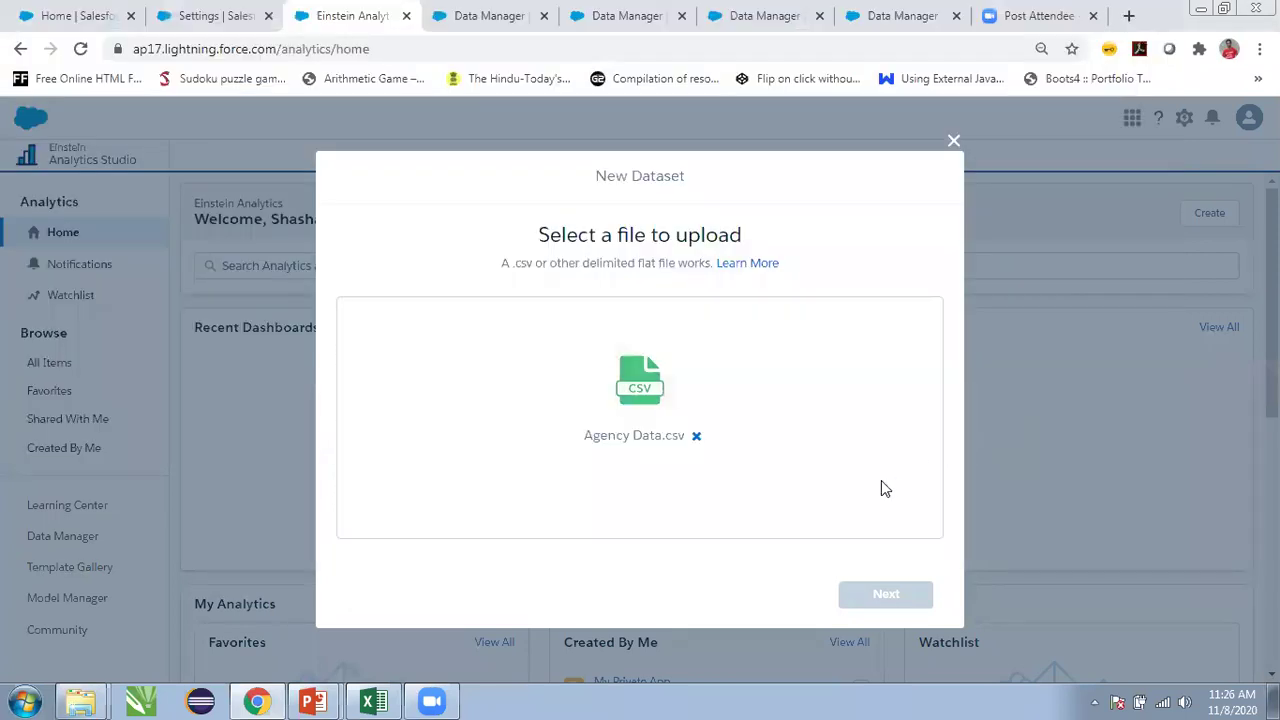
- Preview the field attributes of the Agency Data dataset and return to its name and app settings
left_click(870, 604)
left_click(870, 606)
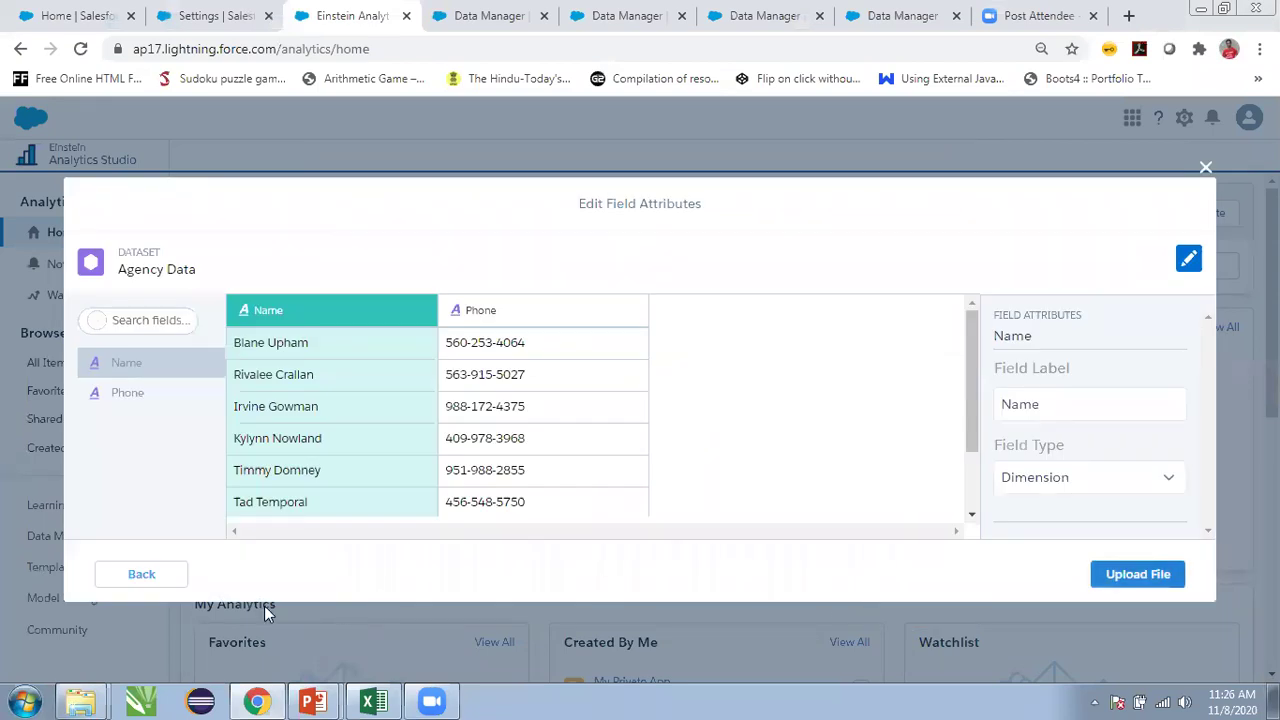
left_click(103, 574)
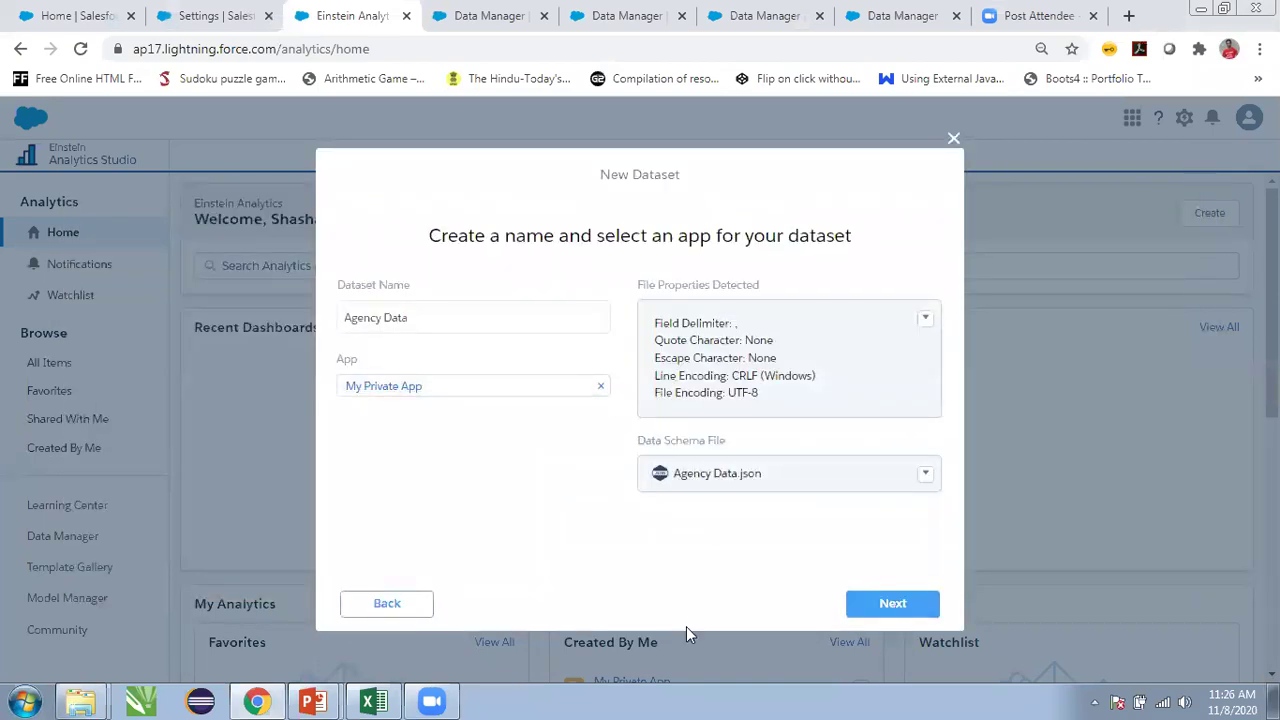
- Review the field type options for the Name field and upload the file to create the Agency Data dataset
left_click(893, 606)
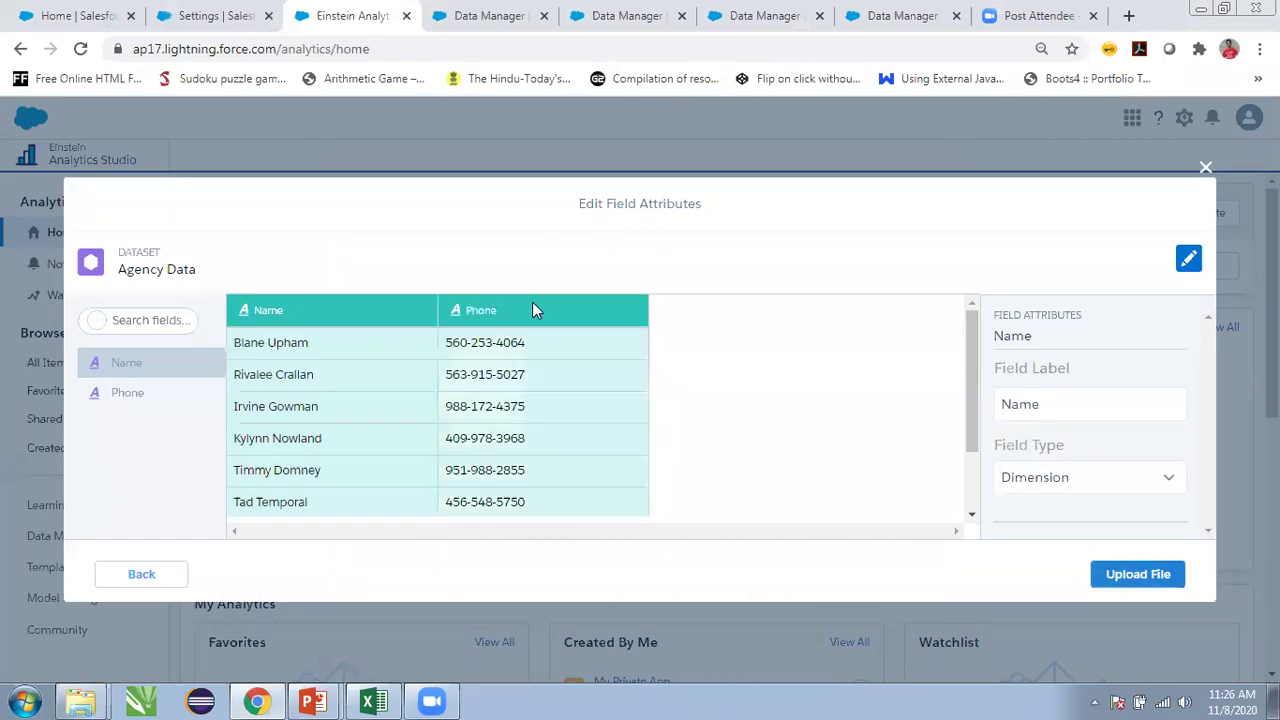
left_click(1149, 479)
scroll(1150, 482, "down", 1)
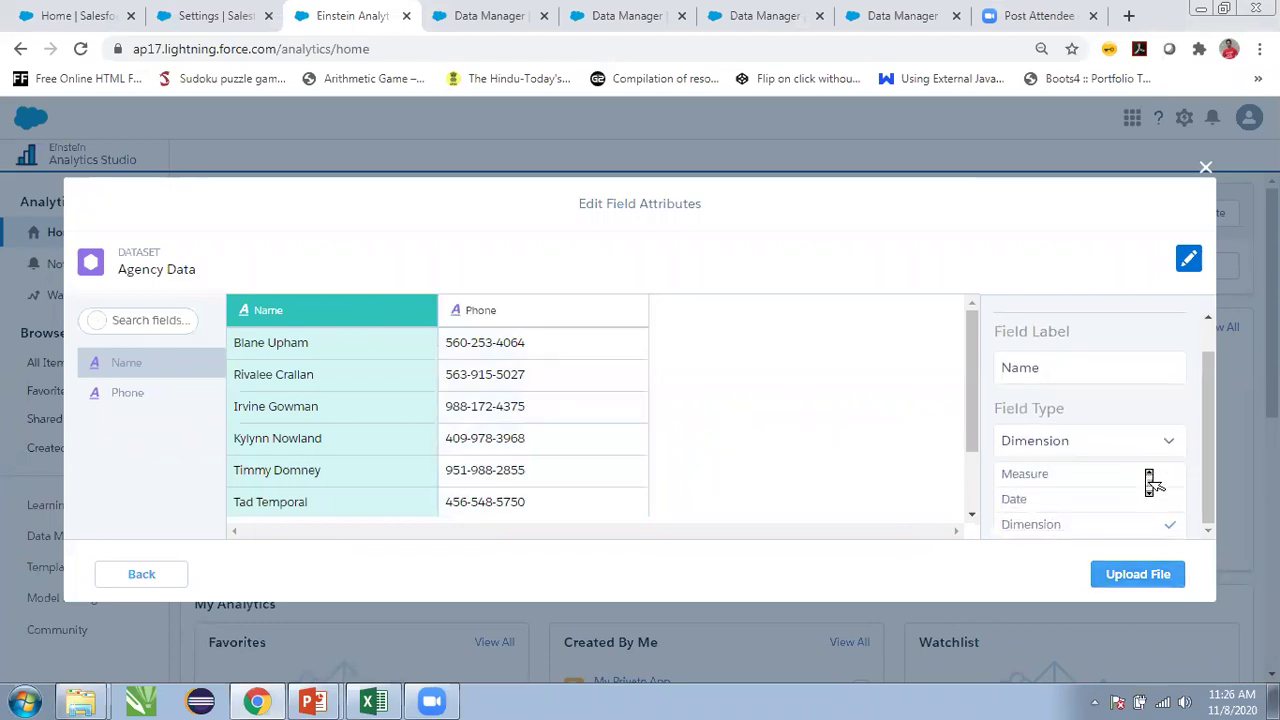
scroll(1162, 443, "up", 1)
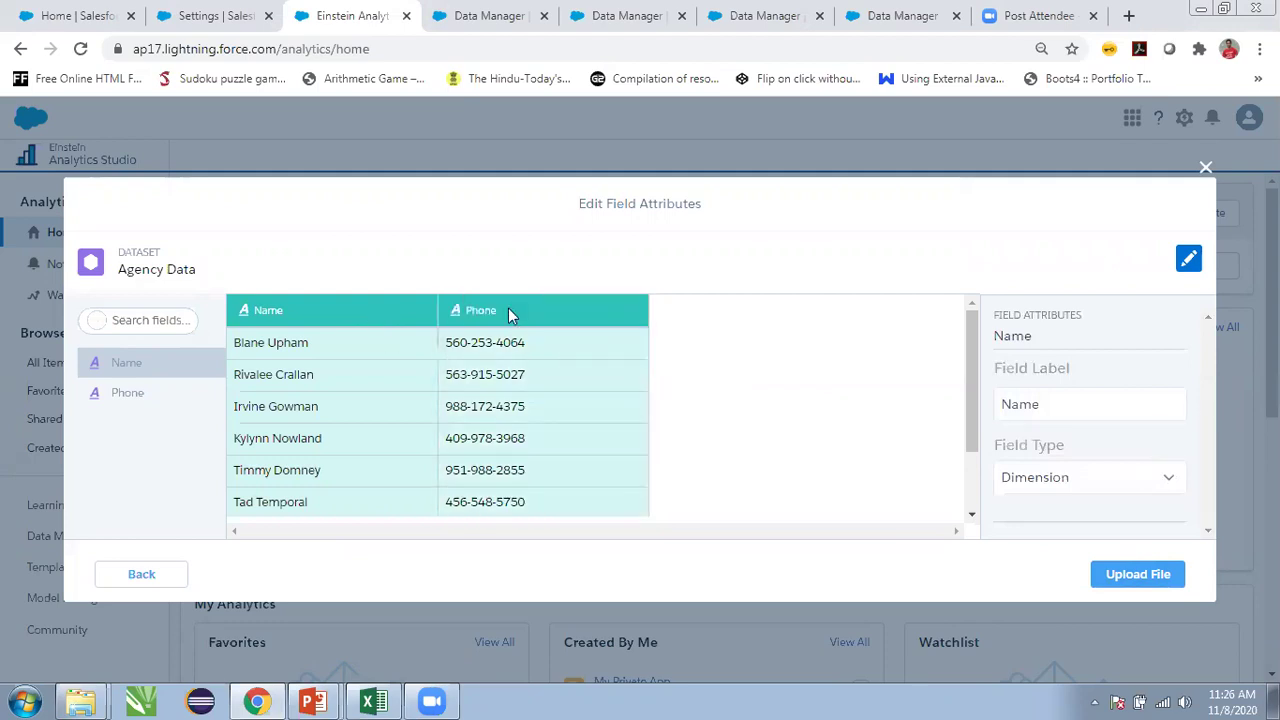
left_click(1136, 576)
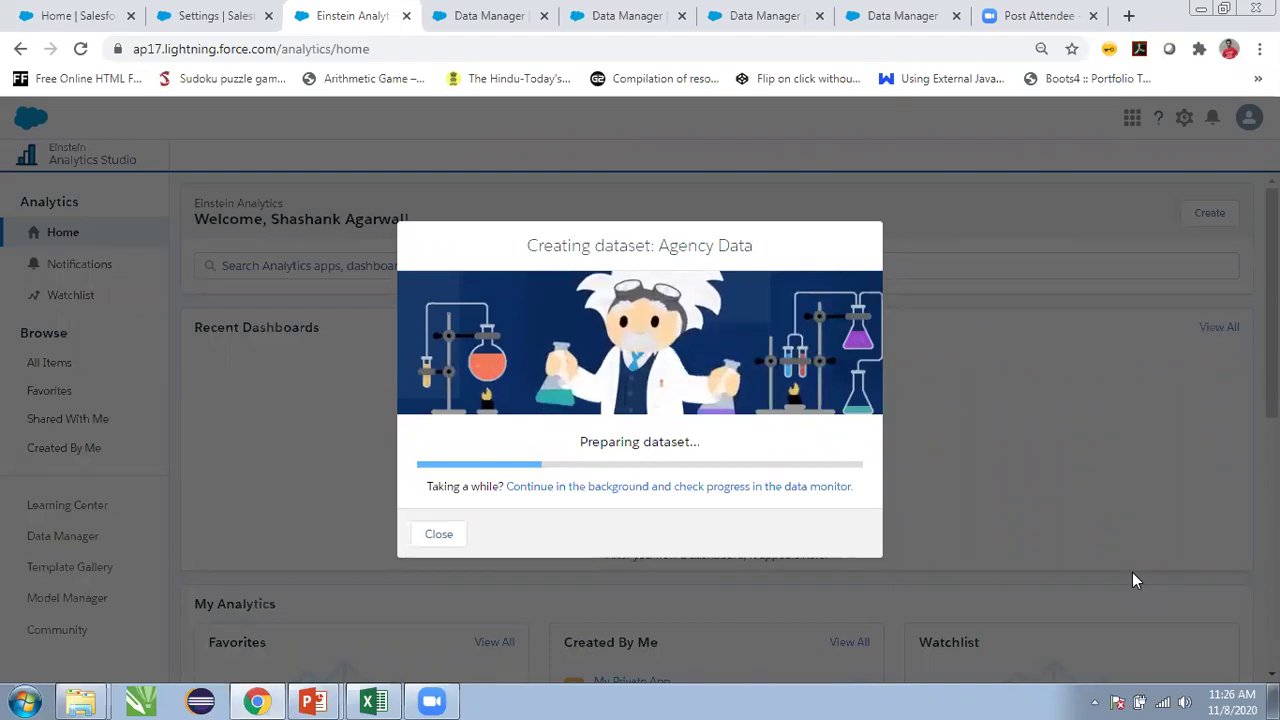
- Leave the unsaved recipe for Data Manager, view the monitored dataflows, and open the Connect page
left_click(489, 15)
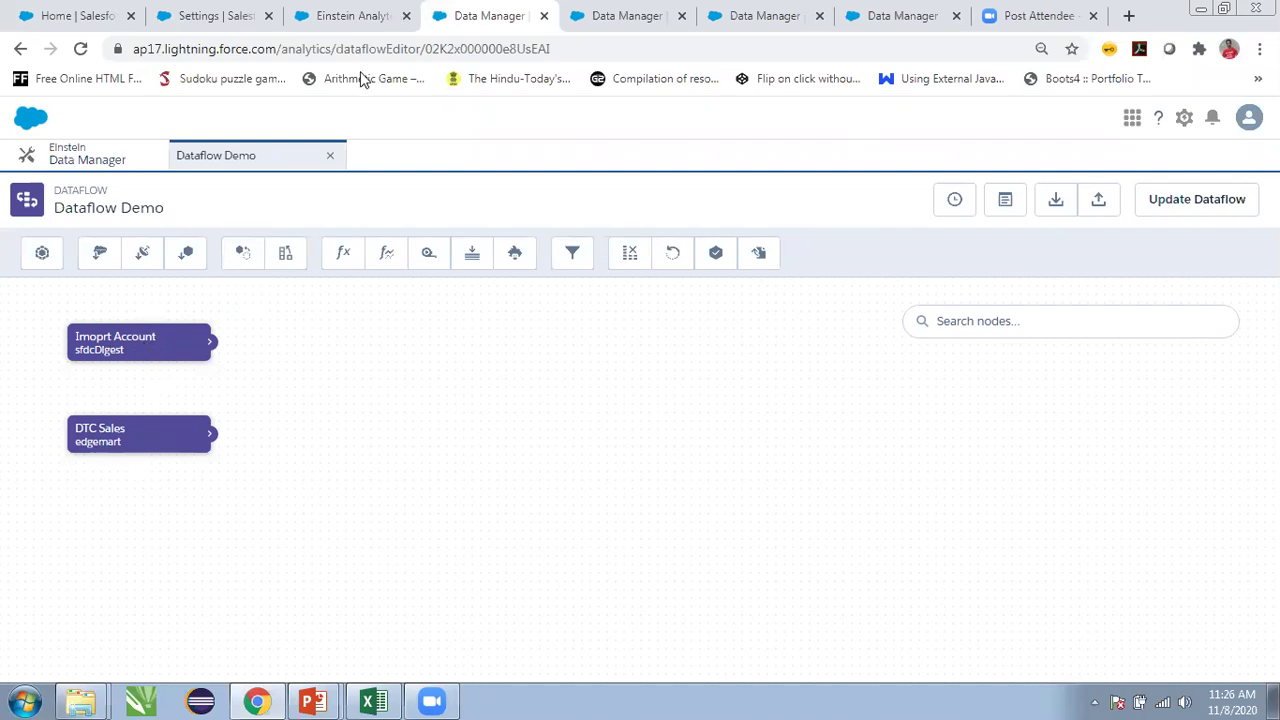
left_click(360, 12)
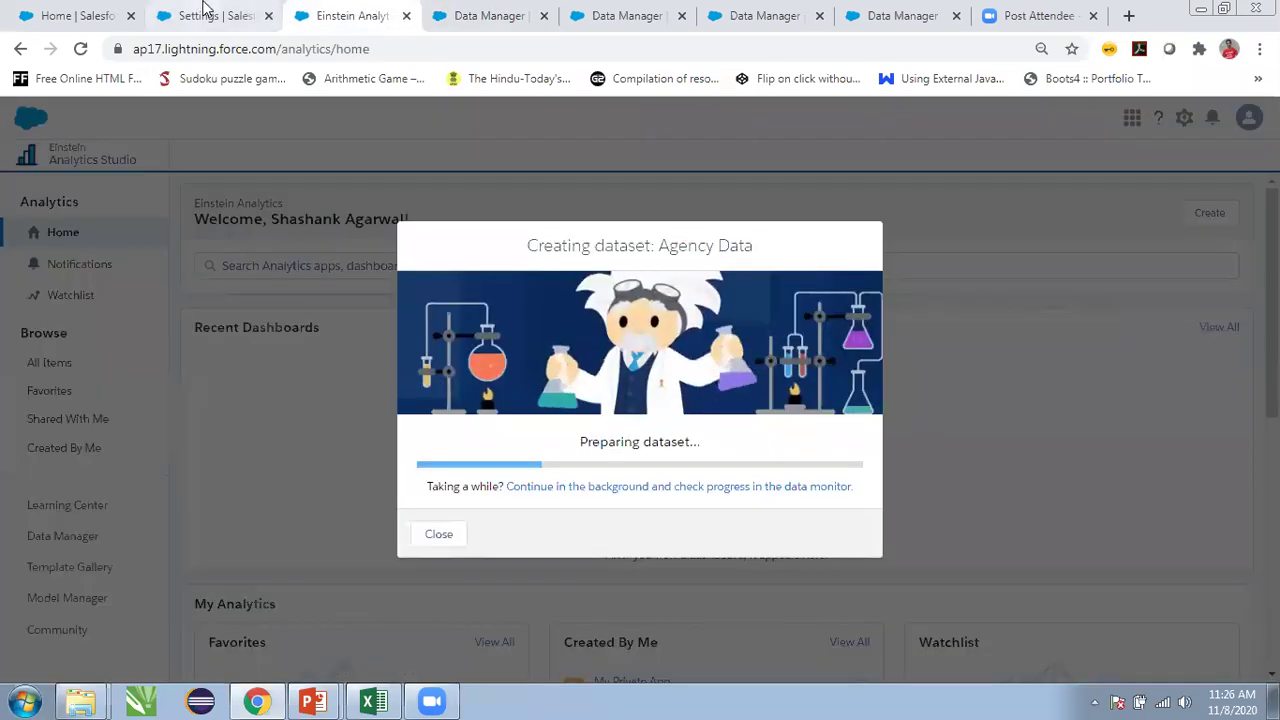
left_click(206, 12)
left_click(343, 10)
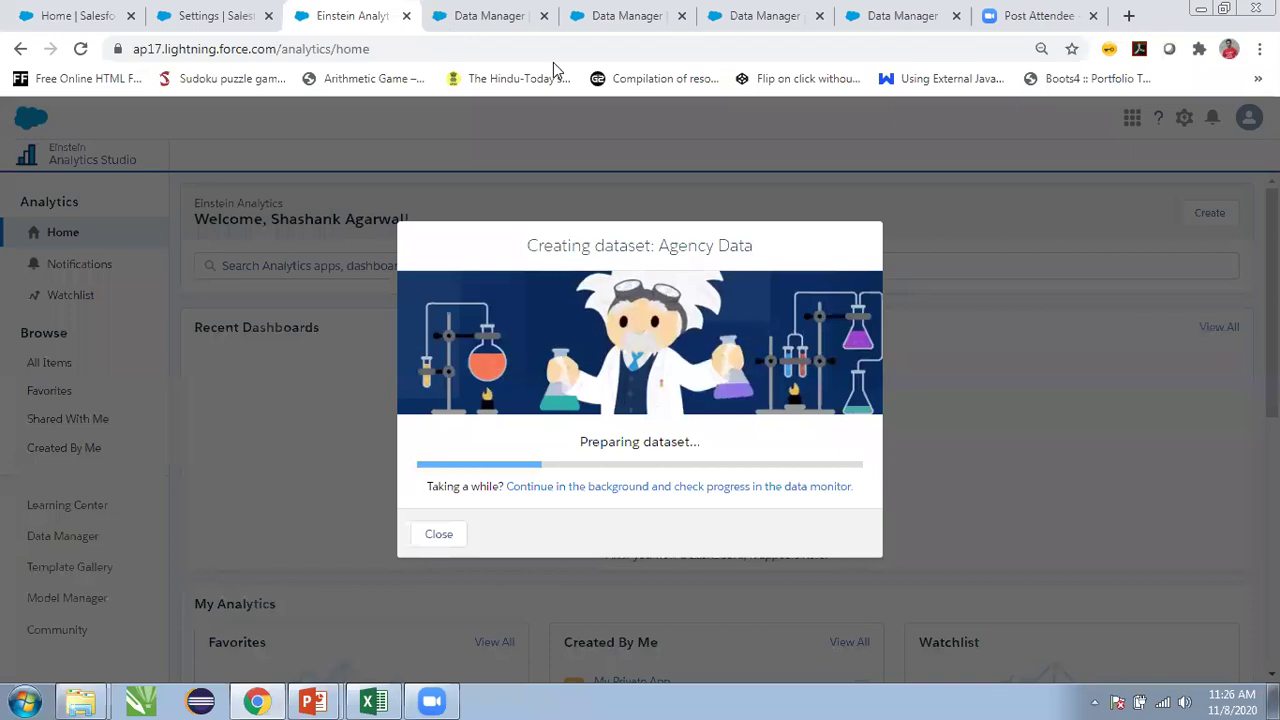
left_click(483, 10)
left_click(594, 12)
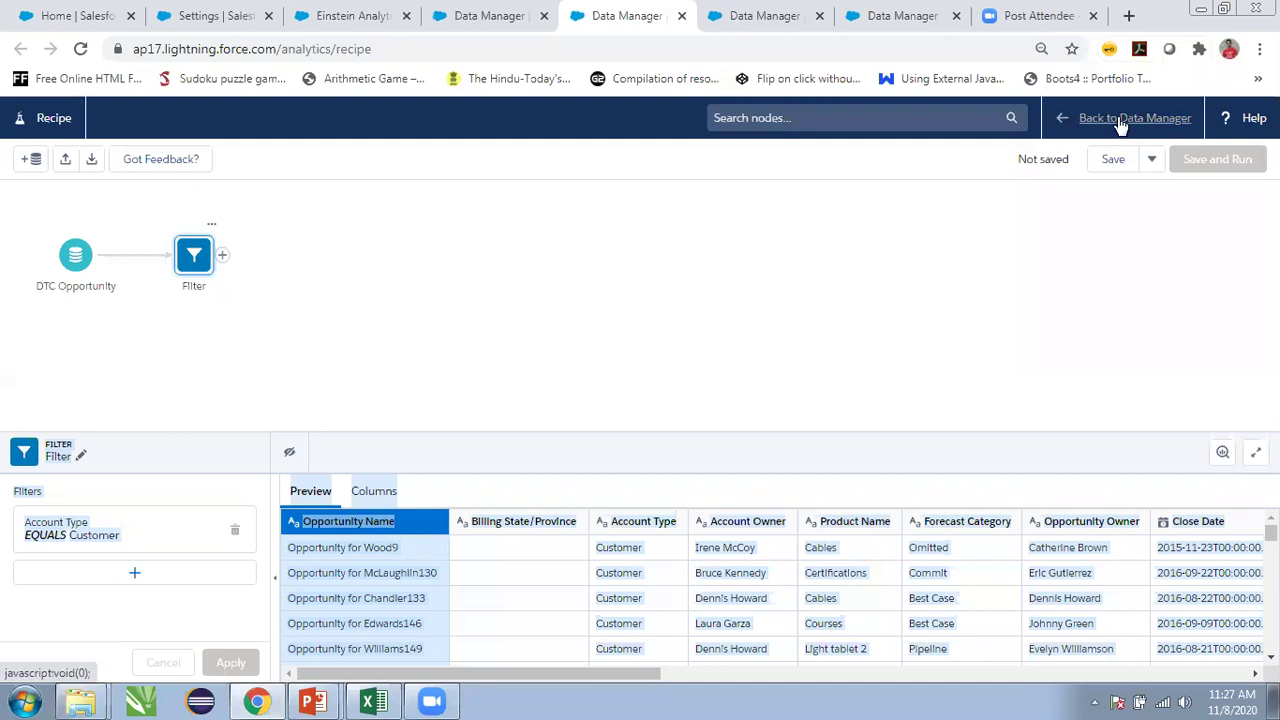
left_click(1121, 121)
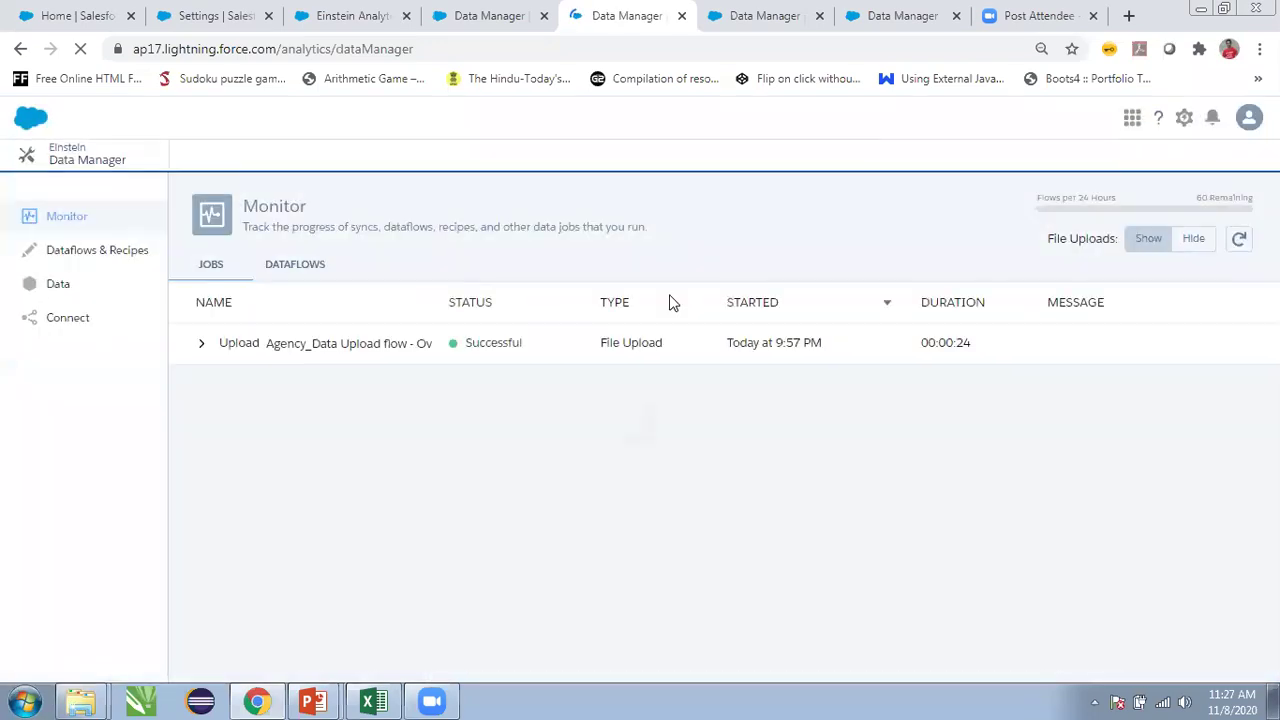
left_click(281, 274)
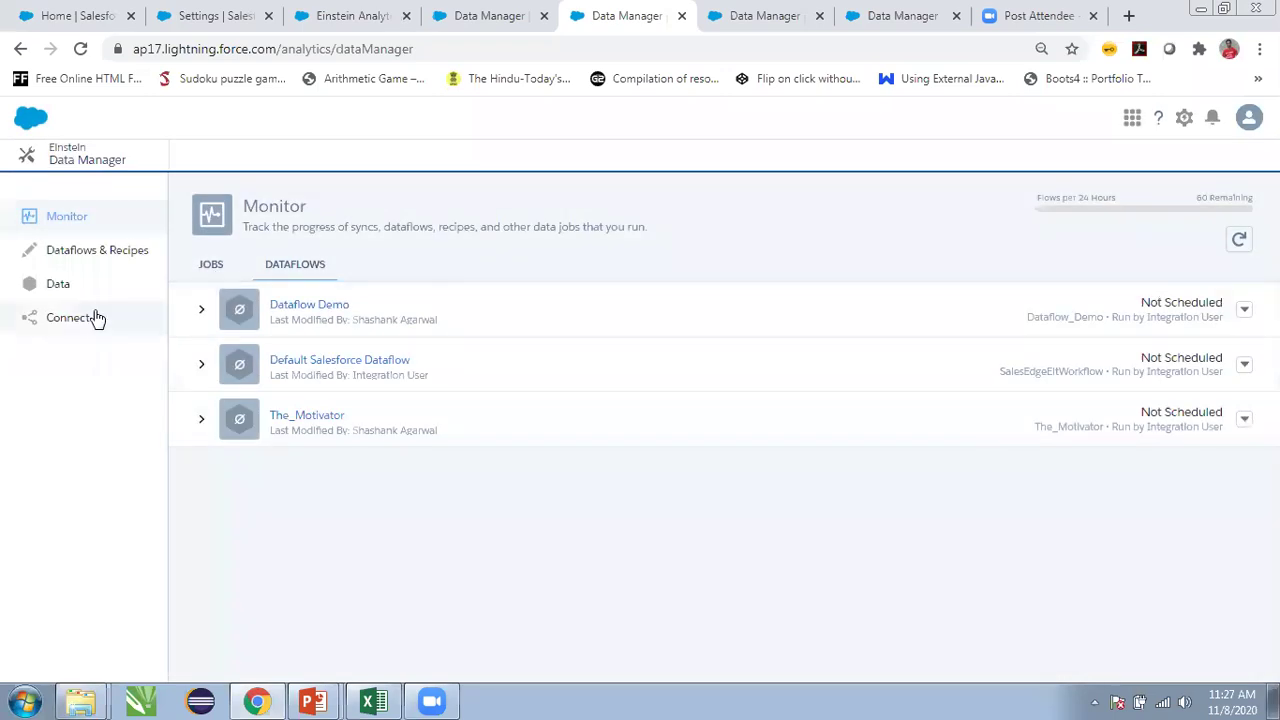
left_click(97, 318)
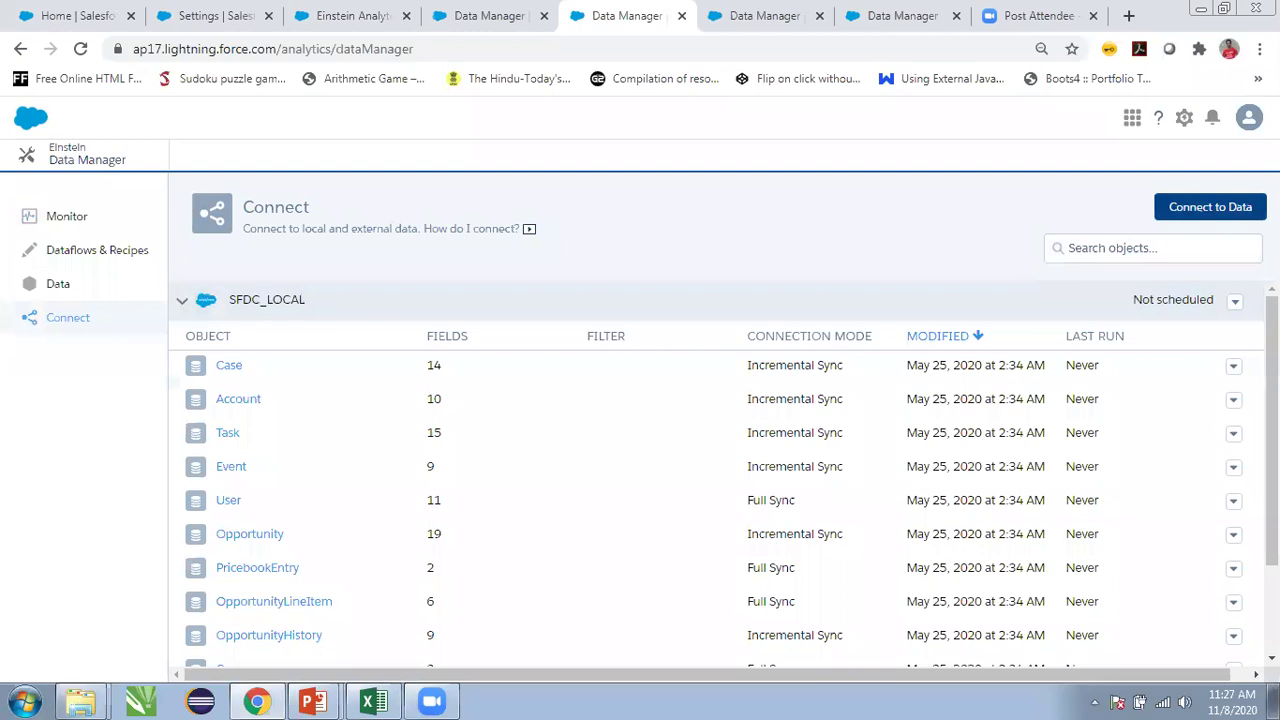
- Examine the connector types available for a new remote input connection and return to the existing input connections
left_click(1240, 213)
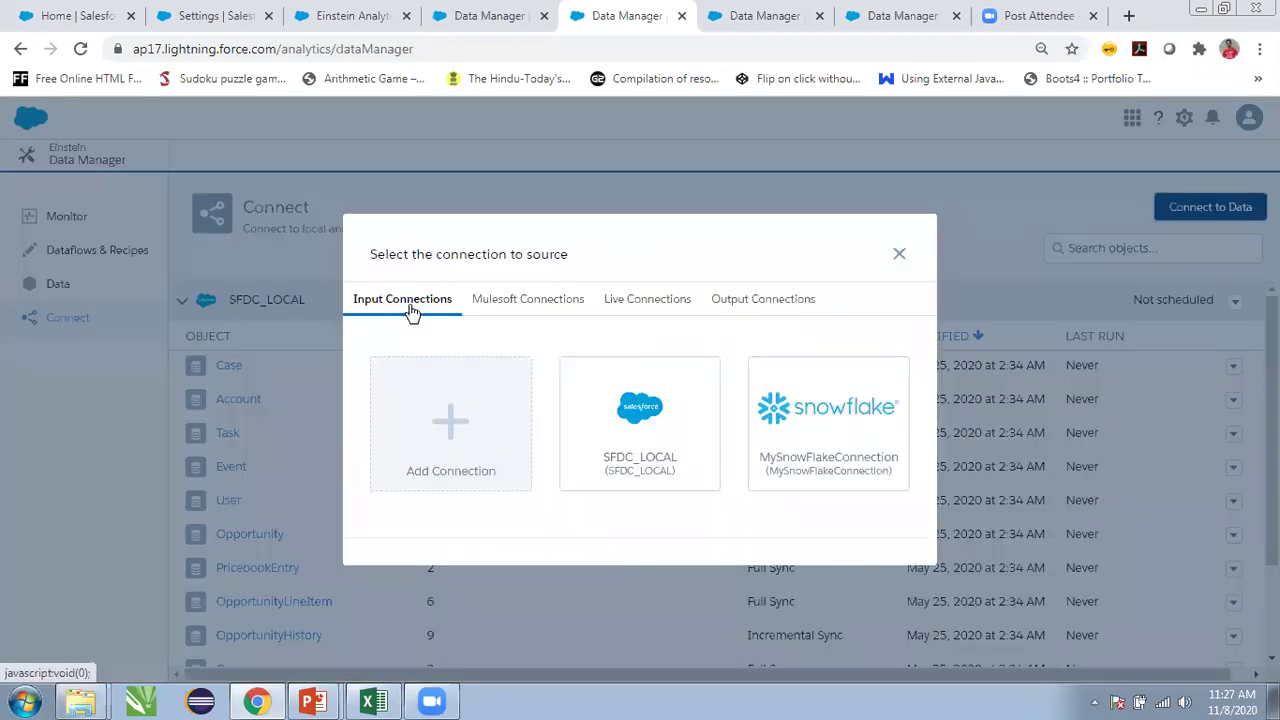
left_click(445, 432)
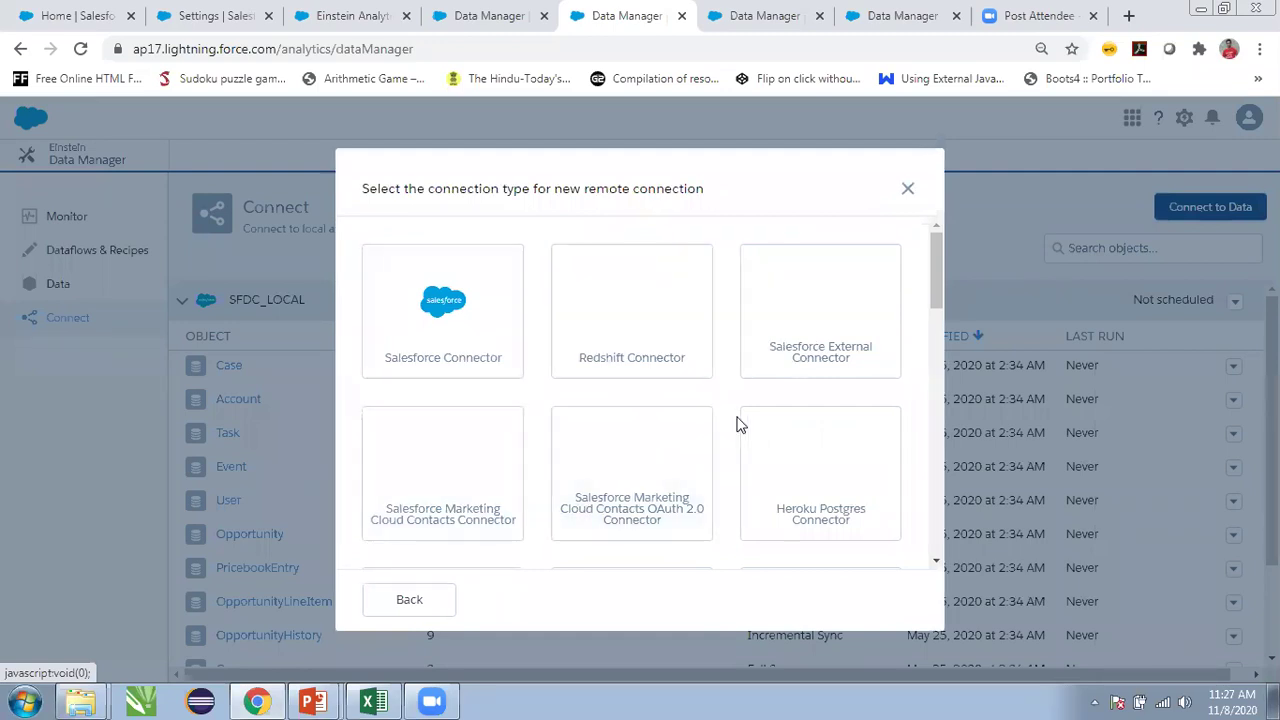
scroll(740, 427, "down", 5)
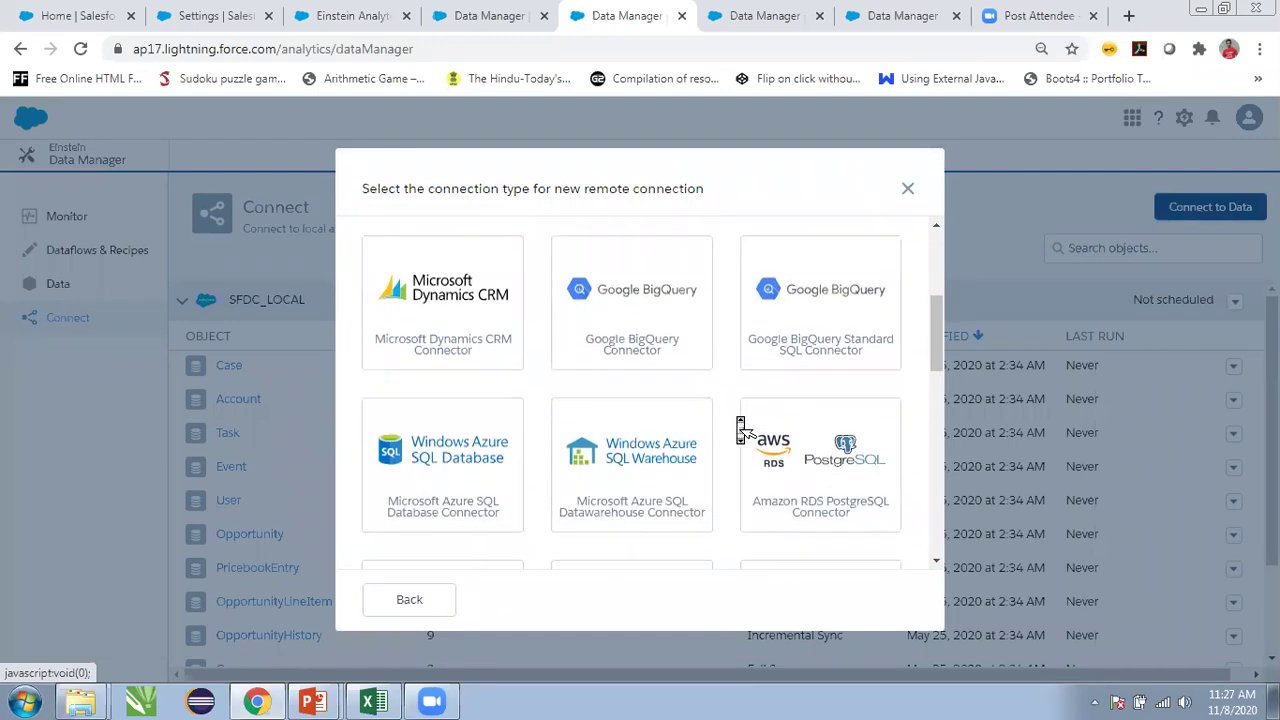
scroll(740, 427, "down", 3)
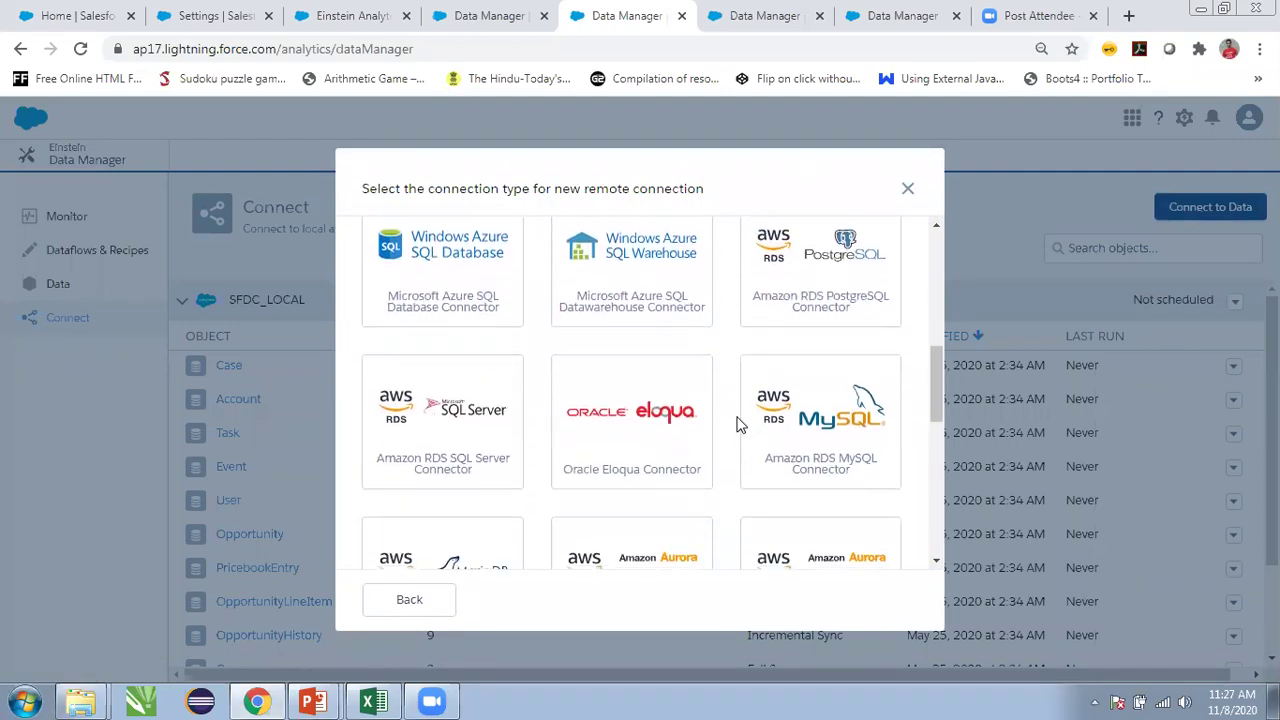
scroll(740, 425, "down", 3)
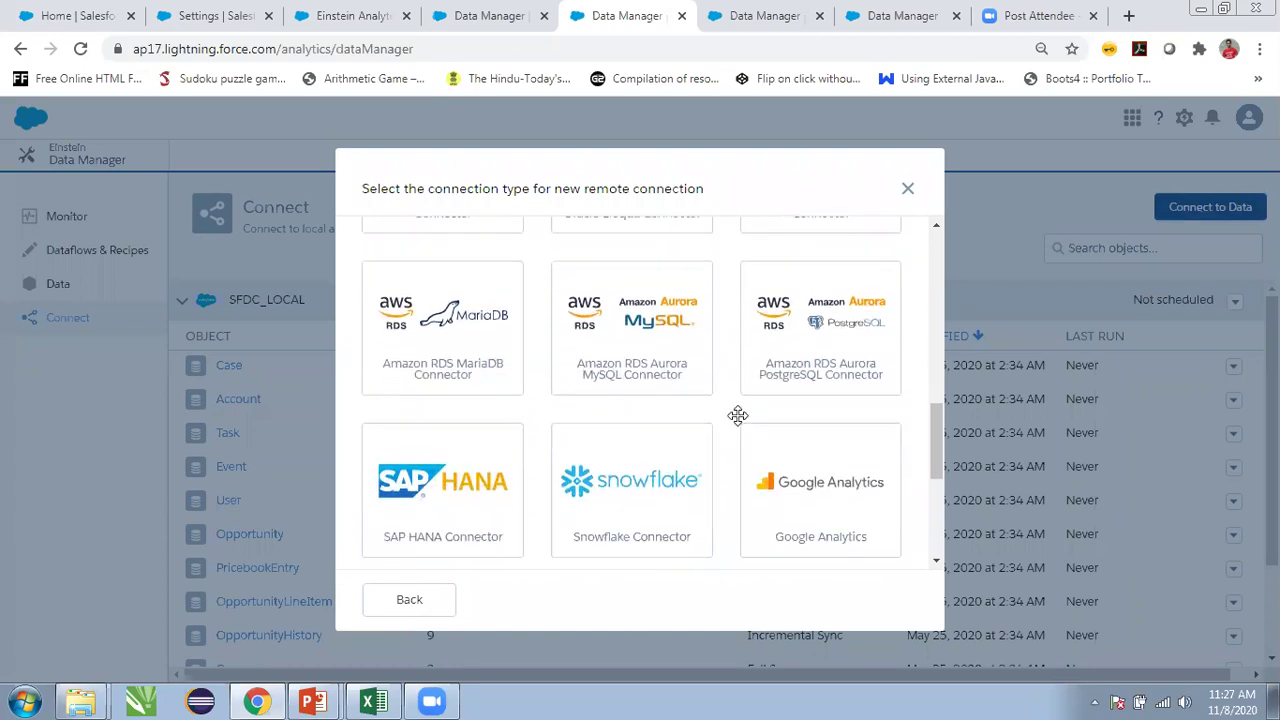
scroll(738, 418, "down", 3)
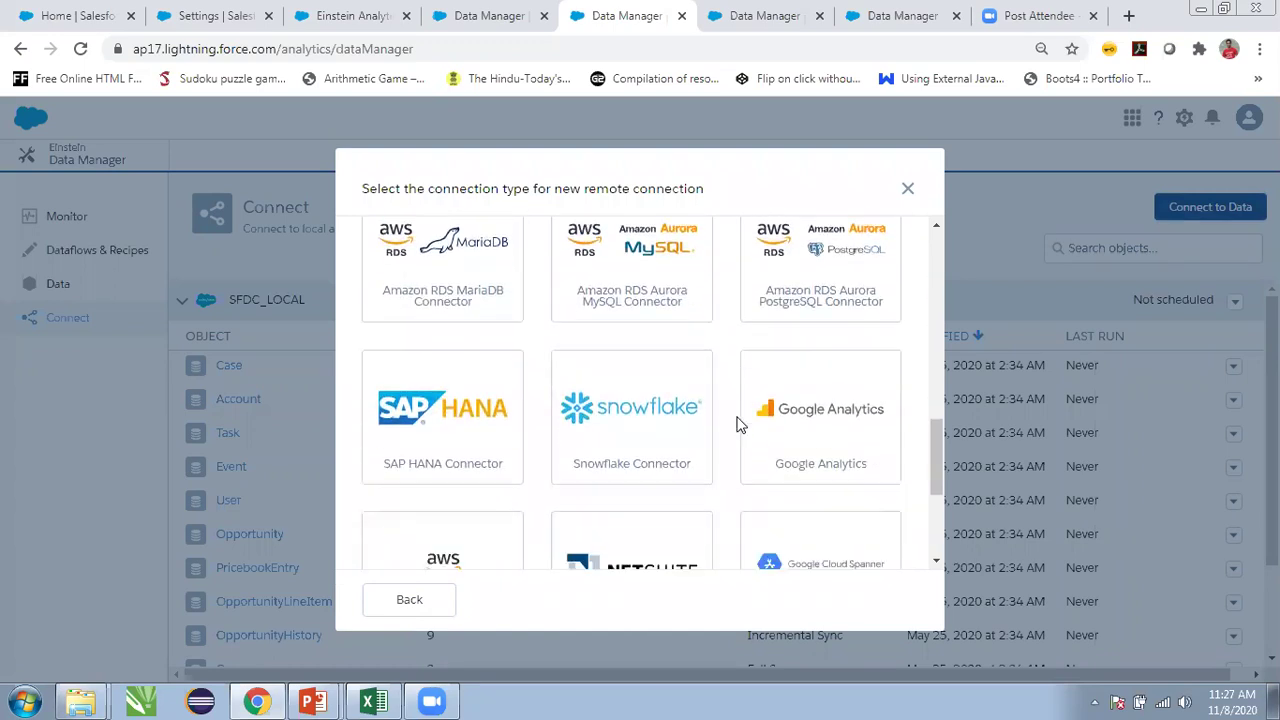
scroll(745, 430, "down", 2)
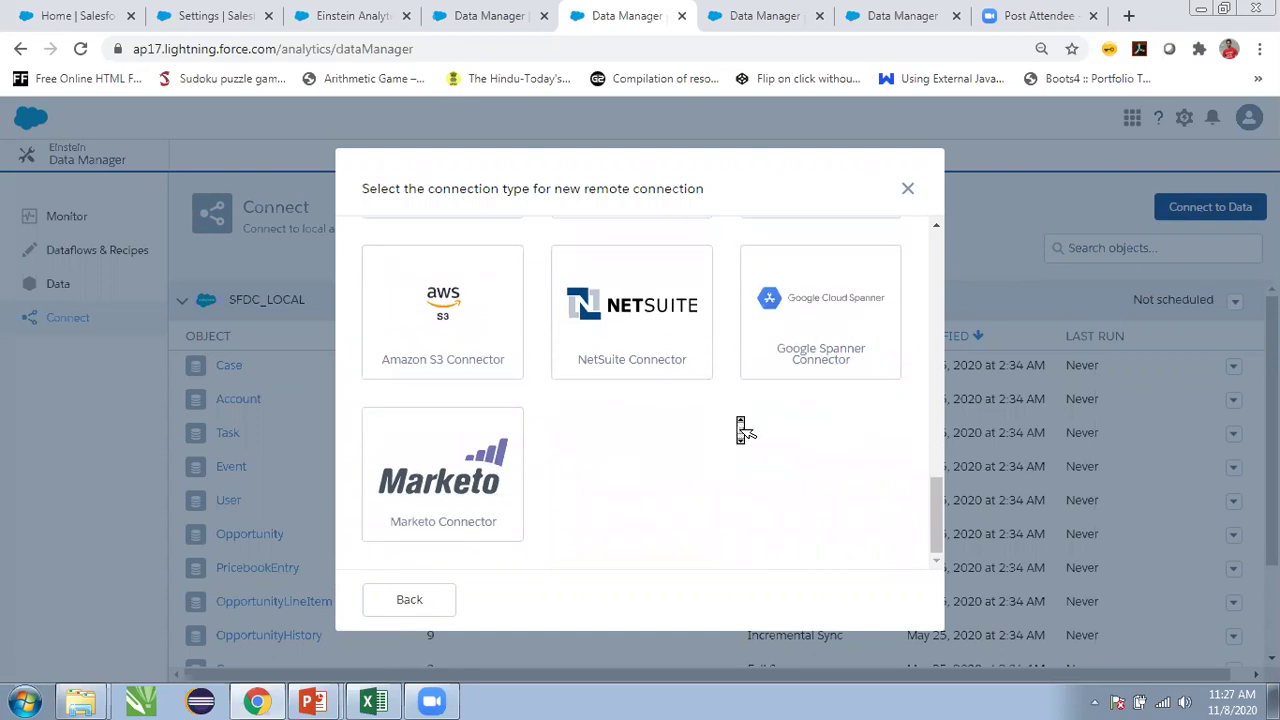
scroll(742, 428, "up", 10)
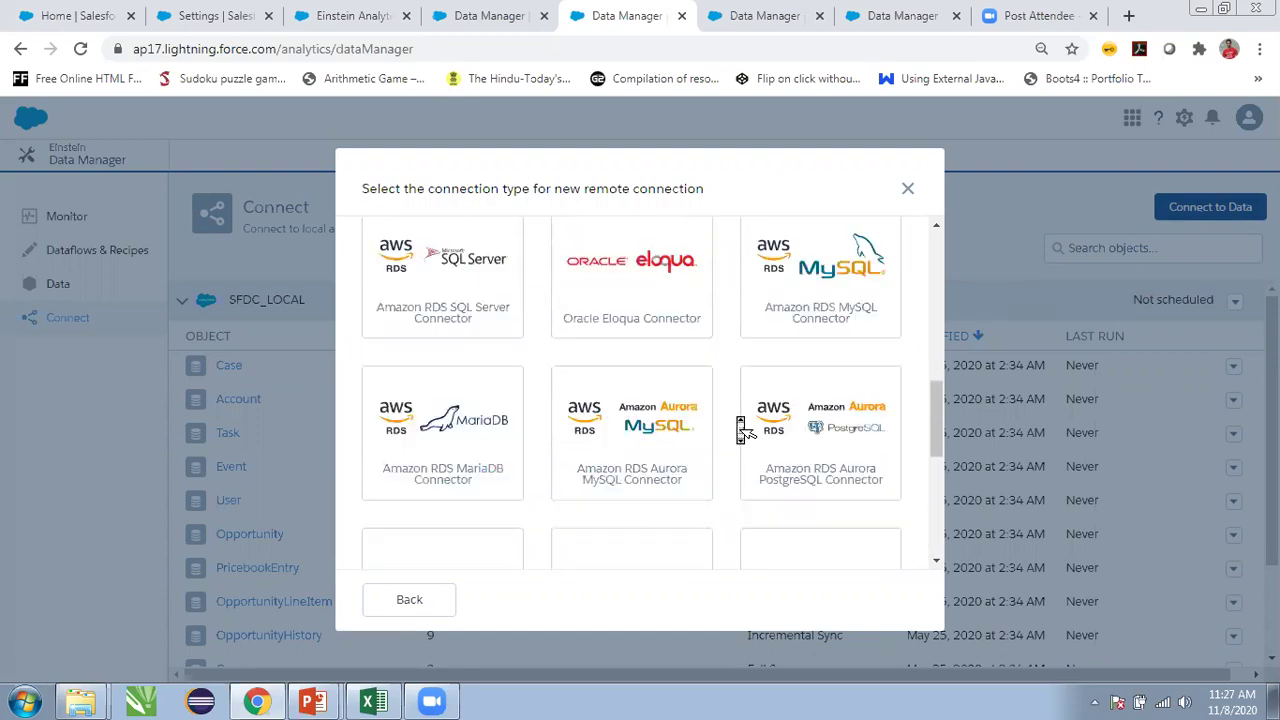
scroll(738, 424, "down", 8)
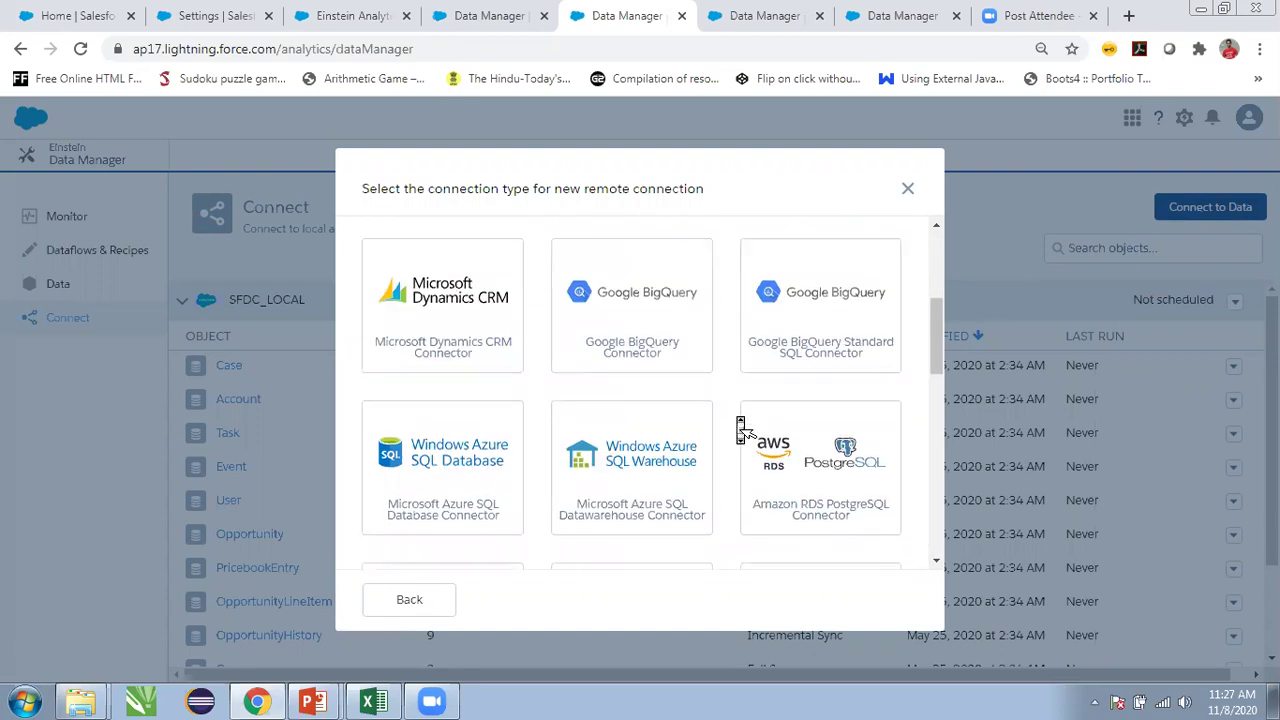
left_click(907, 197)
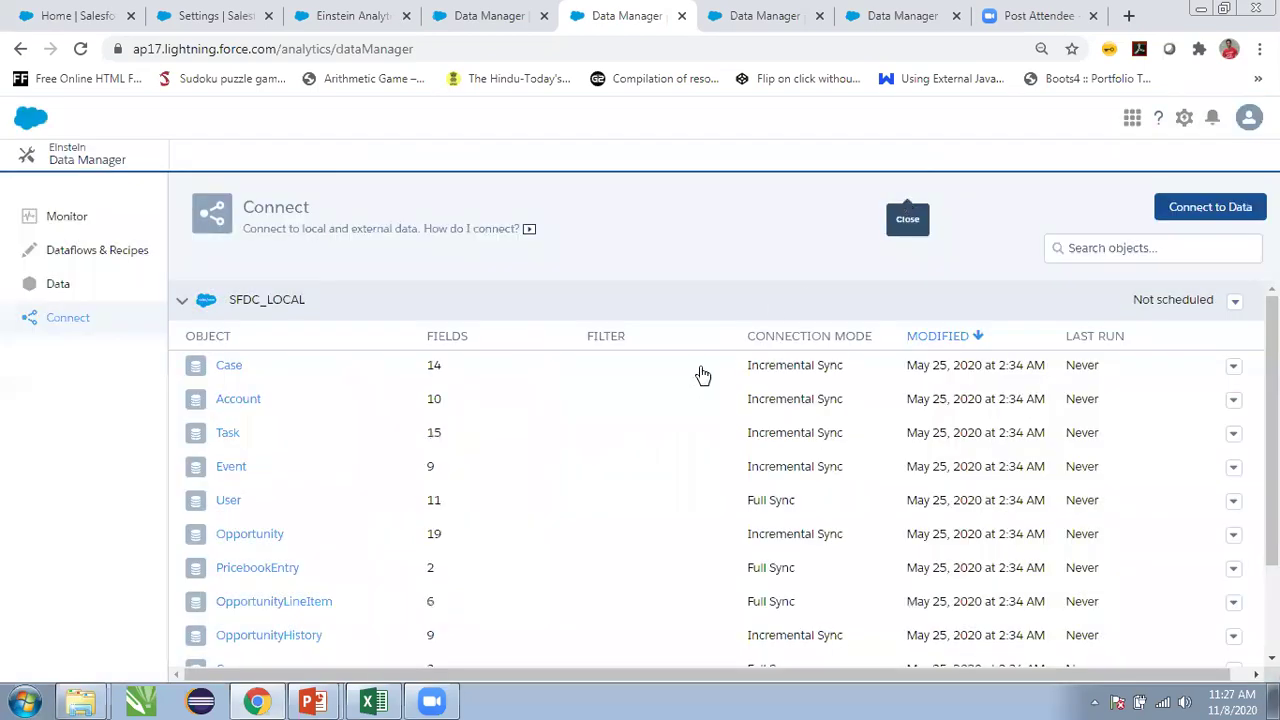
left_click(1181, 220)
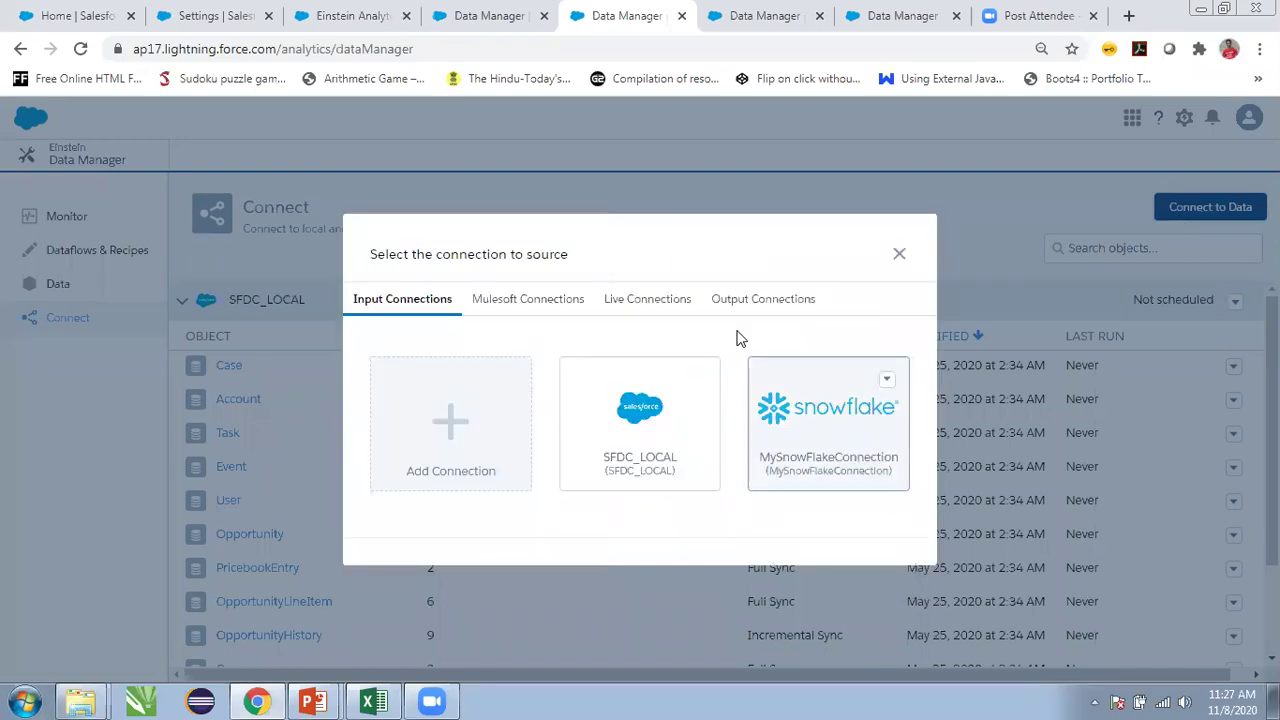
- Try to add a digest node named "SnowflakeData" to the Dataflow Demo dataflow
left_click(510, 15)
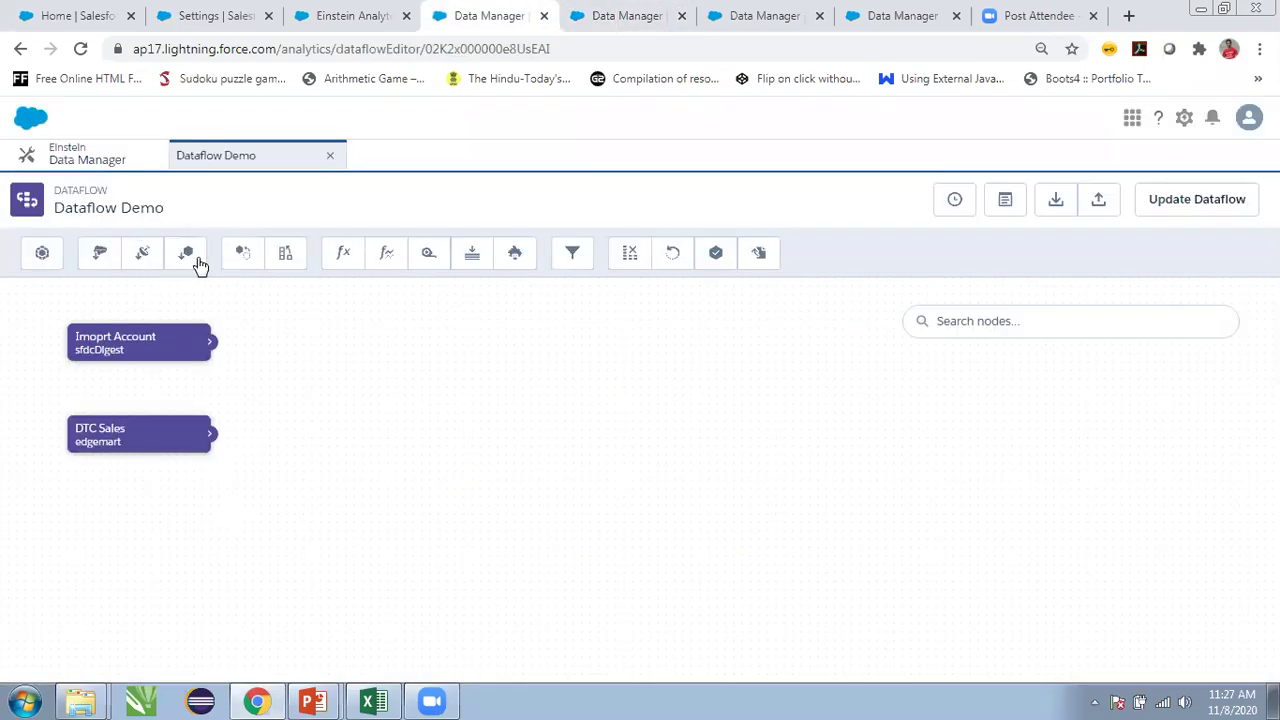
left_click(190, 254)
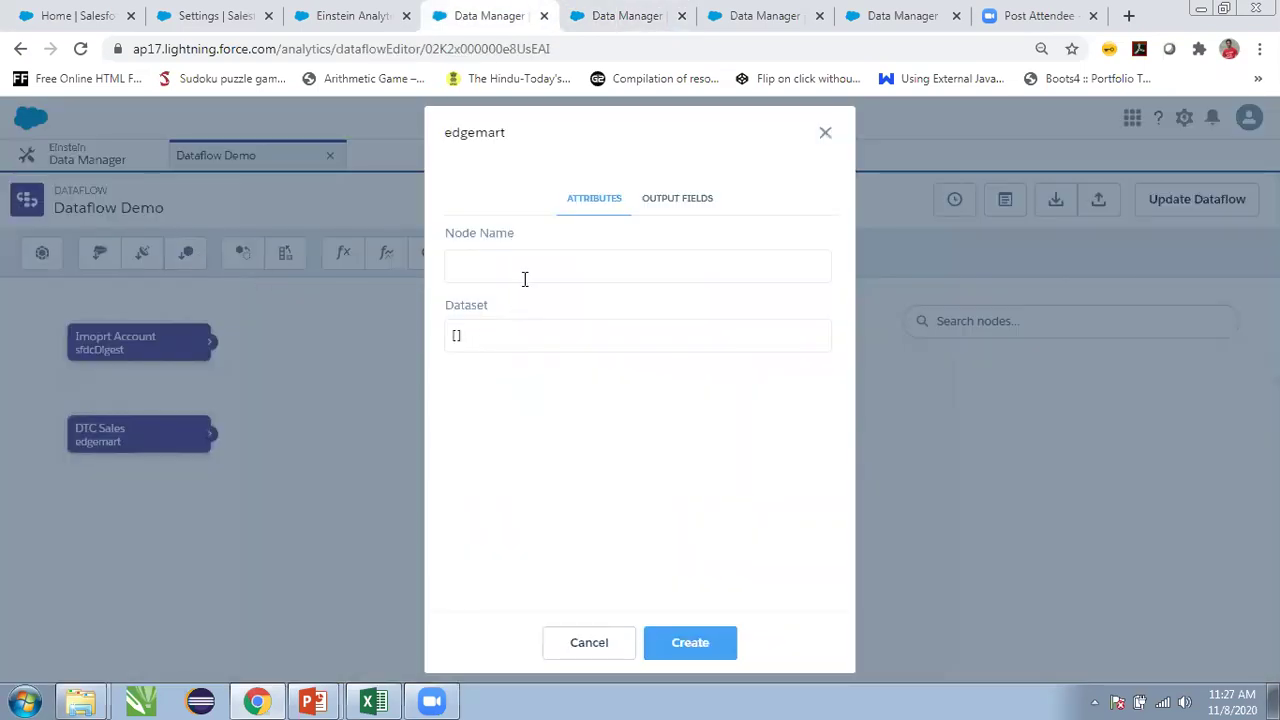
left_click(826, 133)
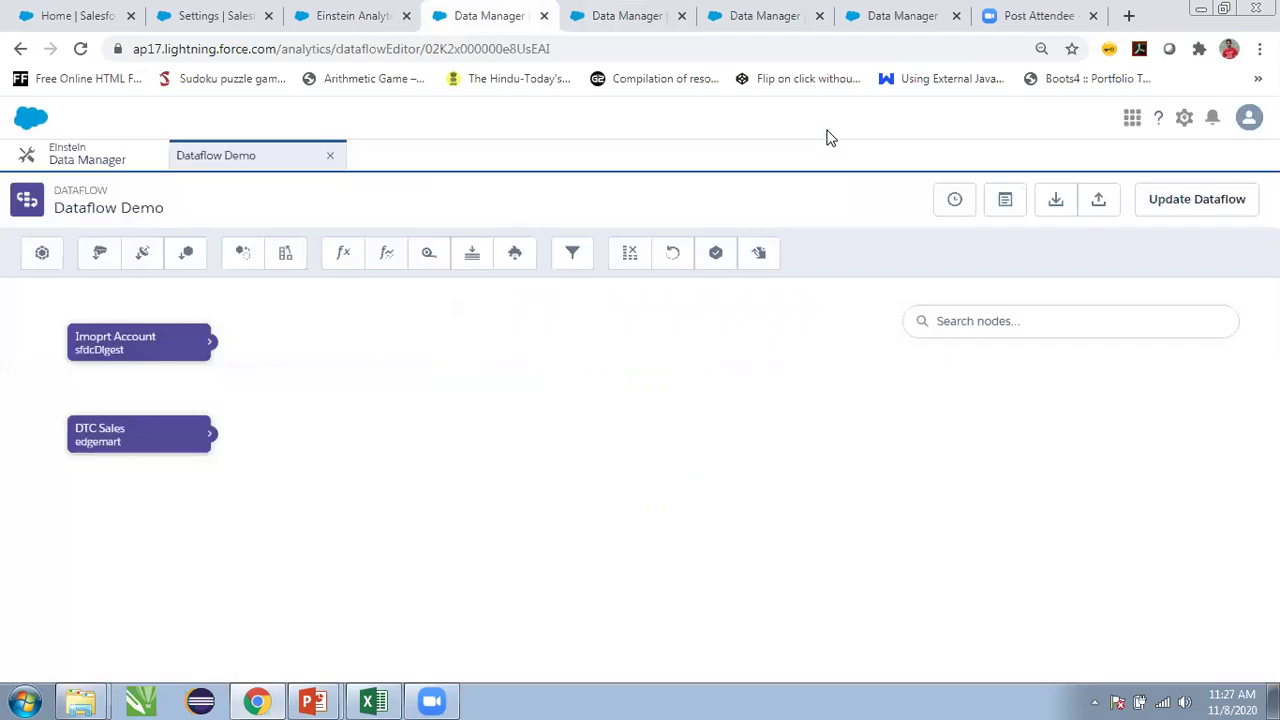
left_click(152, 251)
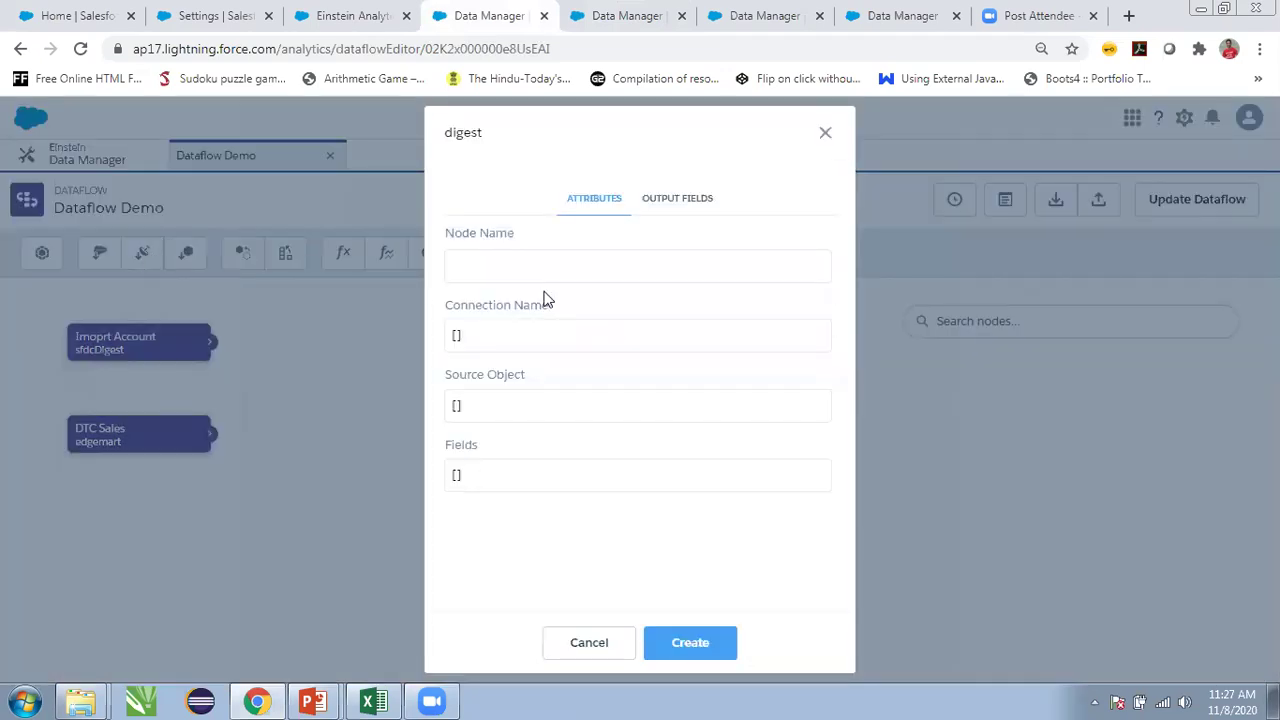
type("Snow")
double_click(541, 265)
left_click(543, 352)
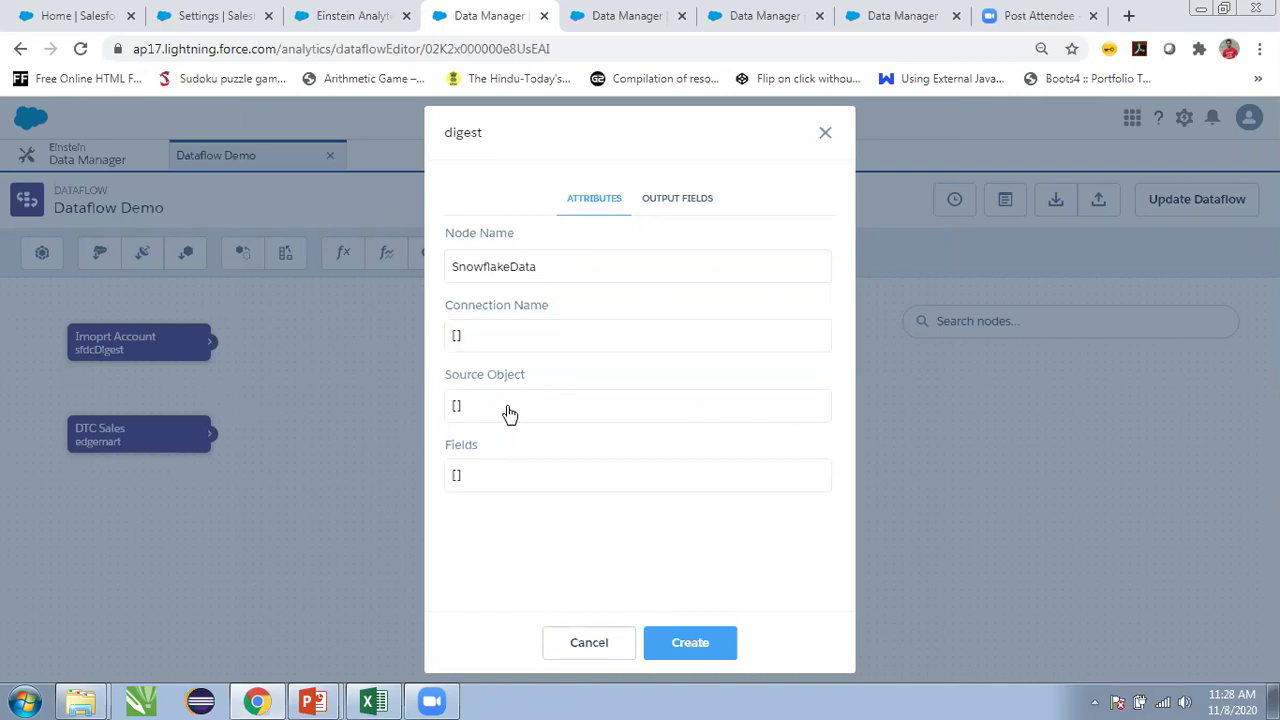
left_click(508, 412)
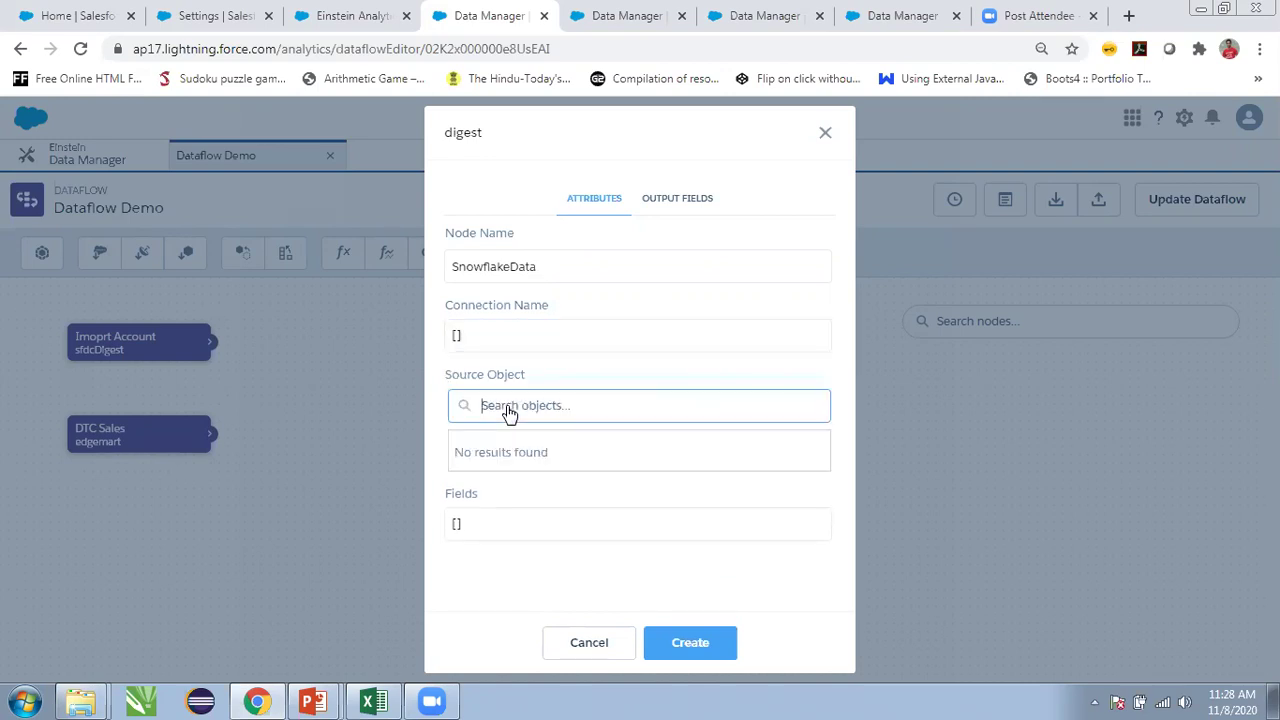
left_click(600, 652)
- Open the object selection for MySnowFlakeConnection in Data Manager and close it
left_click(372, 14)
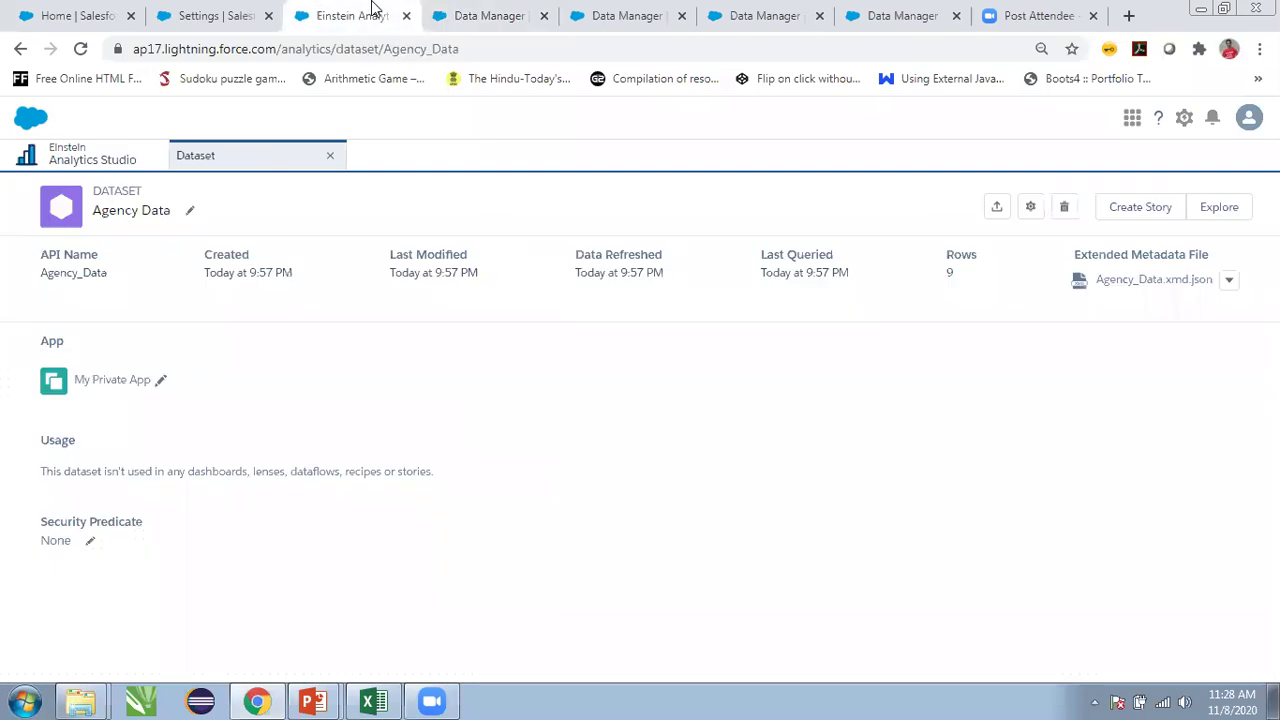
left_click(447, 19)
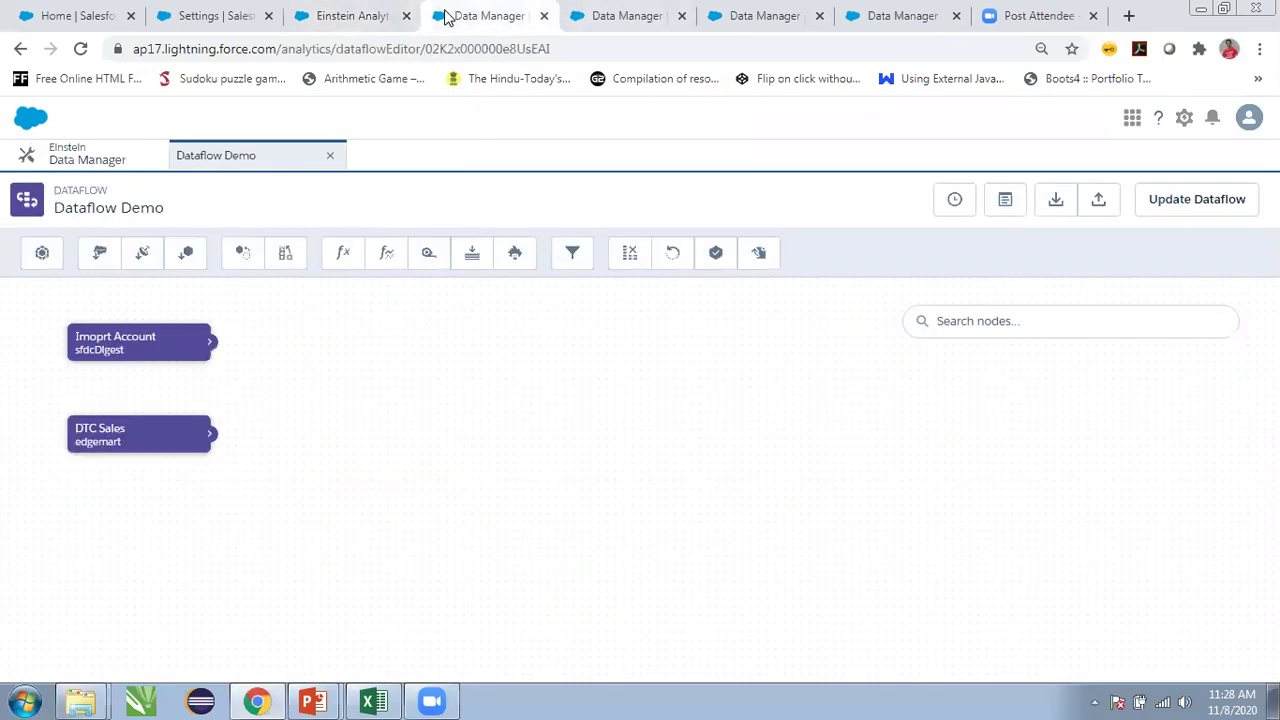
left_click(628, 10)
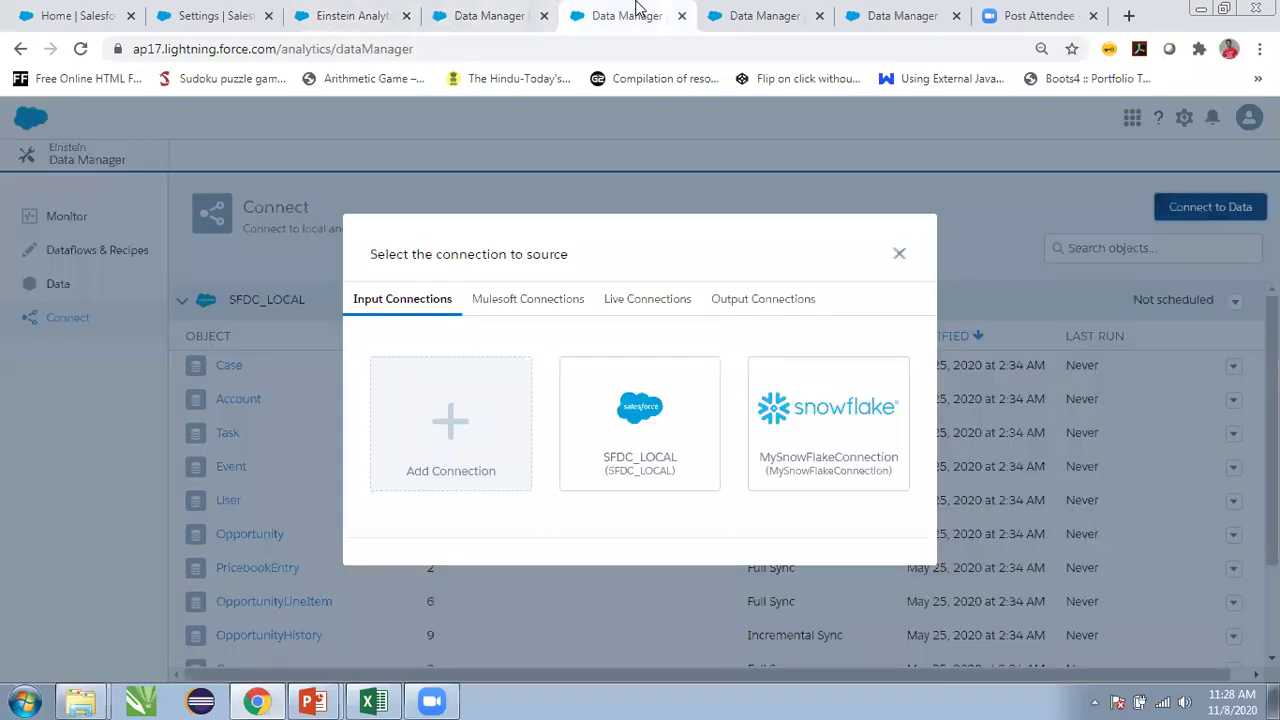
left_click(895, 424)
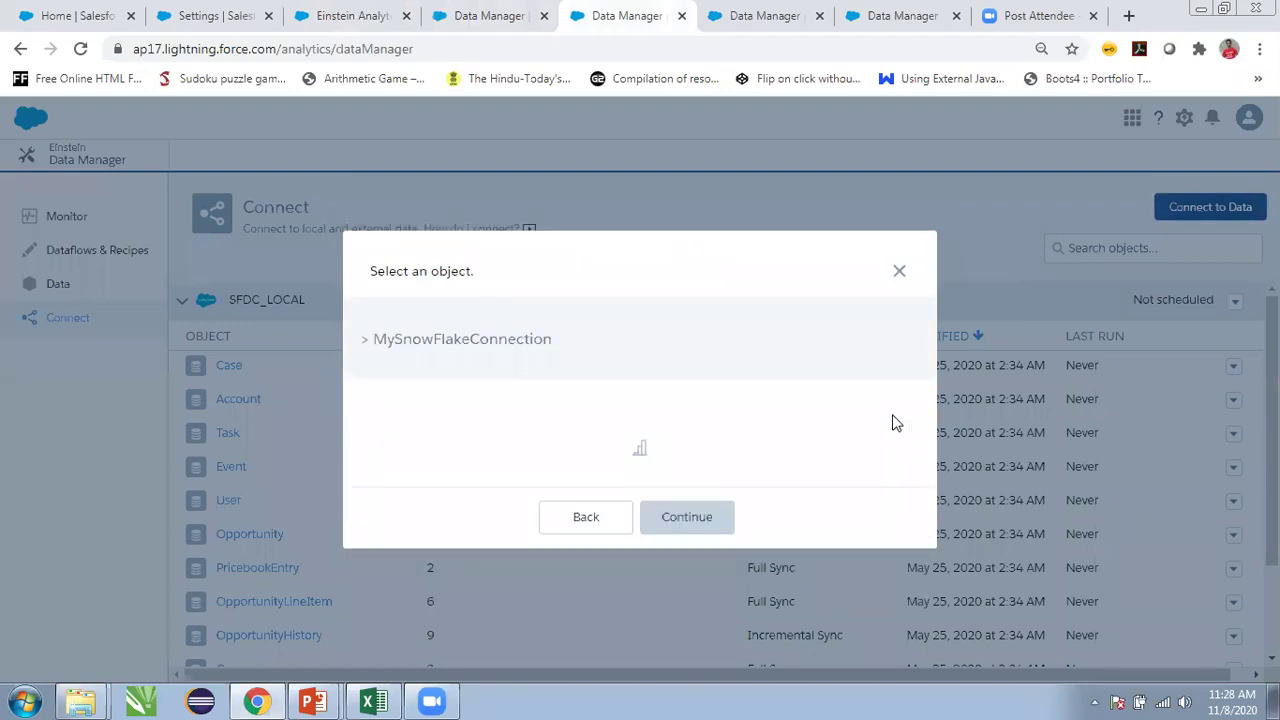
left_click(899, 270)
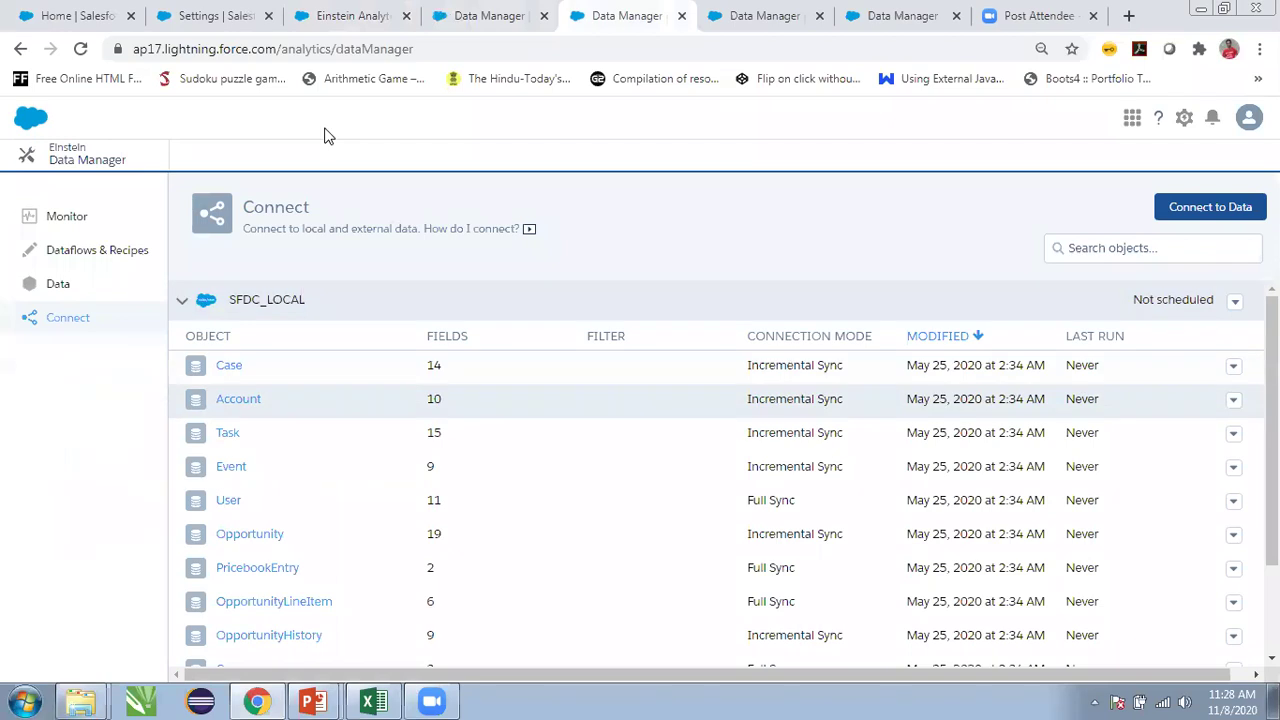
- Check the Agency Data dataset's details page and return to the Dataflow Demo dataflow
left_click(466, 14)
left_click(378, 10)
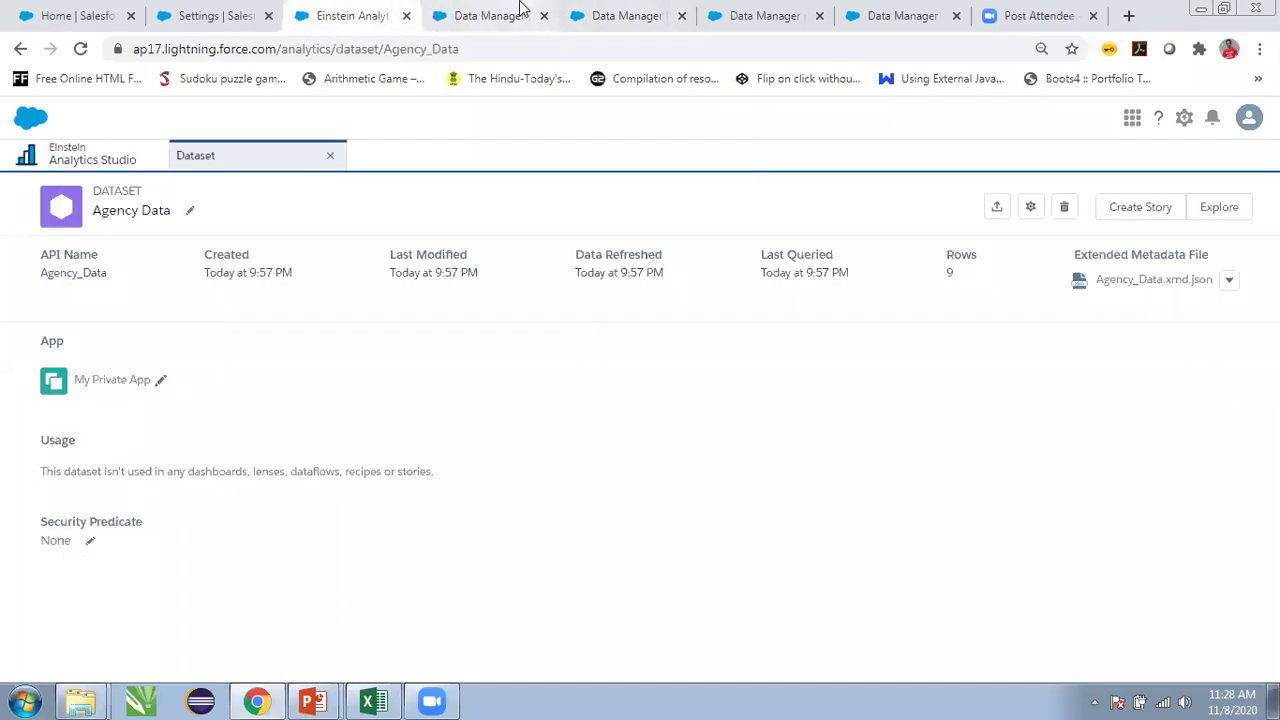
left_click(517, 10)
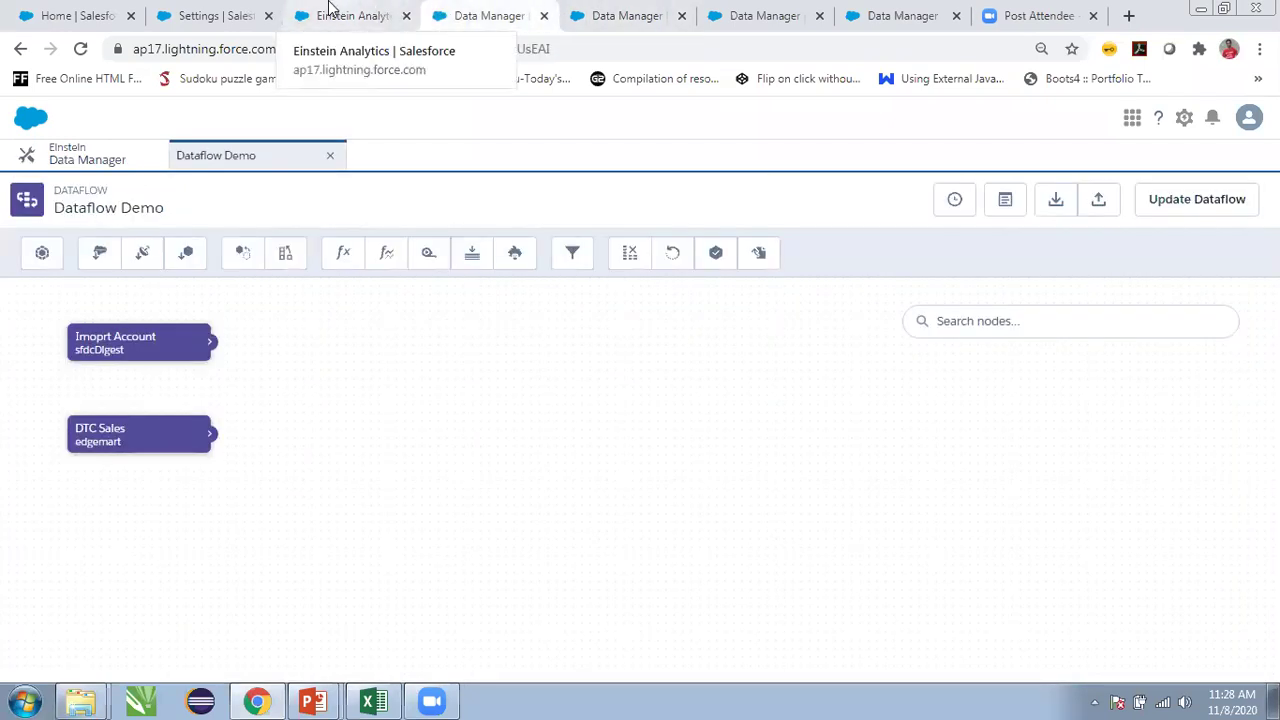
- Check the Agency Data dataset's page, and review the attributes of the Imoprt Account and DTC Sales nodes in Dataflow Demo
left_click(375, 9)
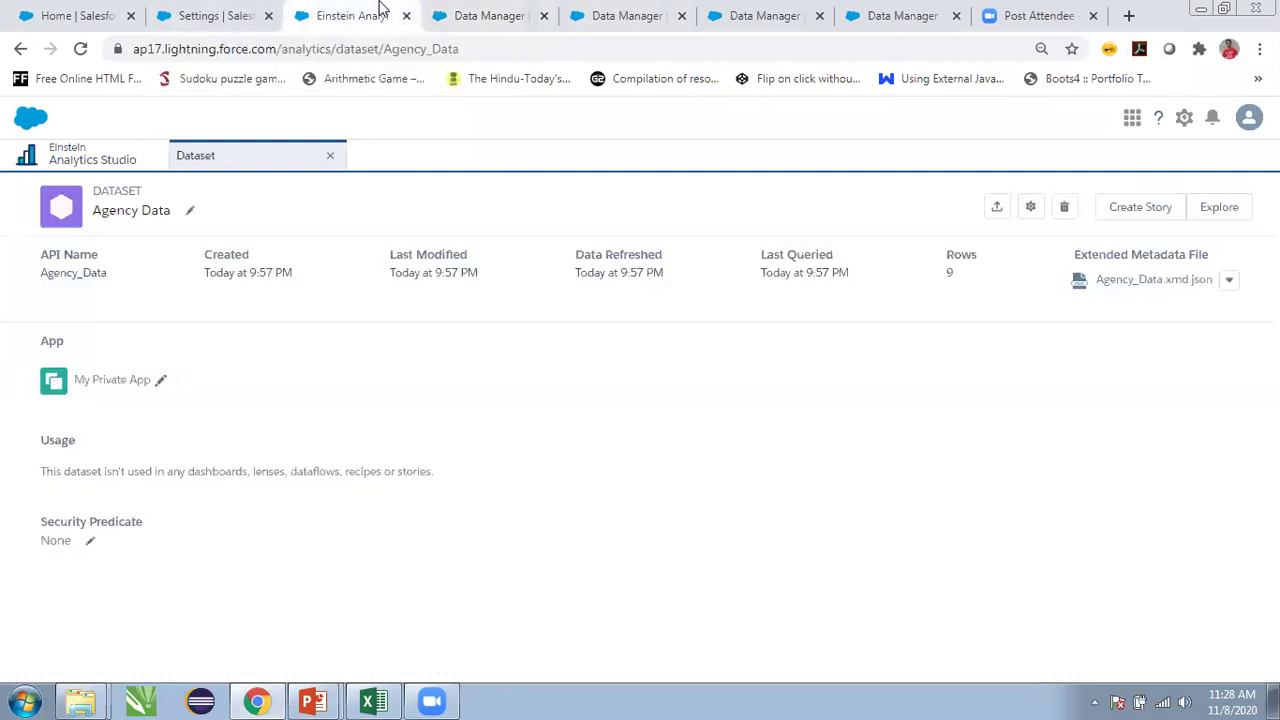
left_click(476, 9)
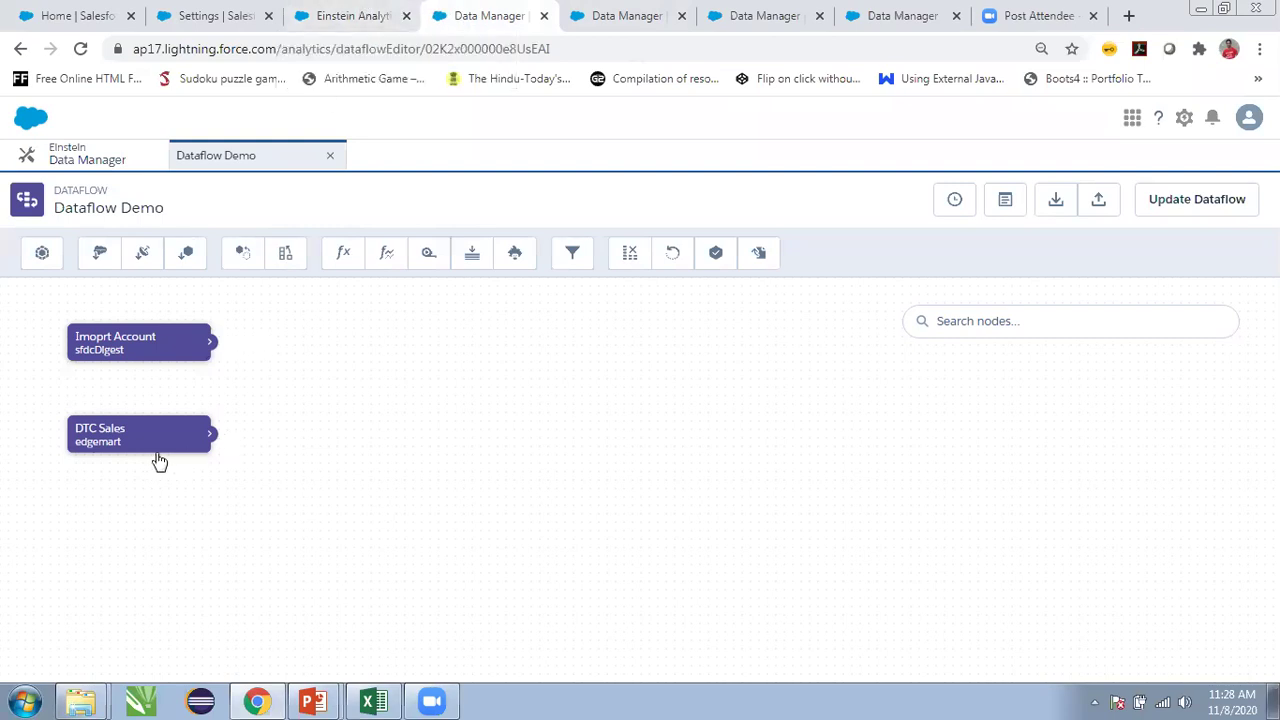
left_click(165, 350)
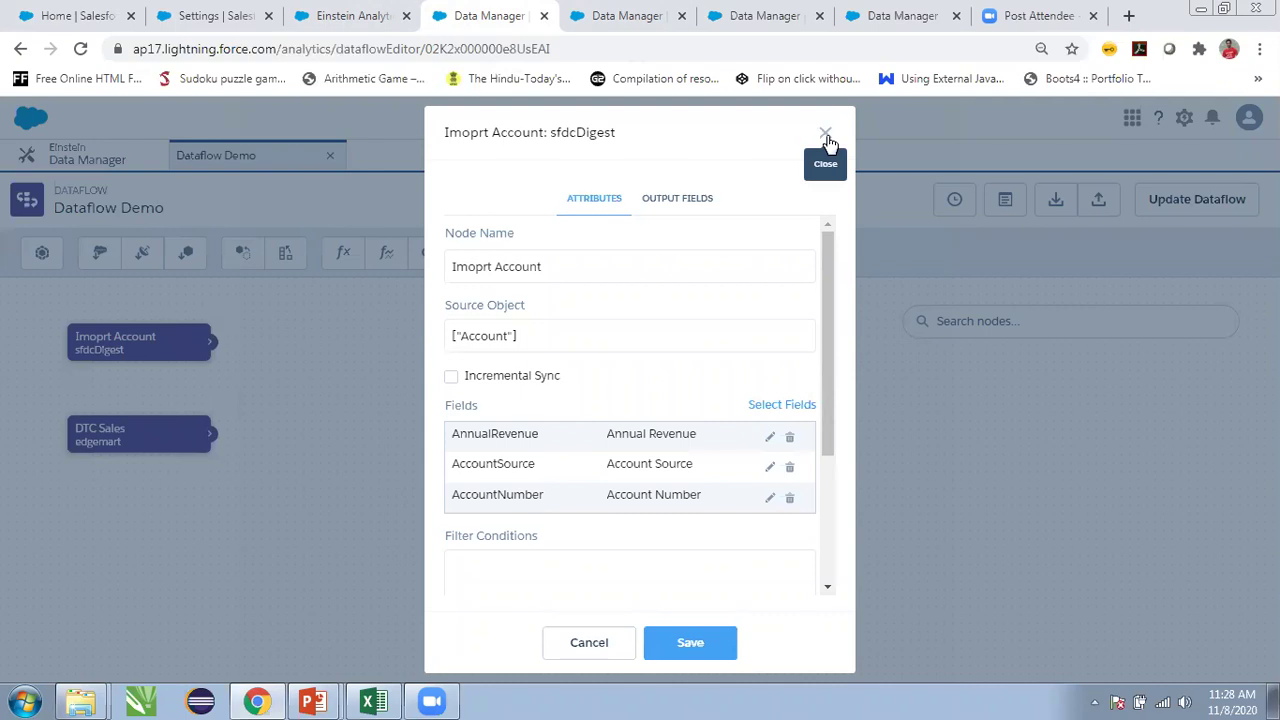
left_click(825, 135)
left_click(146, 452)
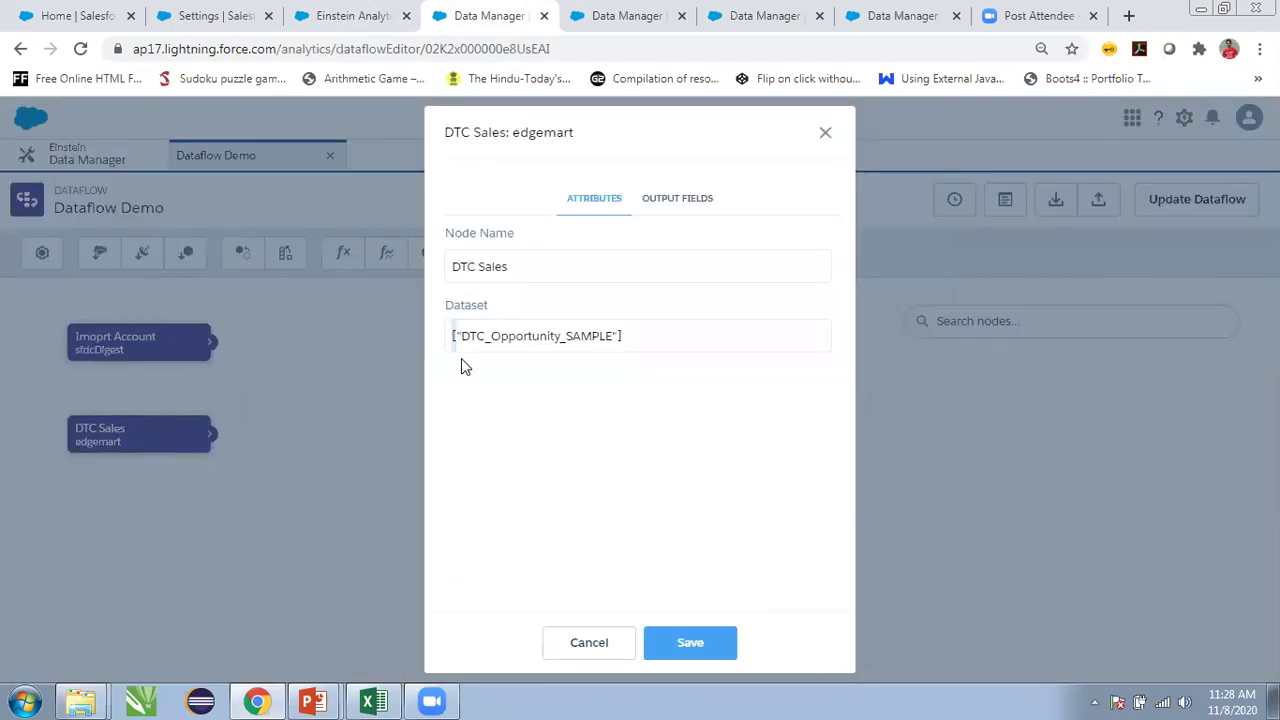
left_click(824, 136)
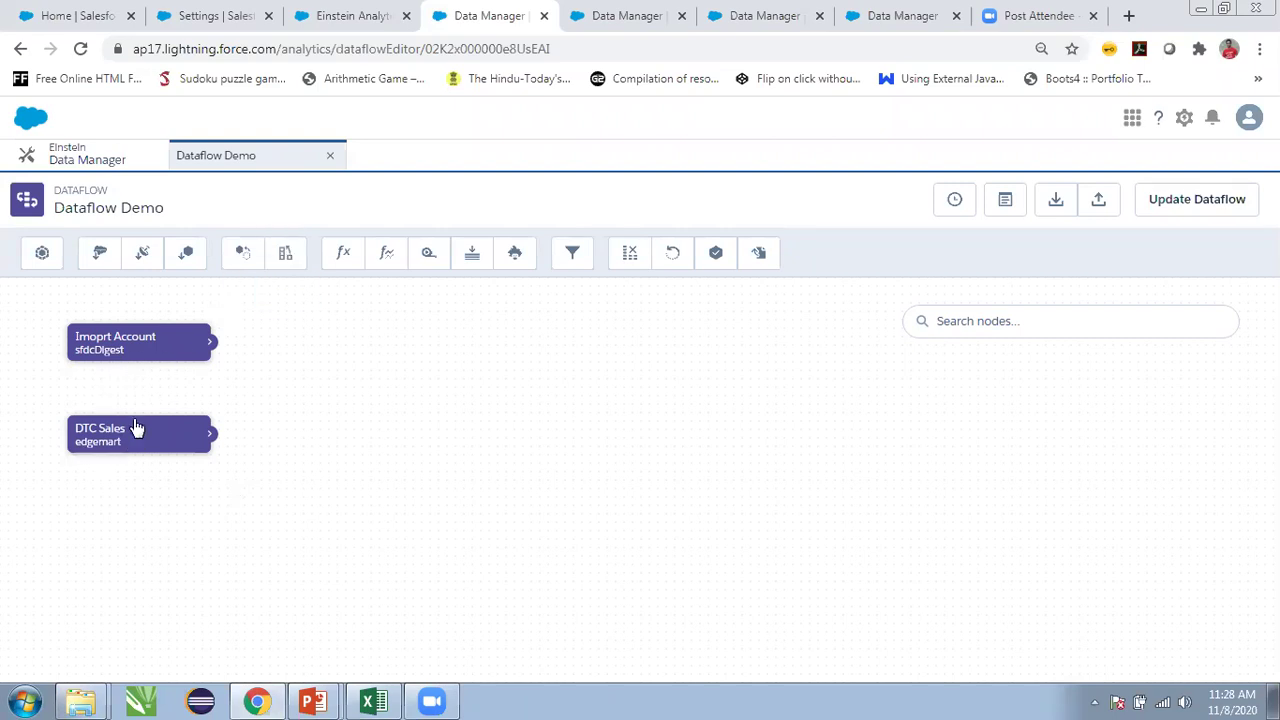
mouse_move(148, 434)
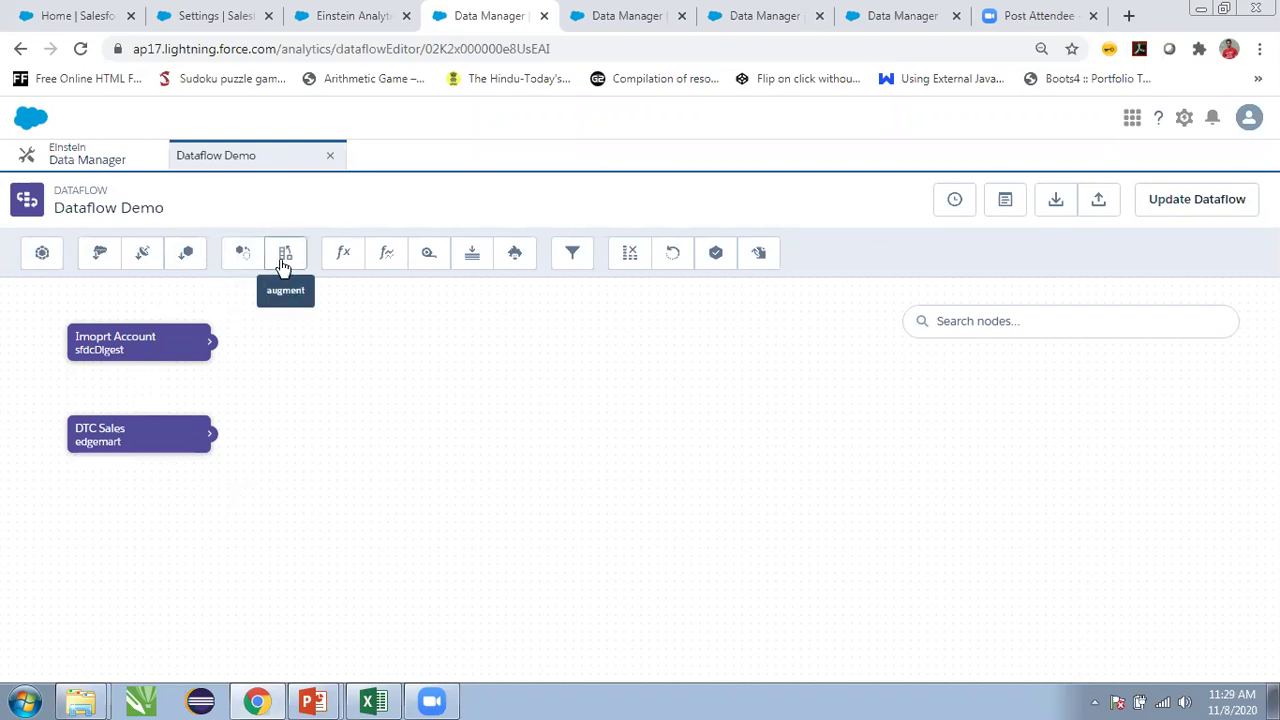
left_click(155, 337)
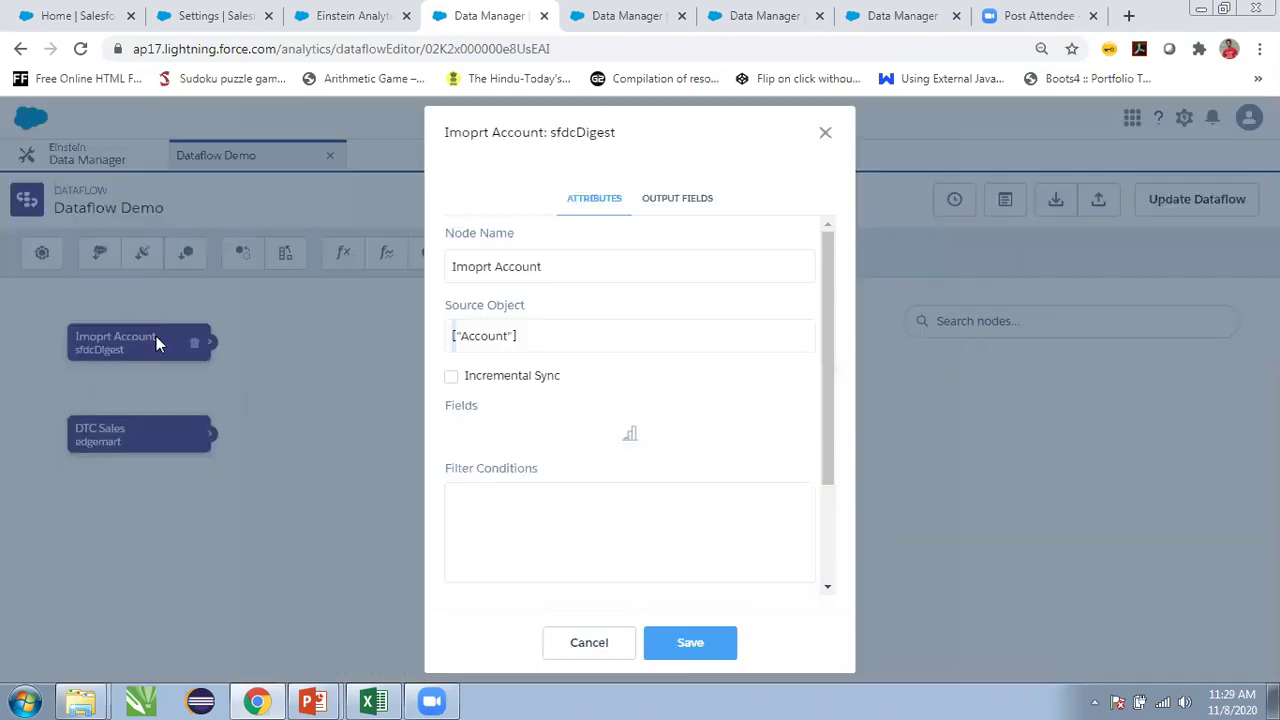
left_click(825, 132)
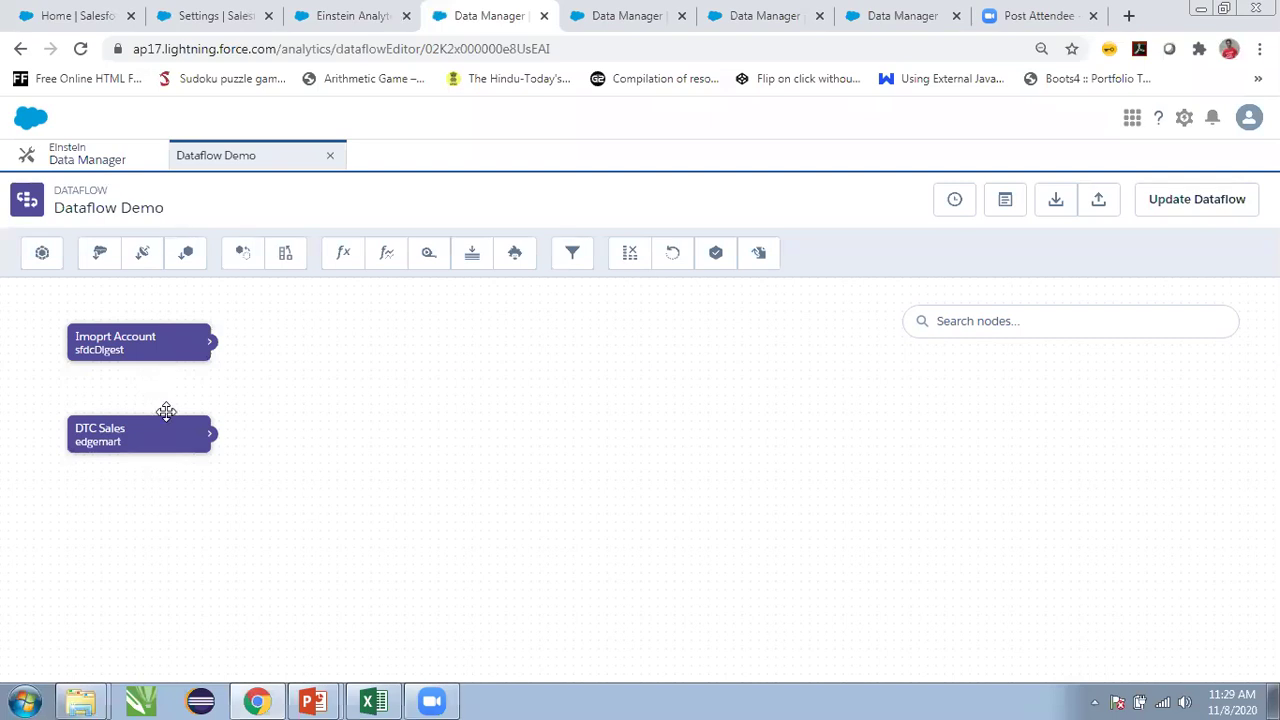
- Examine the augment node's source, key, relationship and operation settings, and close them without creating a node
left_click(287, 252)
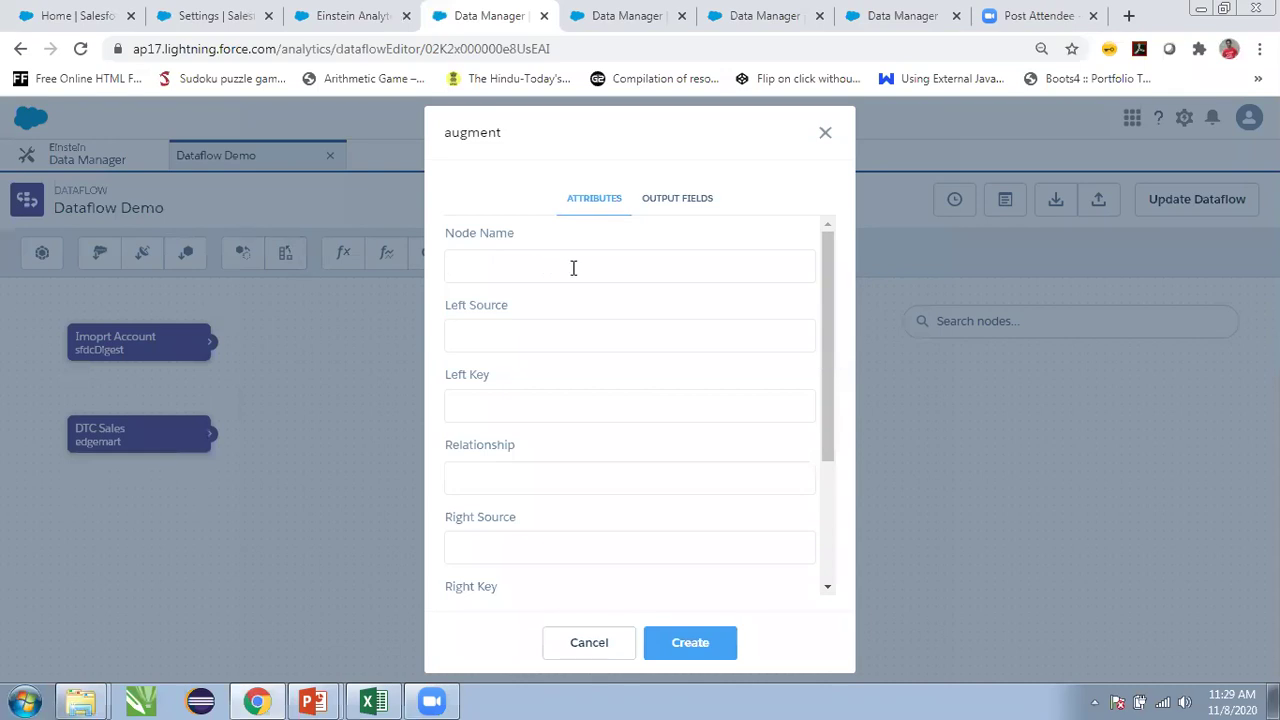
left_click(562, 342)
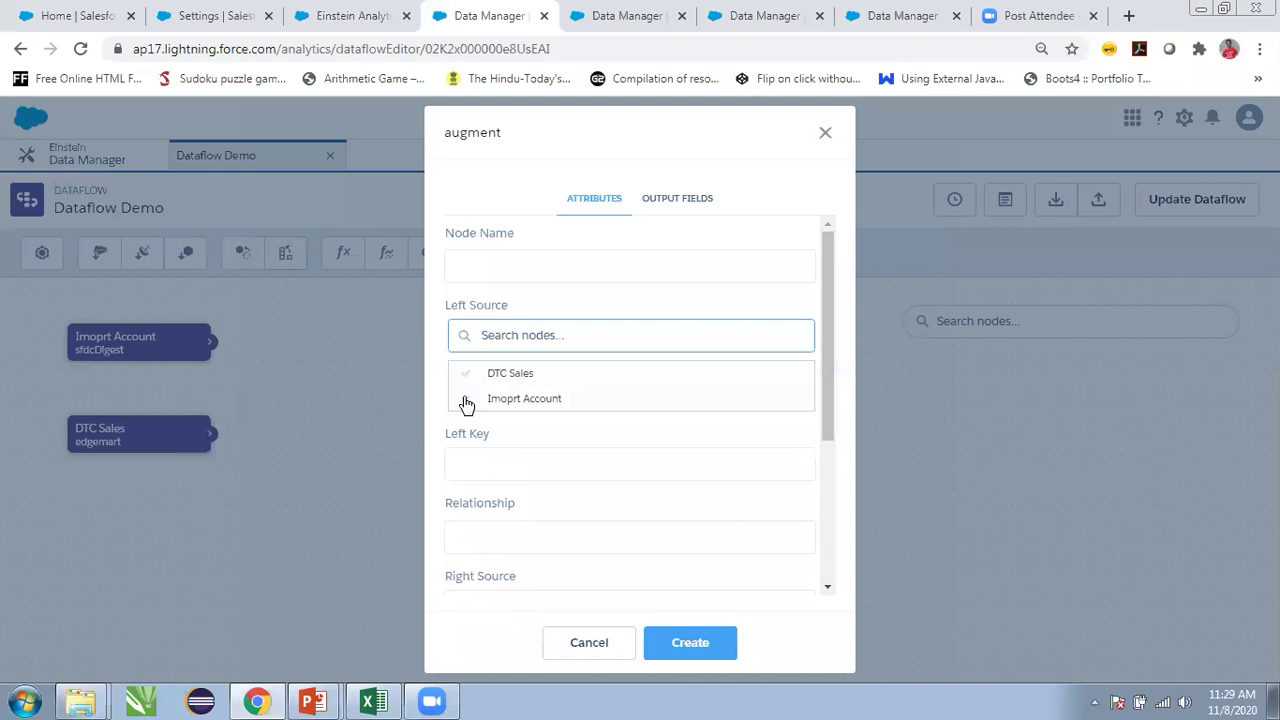
left_click(441, 420)
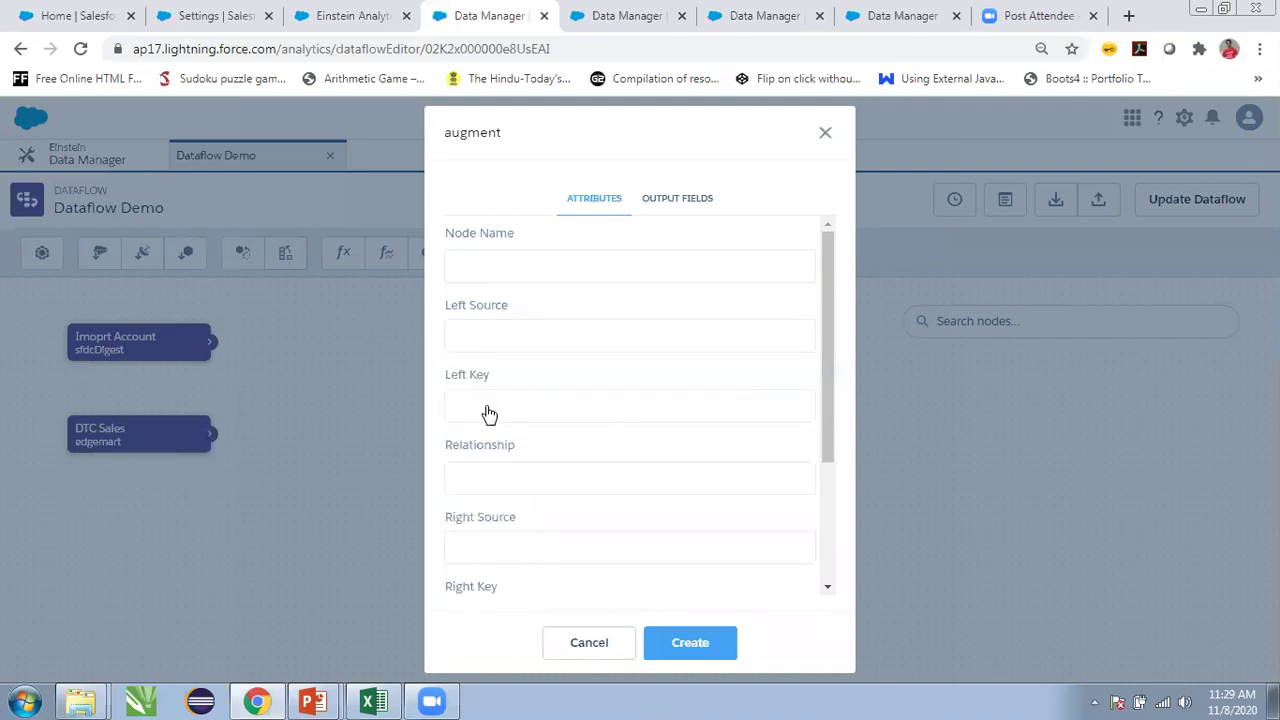
left_click(487, 412)
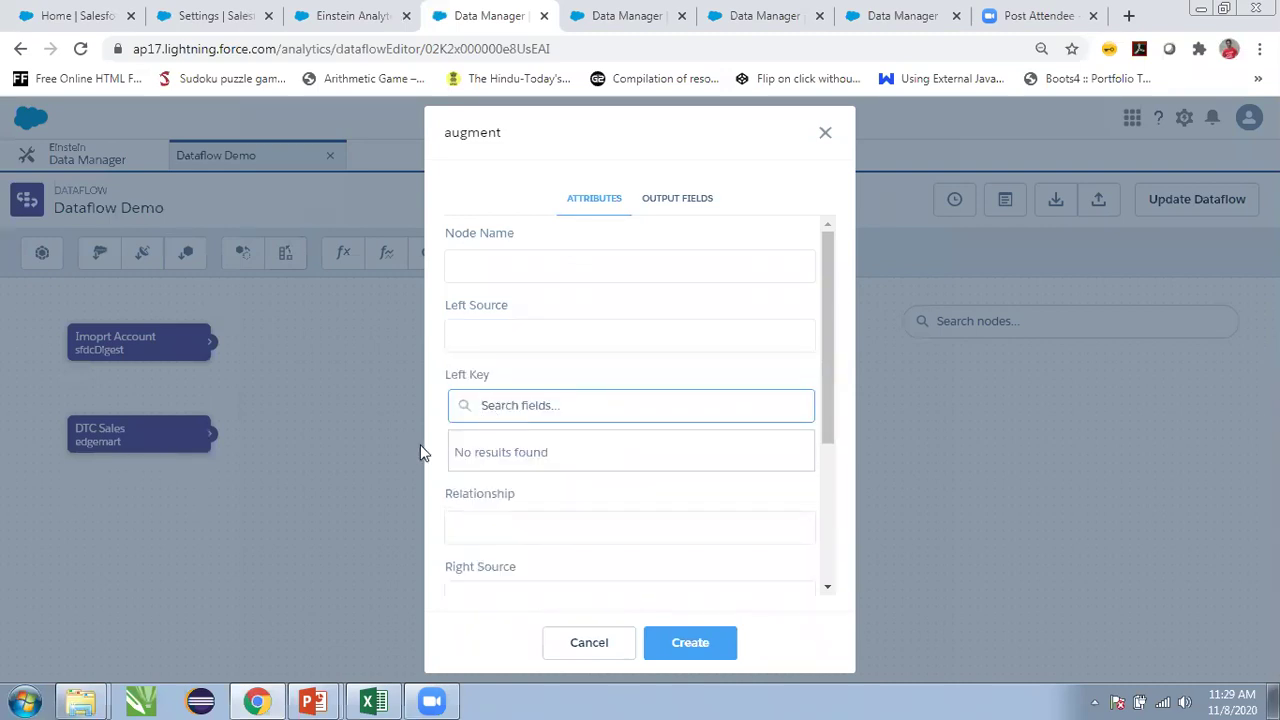
left_click(514, 514)
left_click(517, 487)
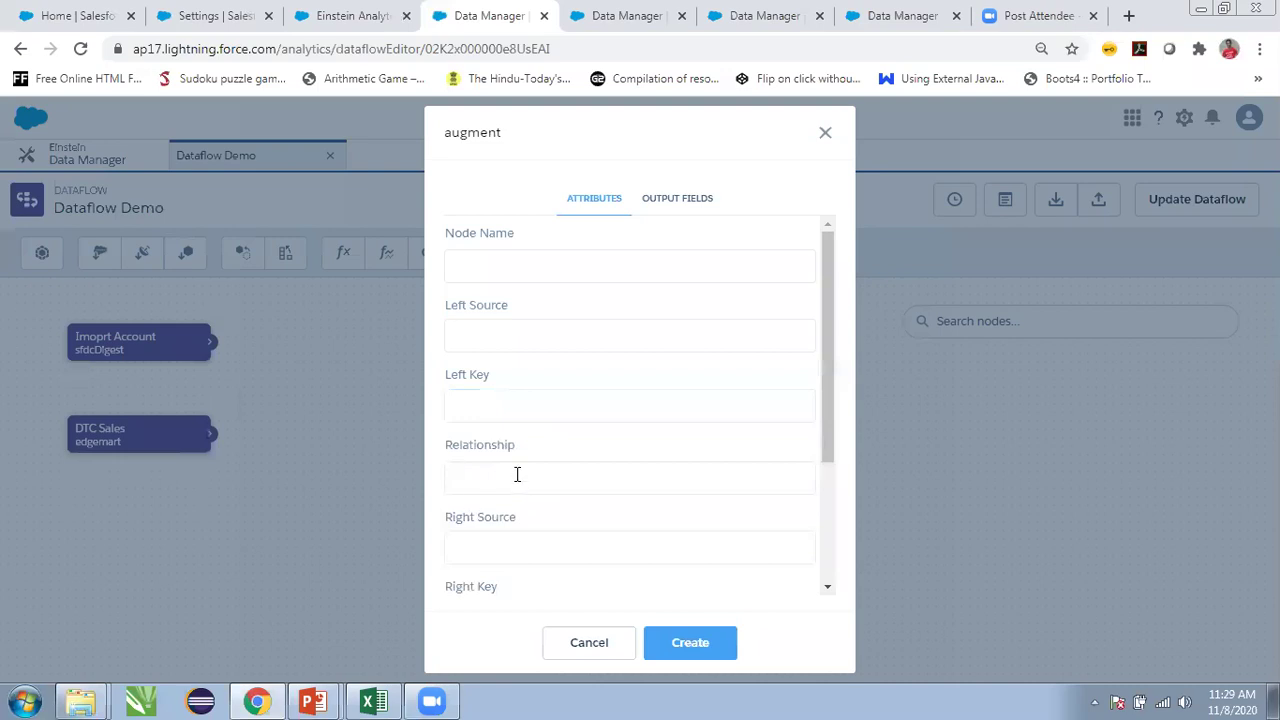
scroll(521, 484, "down", 2)
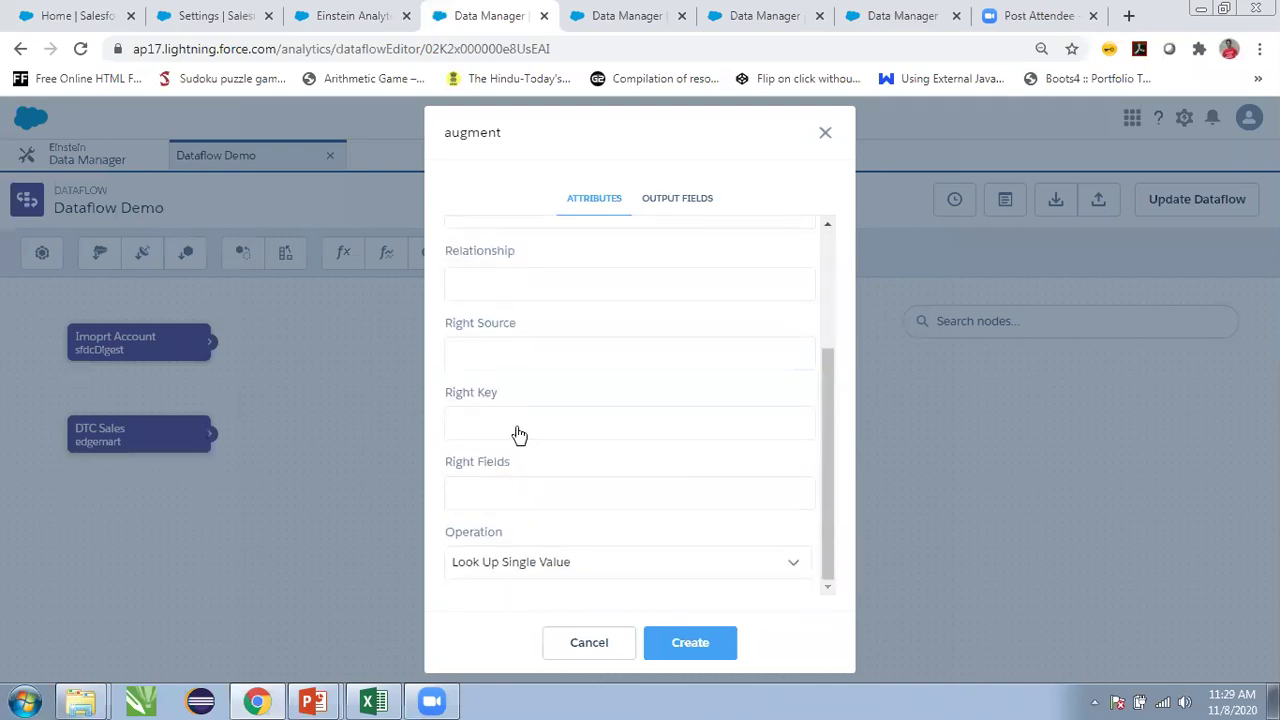
left_click(519, 434)
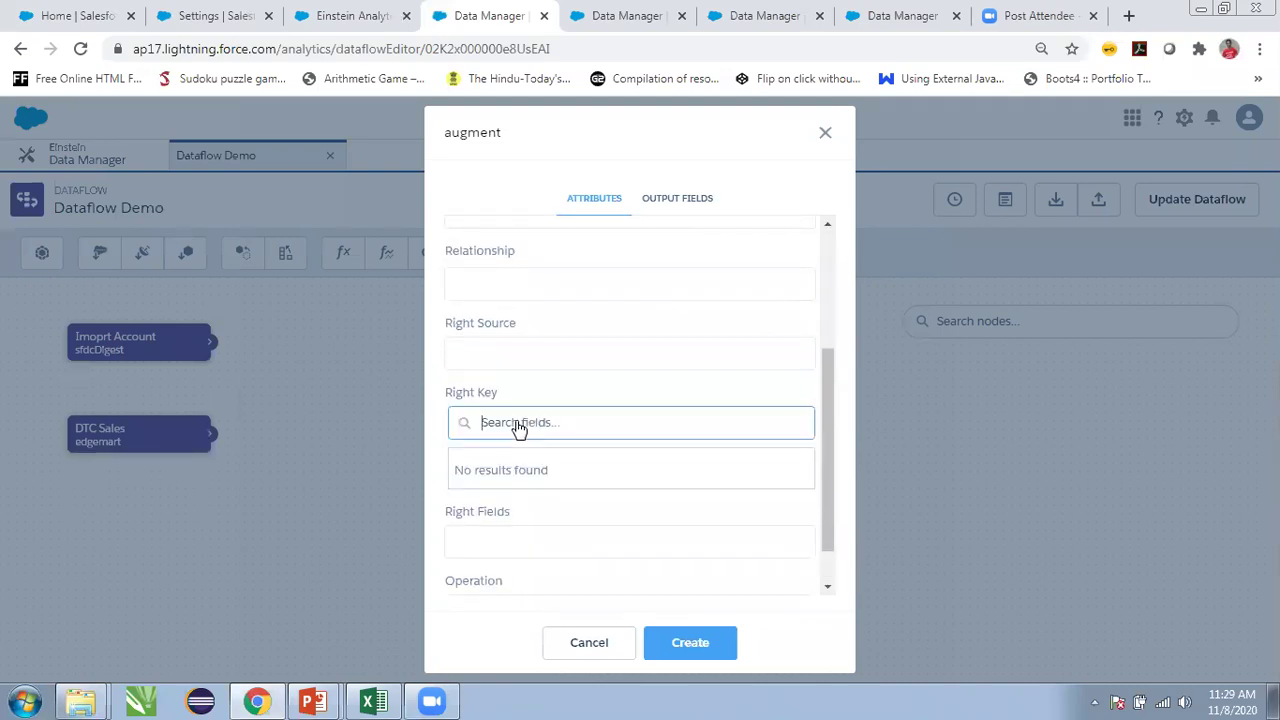
left_click(435, 462)
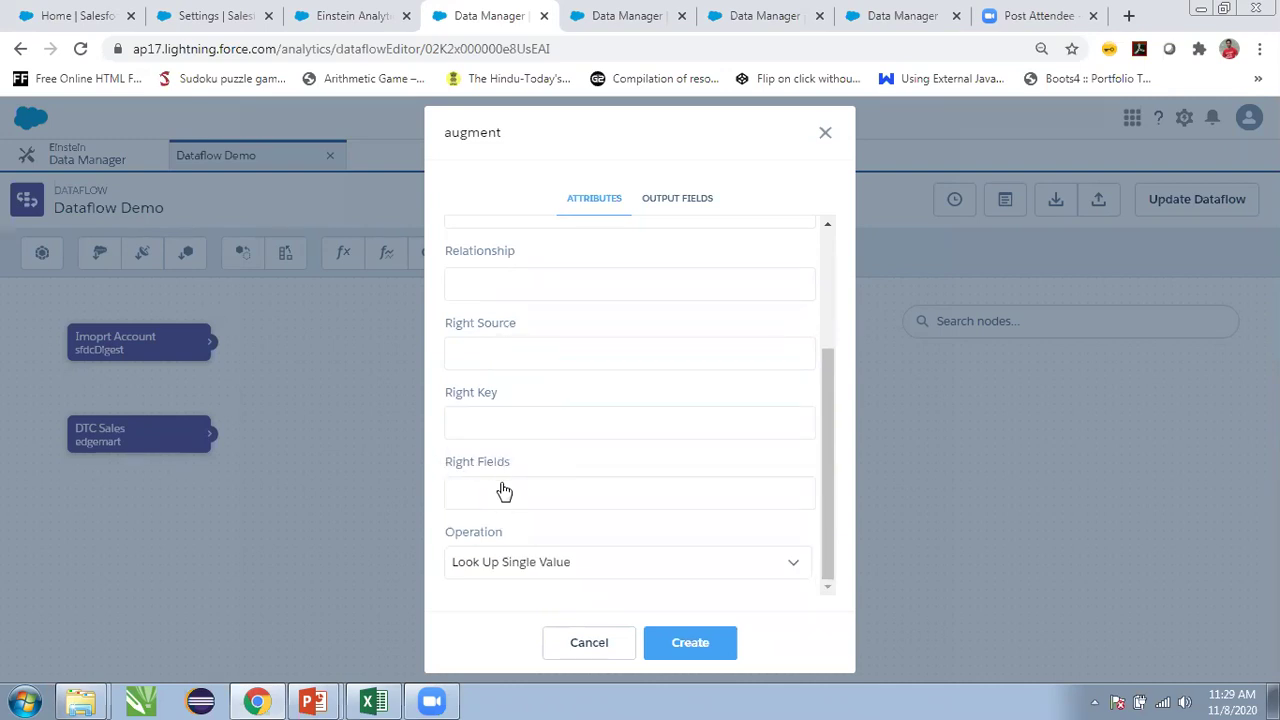
scroll(504, 485, "up", 3)
scroll(504, 493, "down", 3)
left_click(594, 568)
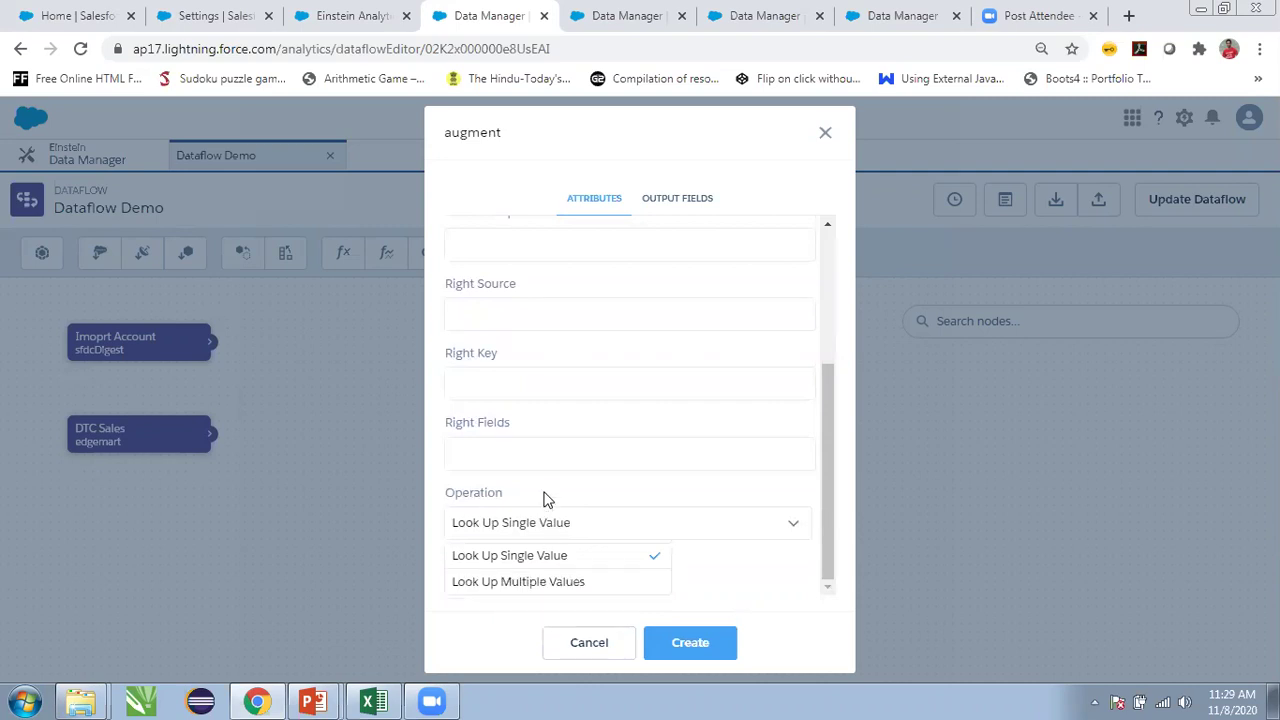
scroll(546, 497, "up", 1)
left_click(588, 643)
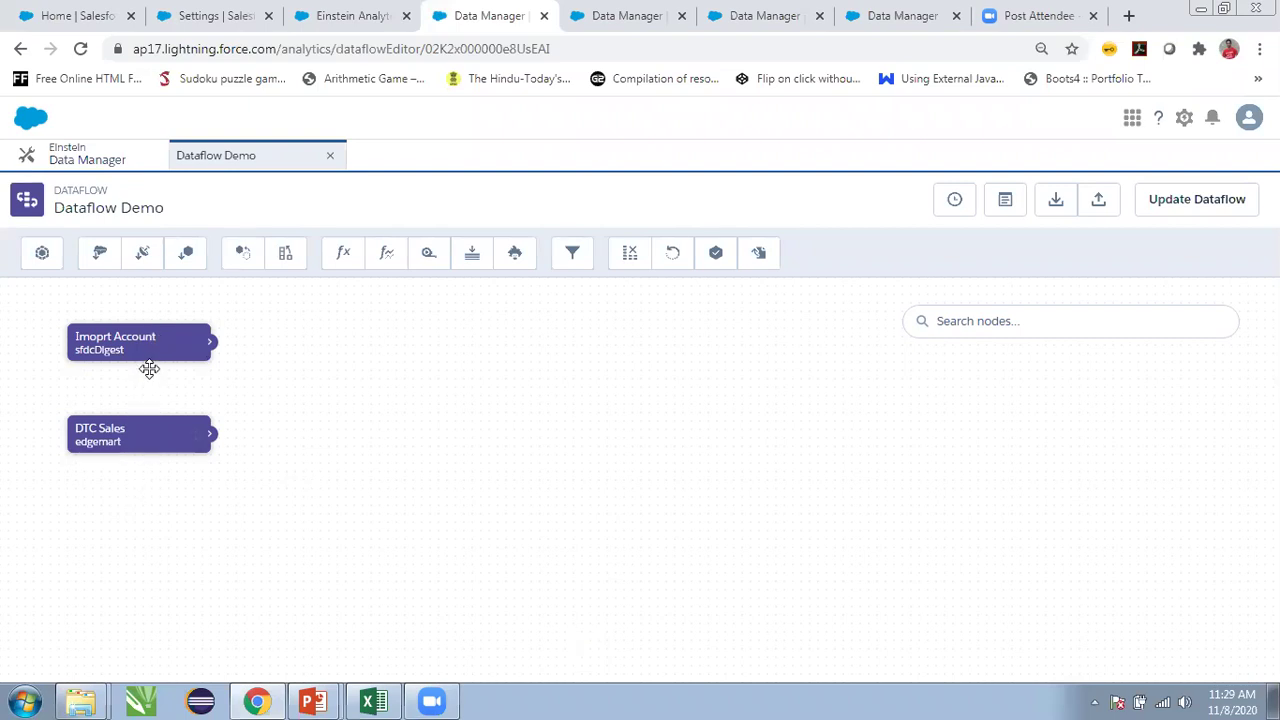
- Create an append node named "Join" with DTC Sales and Imoprt Account as sources, and reposition it slightly on the canvas
left_click(244, 256)
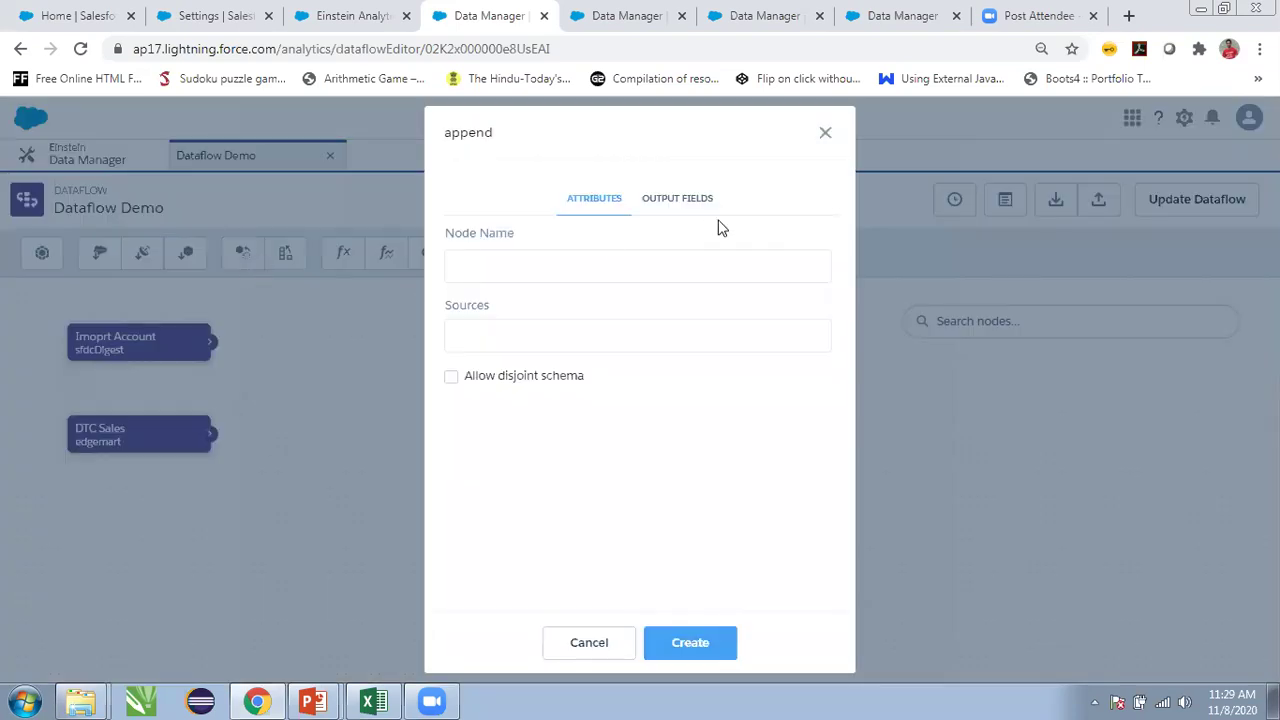
left_click(825, 135)
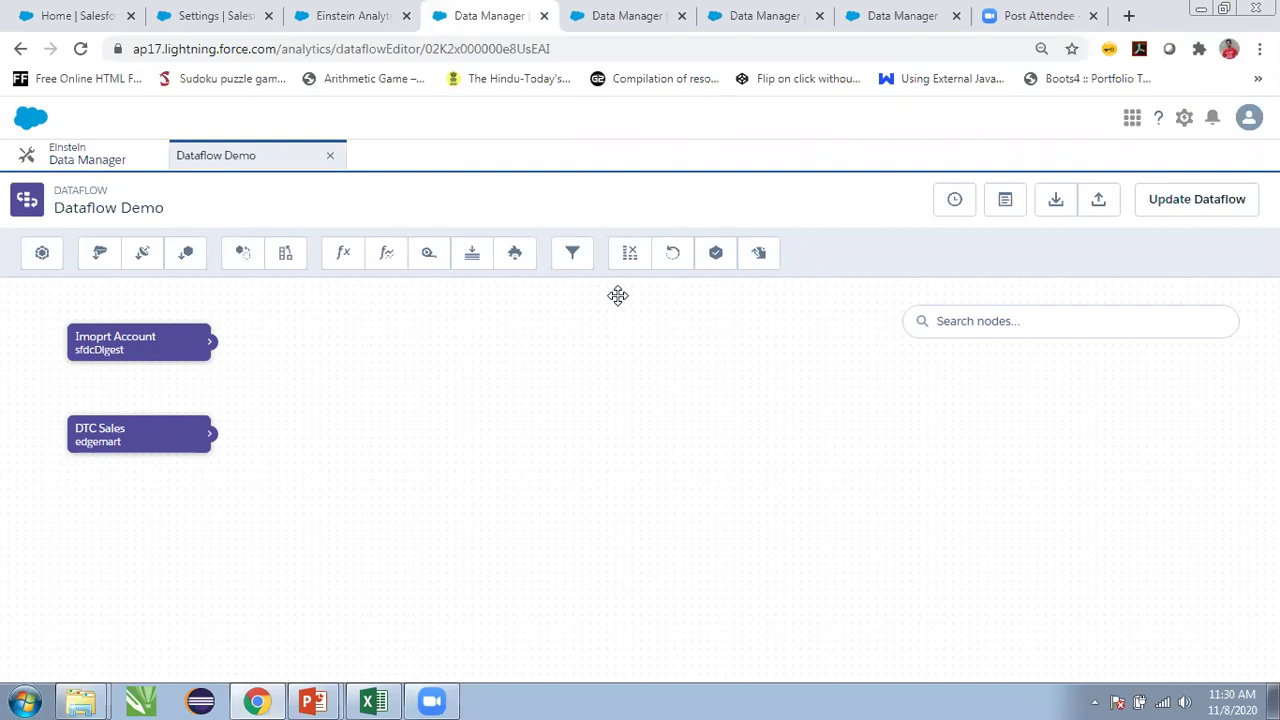
left_click(243, 256)
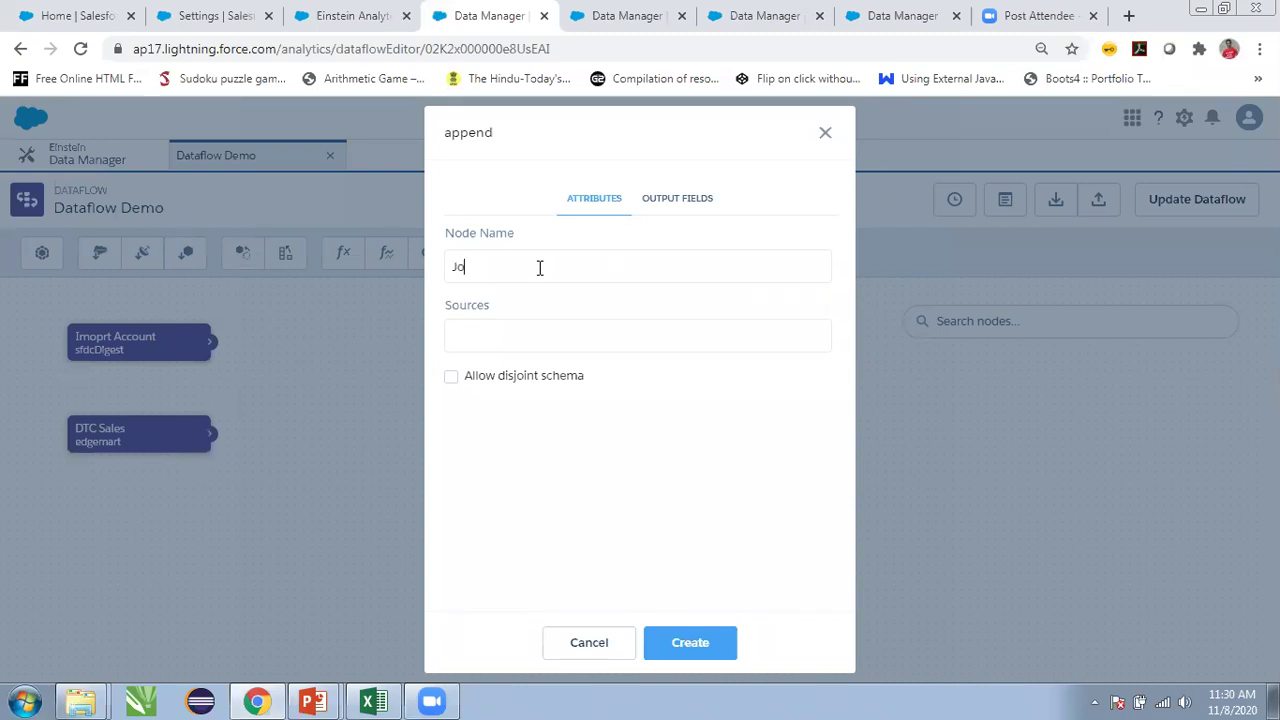
left_click(543, 343)
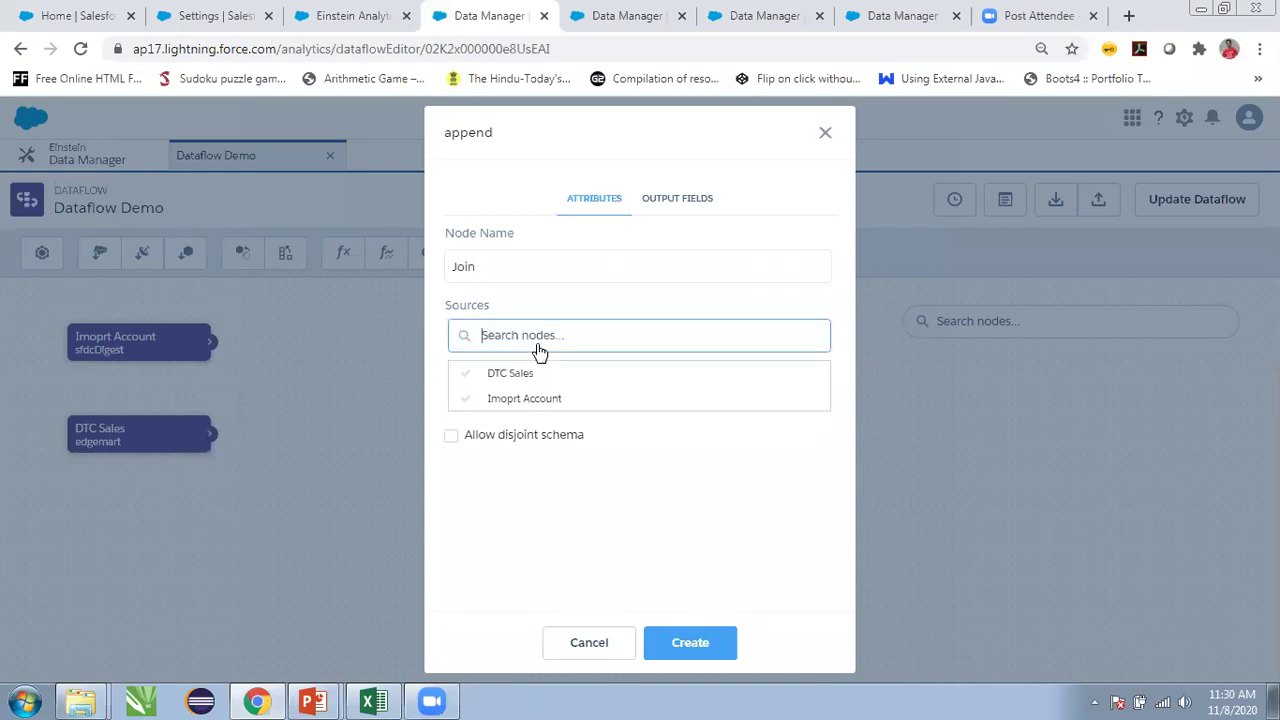
left_click(531, 370)
left_click(533, 396)
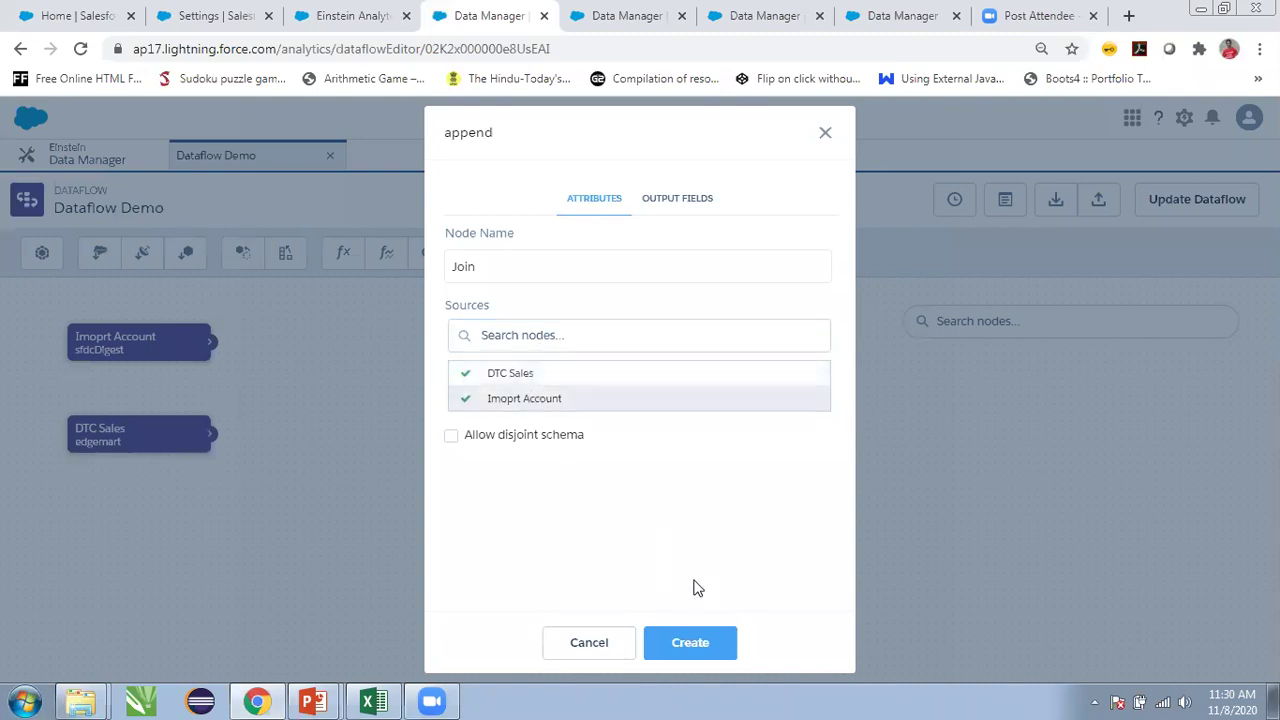
left_click(689, 643)
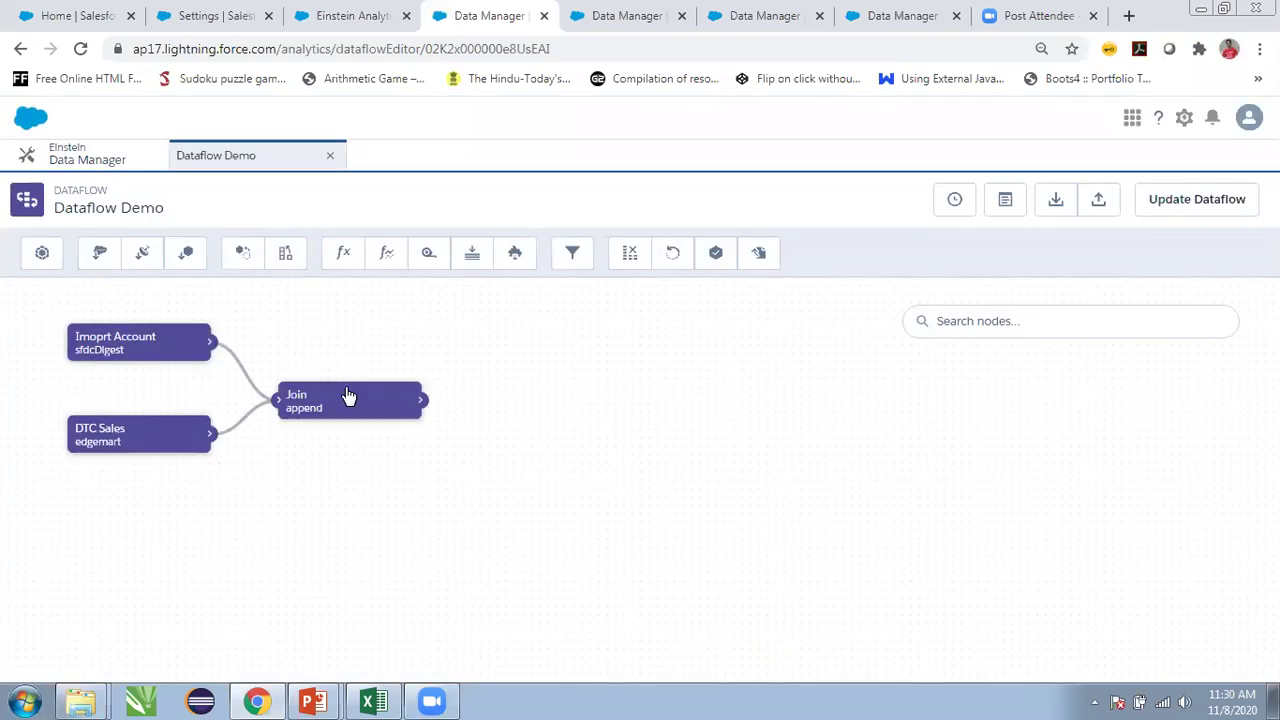
left_click_drag(358, 377, 373, 365)
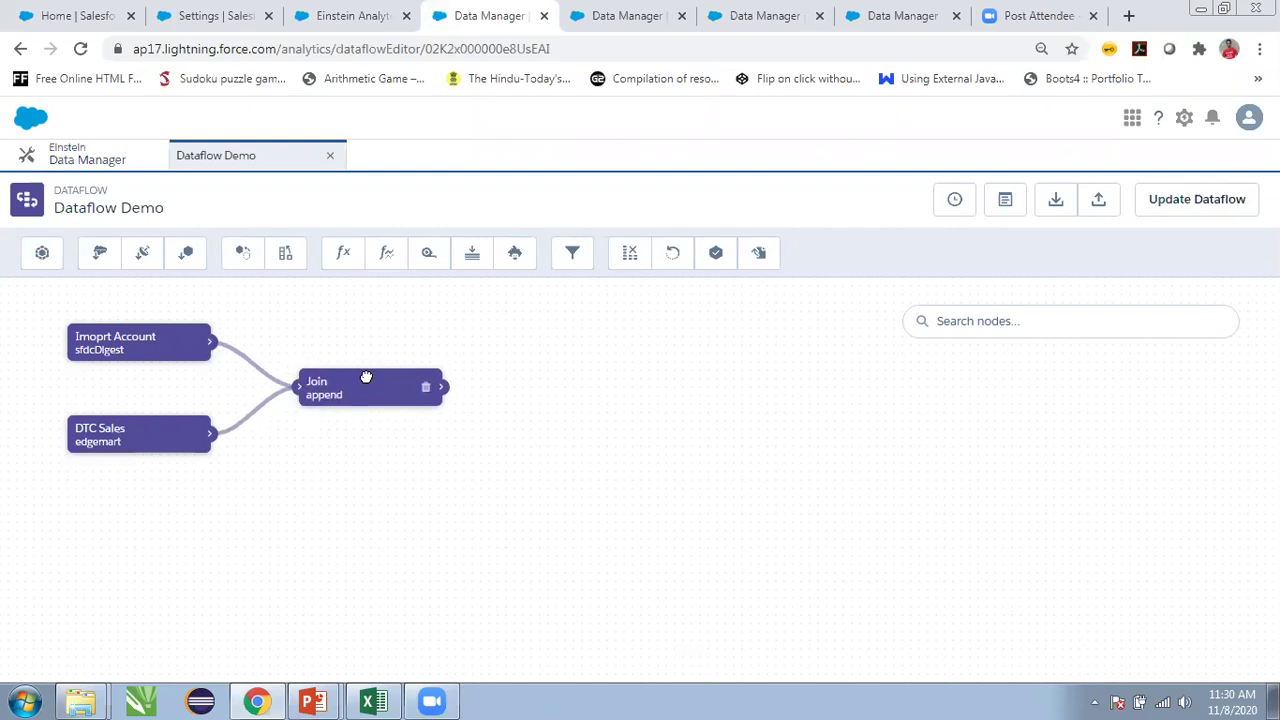
- Set up a computeExpression node named "Calculate Total Revenue" with the Join node as its source
left_click(358, 255)
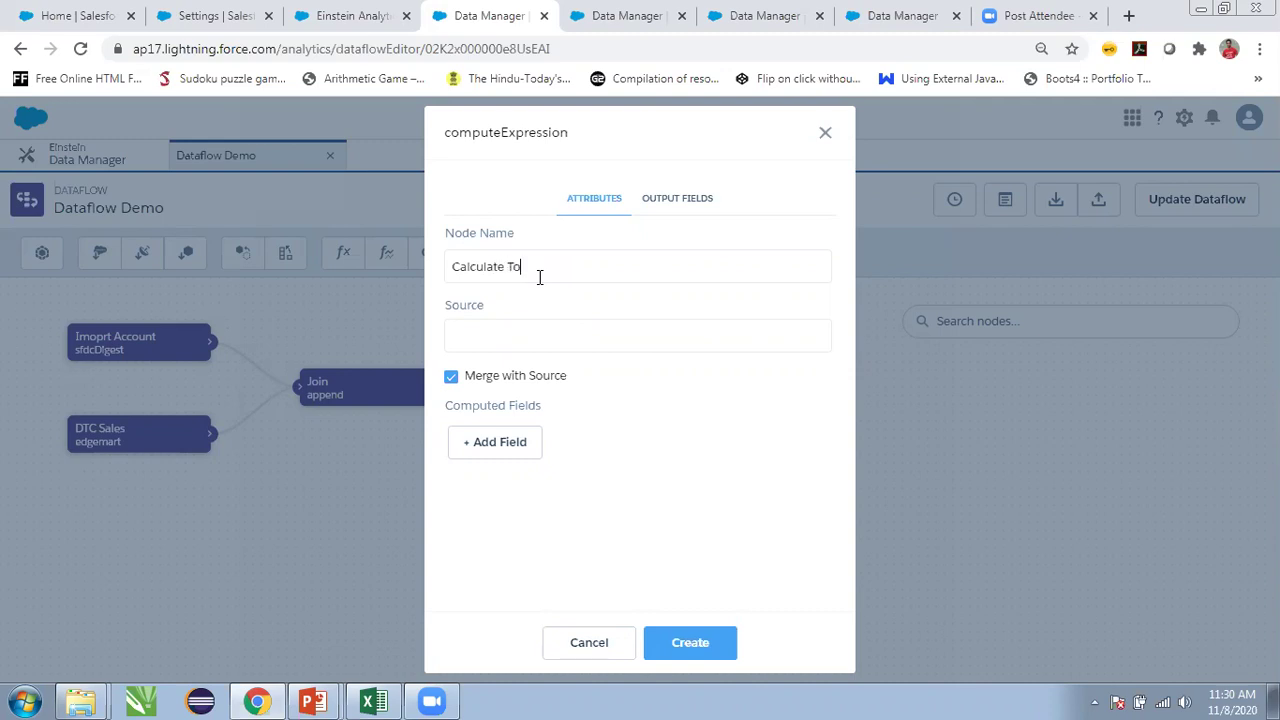
type("ee")
left_click(535, 340)
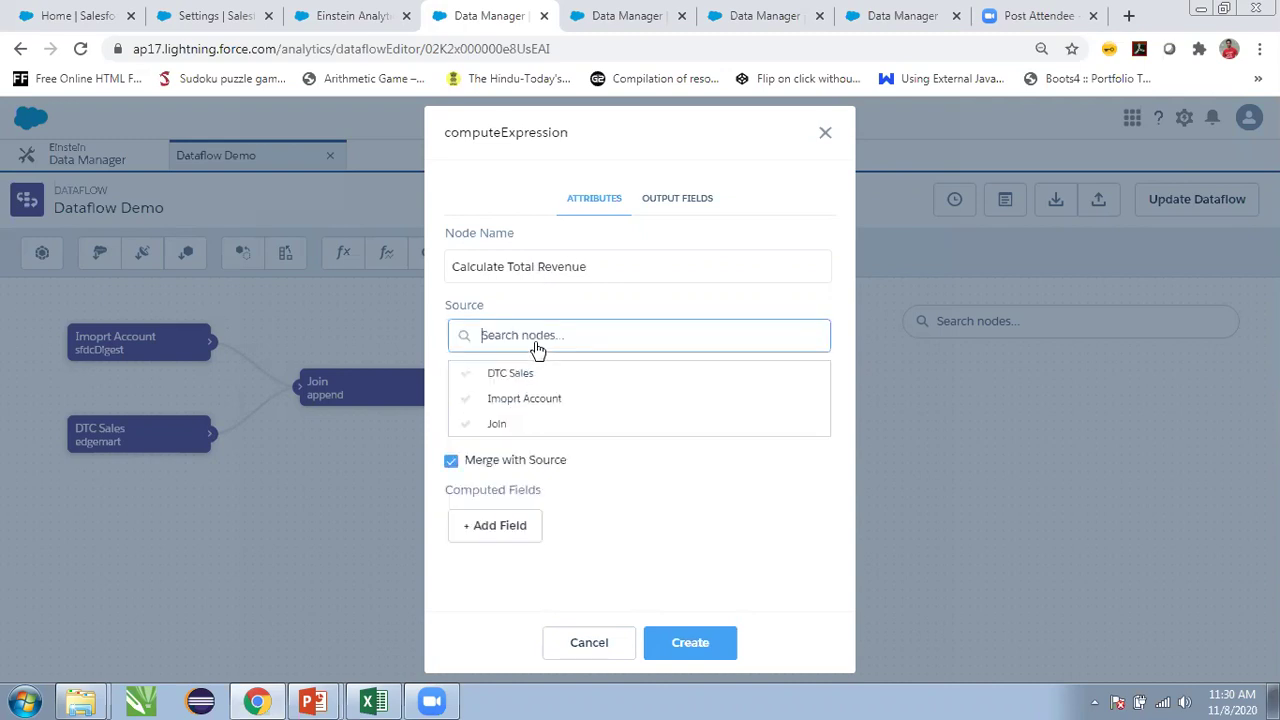
left_click(497, 428)
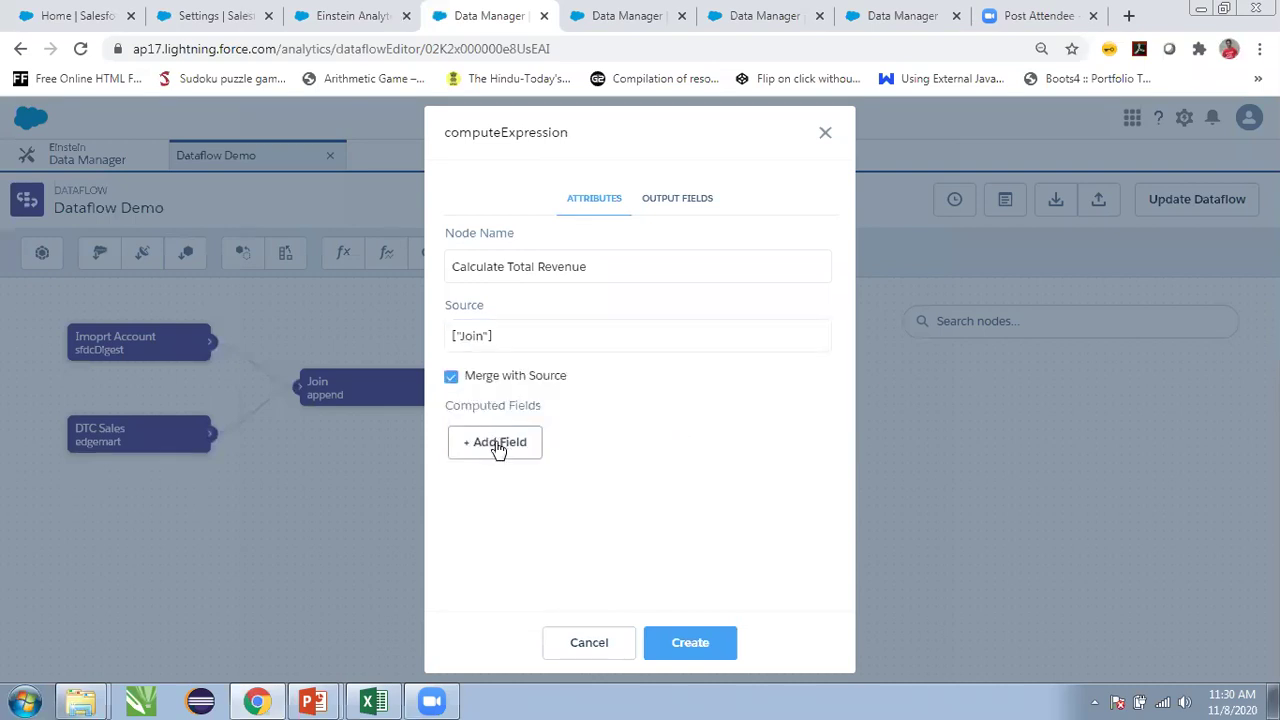
- Add a computed field named "TotalRevenue" to the computeExpression node and set its type to Numeric
left_click(495, 440)
left_click(518, 230)
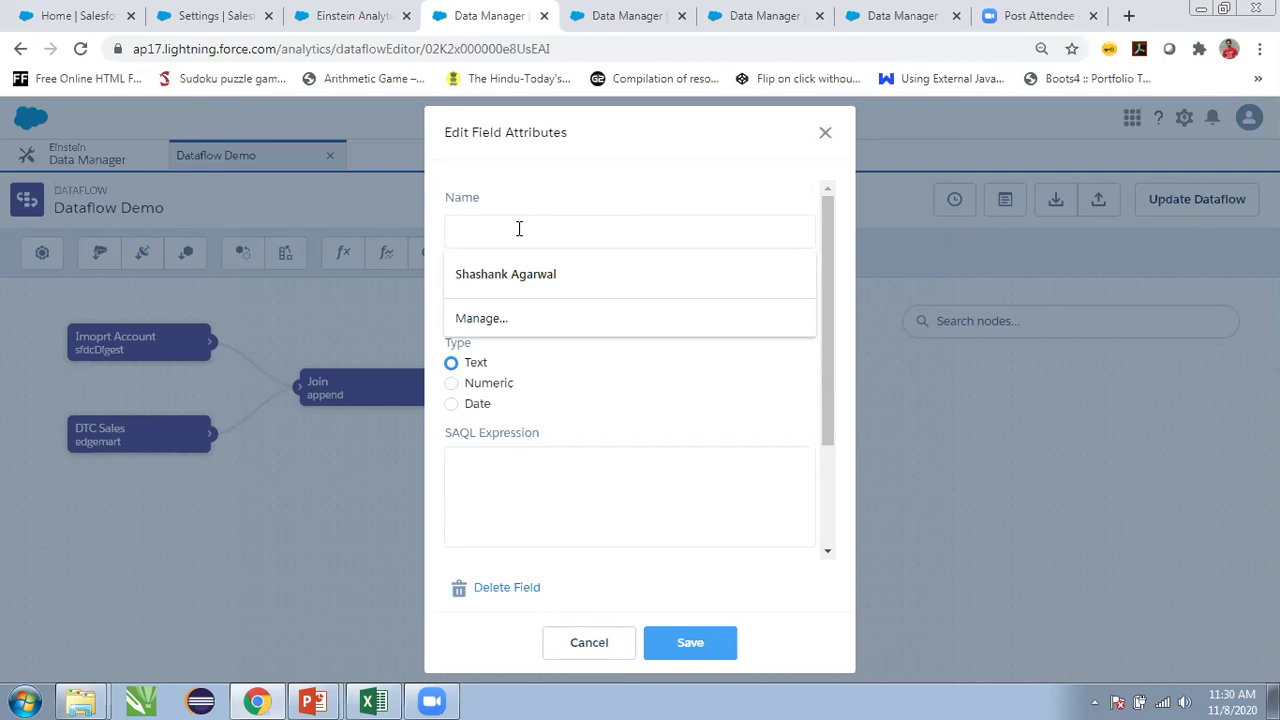
type("Tota;")
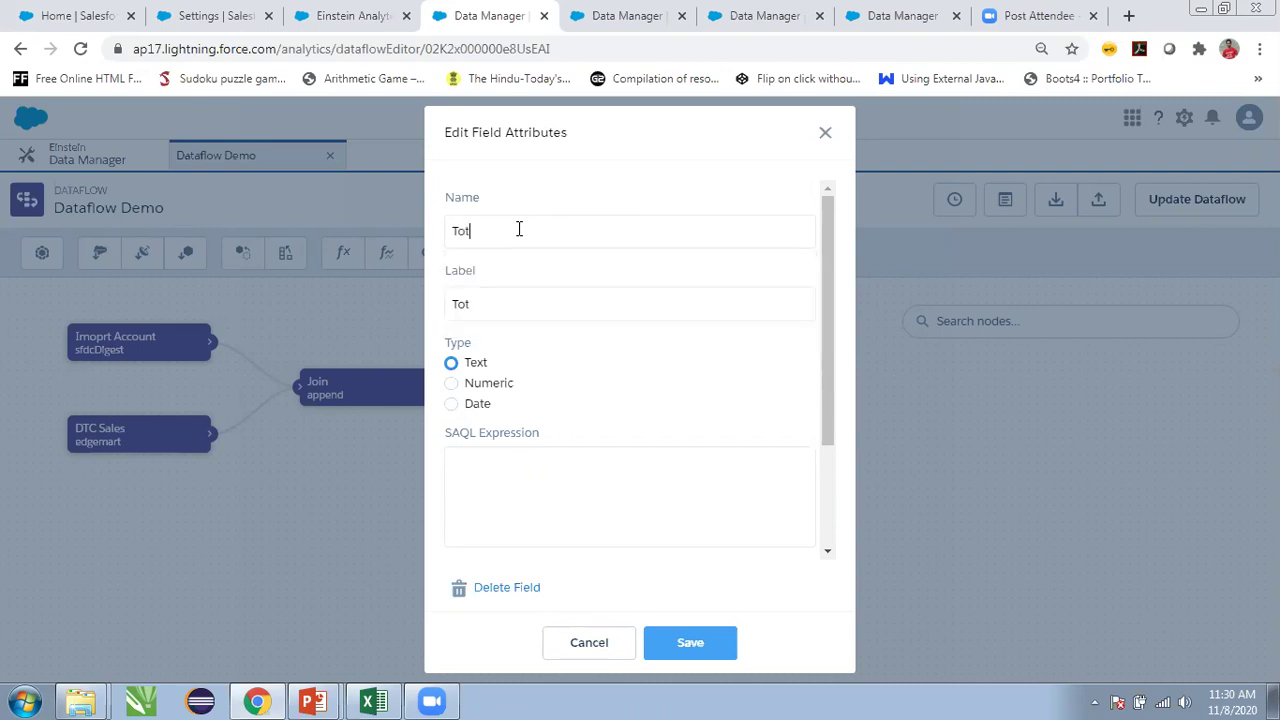
key("BackSpace")
key("BackSpace")
type("lReveneue")
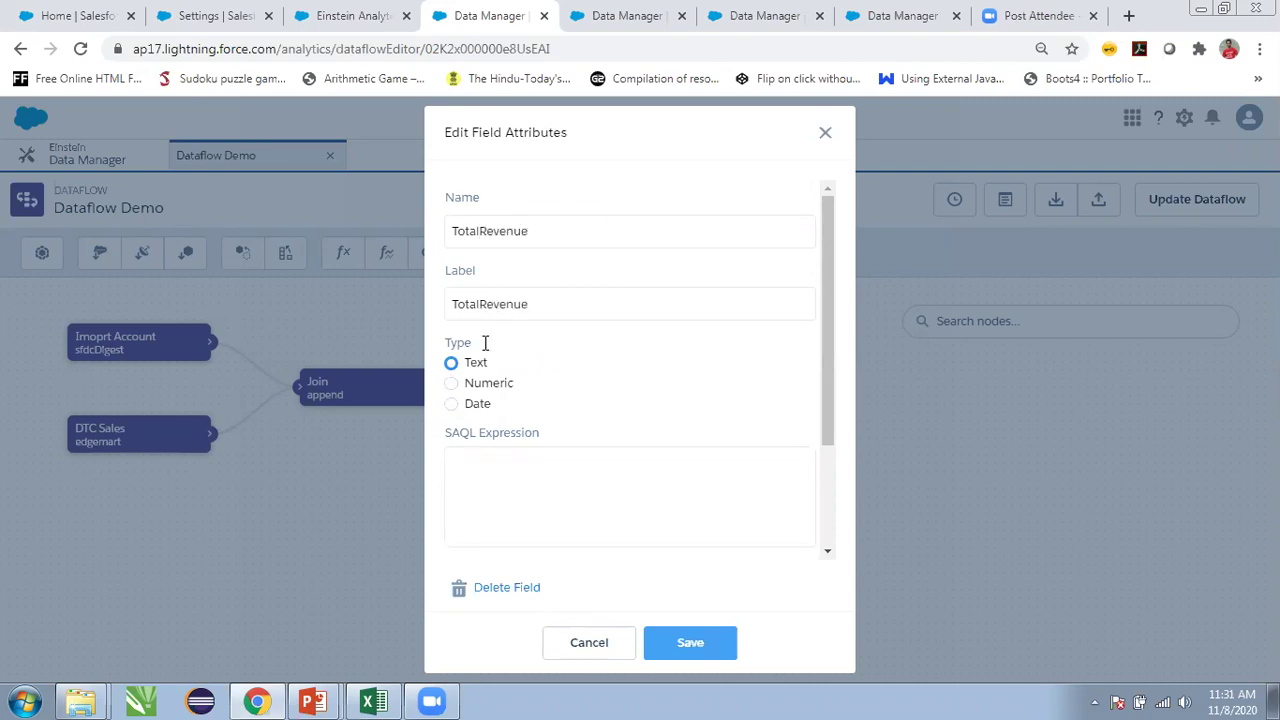
left_click(486, 385)
- Examine the SAQL expression, precision, scale and default value settings, and compare the Text, Date and Numeric types for the TotalRevenue field
left_click(491, 465)
scroll(511, 450, "down", 3)
scroll(545, 352, "up", 3)
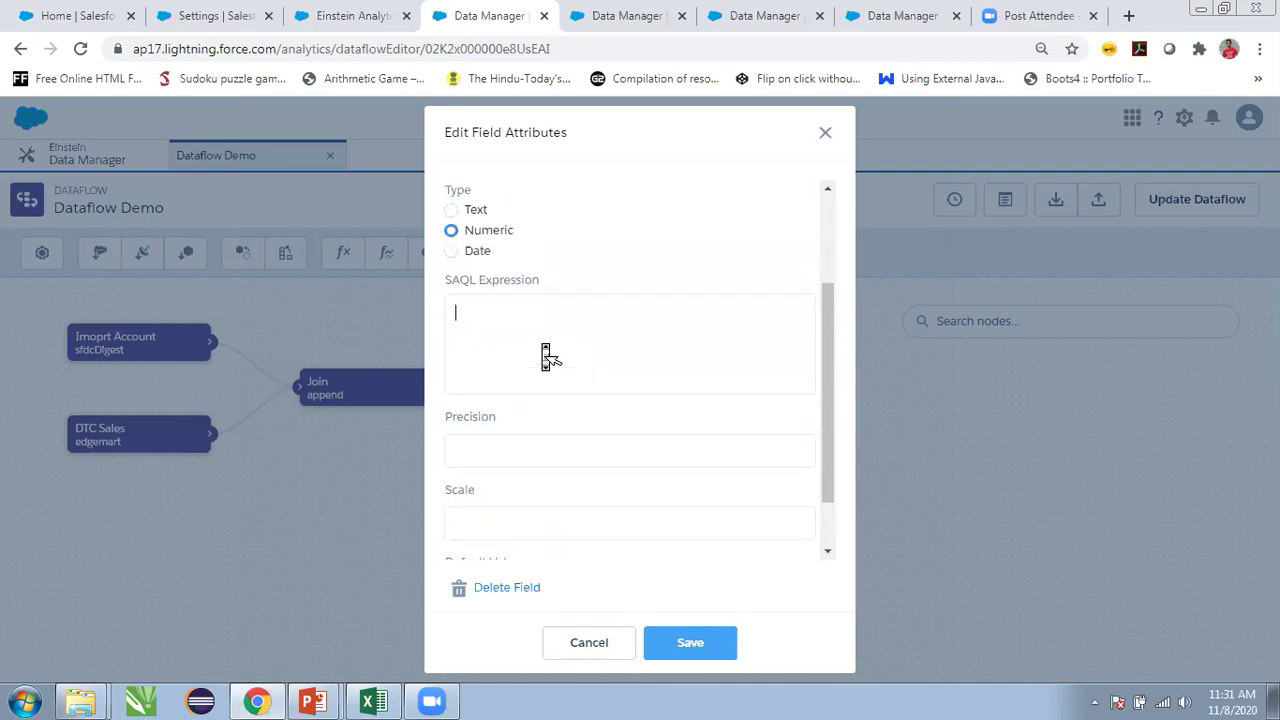
scroll(541, 350, "down", 3)
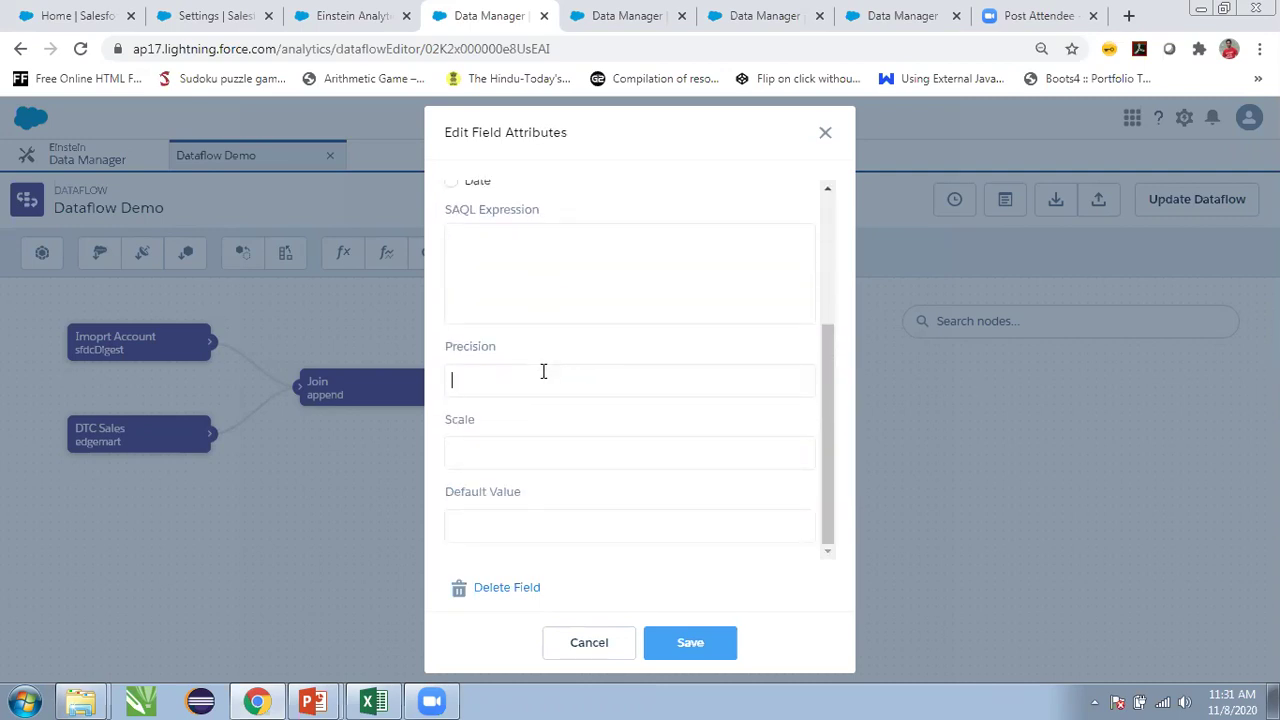
scroll(543, 372, "up", 3)
left_click(476, 365)
left_click(477, 402)
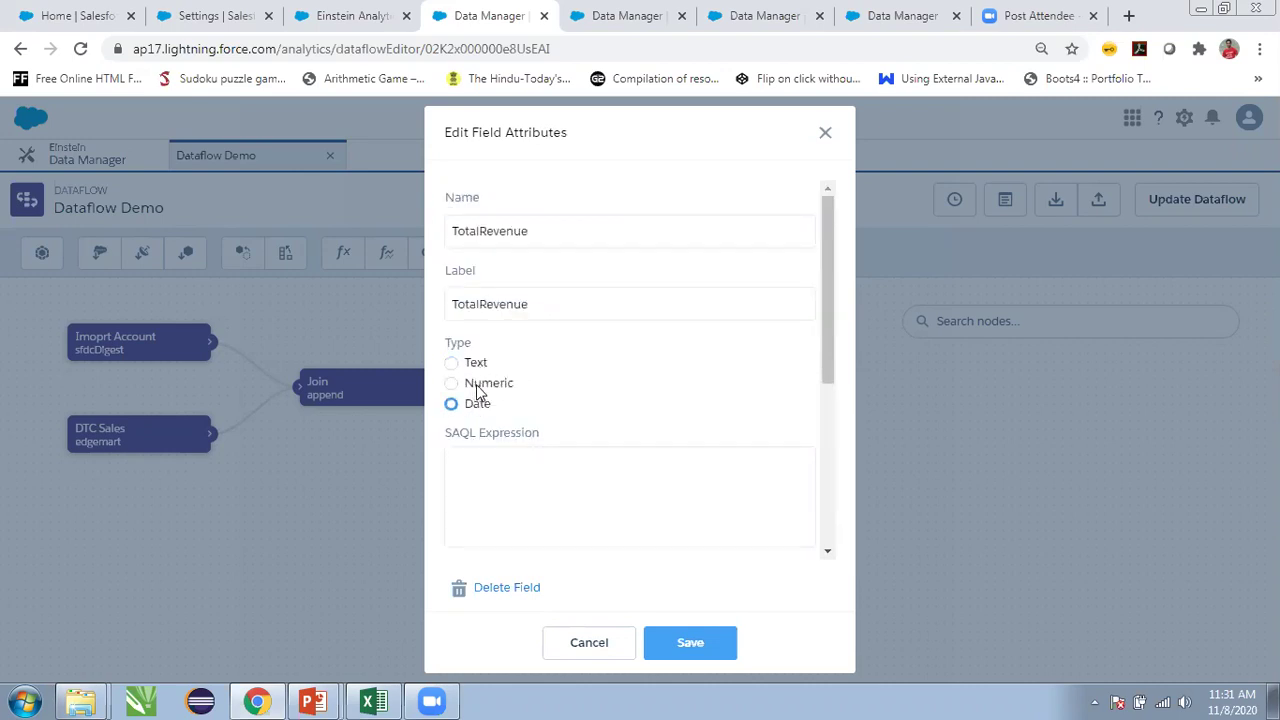
left_click(477, 388)
scroll(571, 386, "down", 3)
scroll(568, 389, "up", 3)
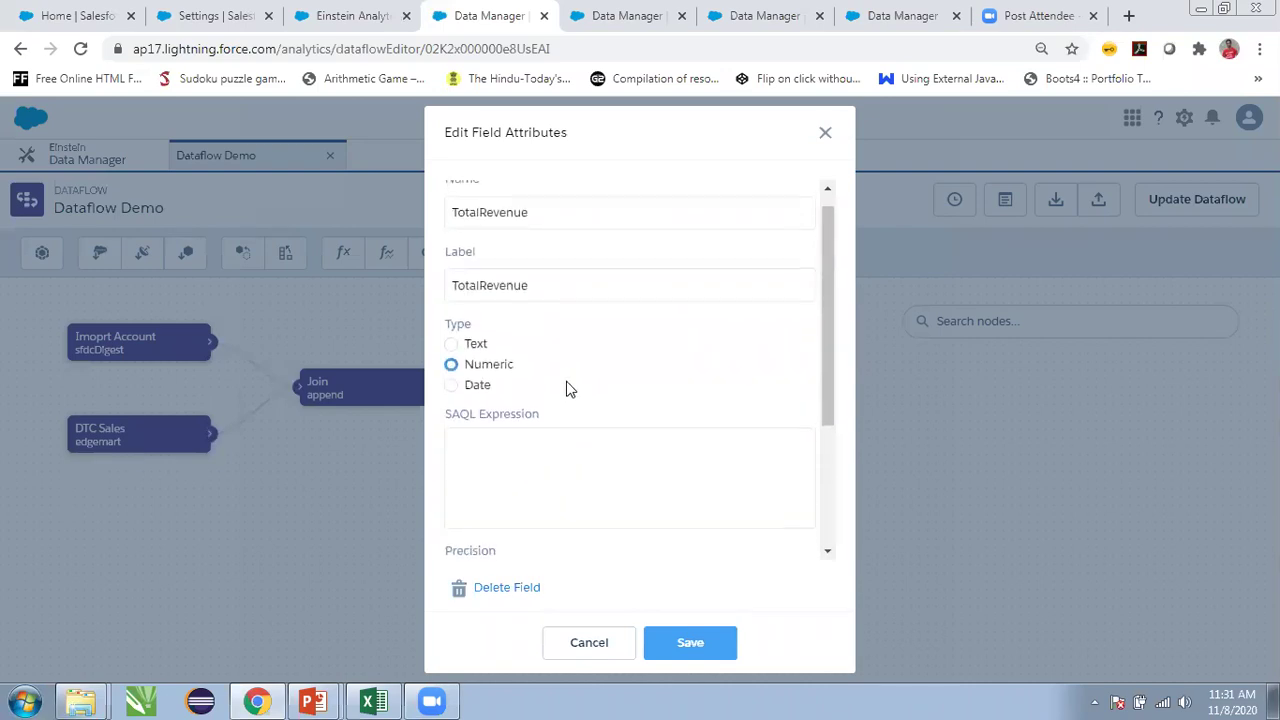
- Review the TotalRevenue field's attributes, from name, label and type down to SAQL expression, precision, scale and default value
scroll(566, 390, "up", 1)
scroll(568, 392, "down", 3)
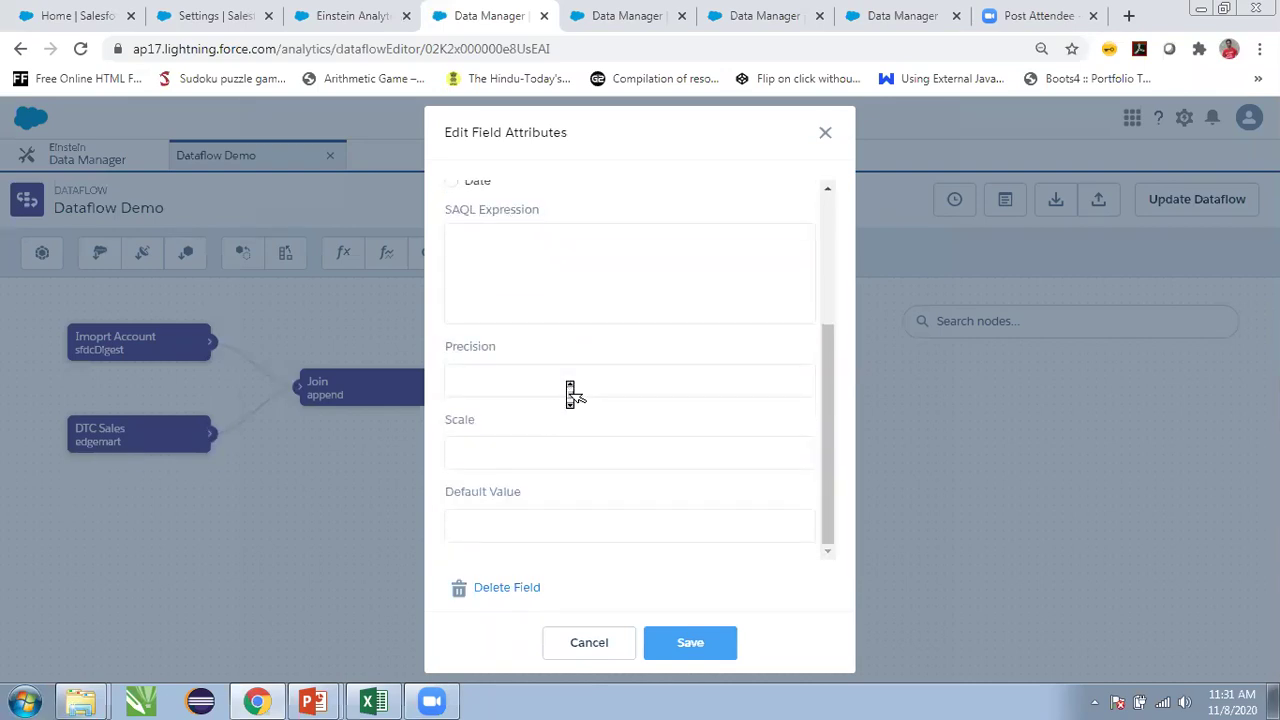
scroll(567, 389, "up", 3)
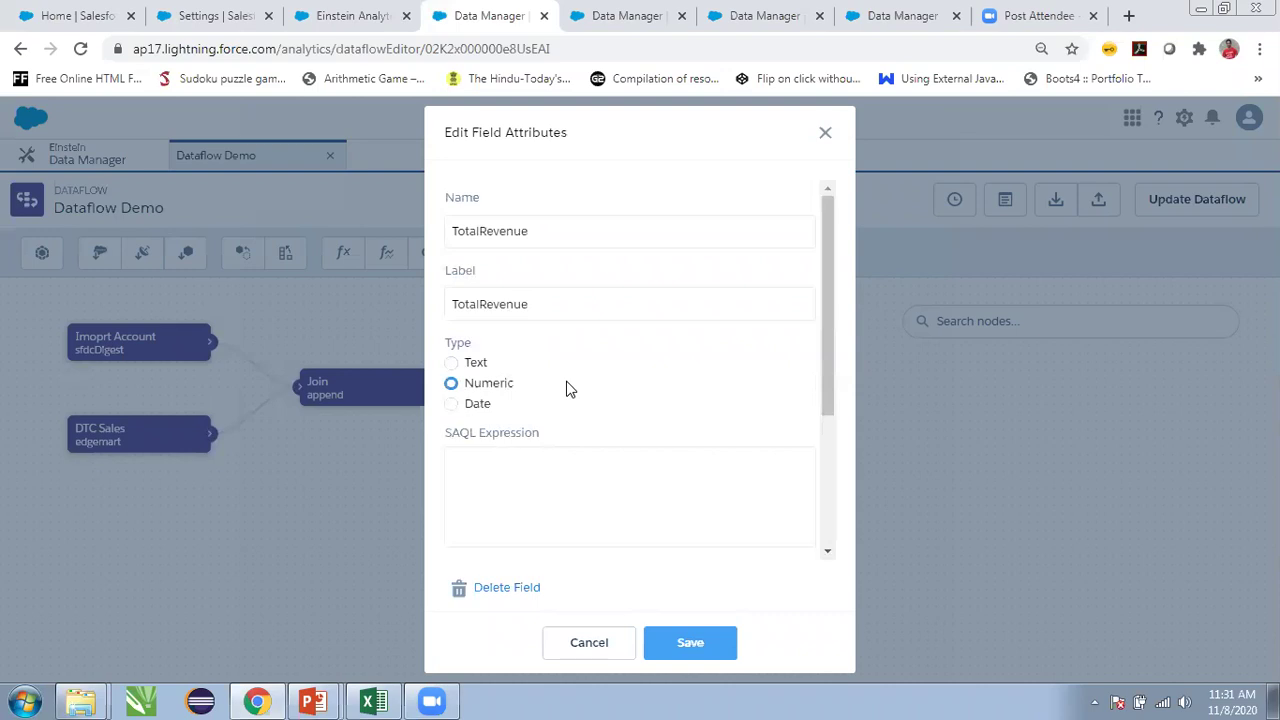
scroll(567, 389, "down", 3)
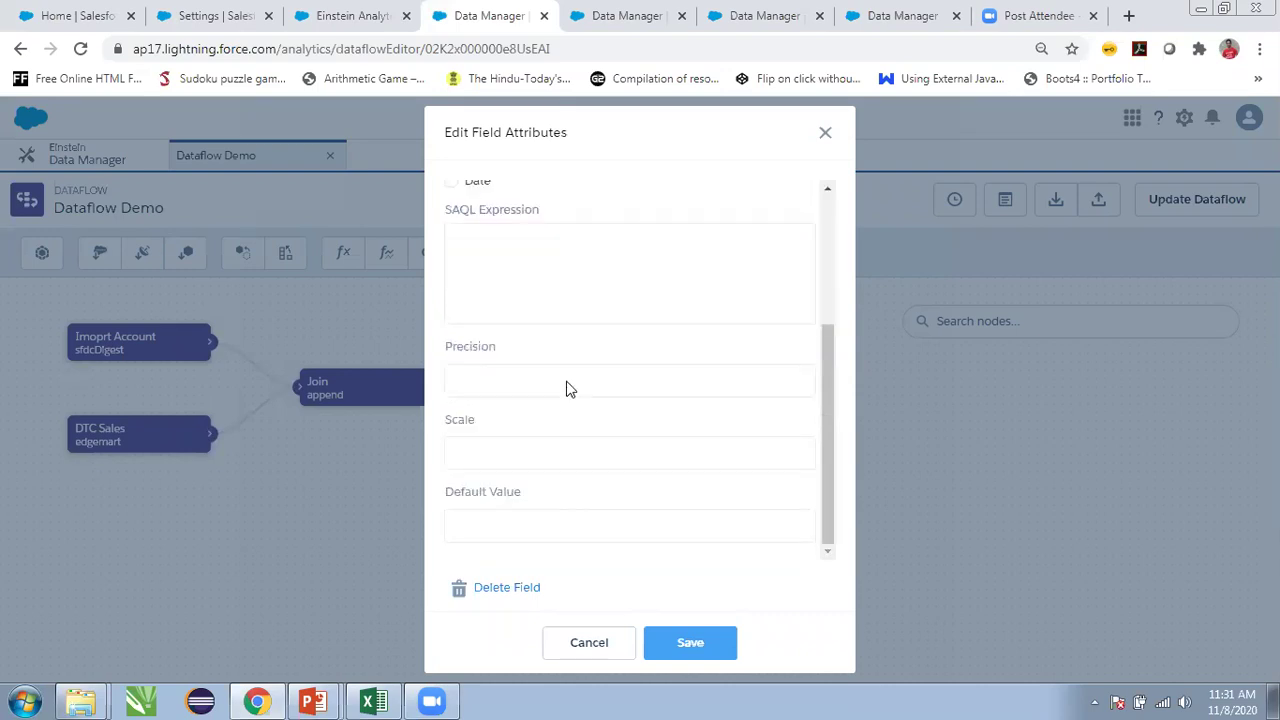
scroll(567, 389, "up", 3)
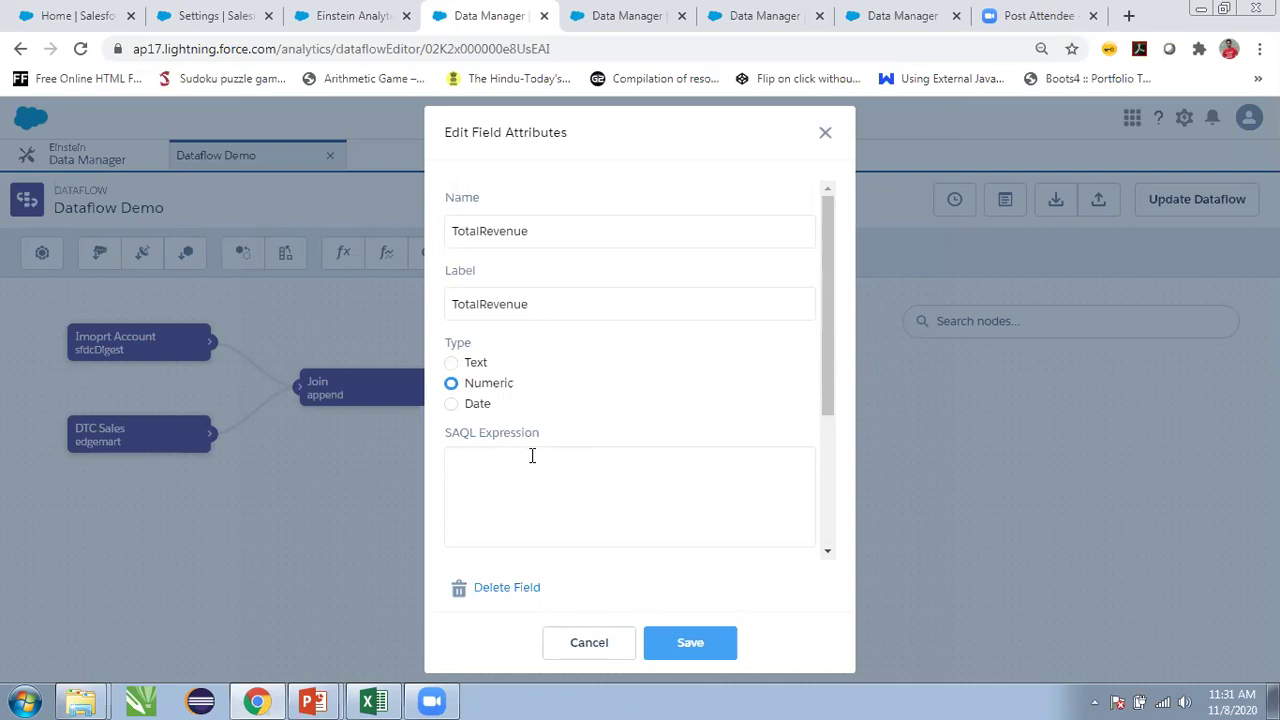
scroll(537, 491, "down", 3)
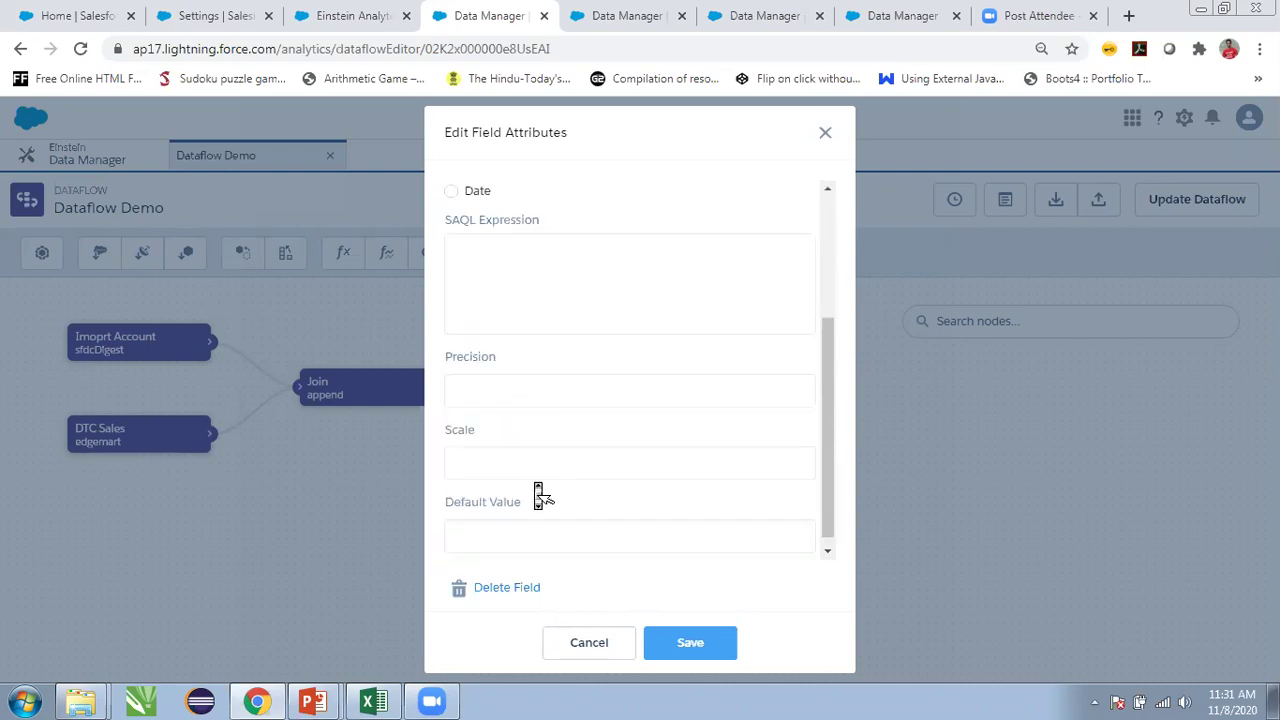
scroll(537, 491, "up", 3)
- Discard the TotalRevenue computed field and abandon the unsaved computeExpression node
left_click(620, 650)
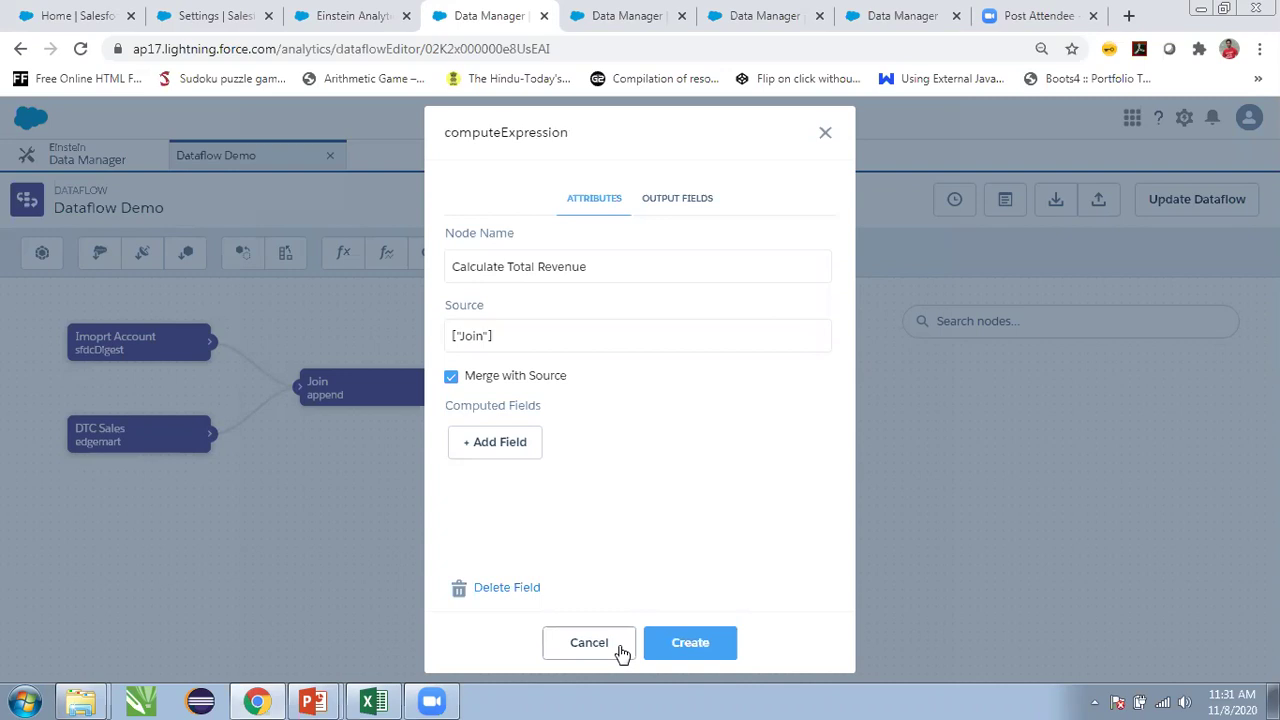
left_click(494, 441)
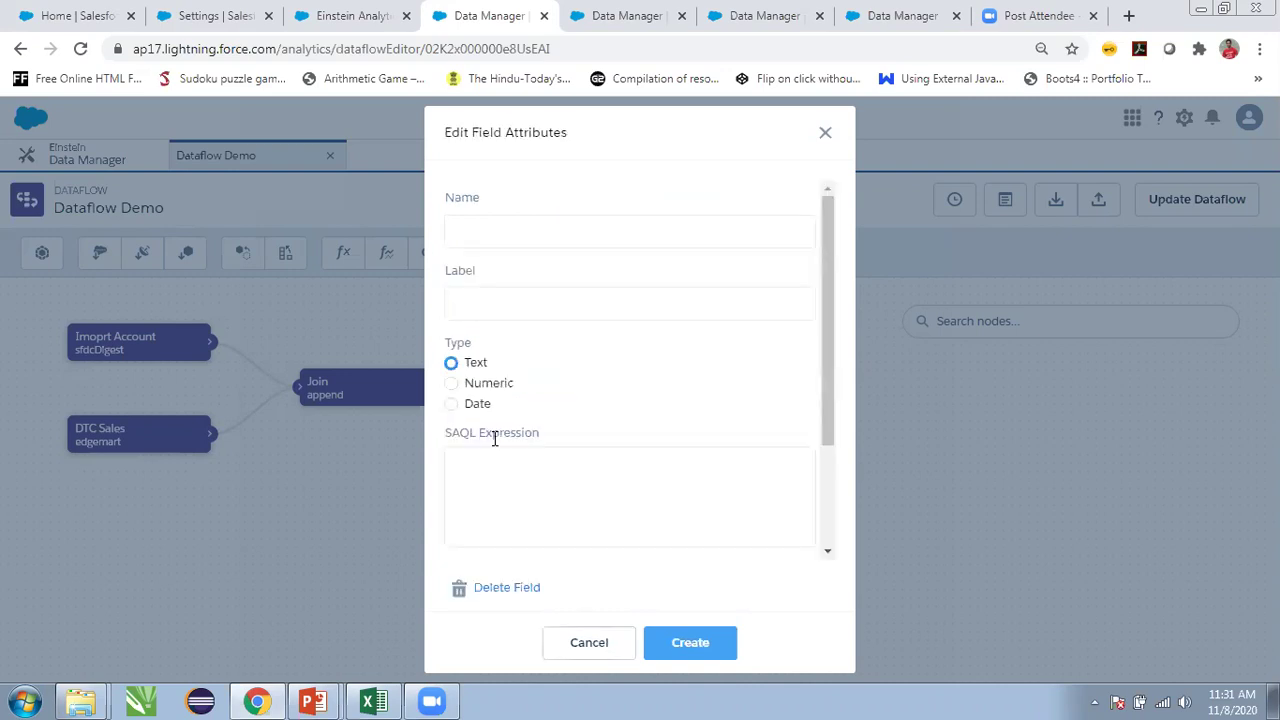
left_click(605, 652)
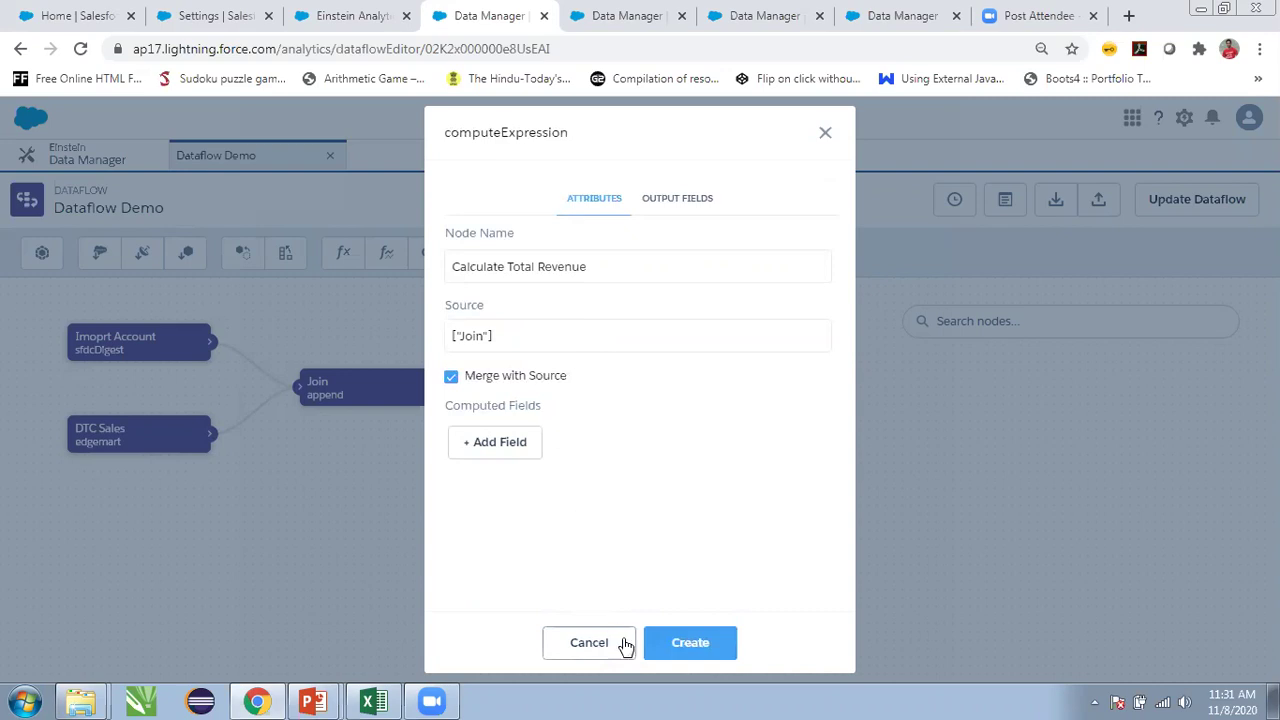
left_click(594, 641)
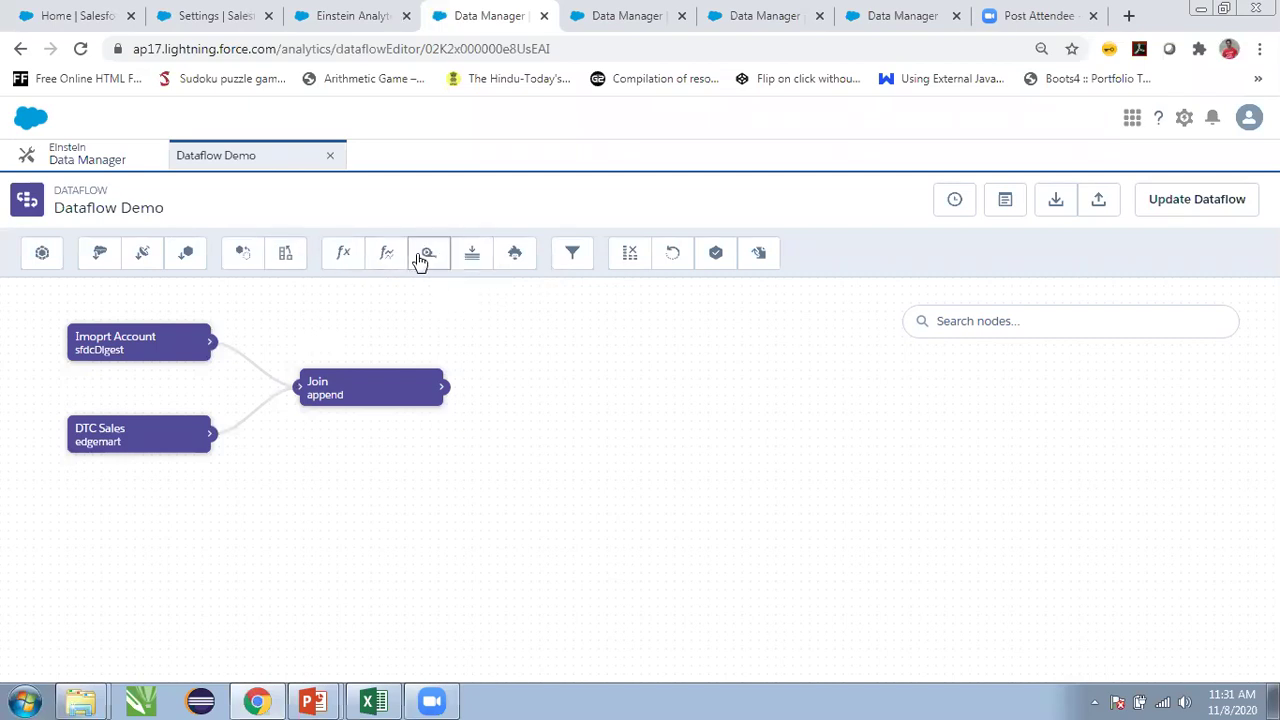
left_click(578, 254)
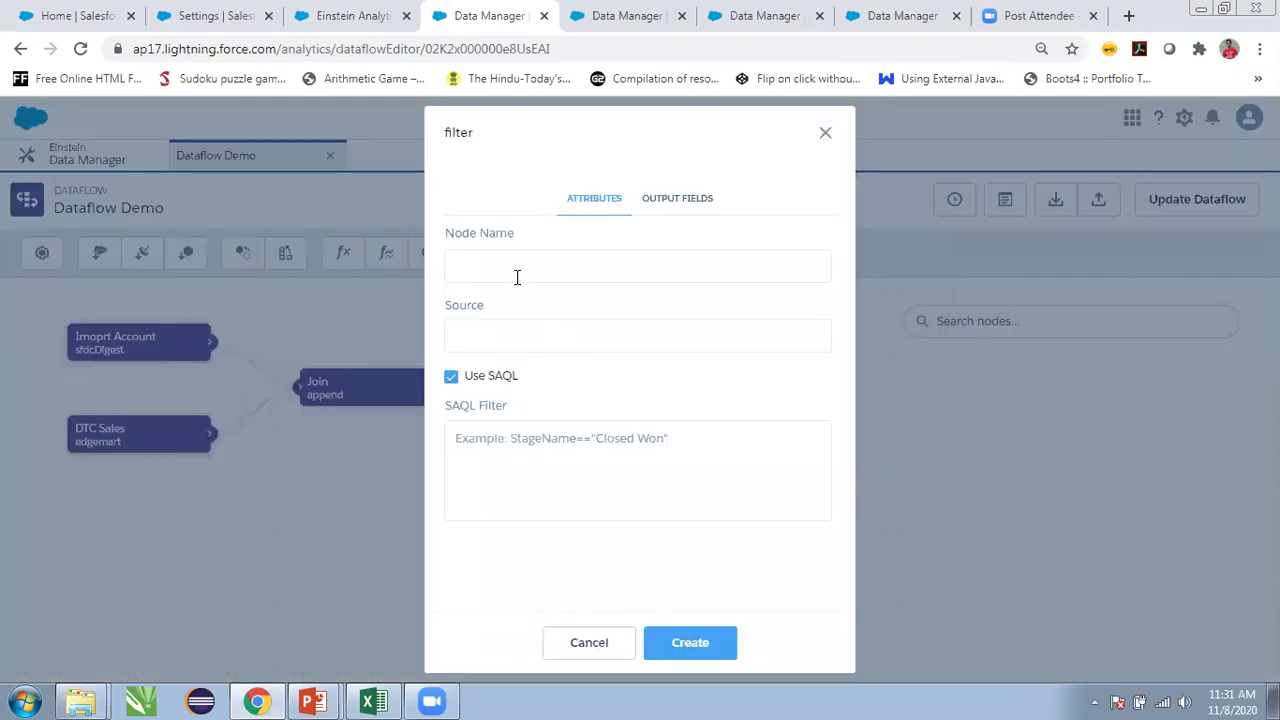
left_click(517, 277)
type("Filter")
left_click(518, 352)
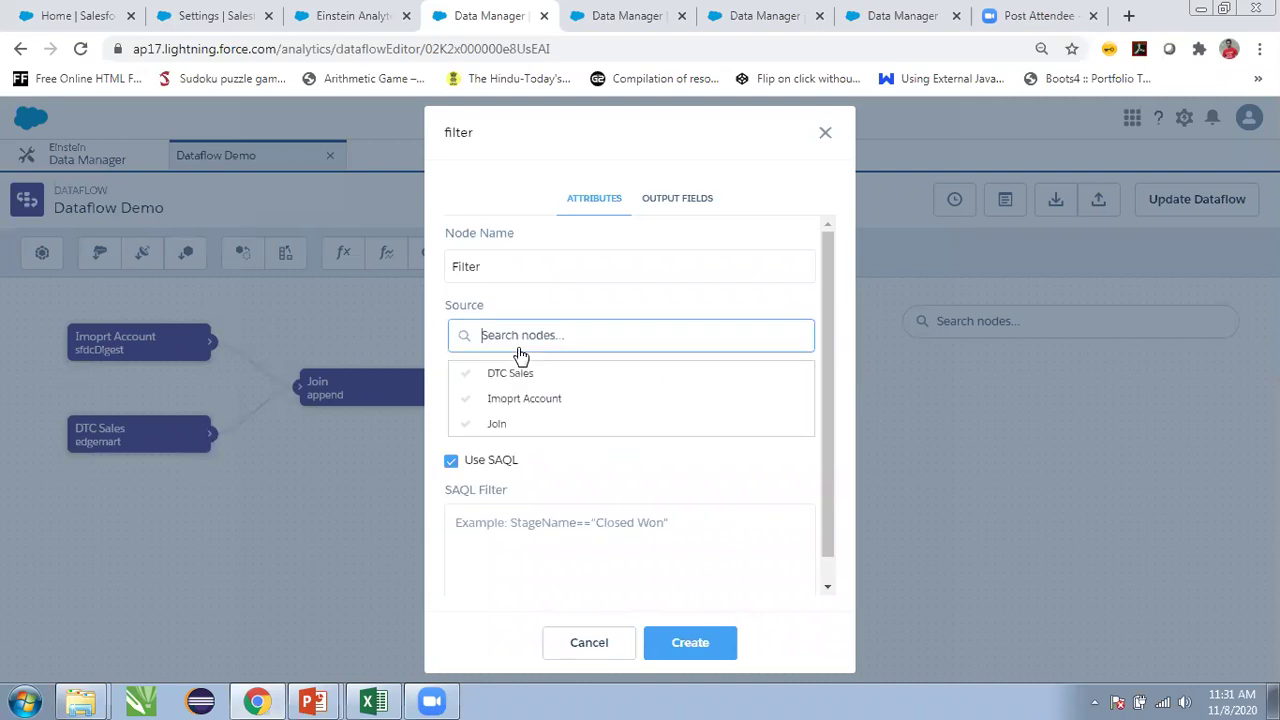
left_click(518, 423)
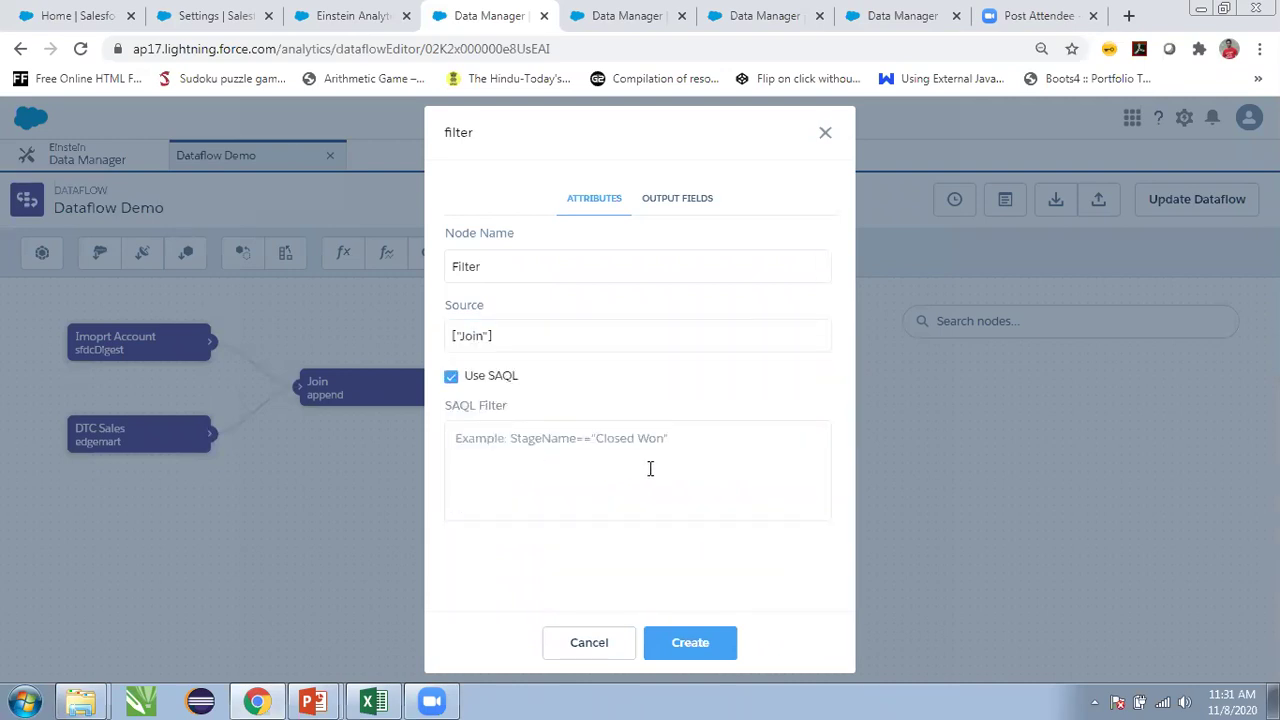
left_click(566, 461)
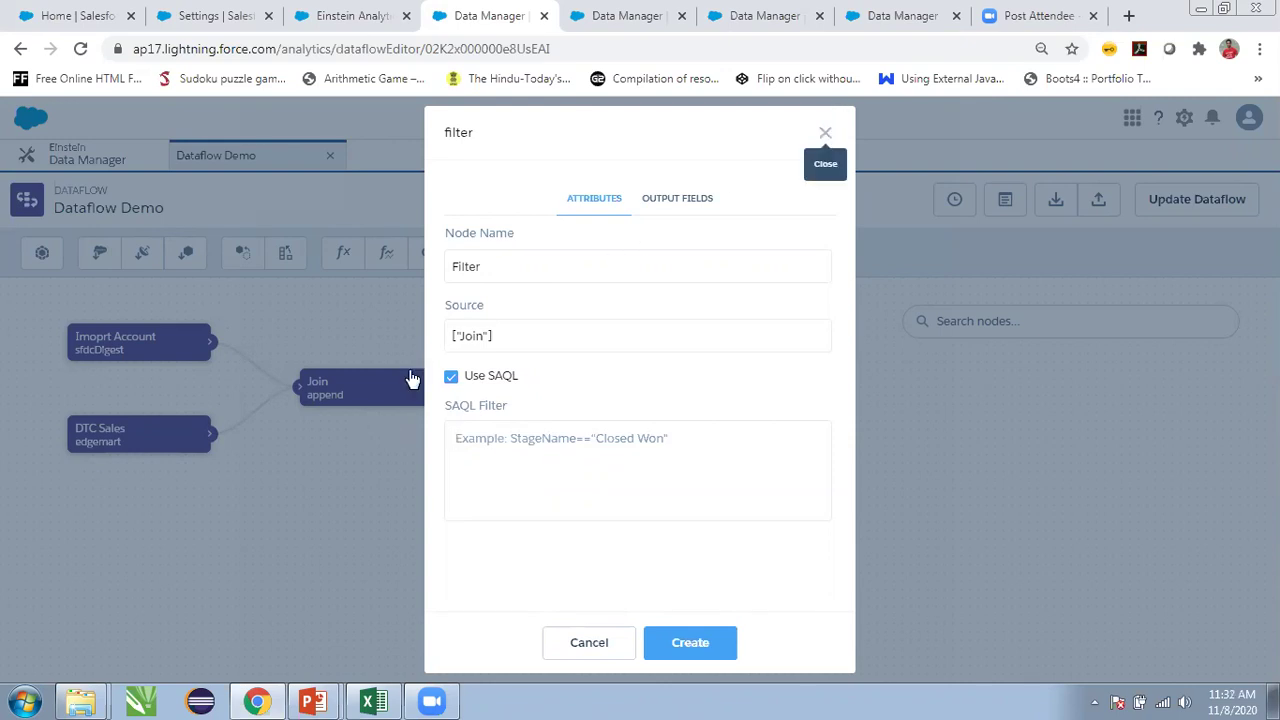
left_click(826, 138)
- Examine the Join node's output fields and their lineage to find a field suitable for filtering, leaving the node's settings as they are
left_click(345, 390)
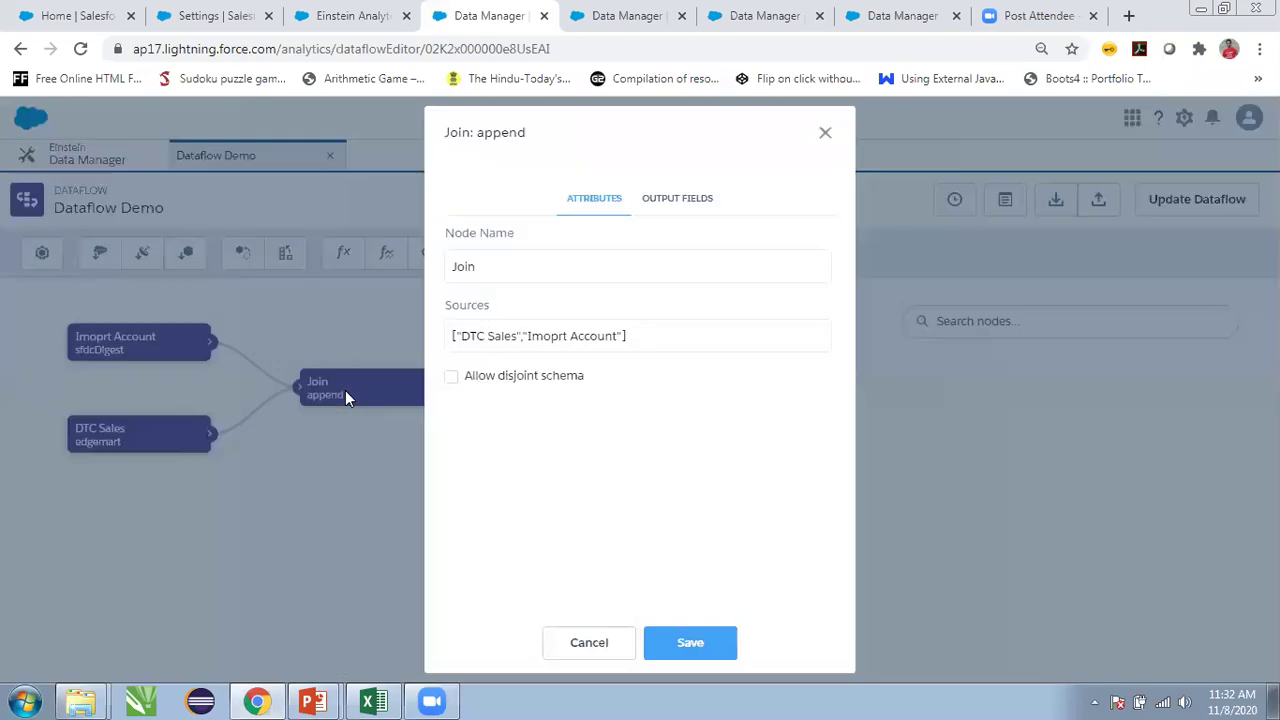
left_click(680, 198)
middle_click(592, 355)
scroll(592, 355, "up", 3)
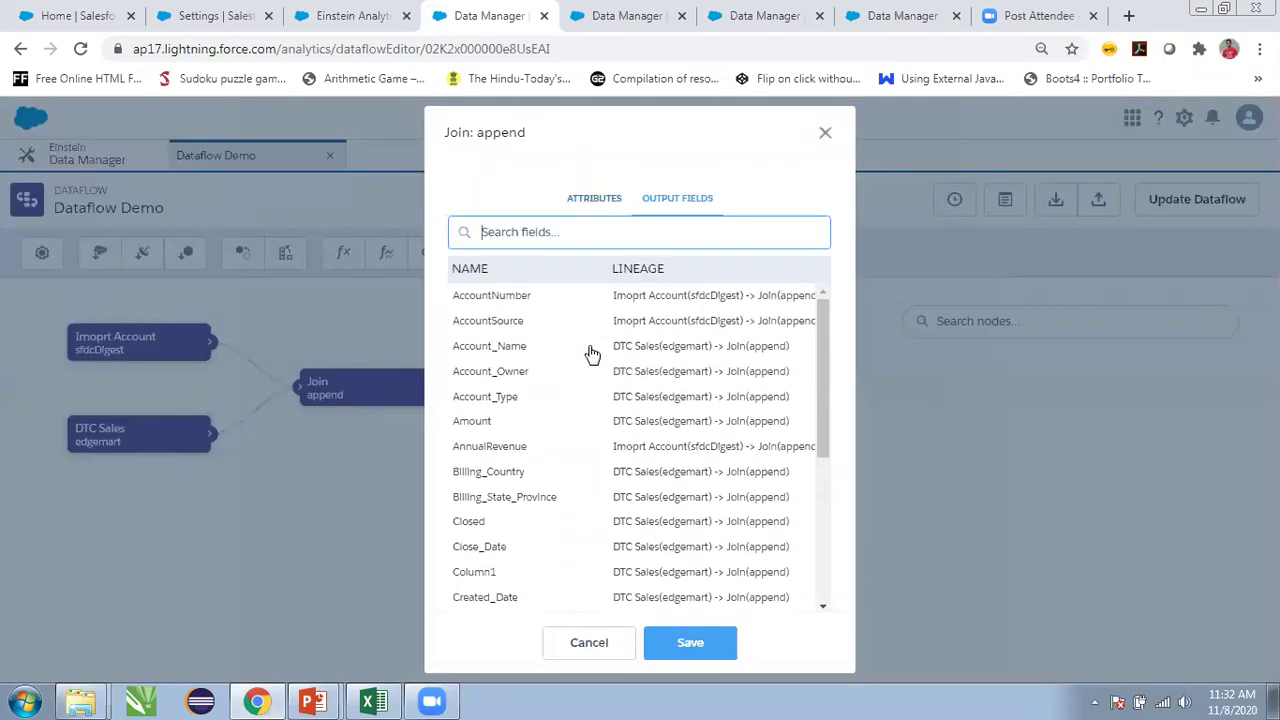
left_click(497, 400)
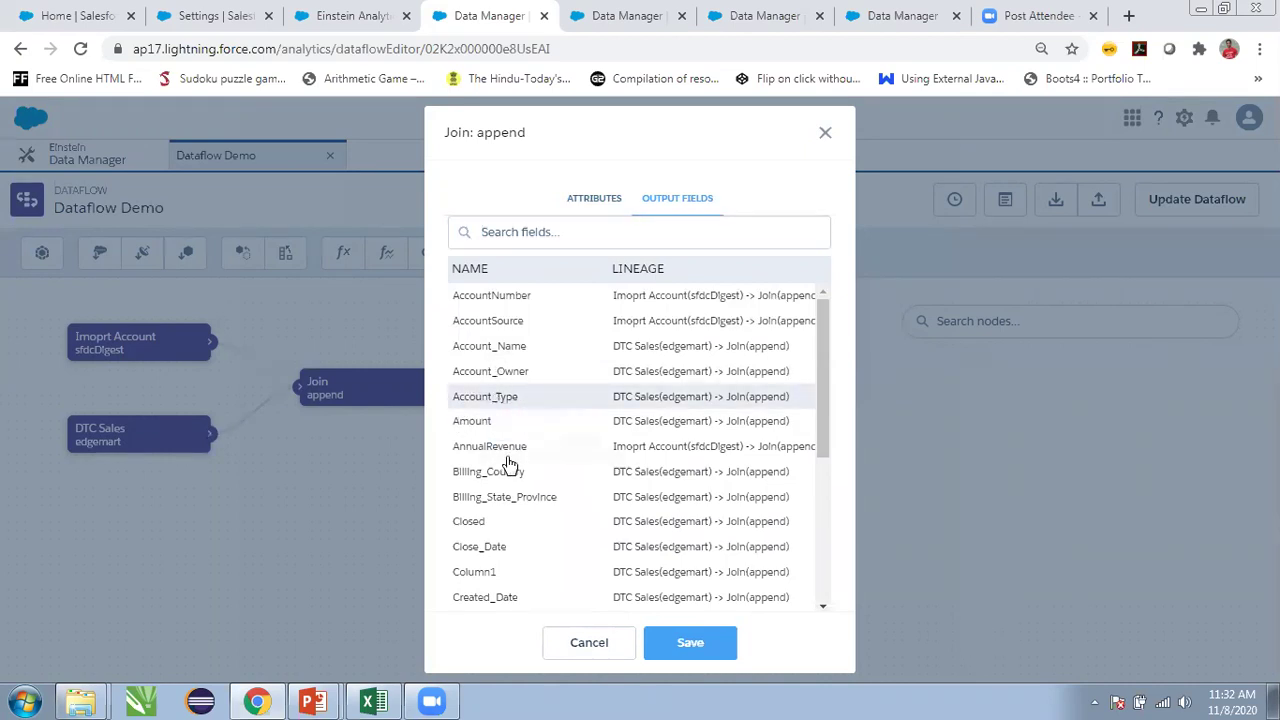
scroll(510, 466, "down", 3)
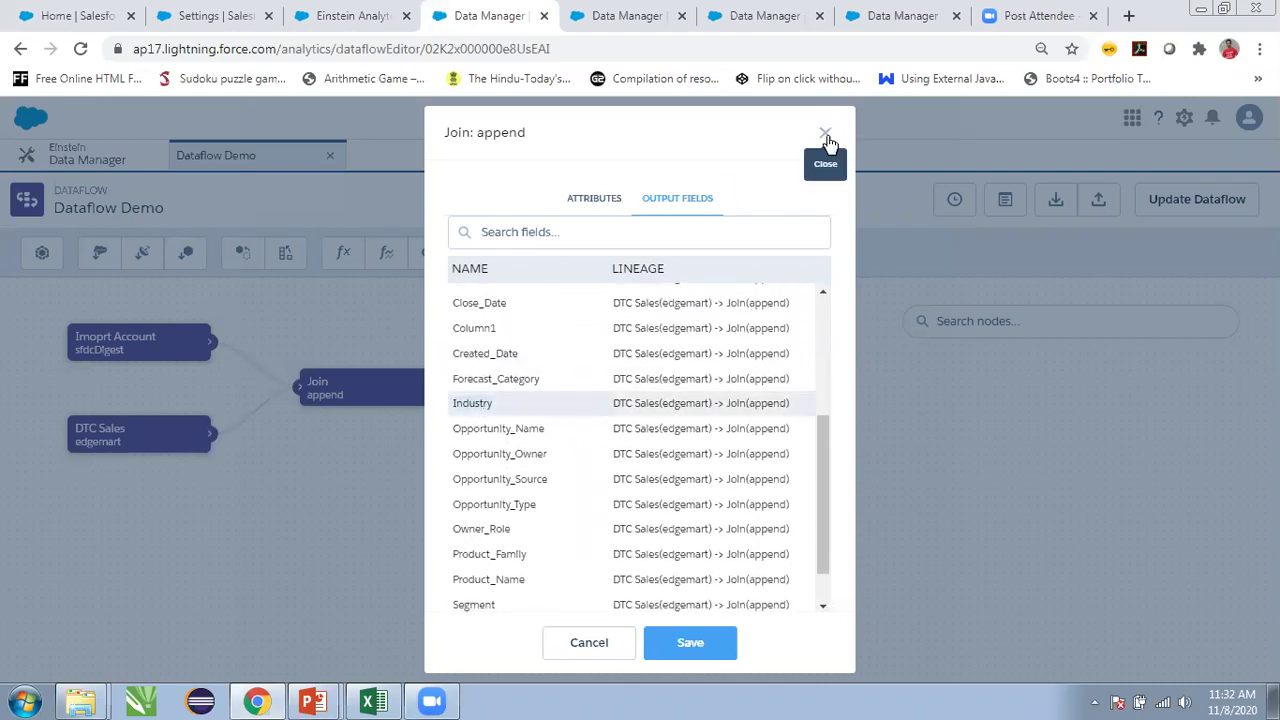
scroll(744, 396, "up", 3)
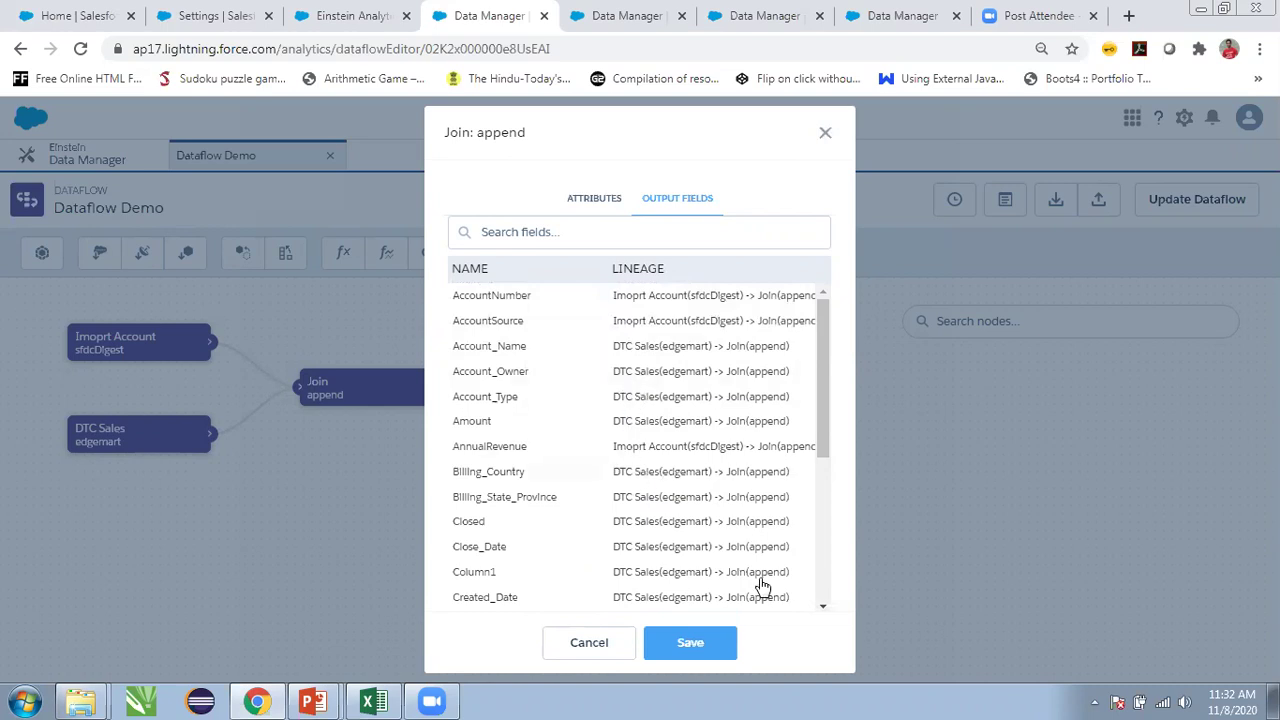
left_click(599, 206)
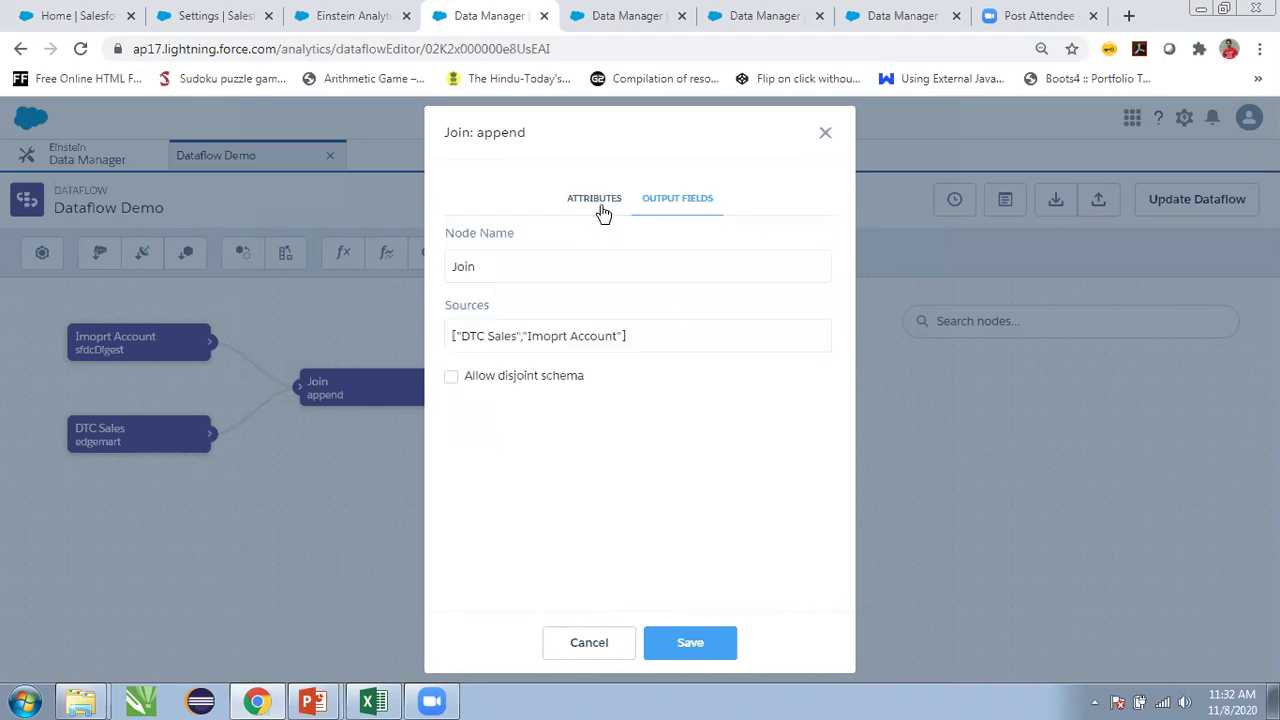
left_click(712, 198)
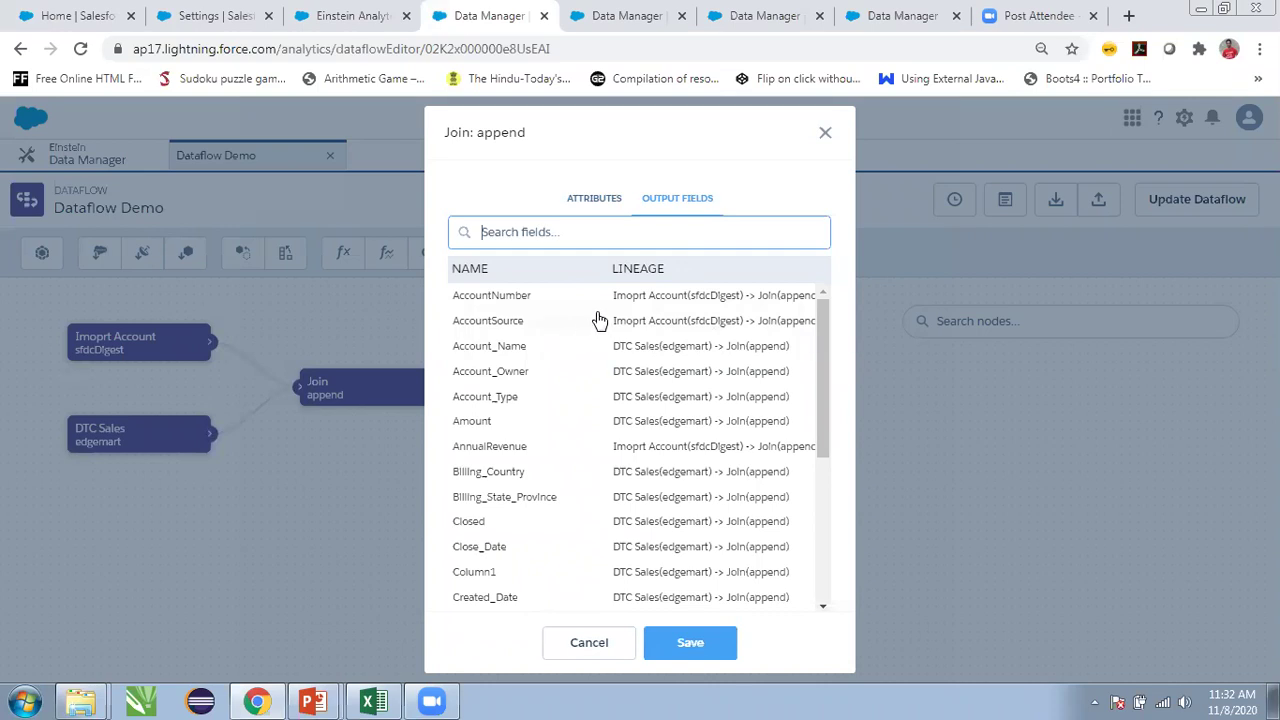
left_click(499, 328)
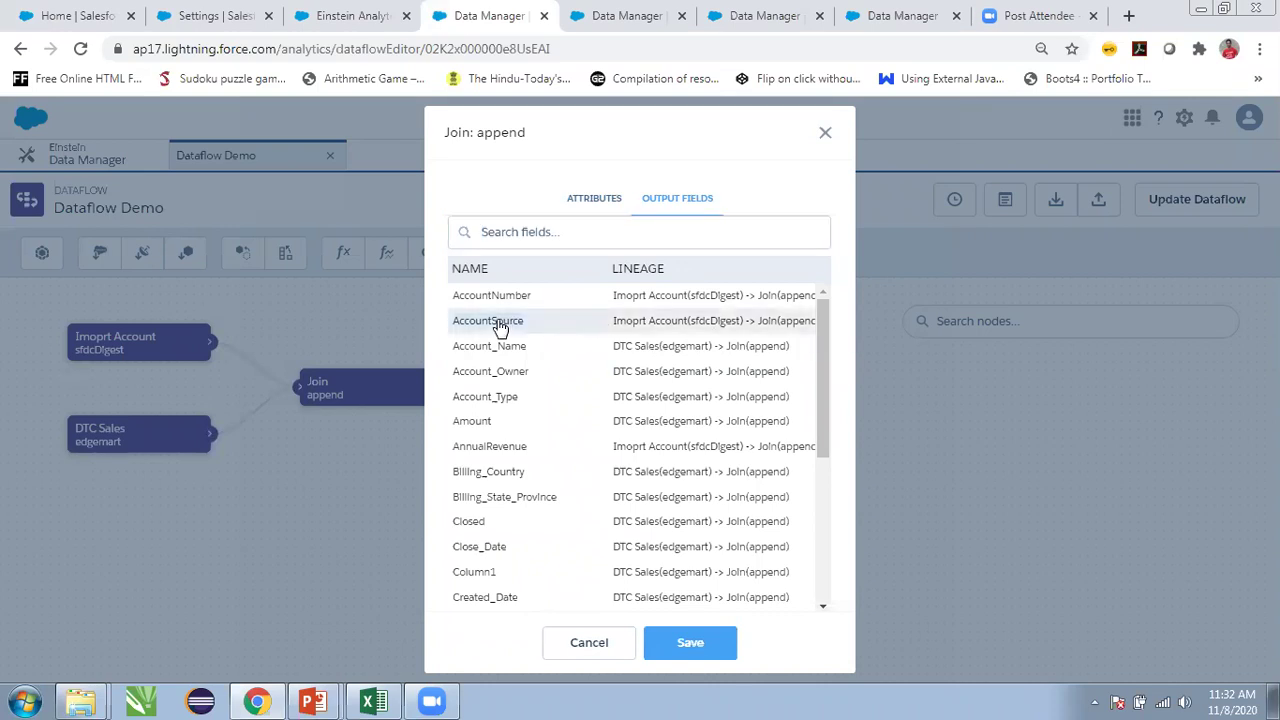
left_click(826, 134)
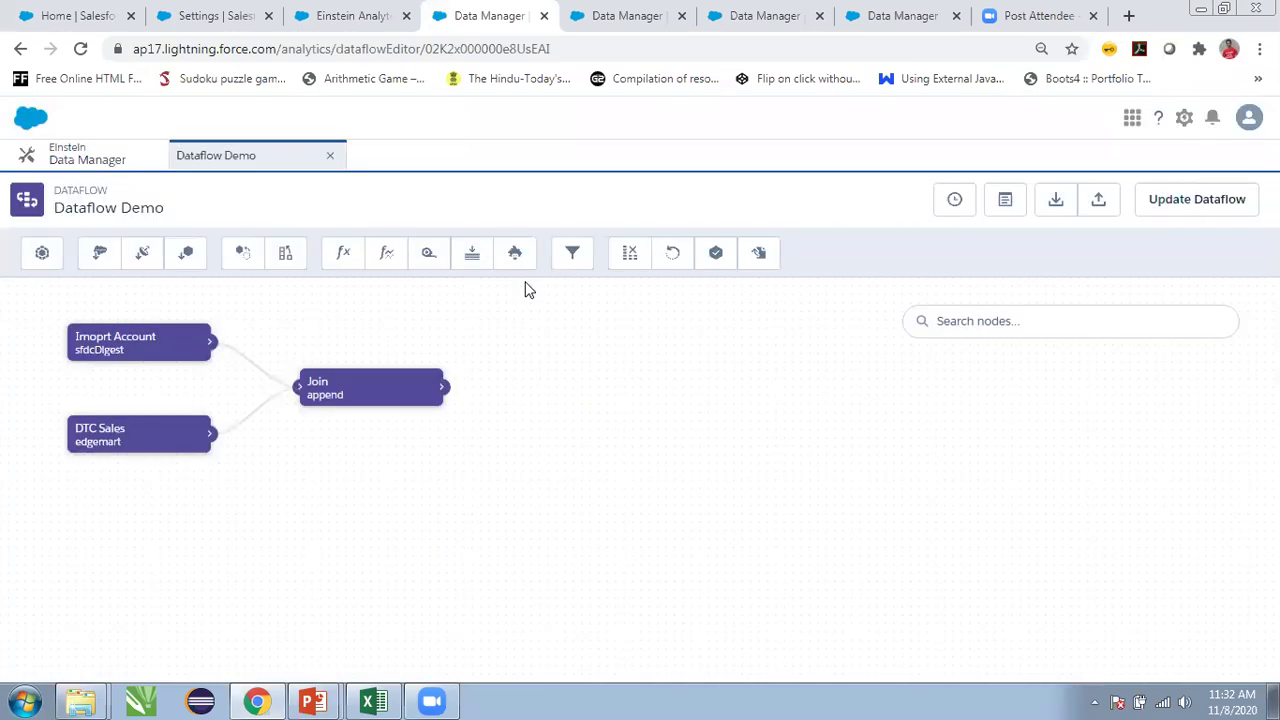
- Set up a filter node named "FilterCustomers" with the Join node as its source
left_click(572, 255)
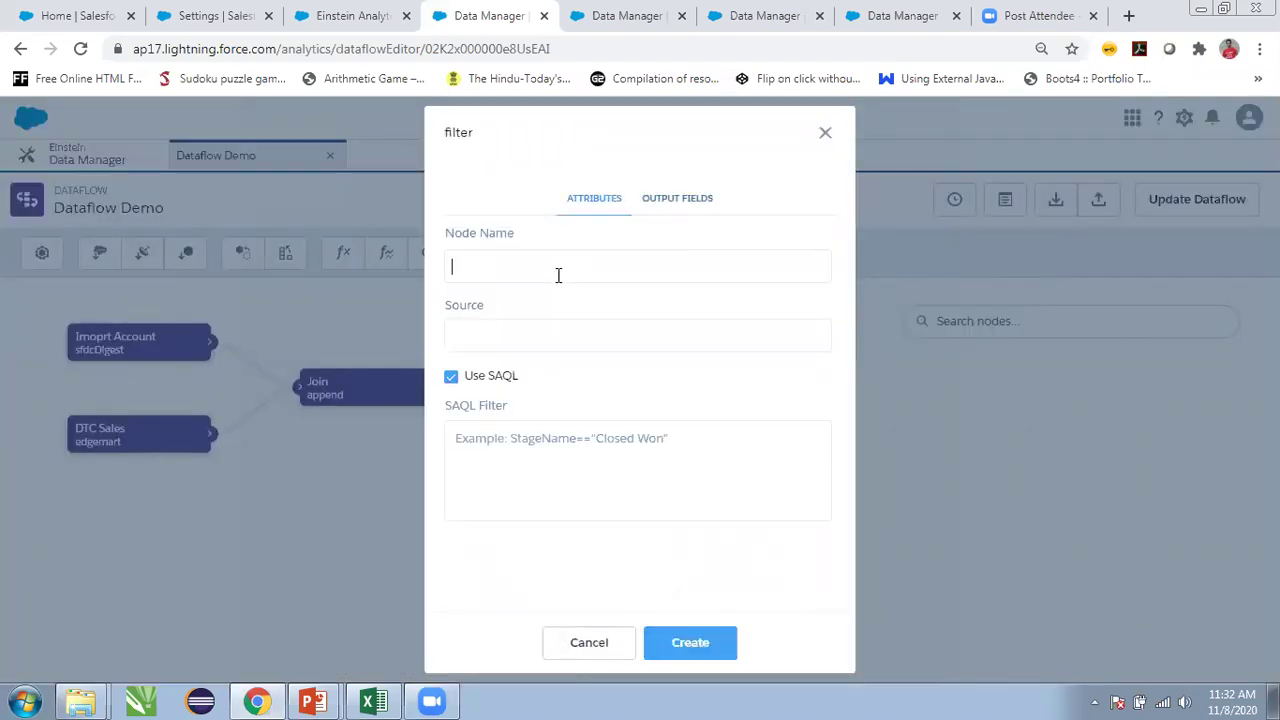
type("FilterCustomers")
left_click(541, 349)
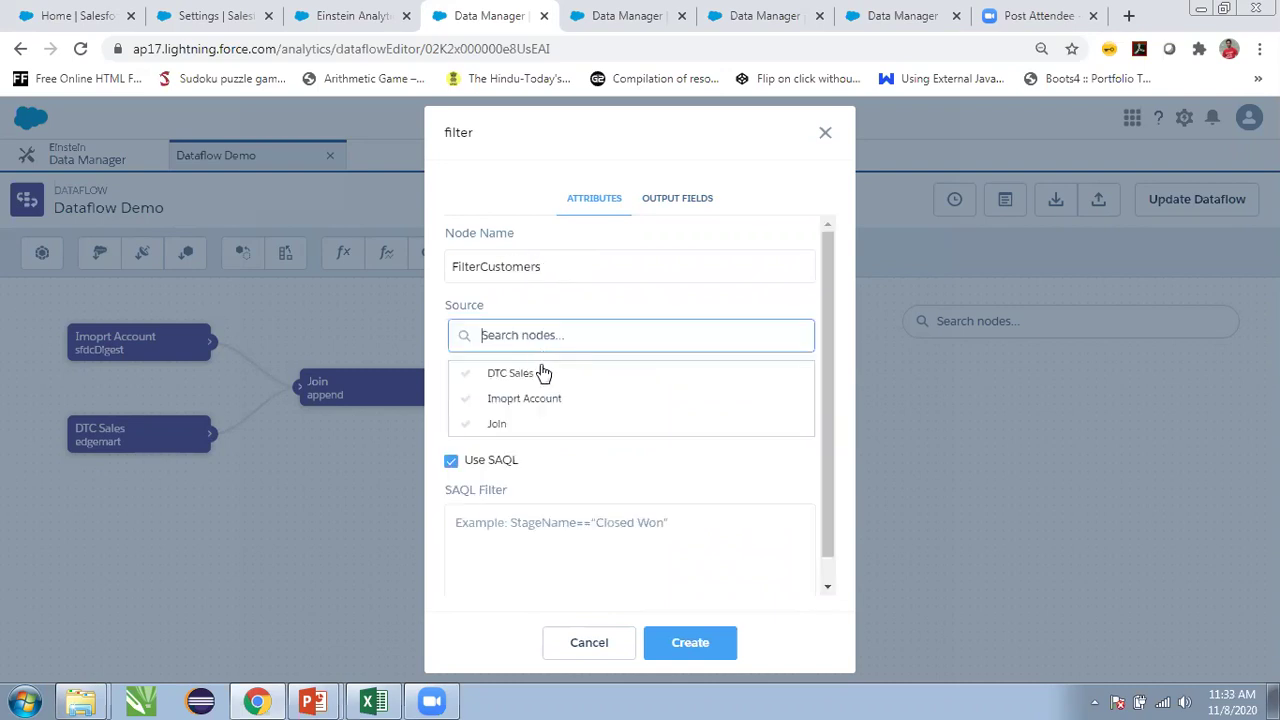
left_click(532, 423)
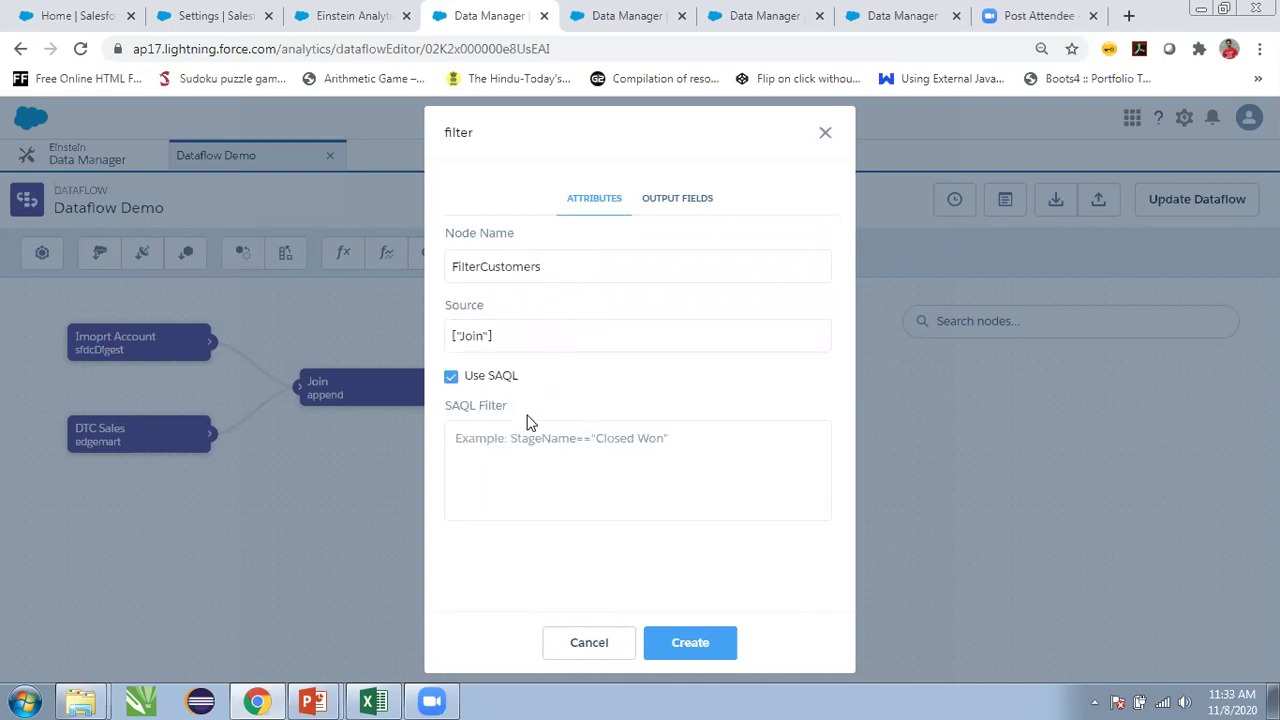
- Enter the SAQL filter AccountSource = 'Customer', create the FilterCustomers node and align it in a row with Join
left_click(520, 470)
type("AccountSource")
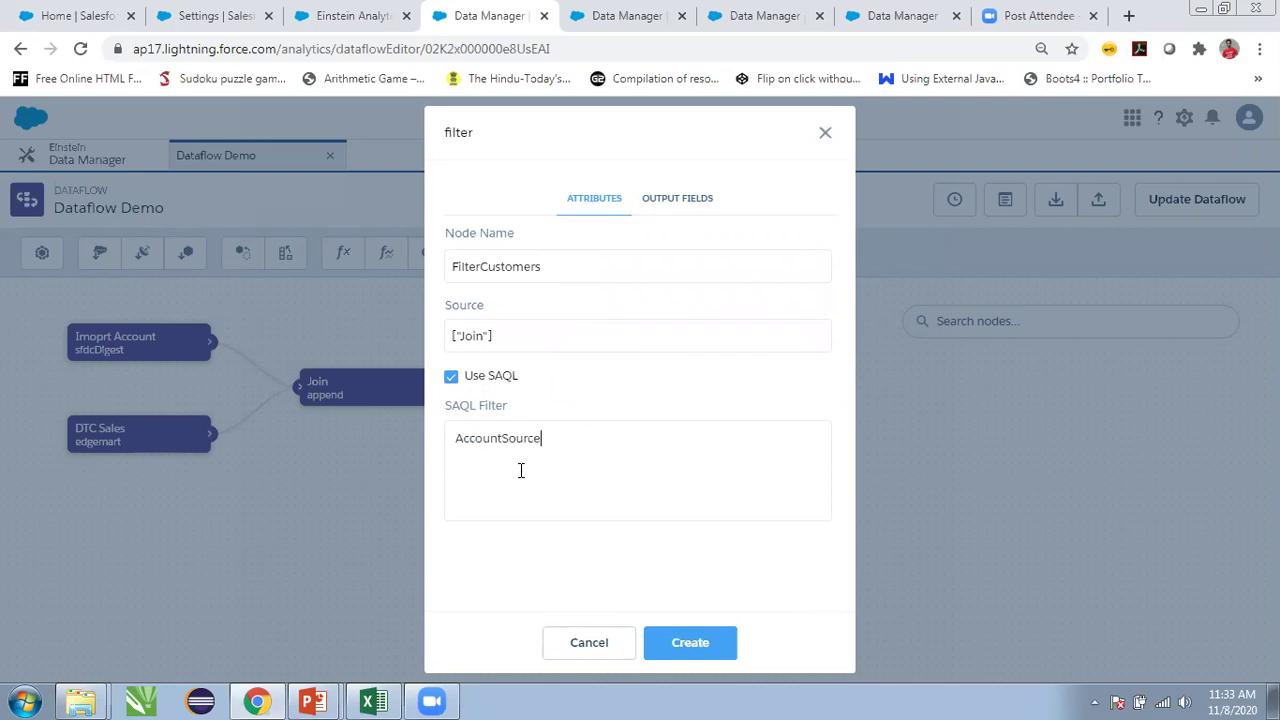
type("= 'Customer")
left_click(685, 643)
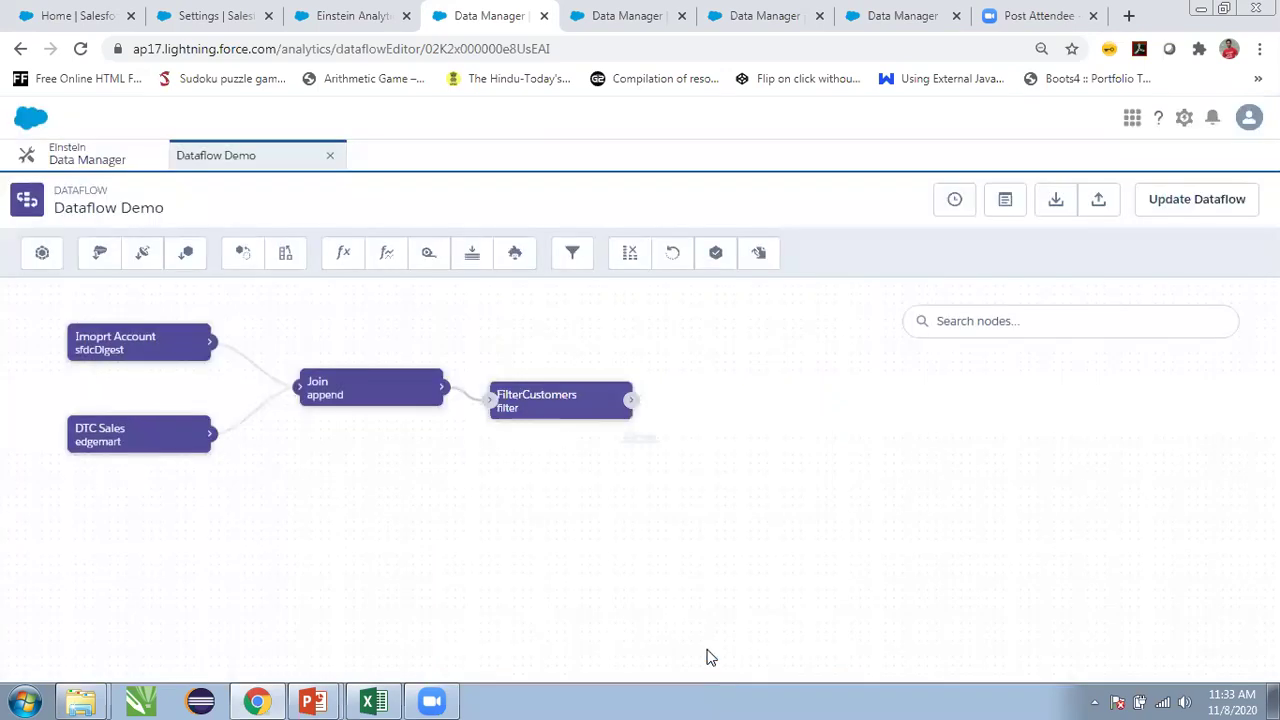
left_click_drag(563, 397, 586, 391)
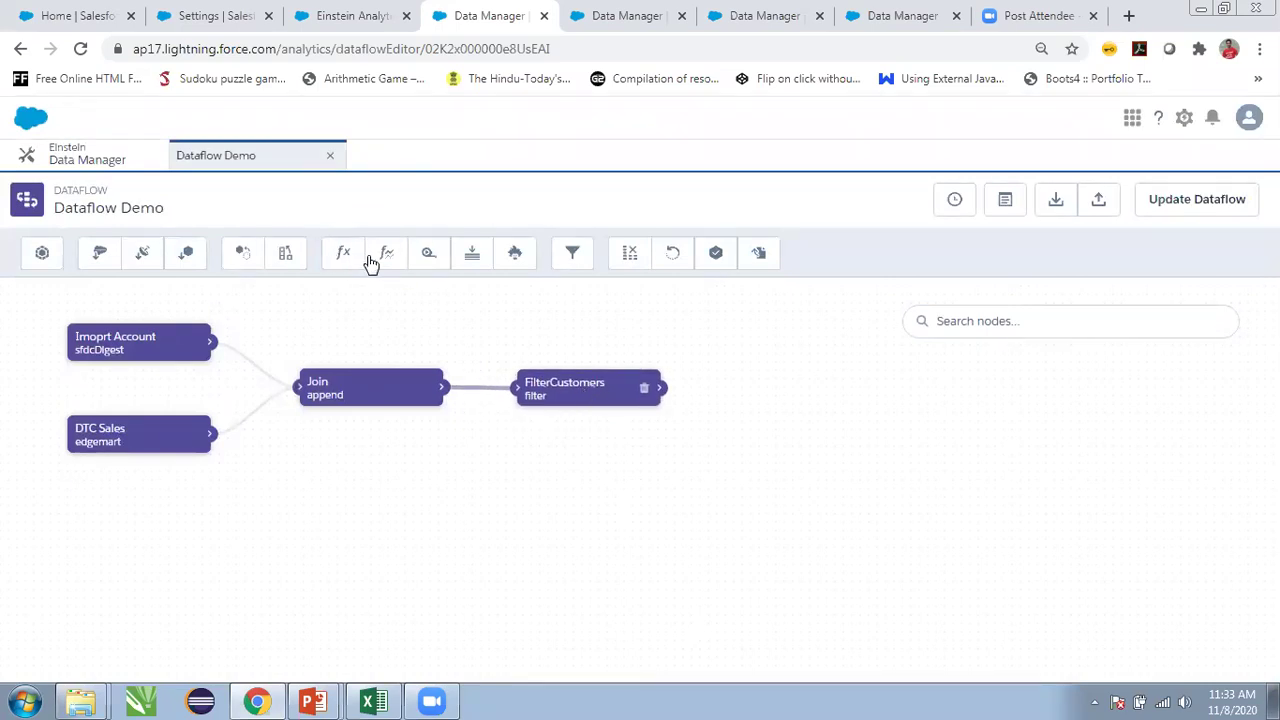
- Set up an sfdcRegister node named "Transformed Data" with FilterCustomers as its source node
left_click(716, 255)
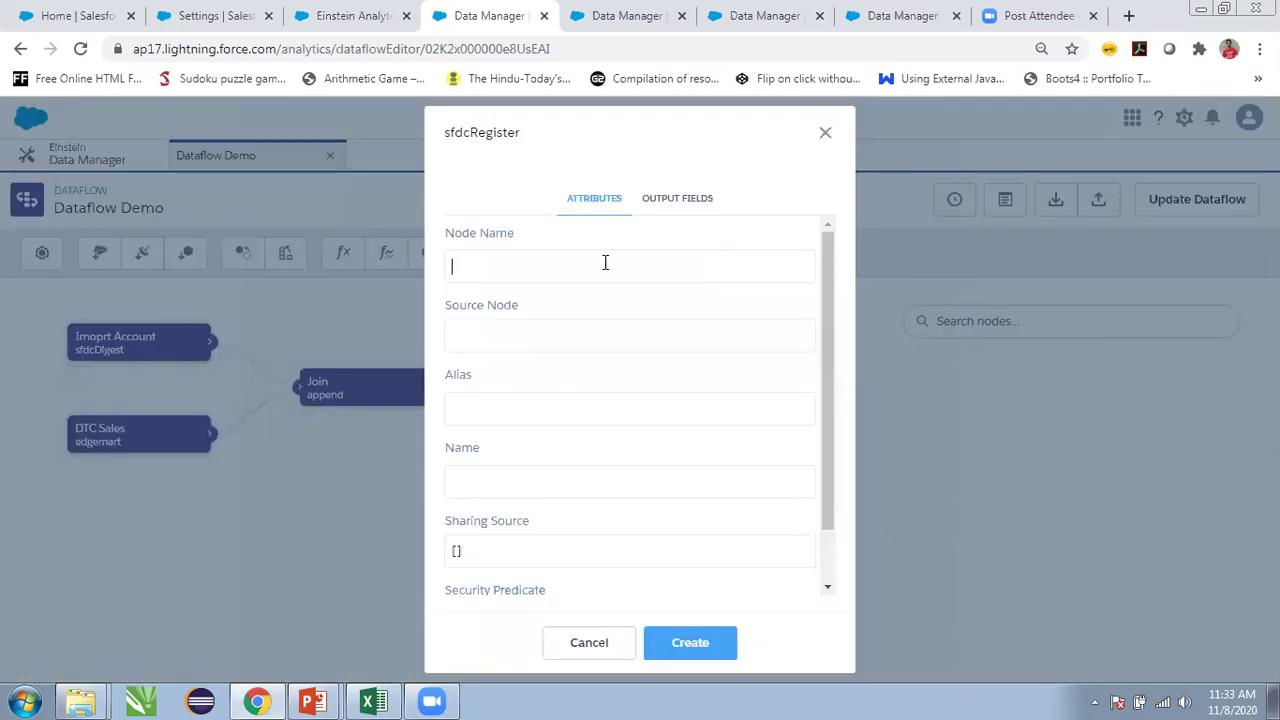
left_click(827, 133)
left_click(713, 255)
type("Transformed Data")
left_click(574, 340)
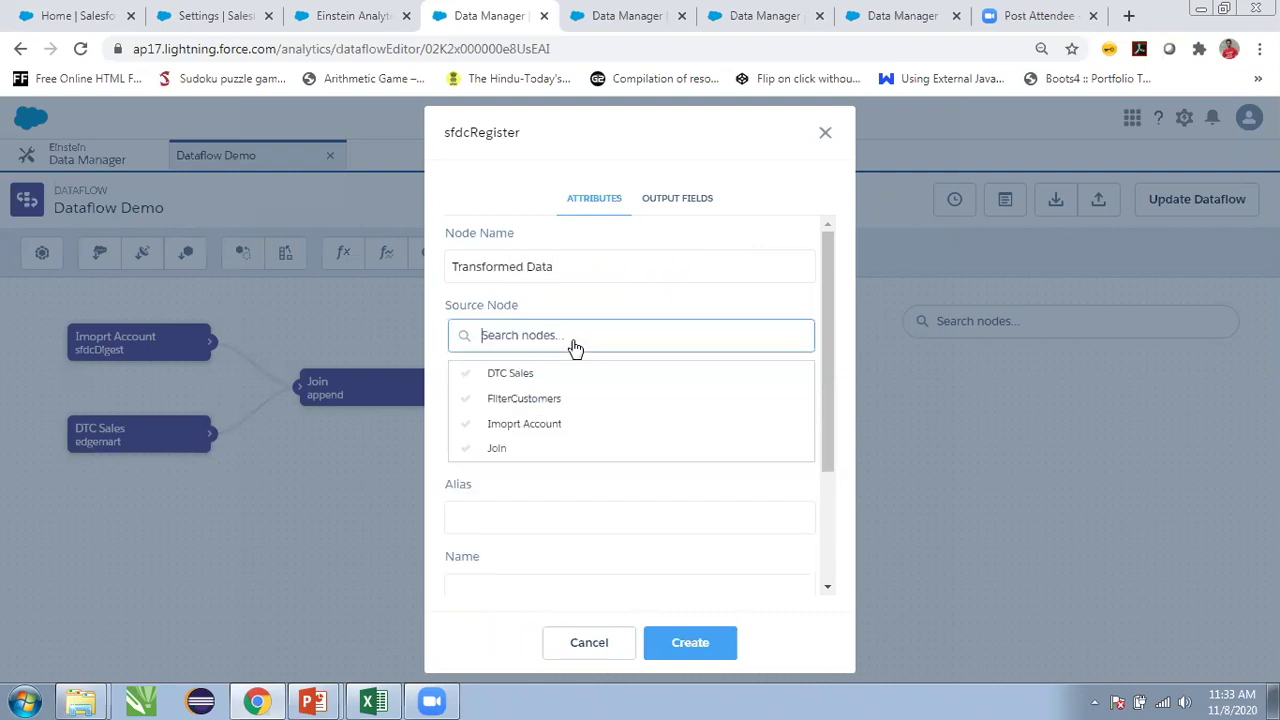
left_click(527, 401)
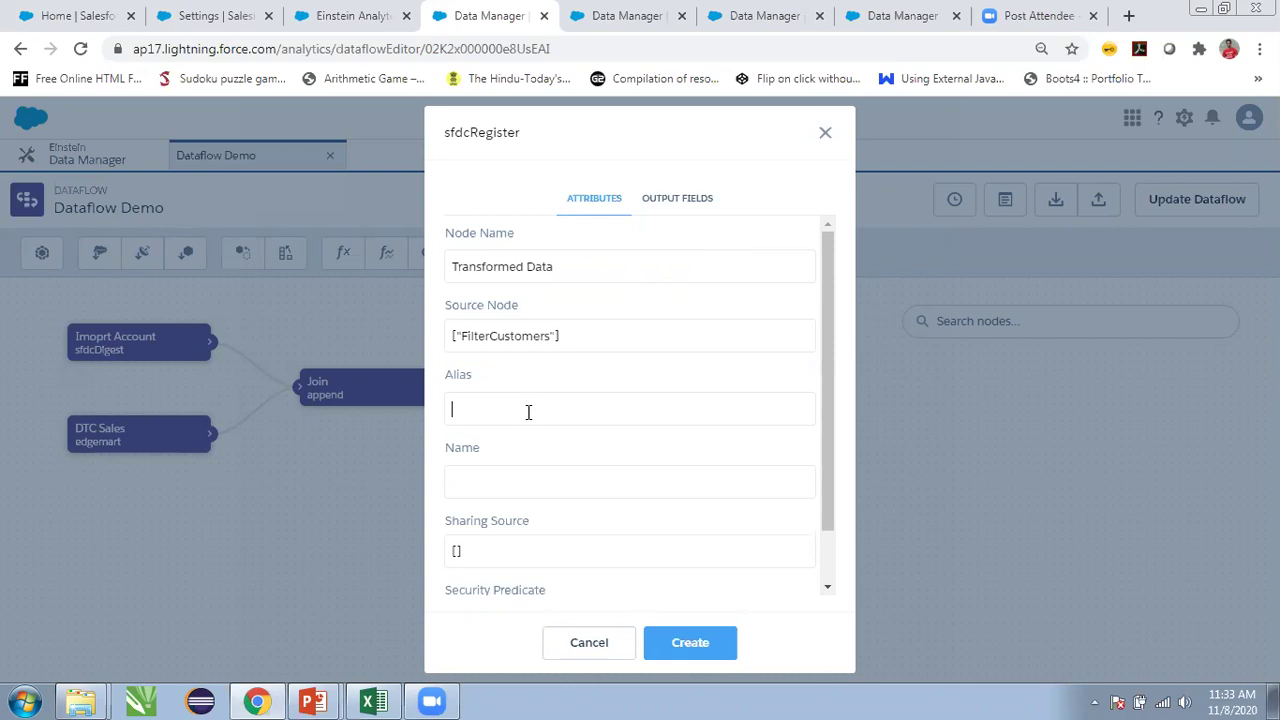
- Give the registered dataset the alias "tansformedData" and the name "Data Visualization Dataset"
left_click(528, 412)
type("tansformedData")
left_click(515, 481)
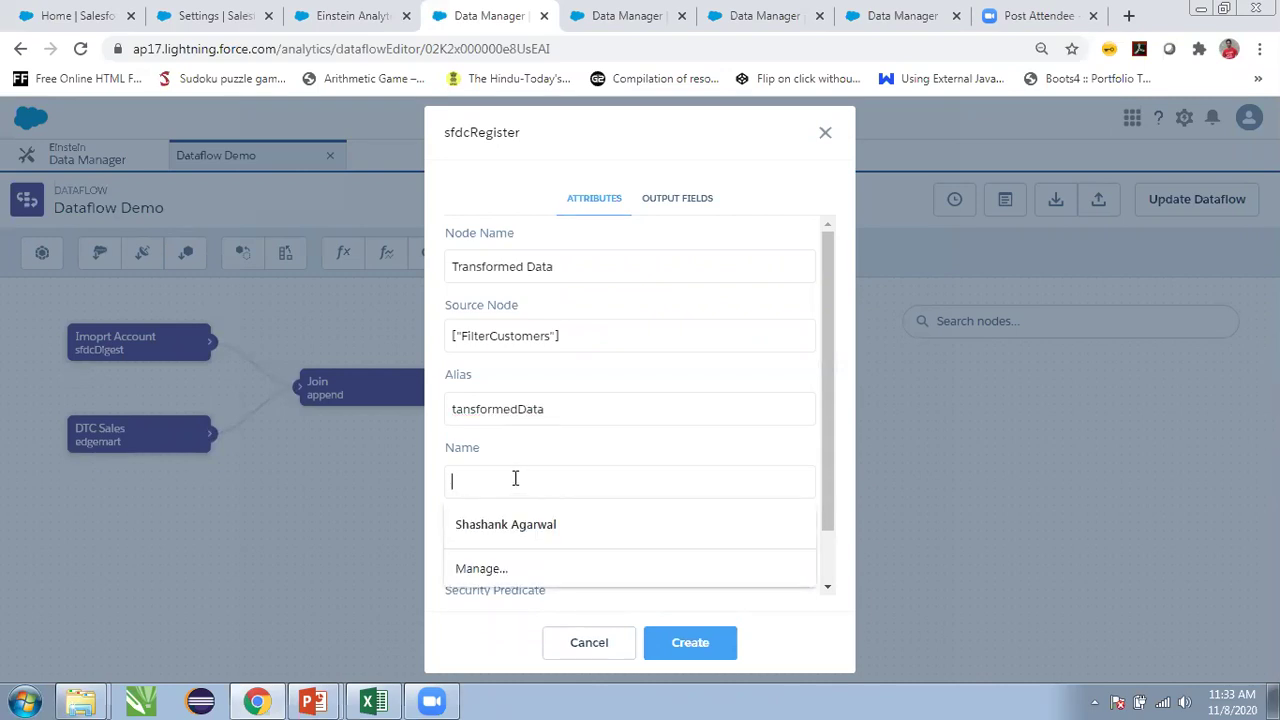
type("Data")
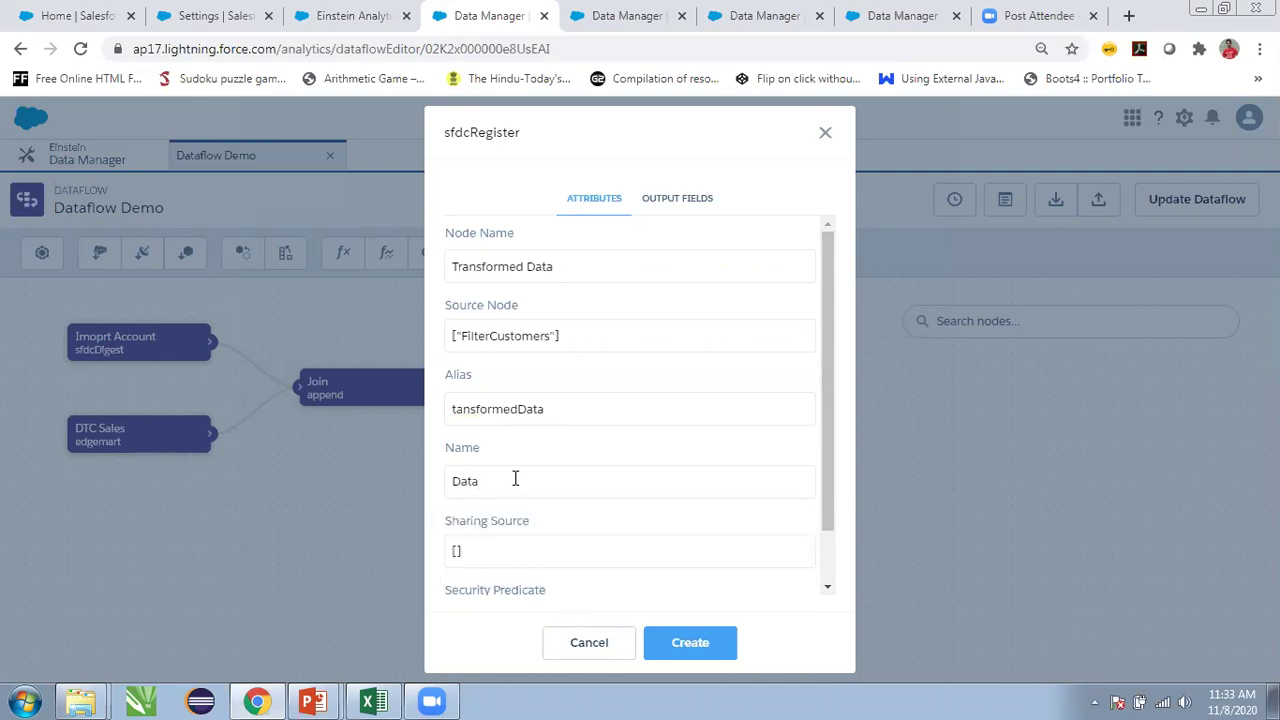
type(" Visualization Dataset")
- Create the Transformed Data node without a sharing source or security predicate, and align it in a row with FilterCustomers
scroll(690, 488, "down", 1)
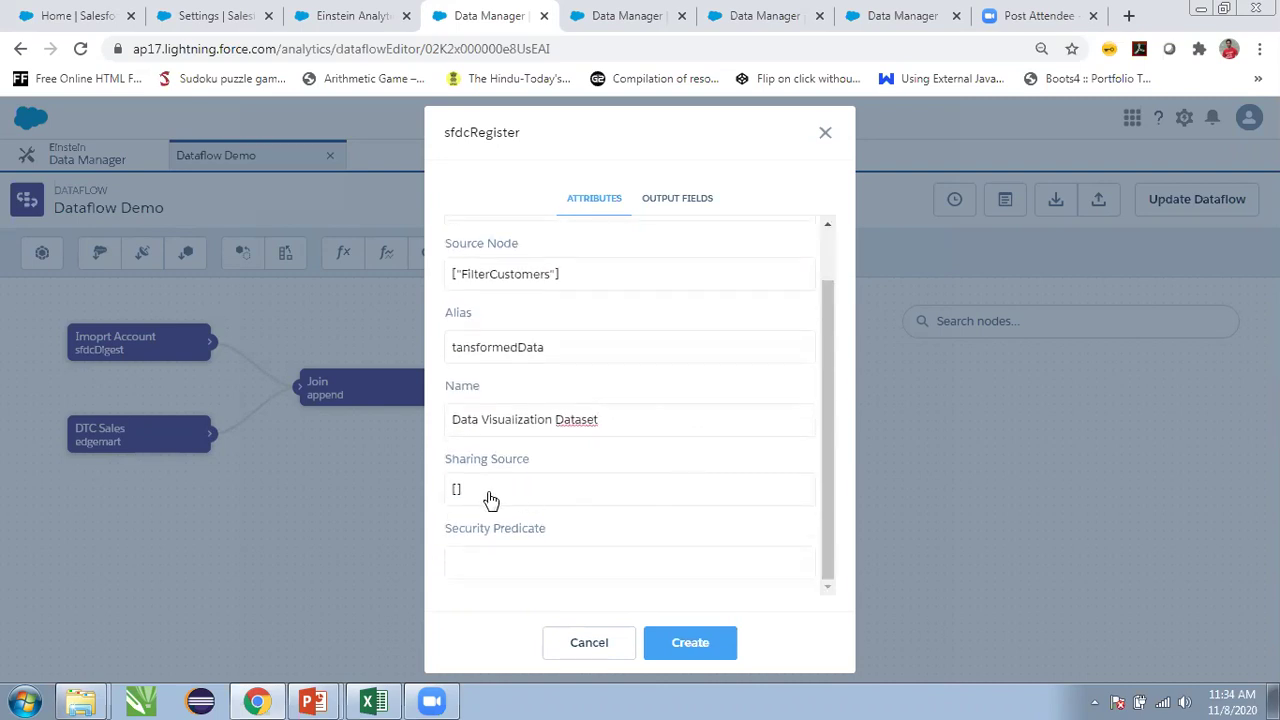
left_click(490, 498)
left_click(620, 455)
left_click(545, 568)
left_click(688, 640)
left_click_drag(780, 405, 803, 388)
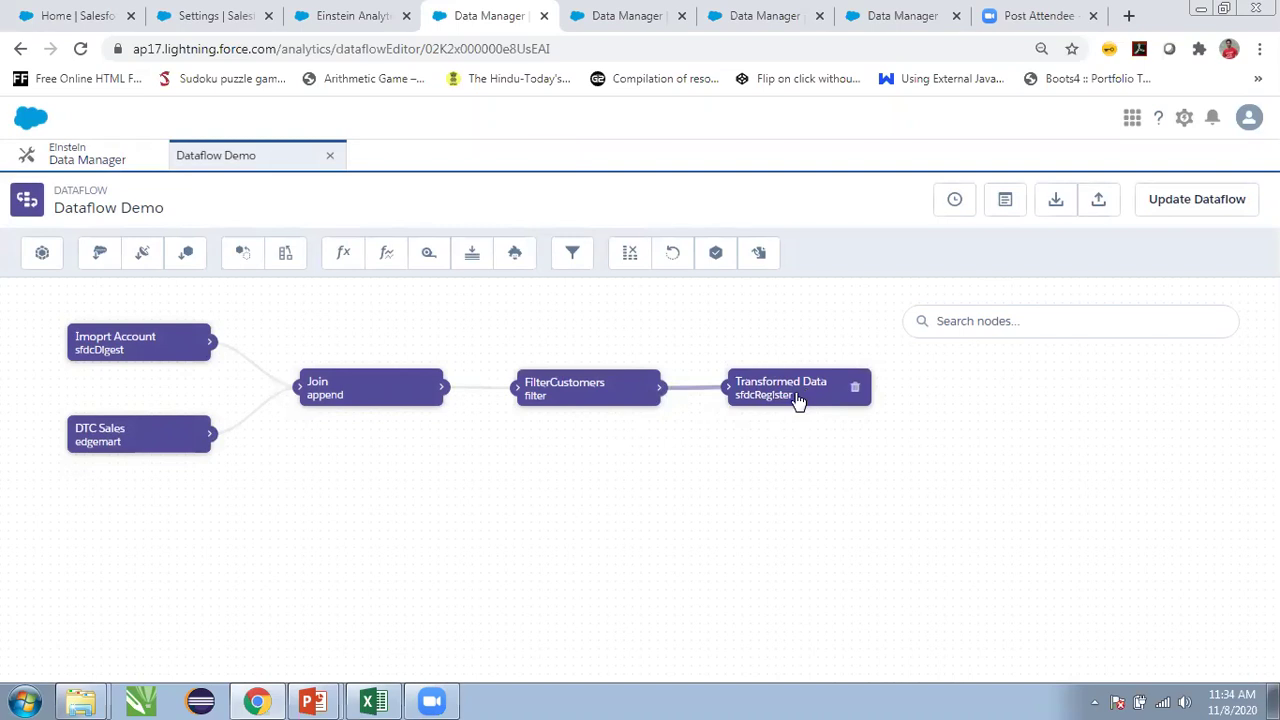
- Download the Dataflow Demo definition as a JSON file and open it in Notepad++ as the default program
left_click(1059, 202)
left_click(114, 648)
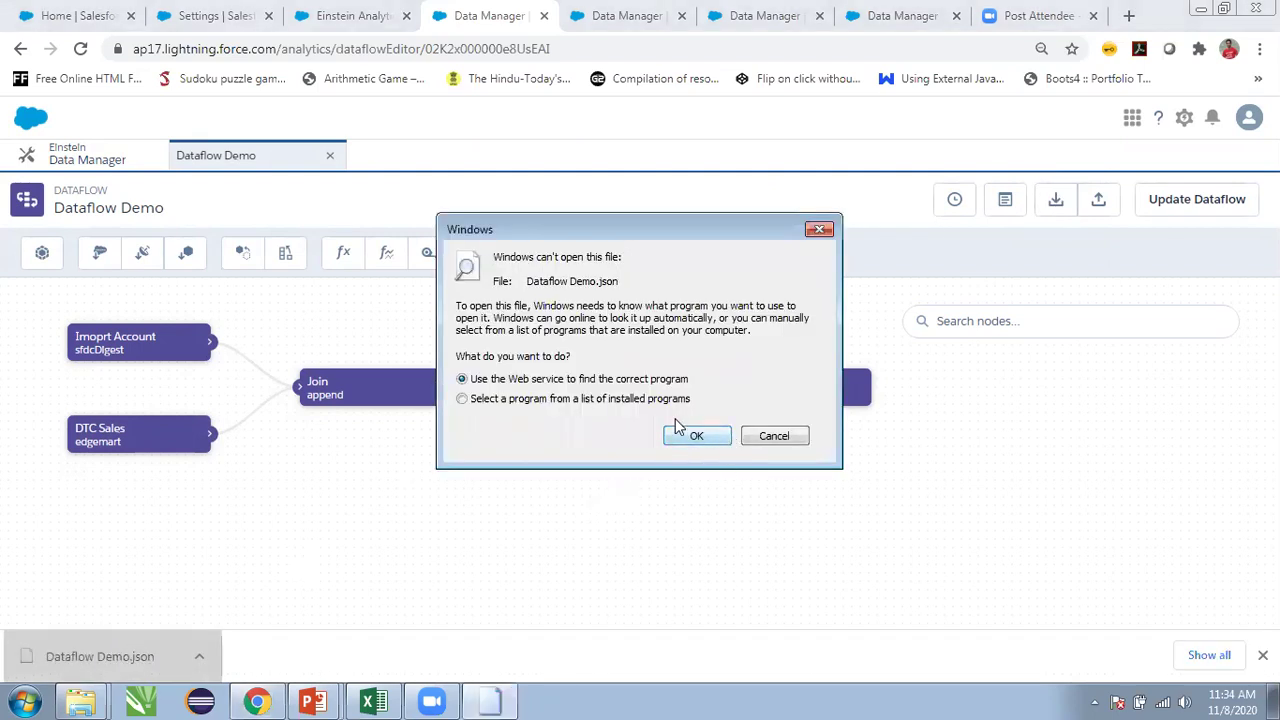
left_click(659, 401)
left_click(705, 439)
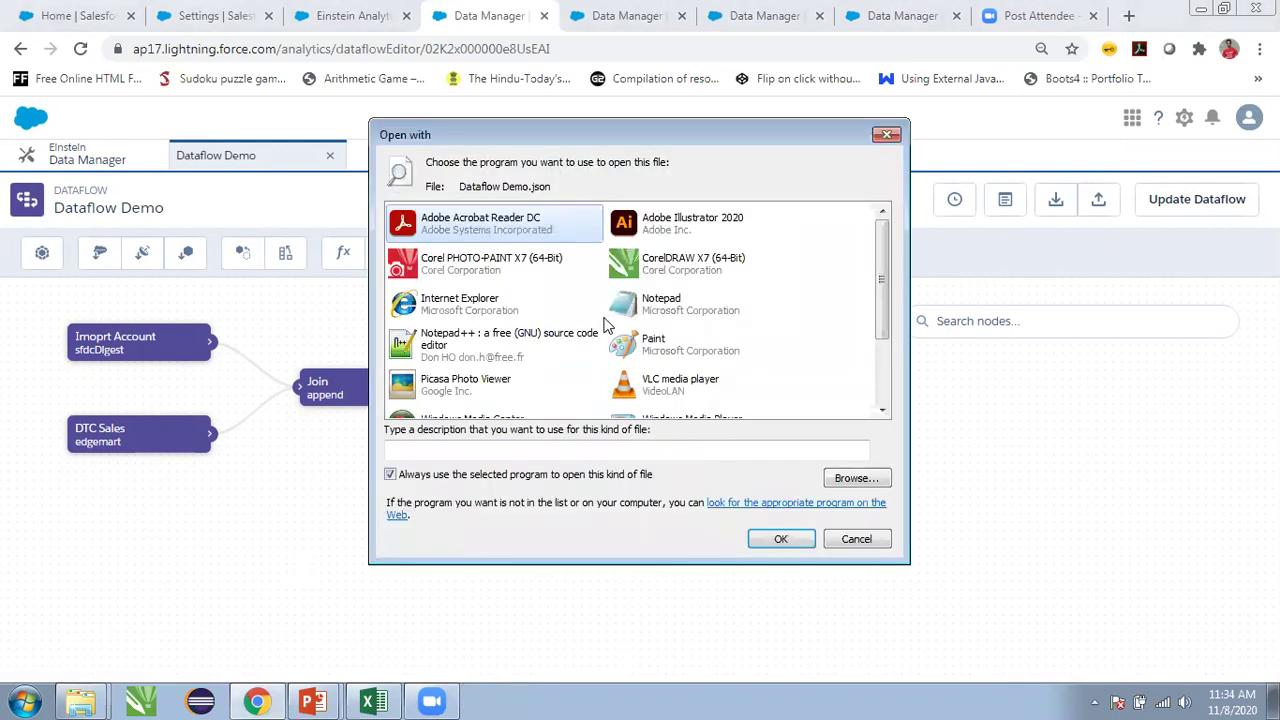
left_click(503, 345)
left_click(800, 540)
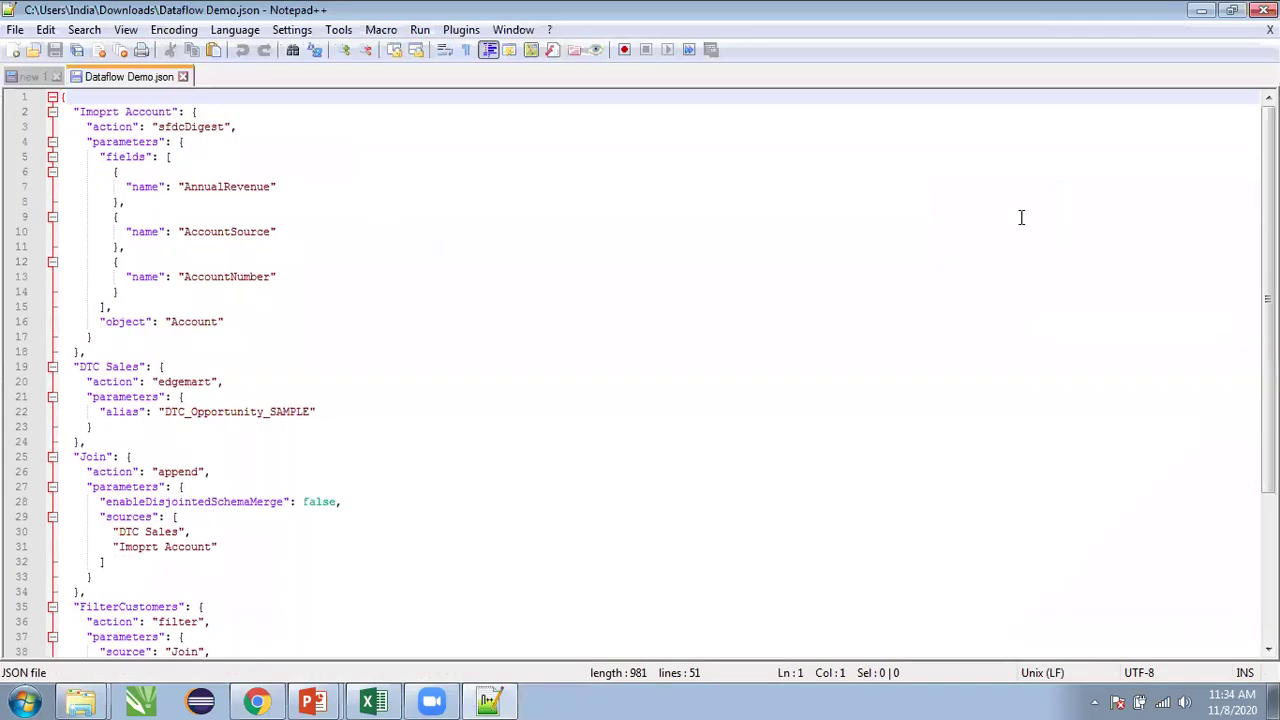
- Examine how each node of the dataflow is defined in Dataflow Demo.json, from Imoprt Account through Transformed Data
scroll(627, 460, "down", 5)
scroll(626, 459, "up", 5)
scroll(626, 459, "down", 5)
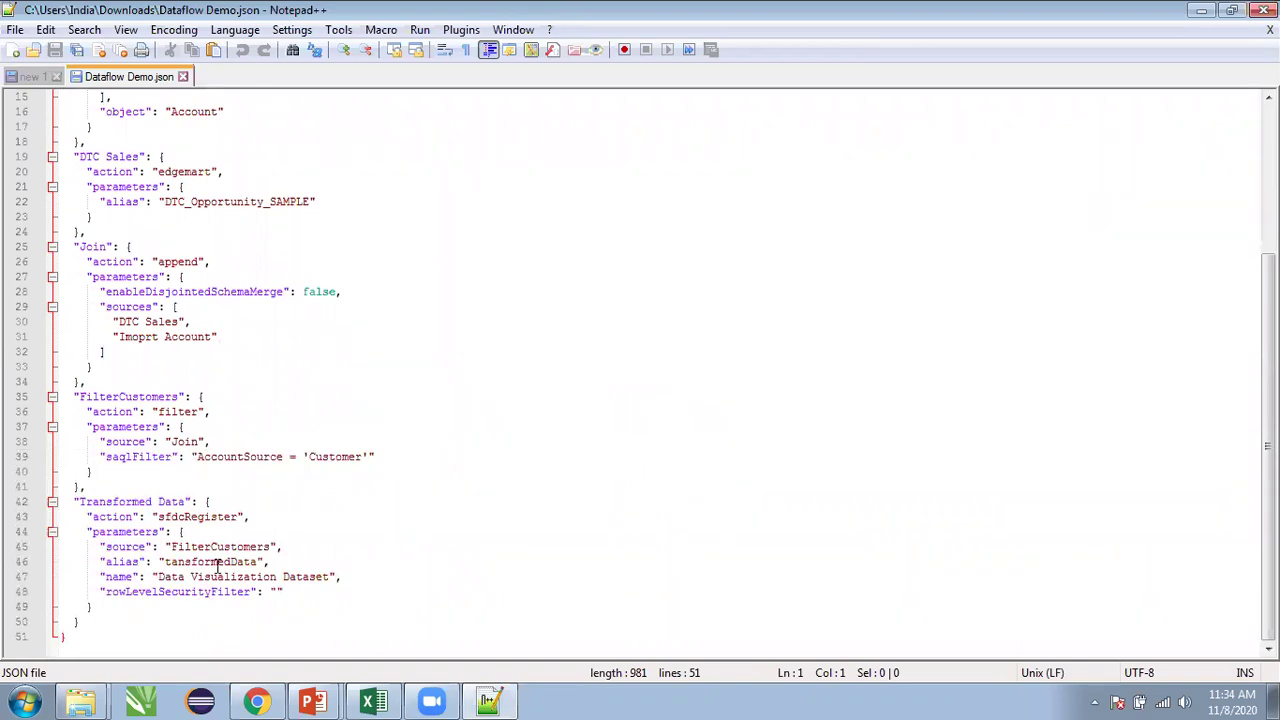
scroll(215, 567, "up", 5)
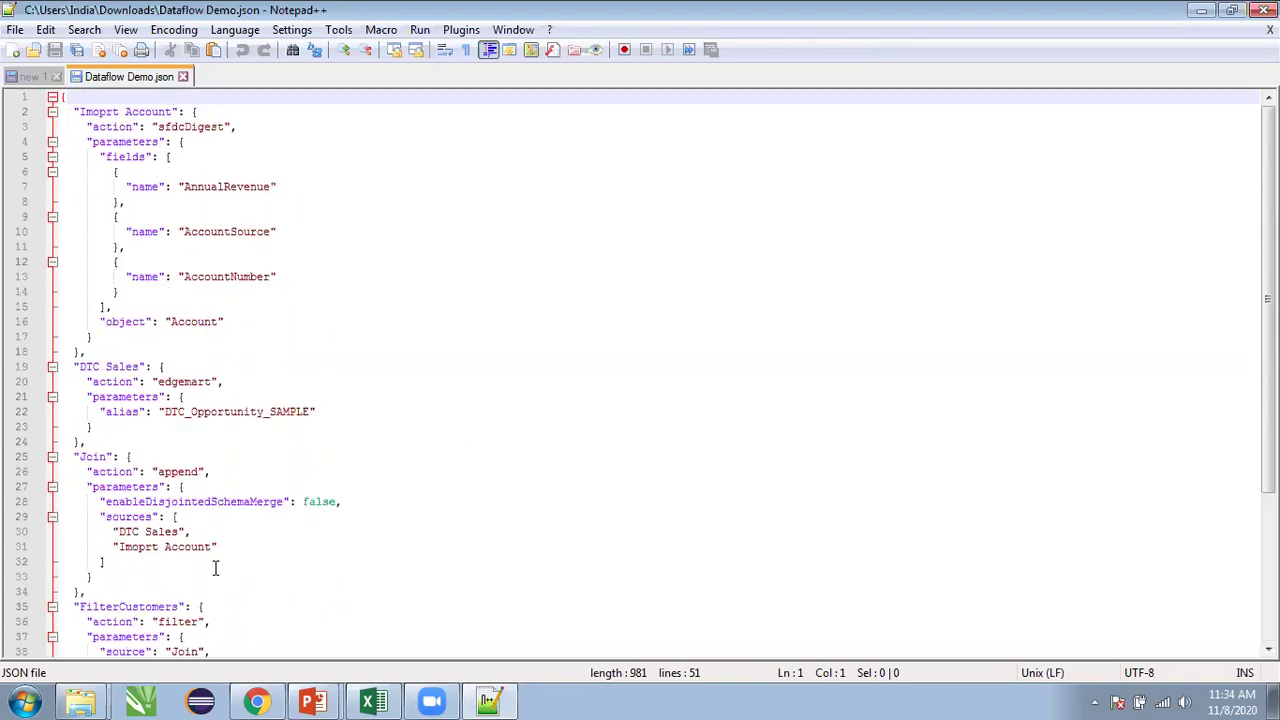
scroll(215, 568, "down", 5)
scroll(215, 567, "up", 5)
scroll(226, 397, "down", 5)
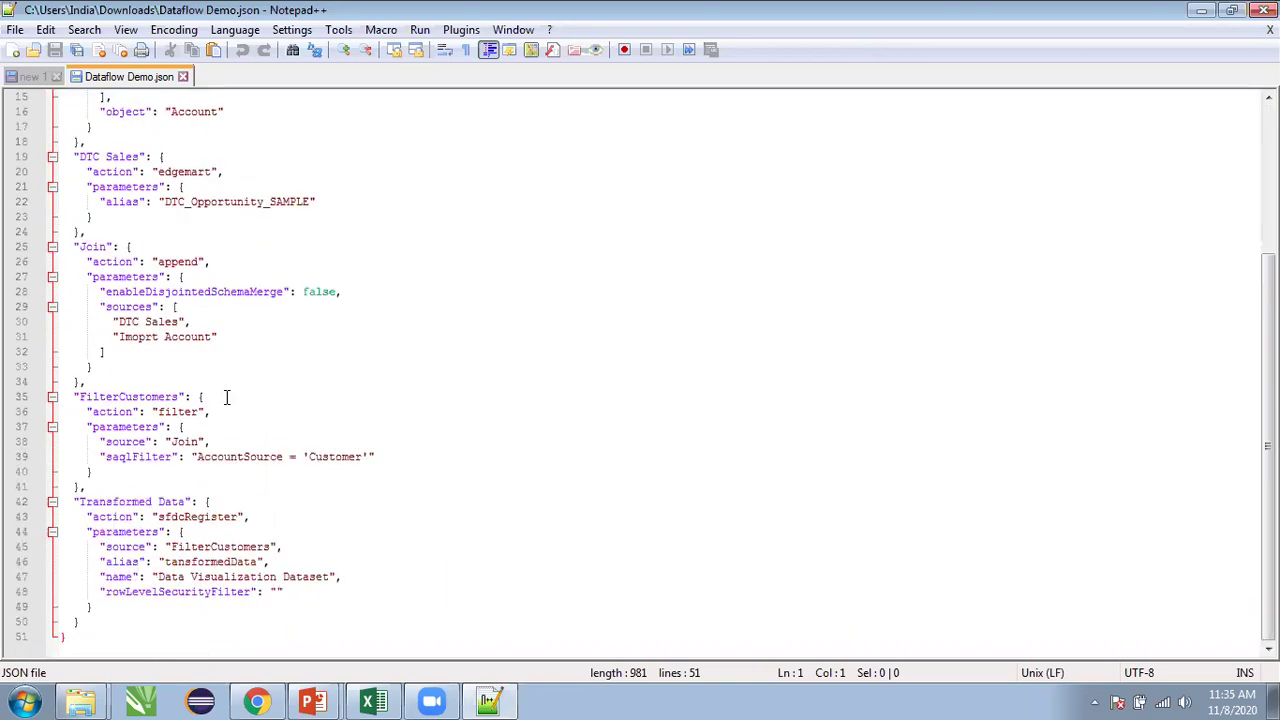
scroll(226, 397, "up", 5)
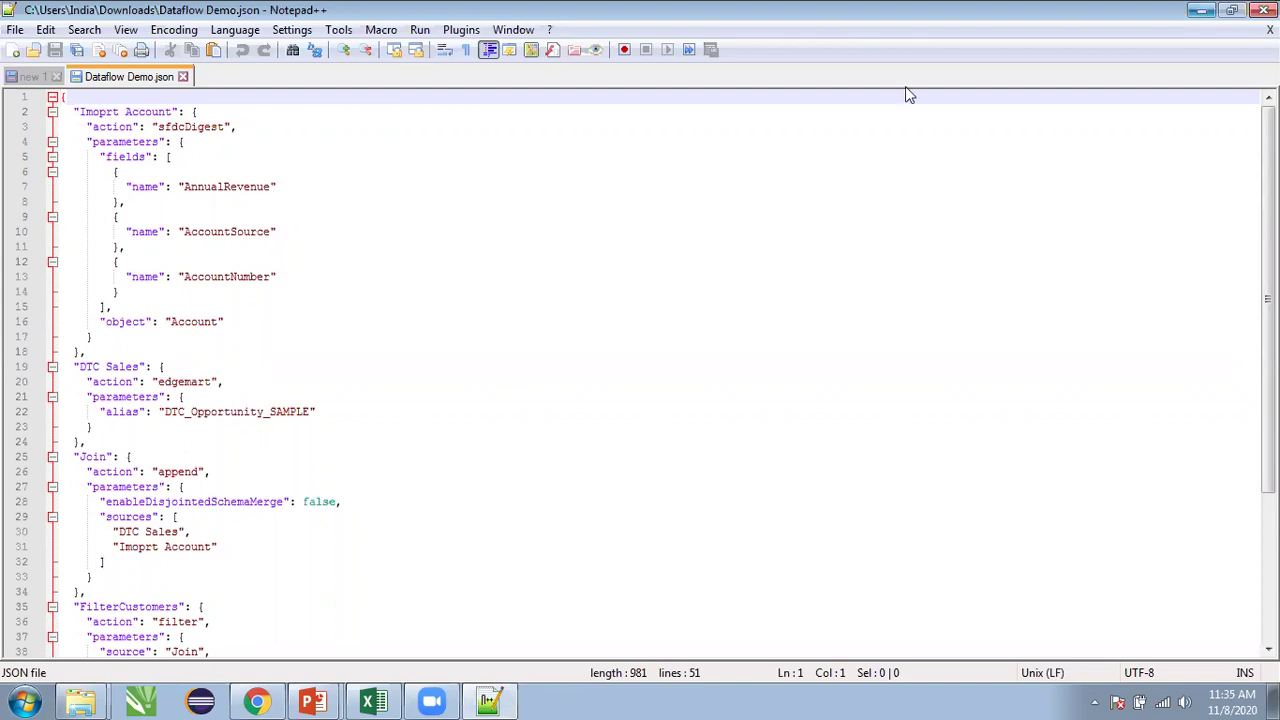
- Switch back to Chrome and update Dataflow Demo without a version description, leaving out any JSON upload
key("alt+Tab")
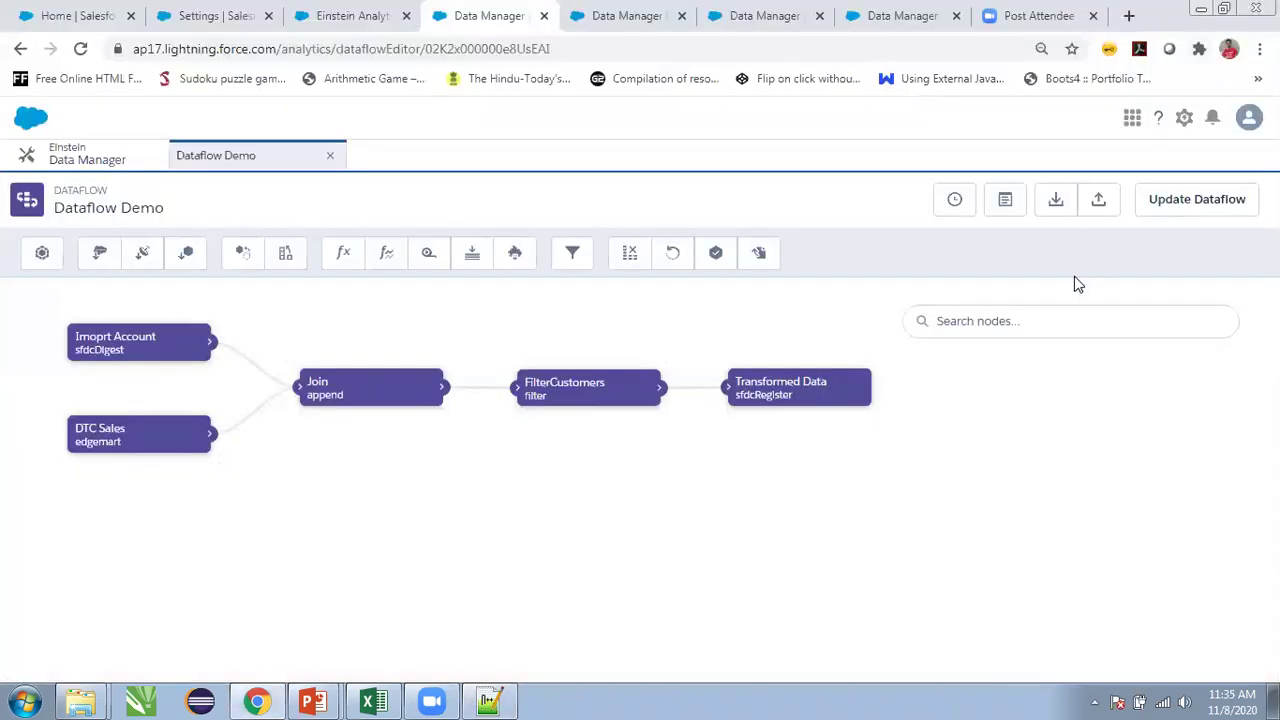
left_click(1100, 203)
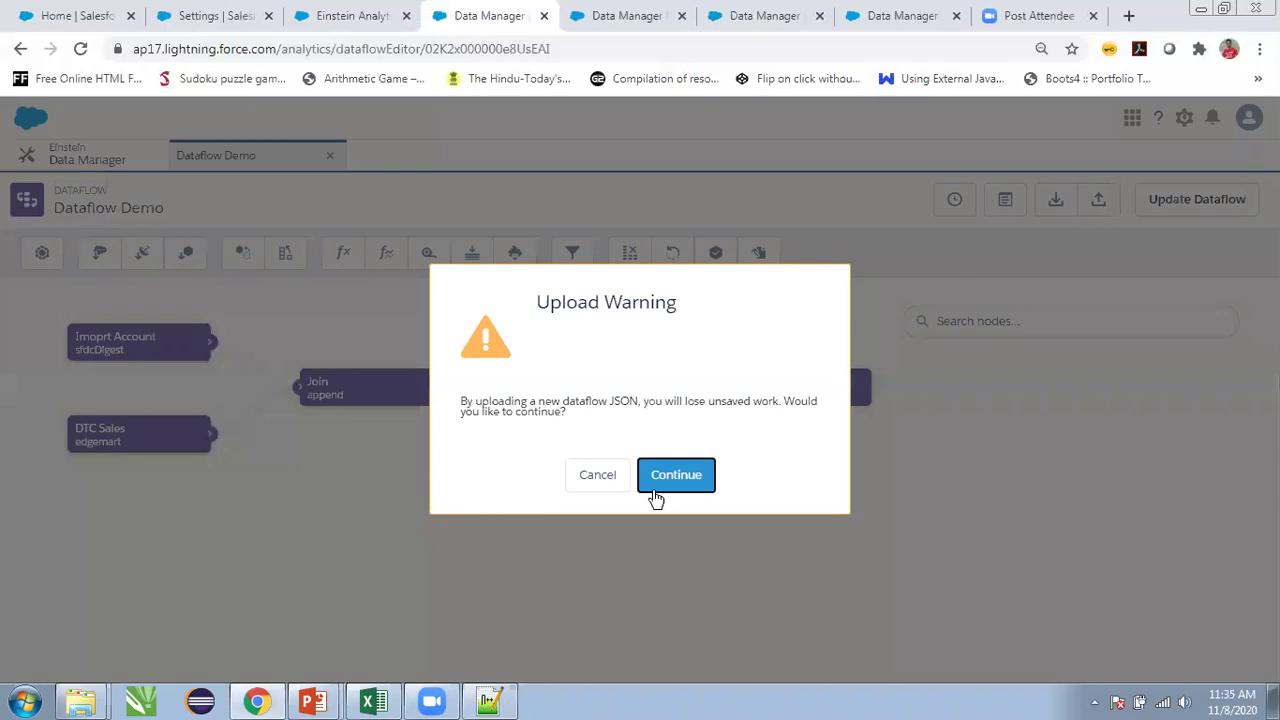
left_click(612, 484)
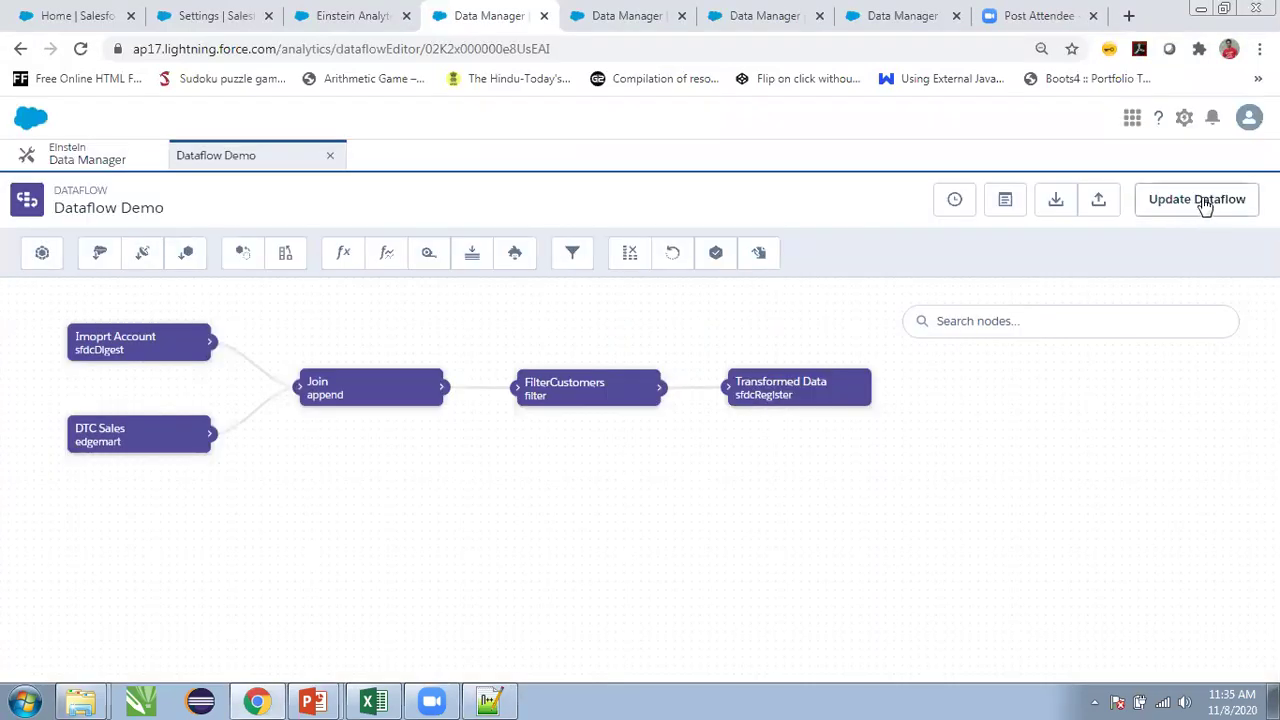
left_click(1205, 201)
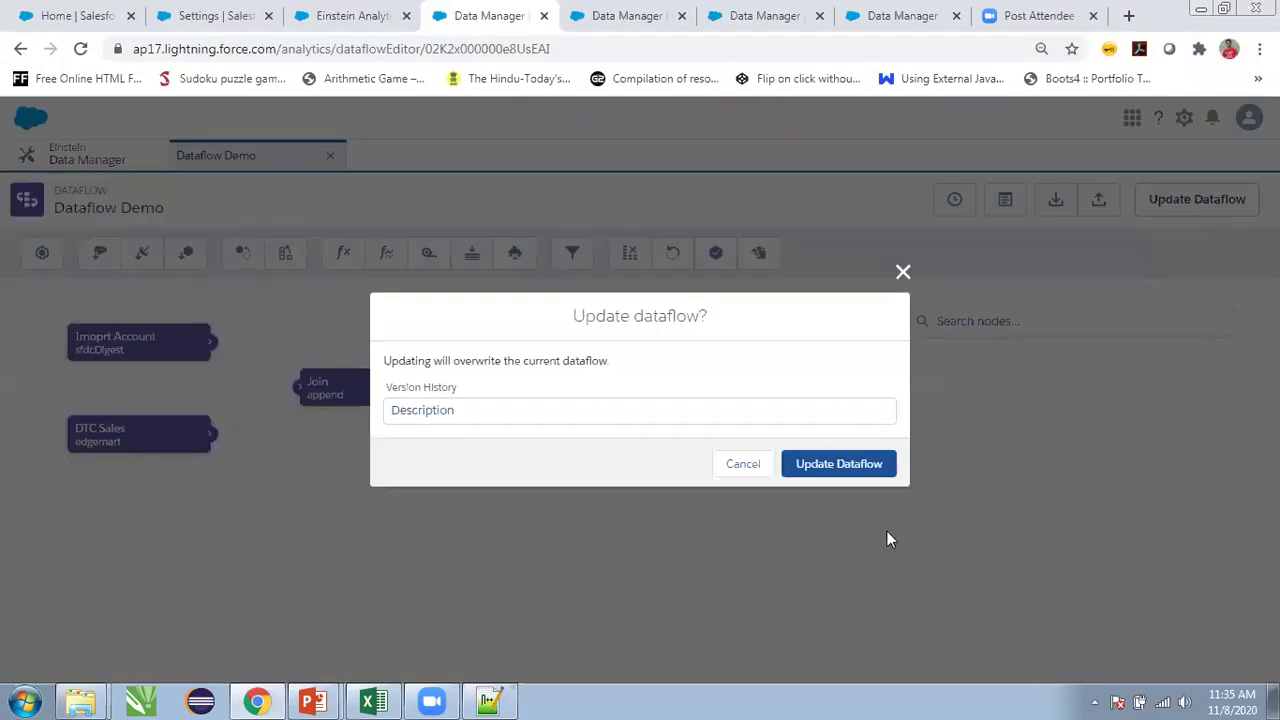
left_click(840, 466)
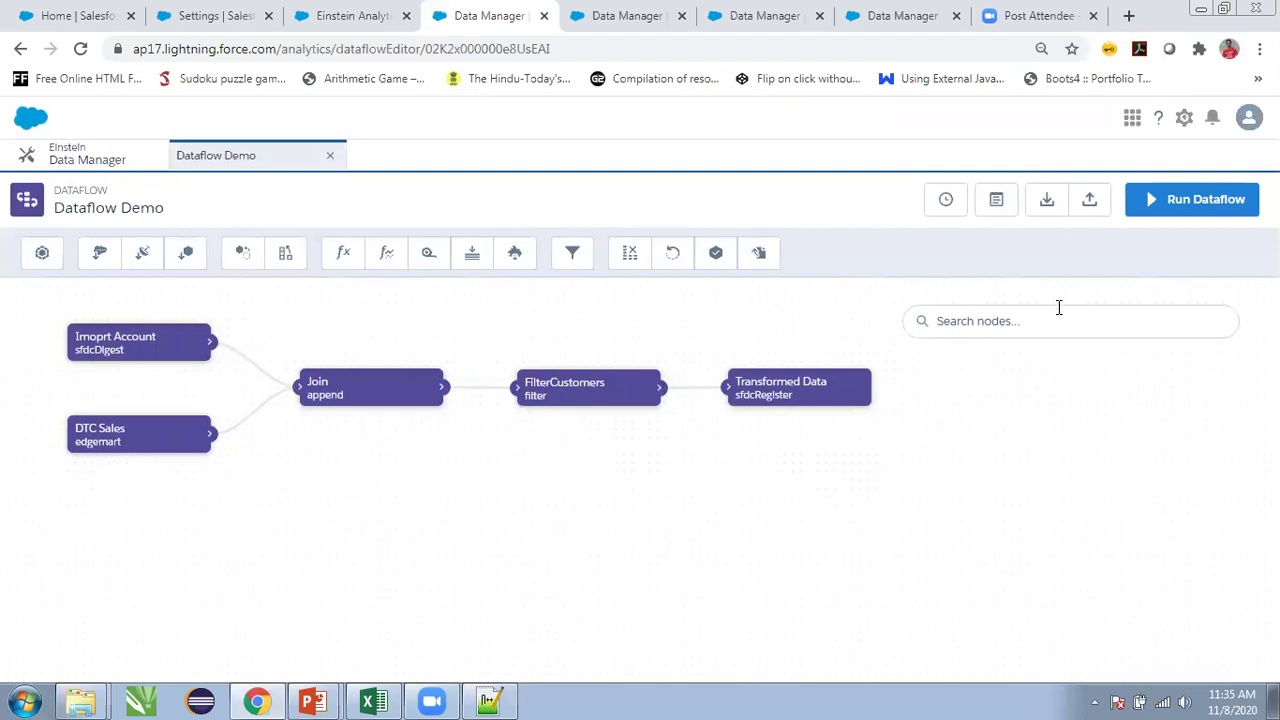
- Run Dataflow Demo and check the progress of its jobs in the data monitor, refreshing the job list
left_click(1207, 200)
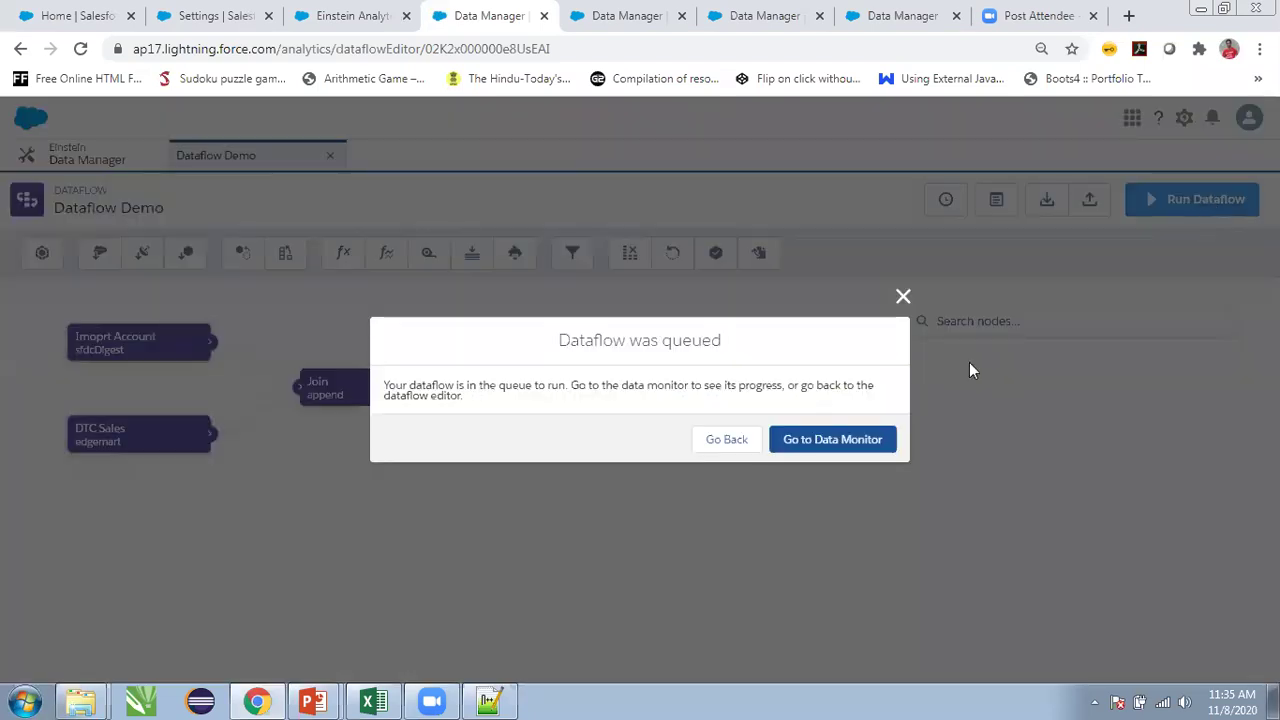
left_click(866, 446)
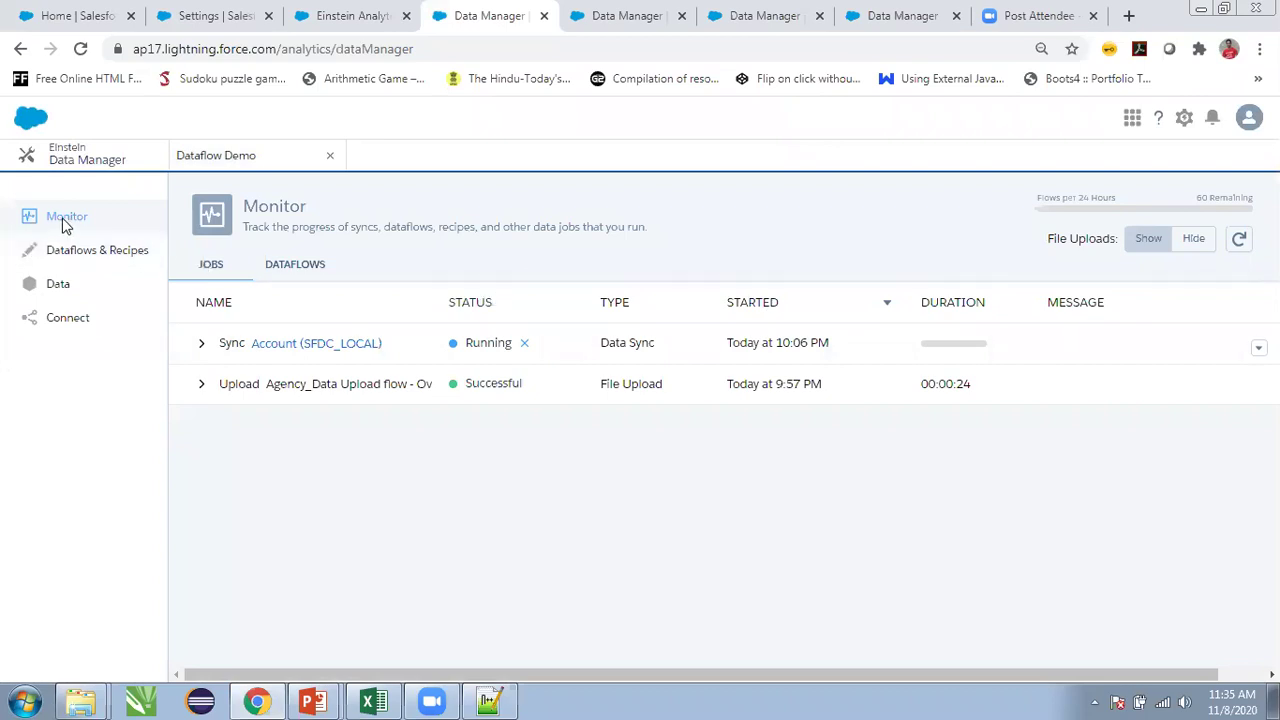
left_click(201, 345)
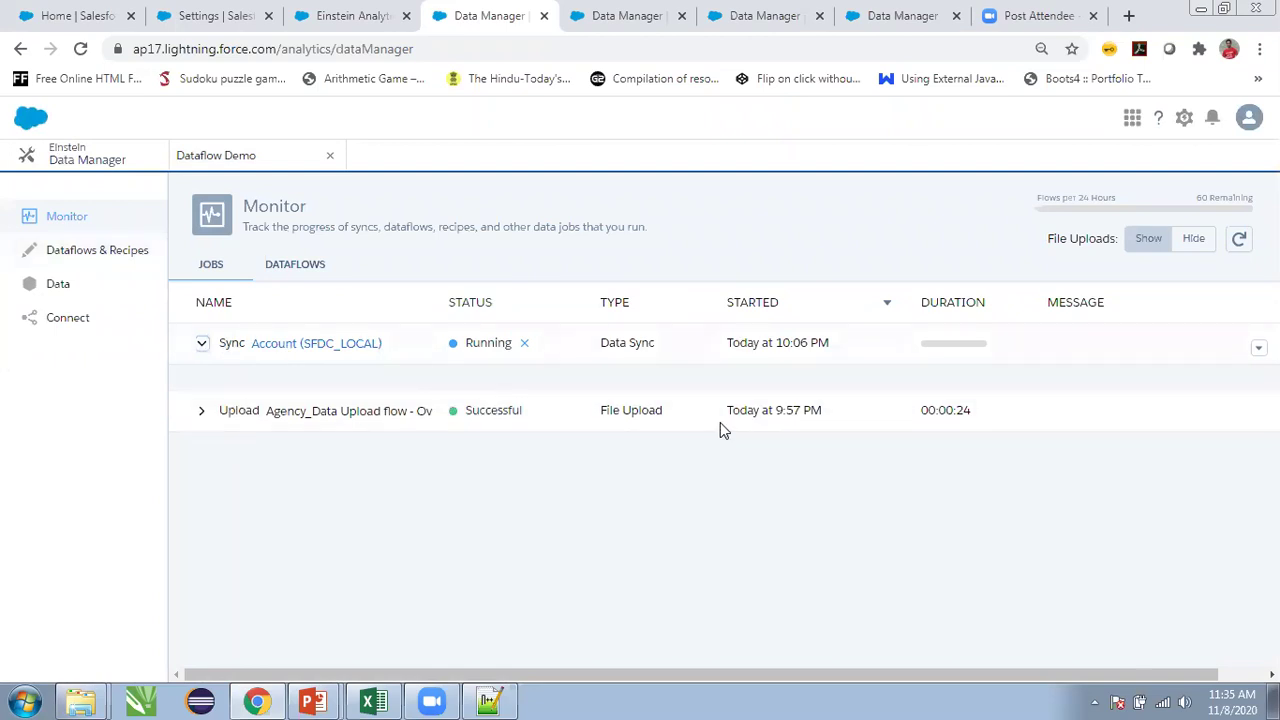
left_click(1239, 240)
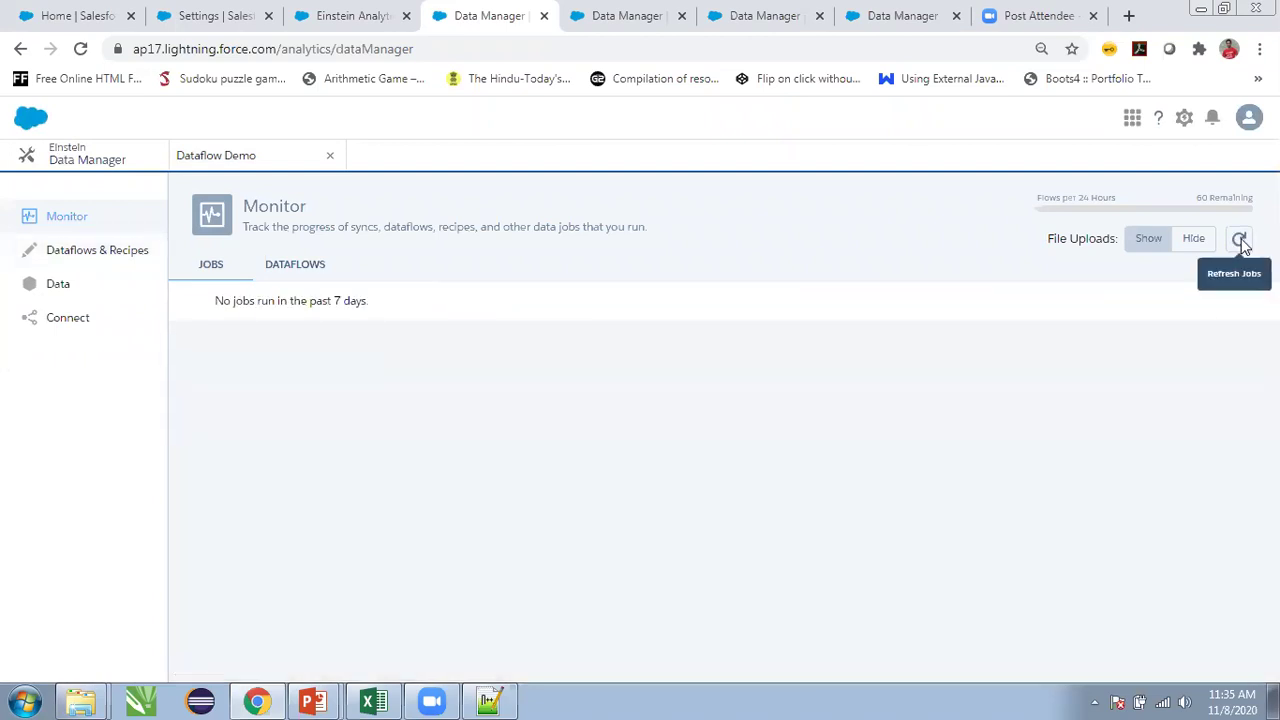
left_click(1239, 240)
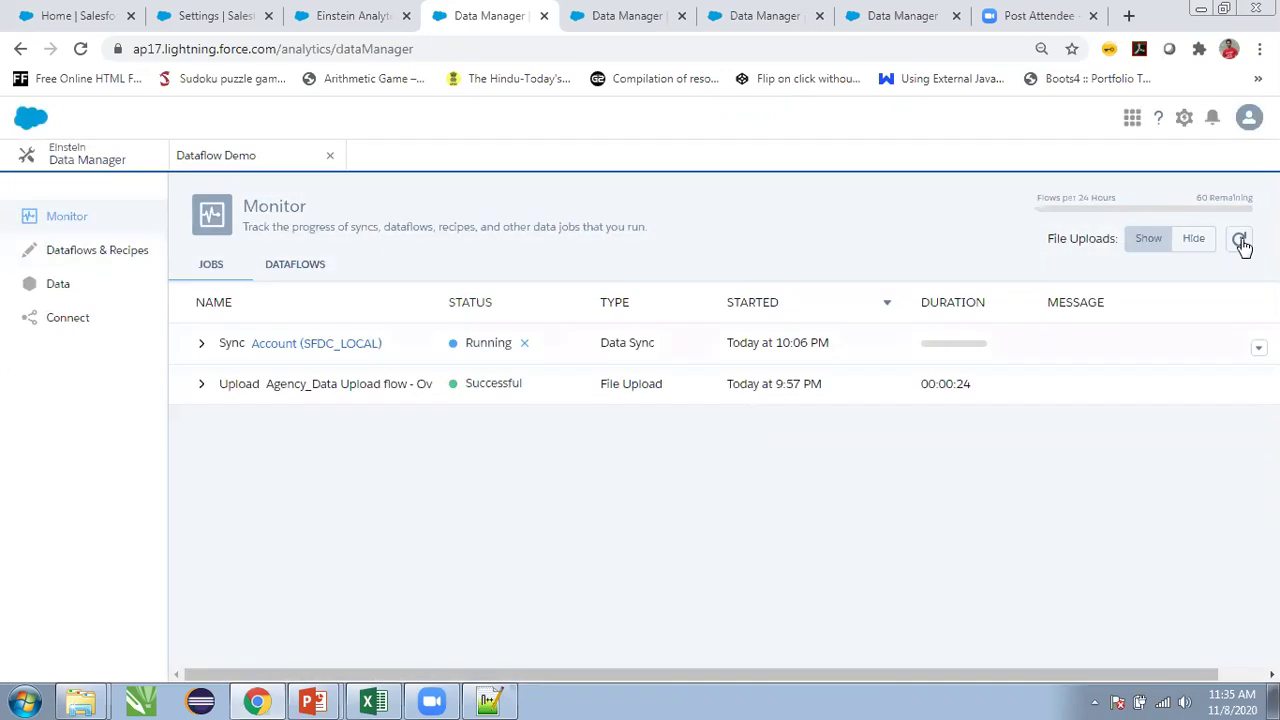
left_click(1239, 240)
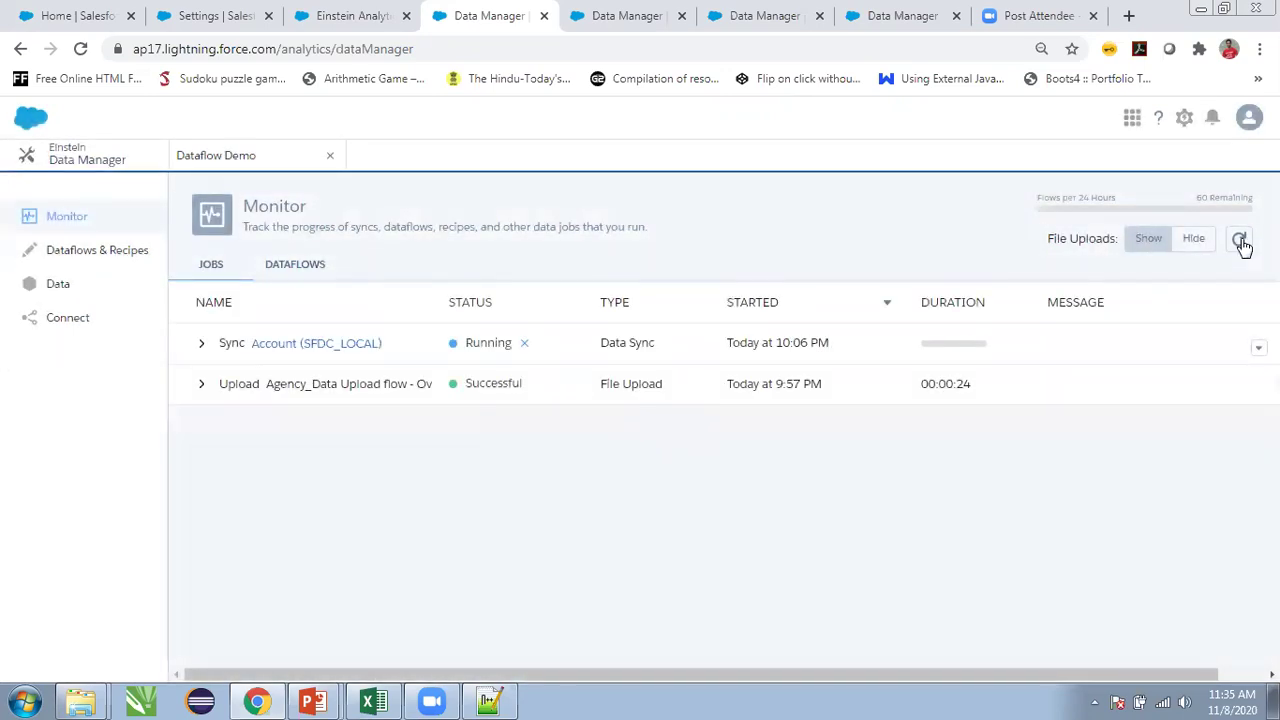
- Open the Default Salesforce Dataflow from the dataflow list and view its node layout
left_click(115, 263)
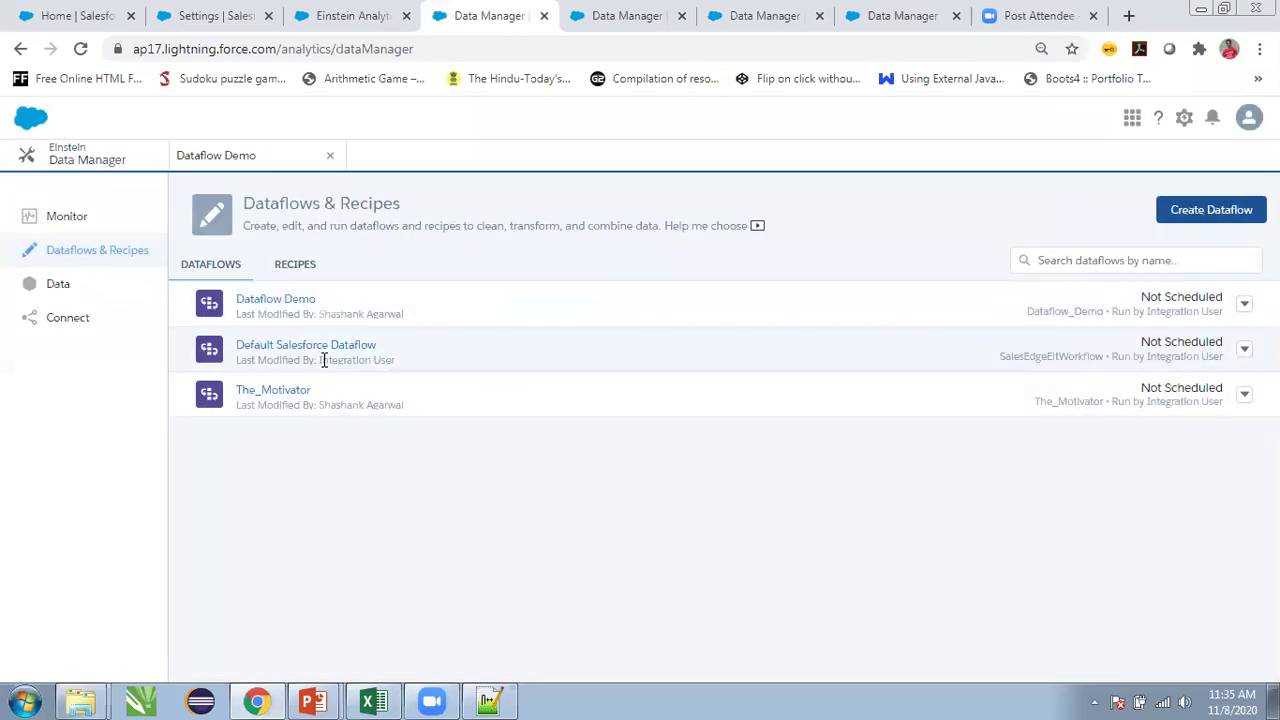
left_click(321, 347)
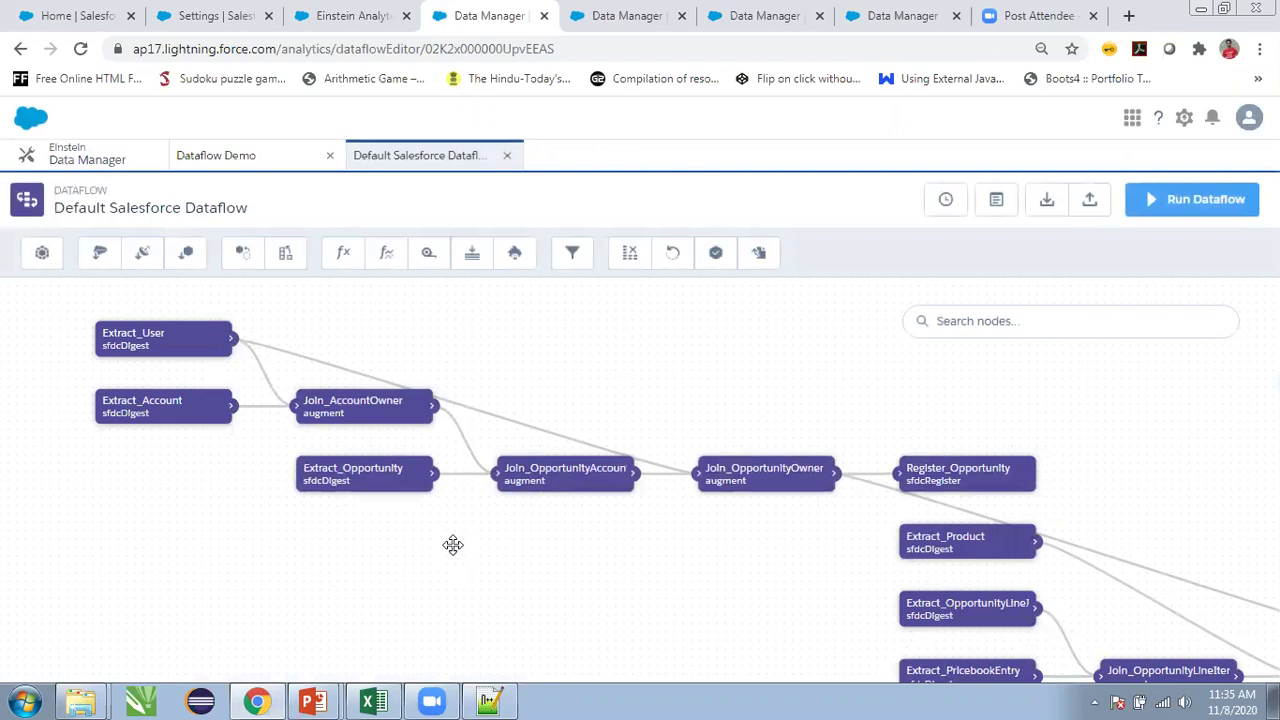
scroll(601, 548, "down", 2)
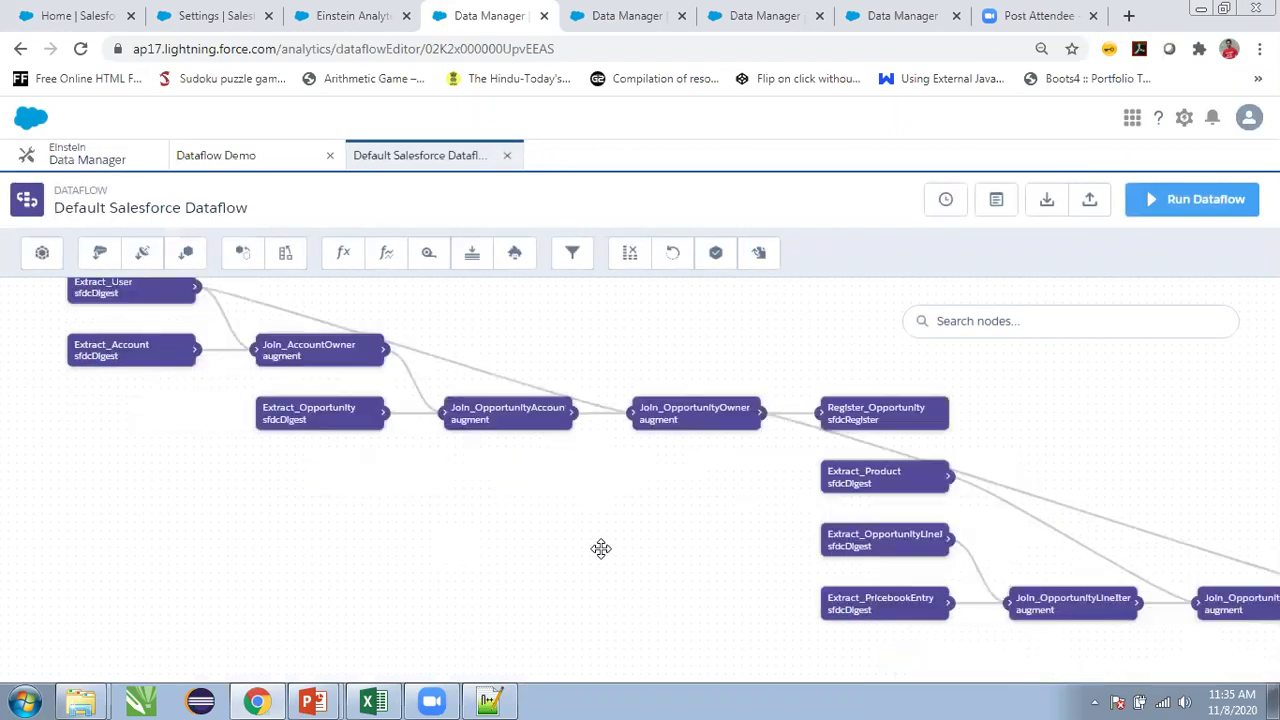
- Review the attributes of the Join_OpportunityAccount augment node, close it unchanged, and view the rest of the dataflow up to its final register node
left_click(500, 422)
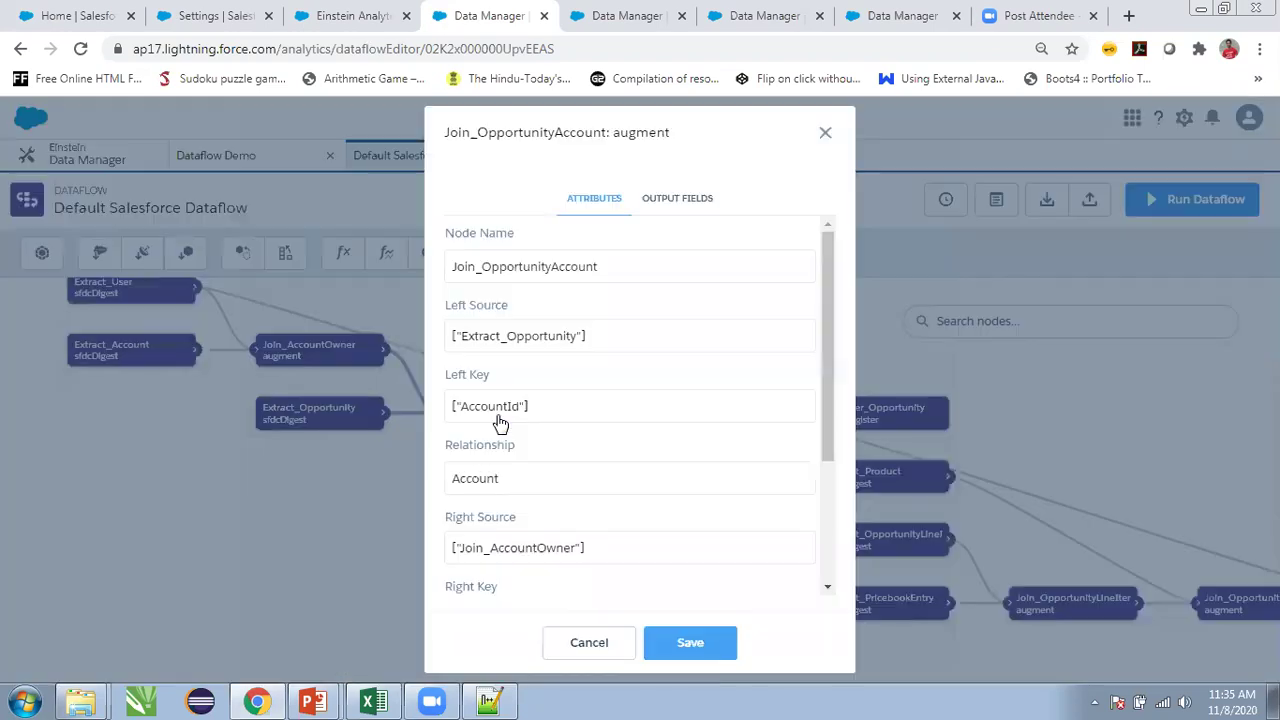
scroll(585, 403, "down", 3)
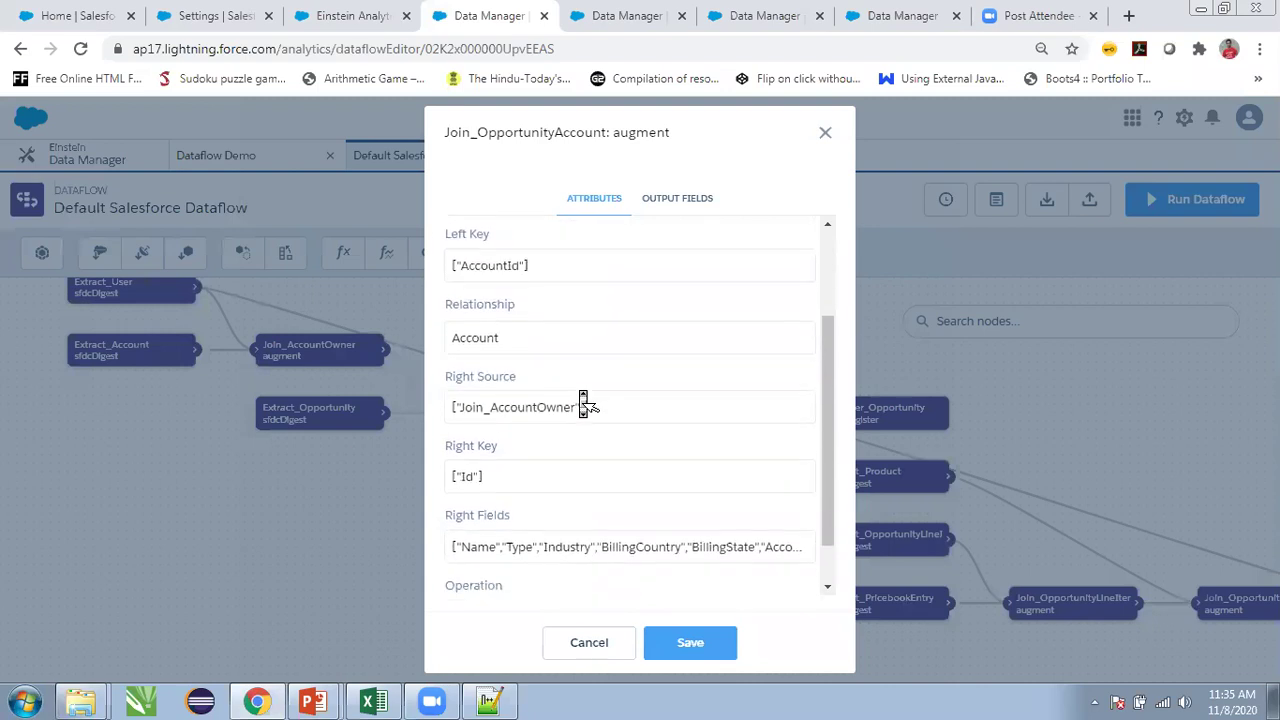
scroll(543, 314, "up", 2)
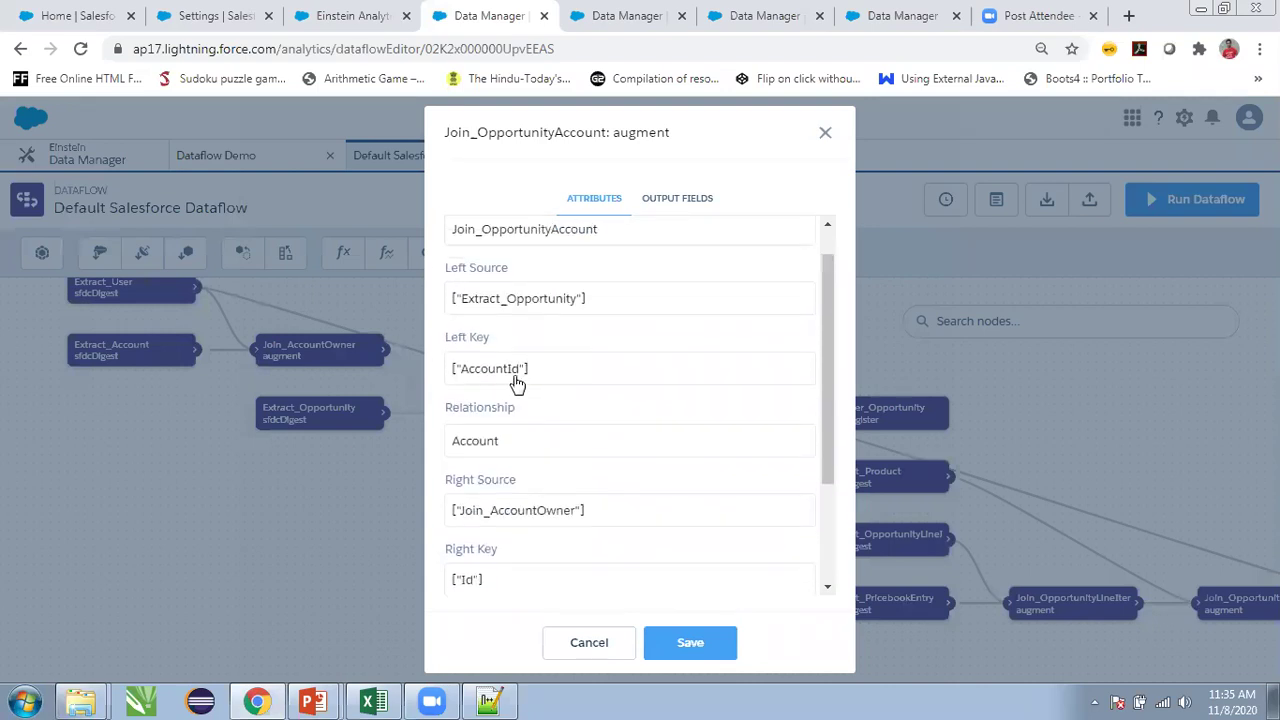
scroll(516, 385, "up", 1)
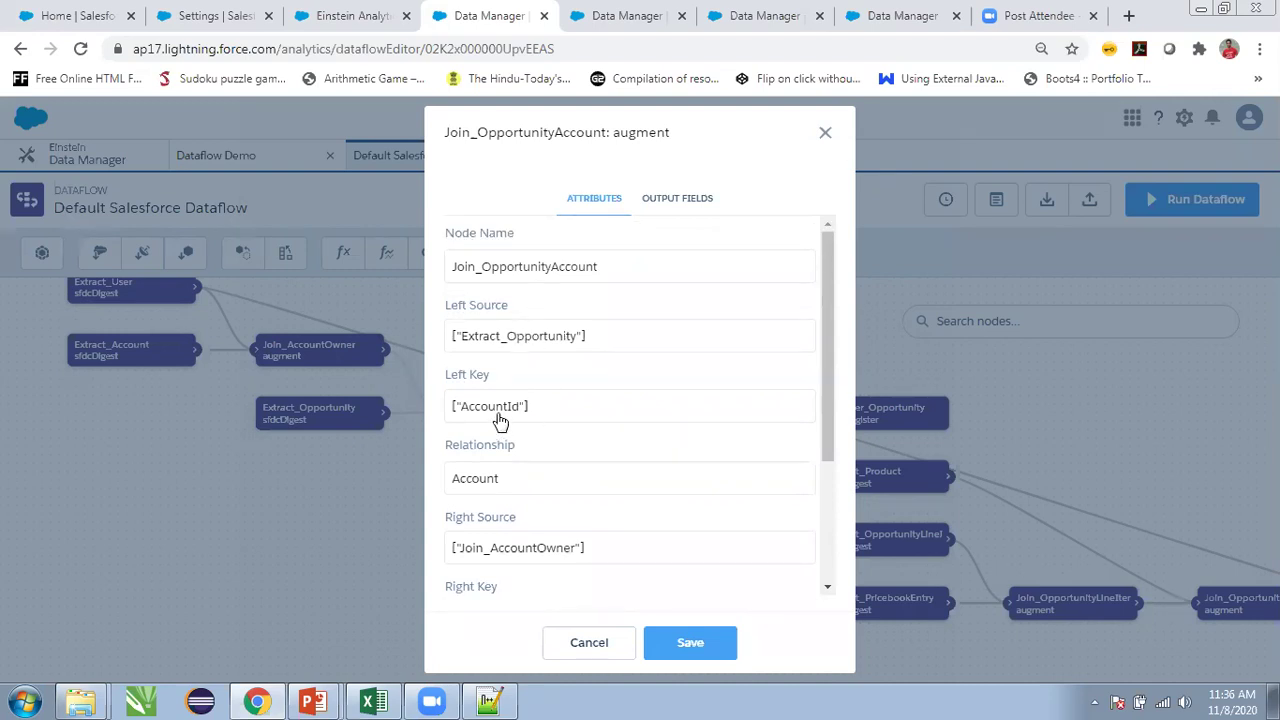
scroll(500, 420, "down", 2)
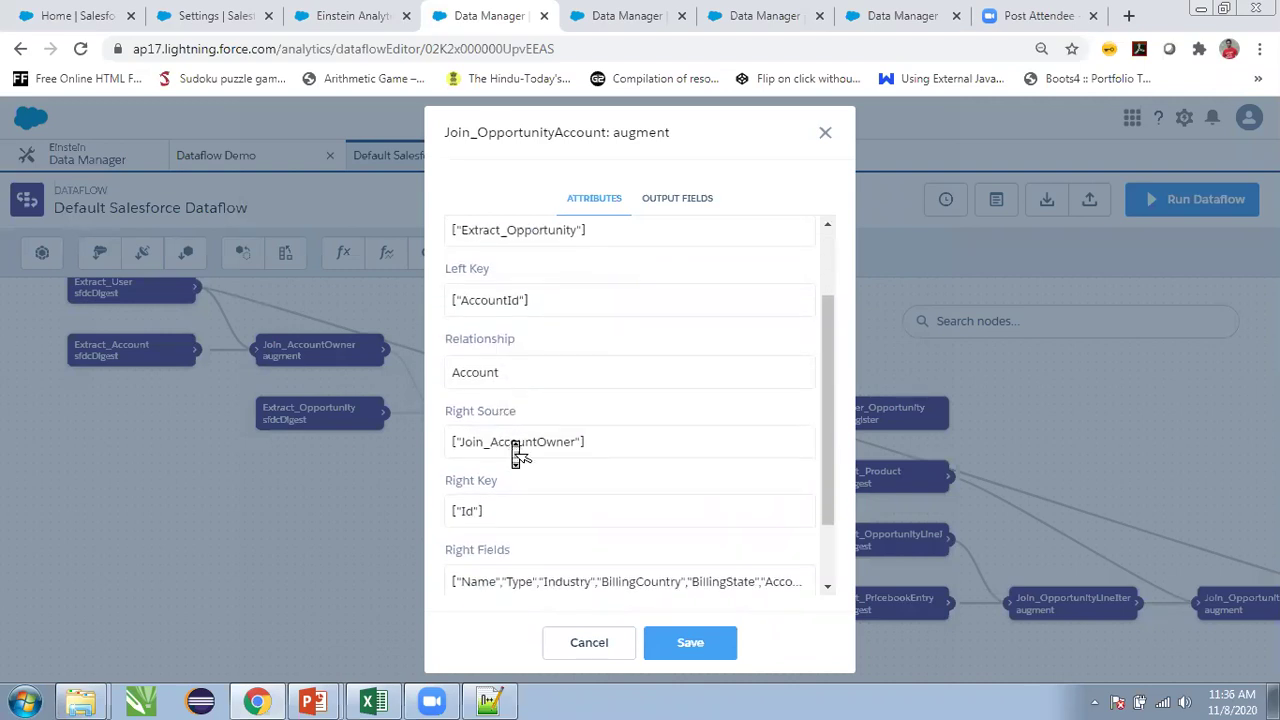
scroll(512, 445, "down", 2)
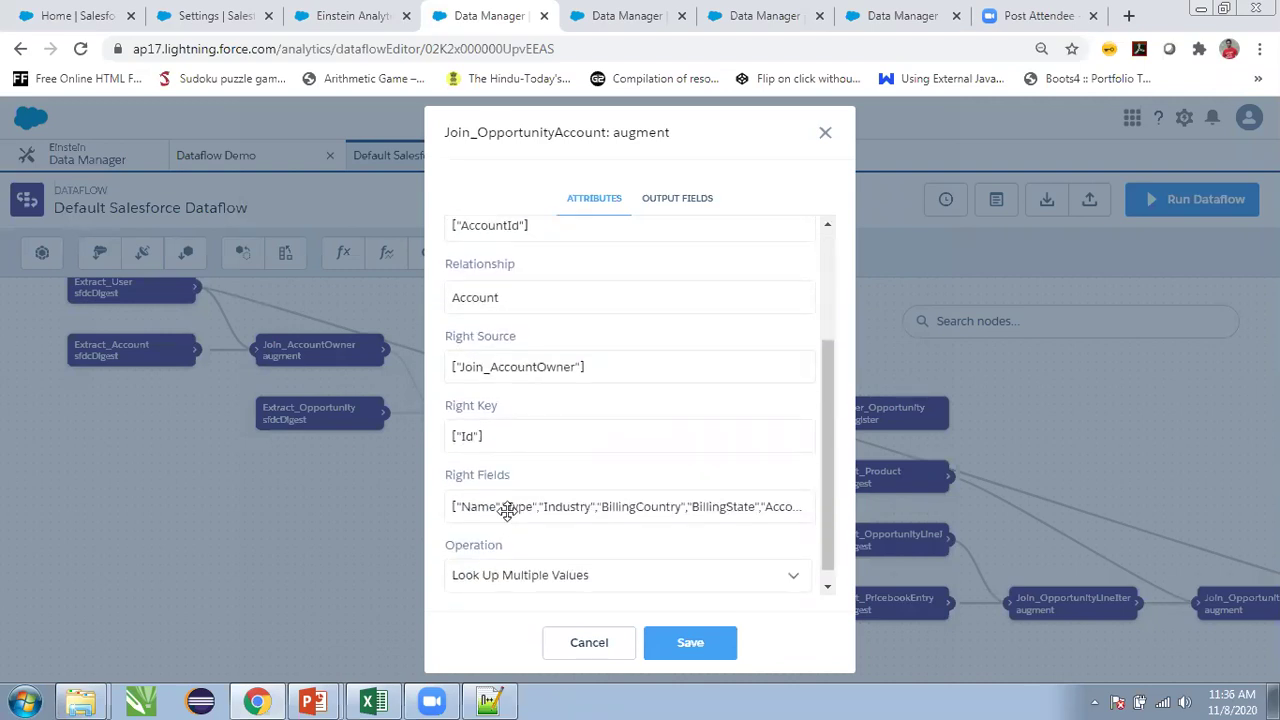
scroll(510, 520, "down", 1)
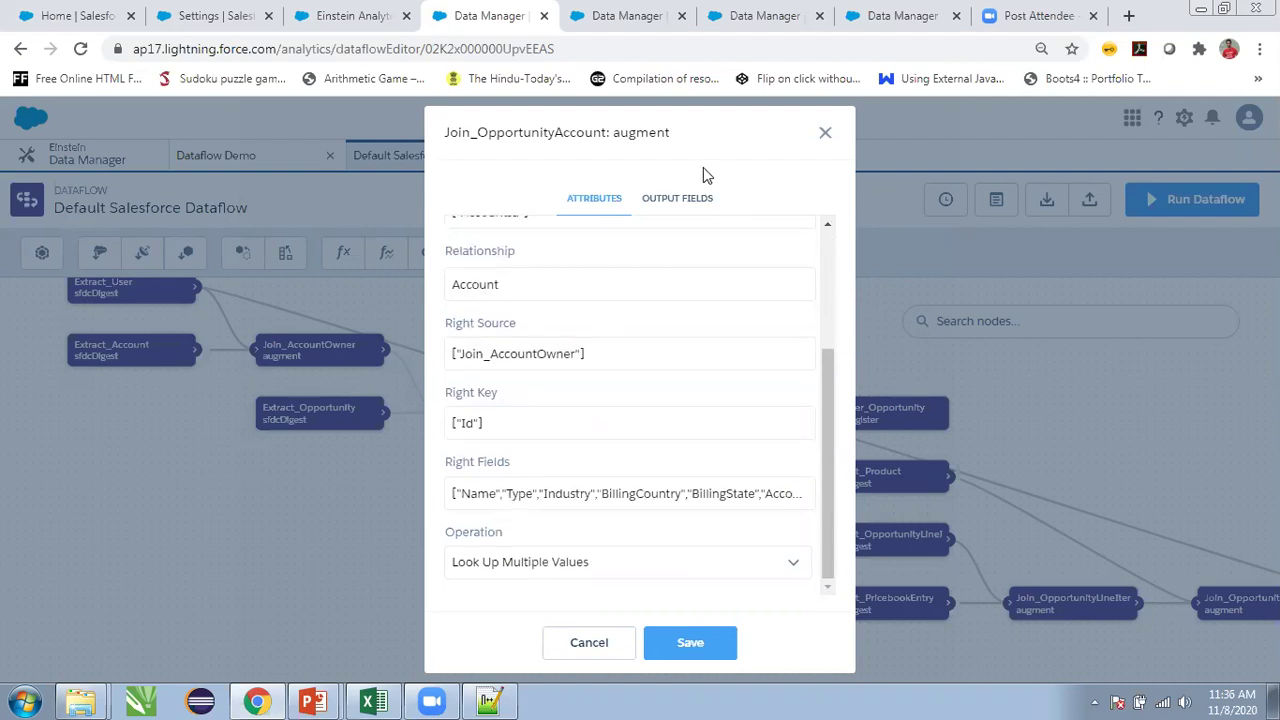
left_click(824, 134)
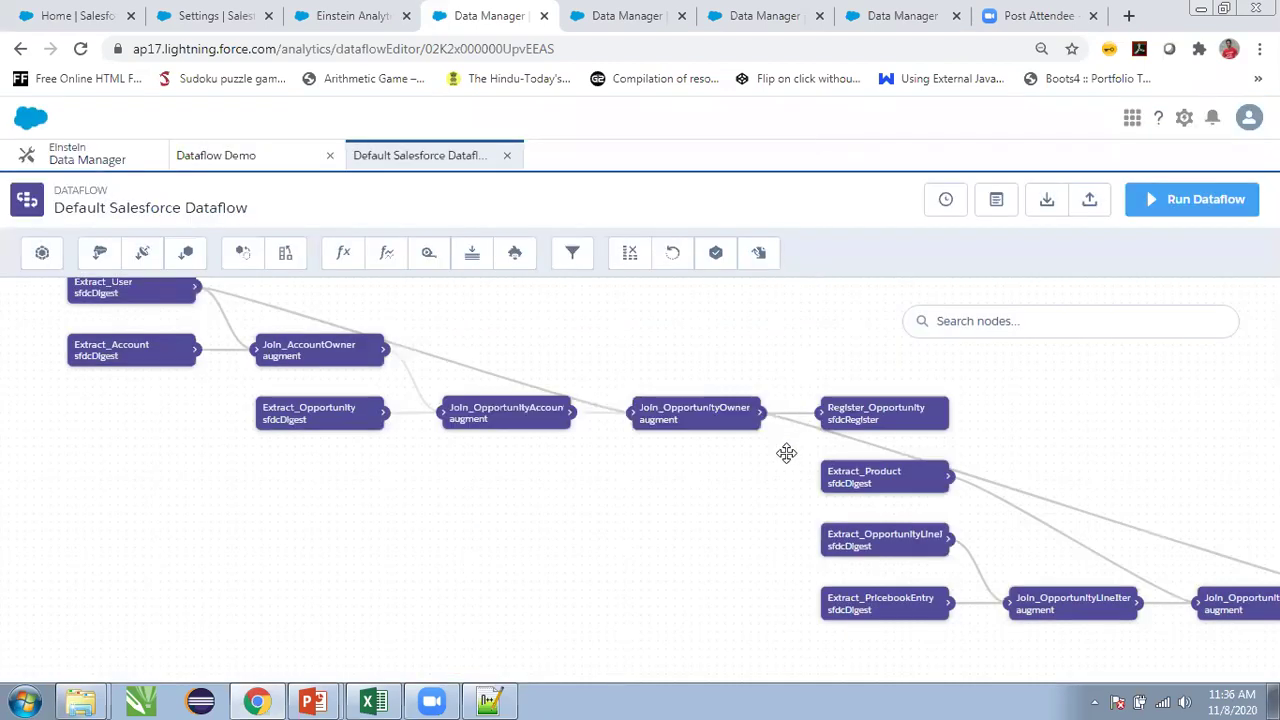
left_click_drag(719, 596, 560, 576)
left_click_drag(1040, 530, 745, 496)
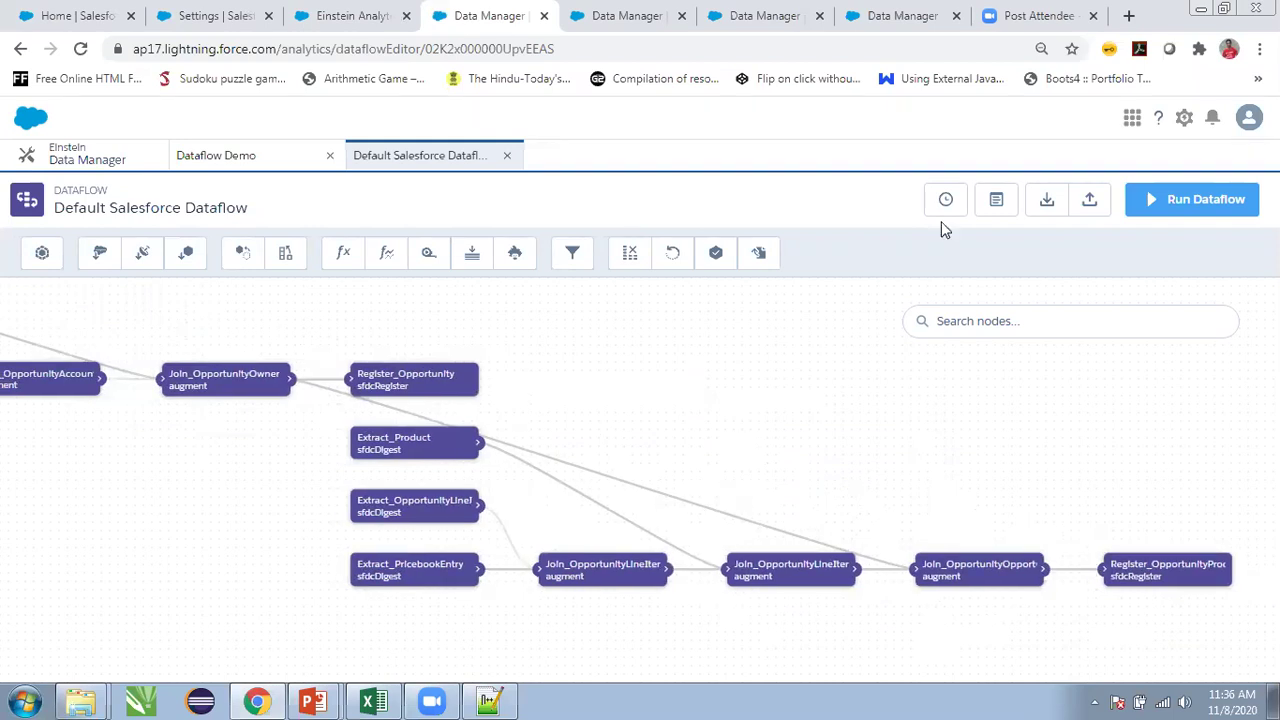
- Return to the data monitor and examine the latest Dataflow Demo run's error message and the status of its individual nodes
left_click(112, 160)
left_click(128, 215)
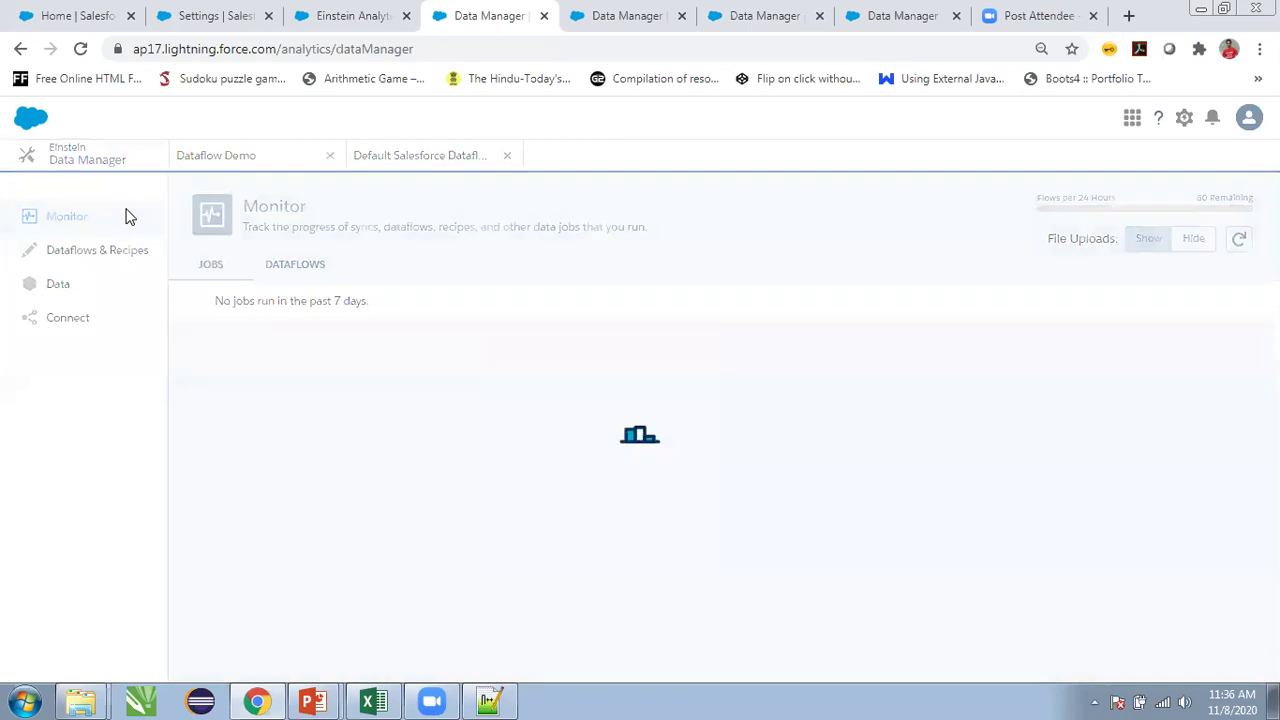
mouse_move(1087, 355)
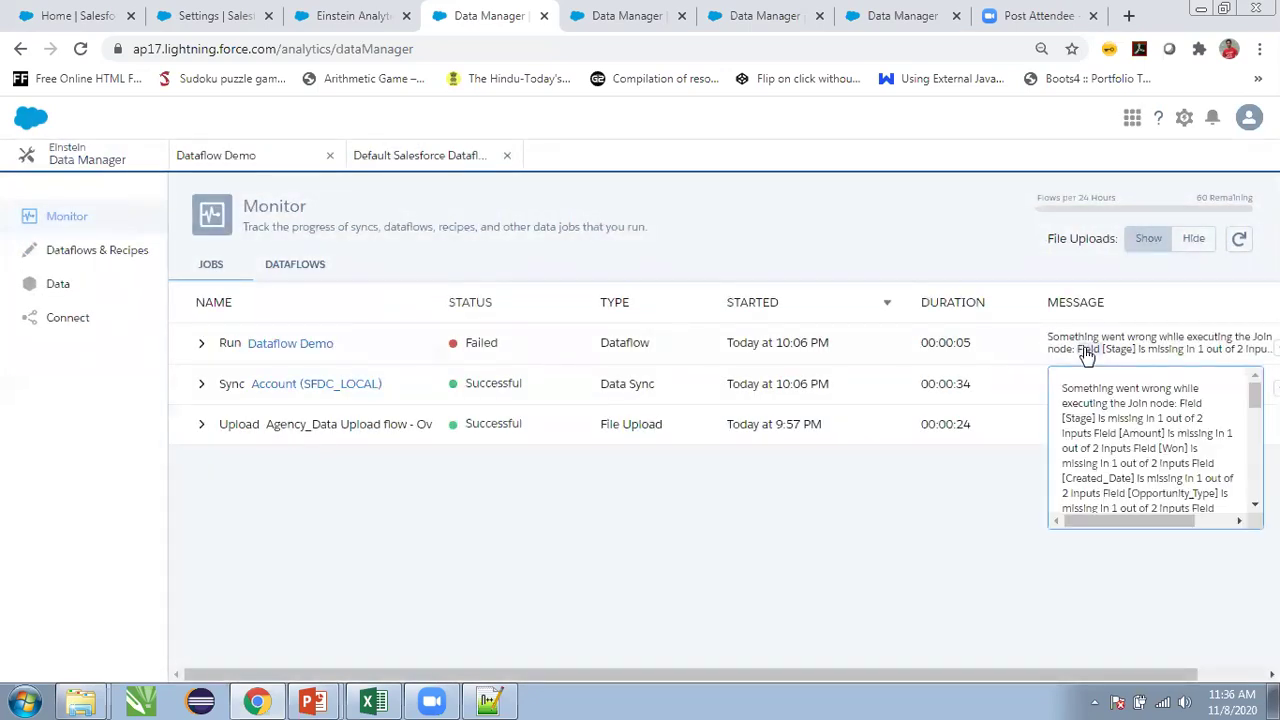
left_click(287, 345)
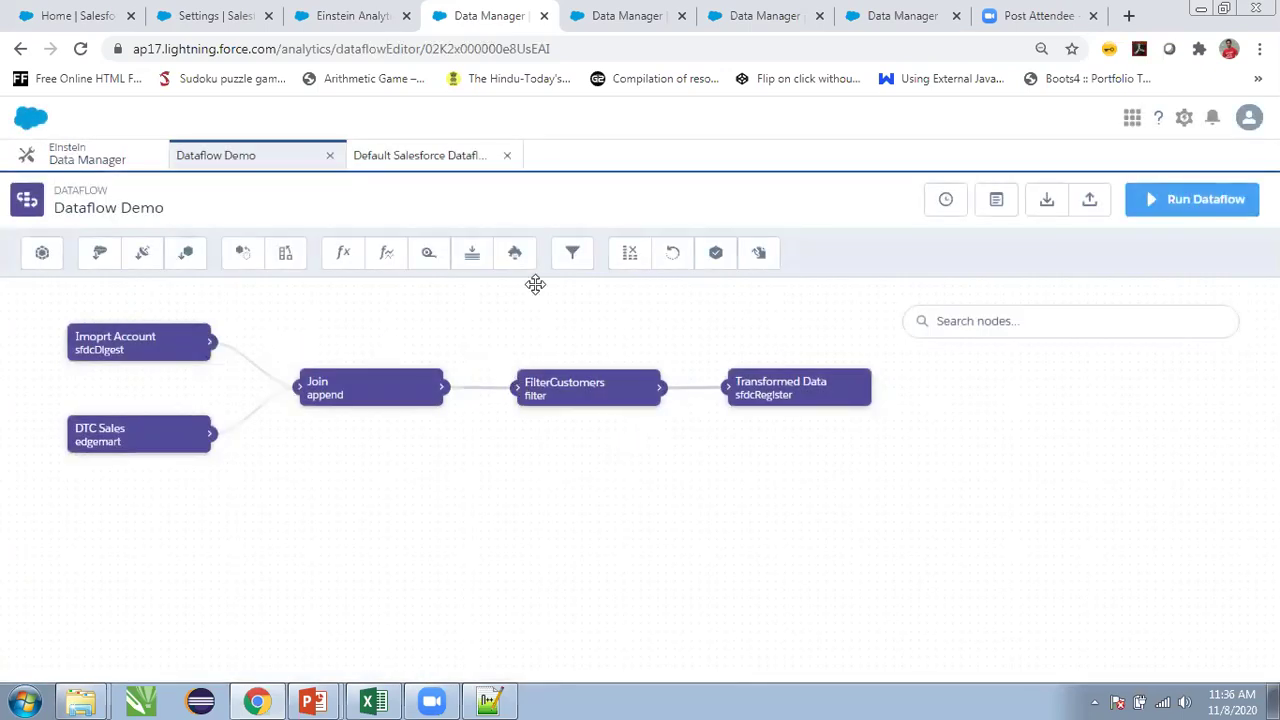
left_click(20, 48)
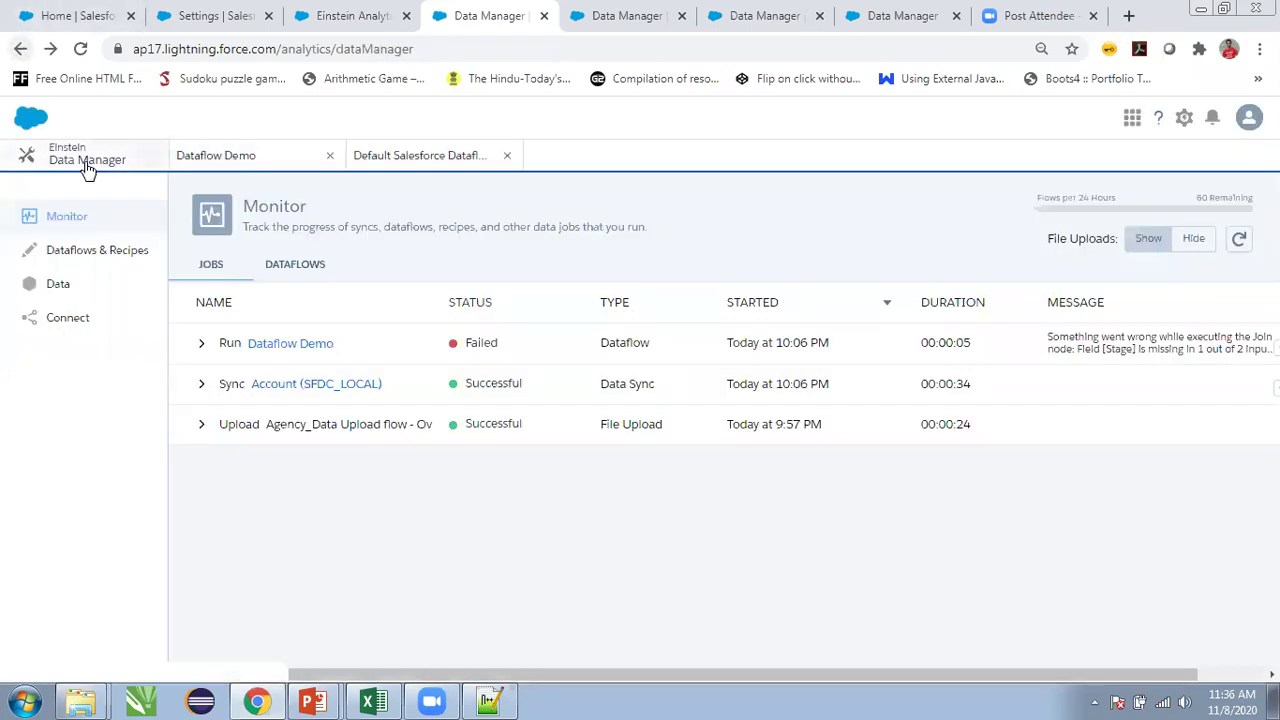
triple_click(198, 351)
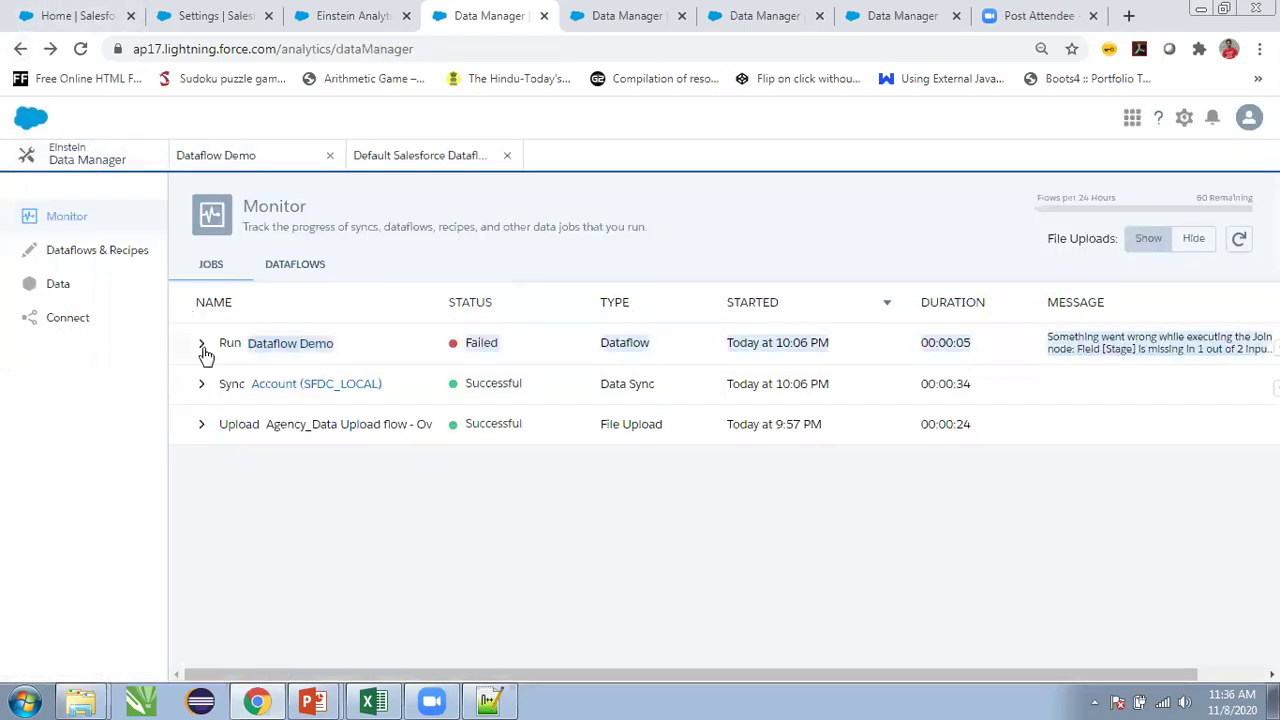
left_click(201, 345)
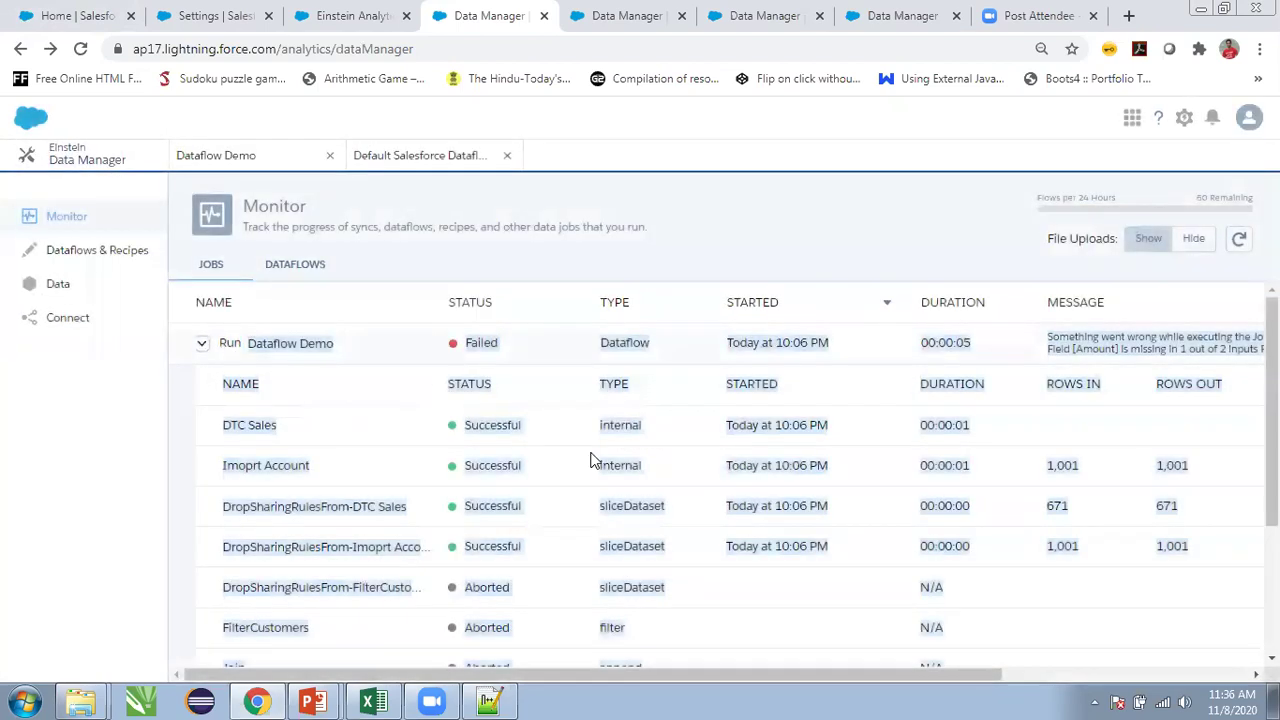
left_click(1188, 378)
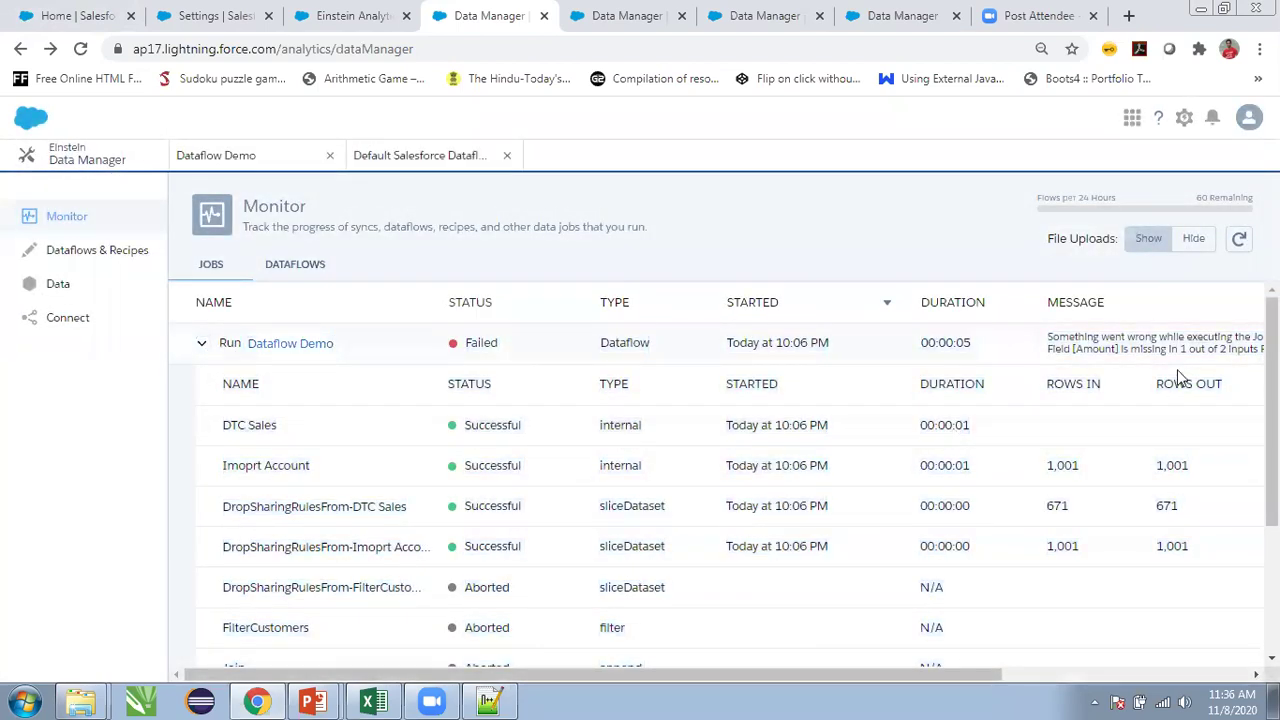
scroll(1190, 378, "right", 5)
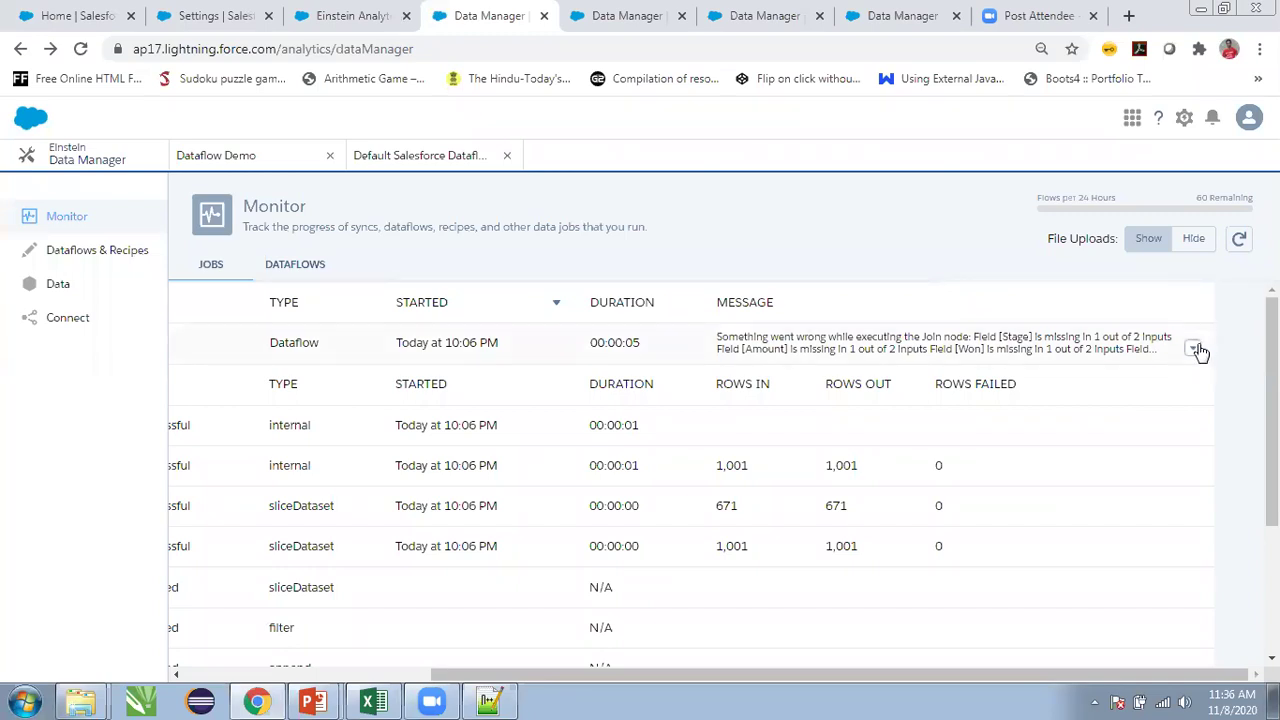
- Open the Dataflow Demo definition from its job entry, allow disjoint schema in the Join append node, review its output fields and save
left_click(1191, 356)
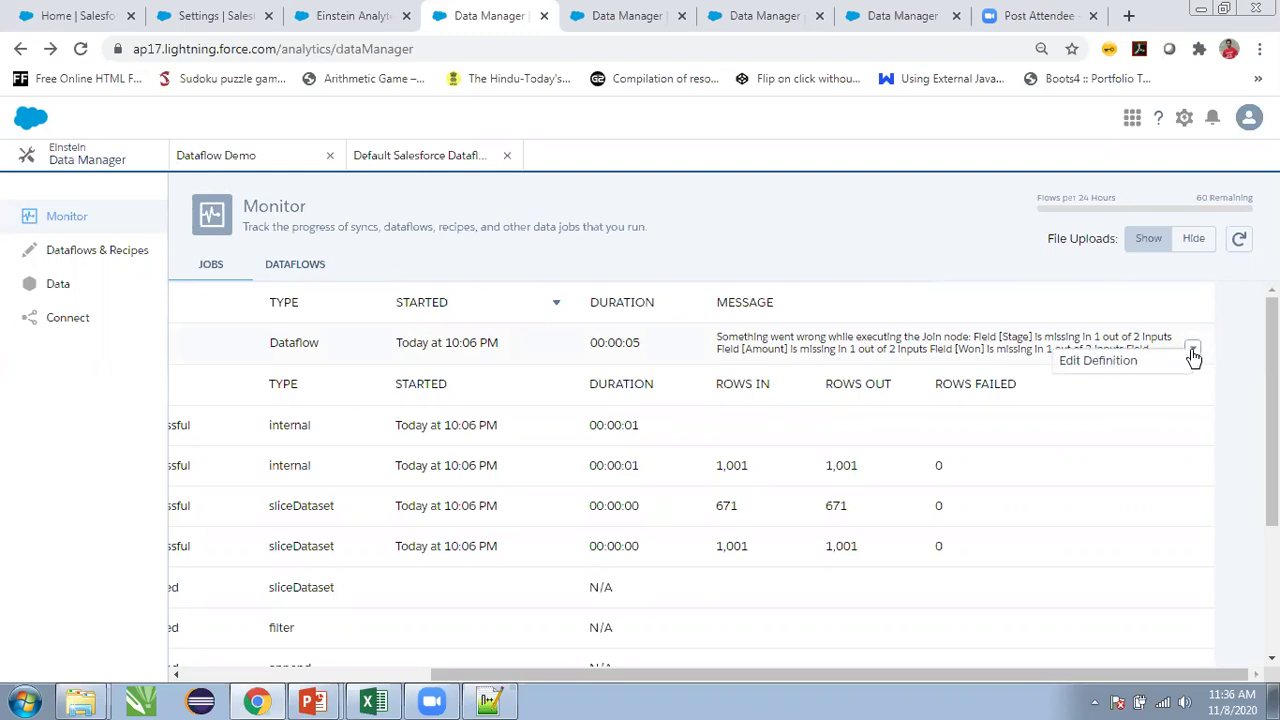
left_click(1174, 366)
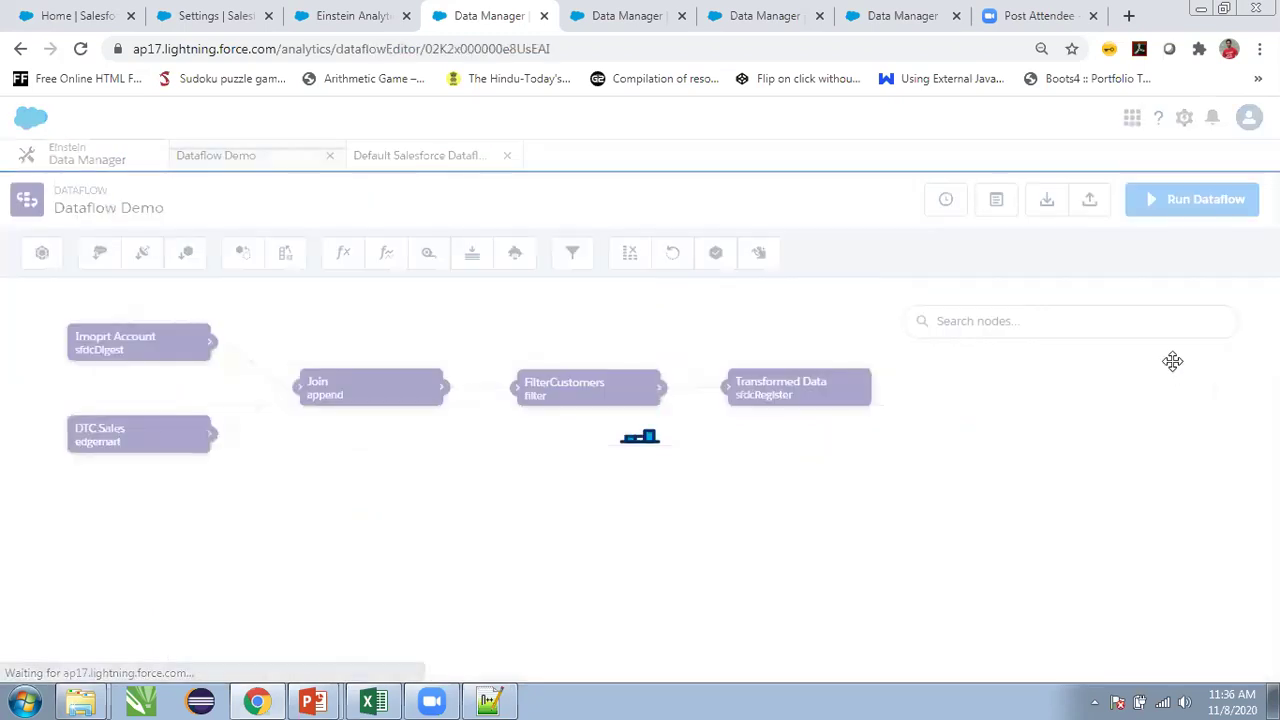
left_click(392, 401)
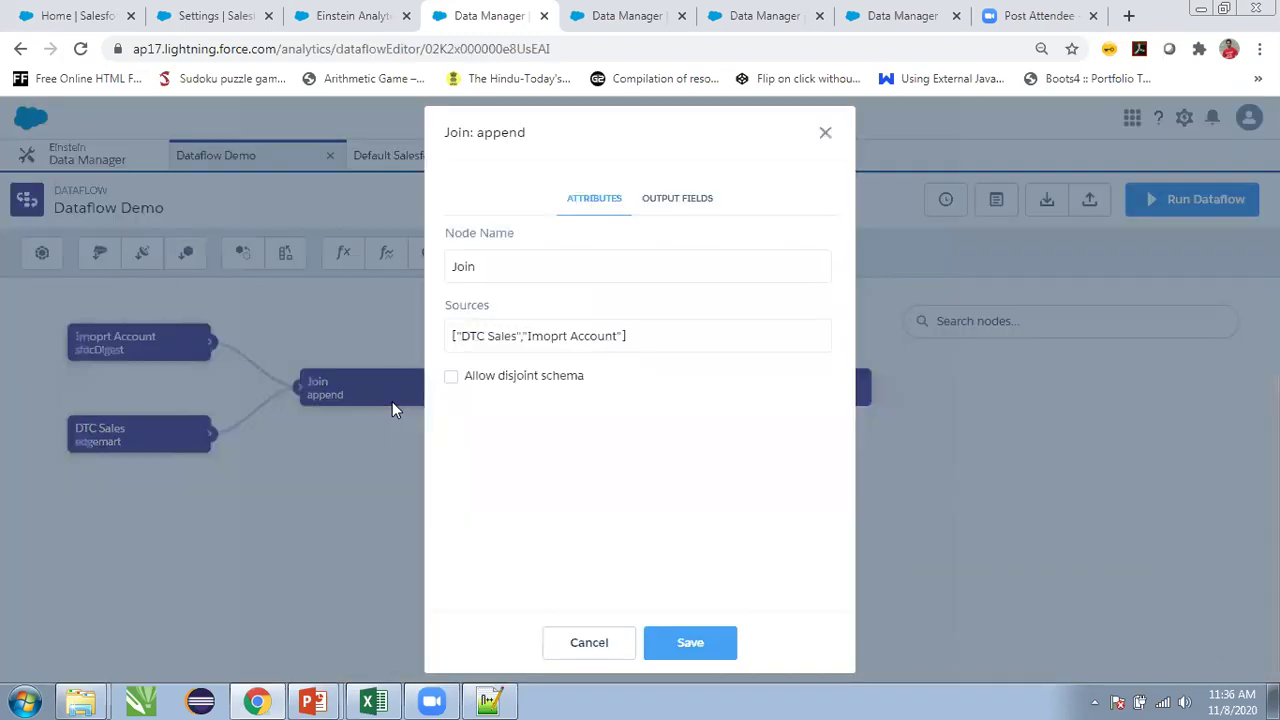
left_click(452, 378)
left_click(679, 197)
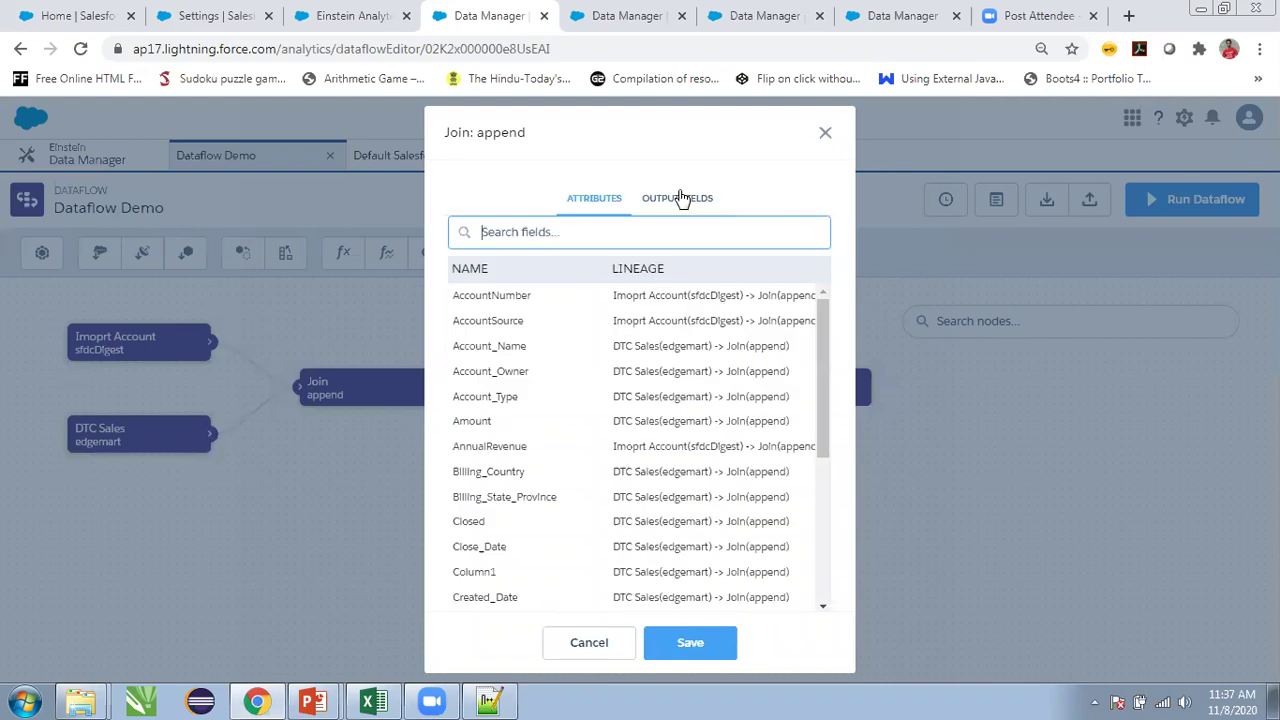
scroll(725, 400, "down", 3)
scroll(725, 400, "up", 5)
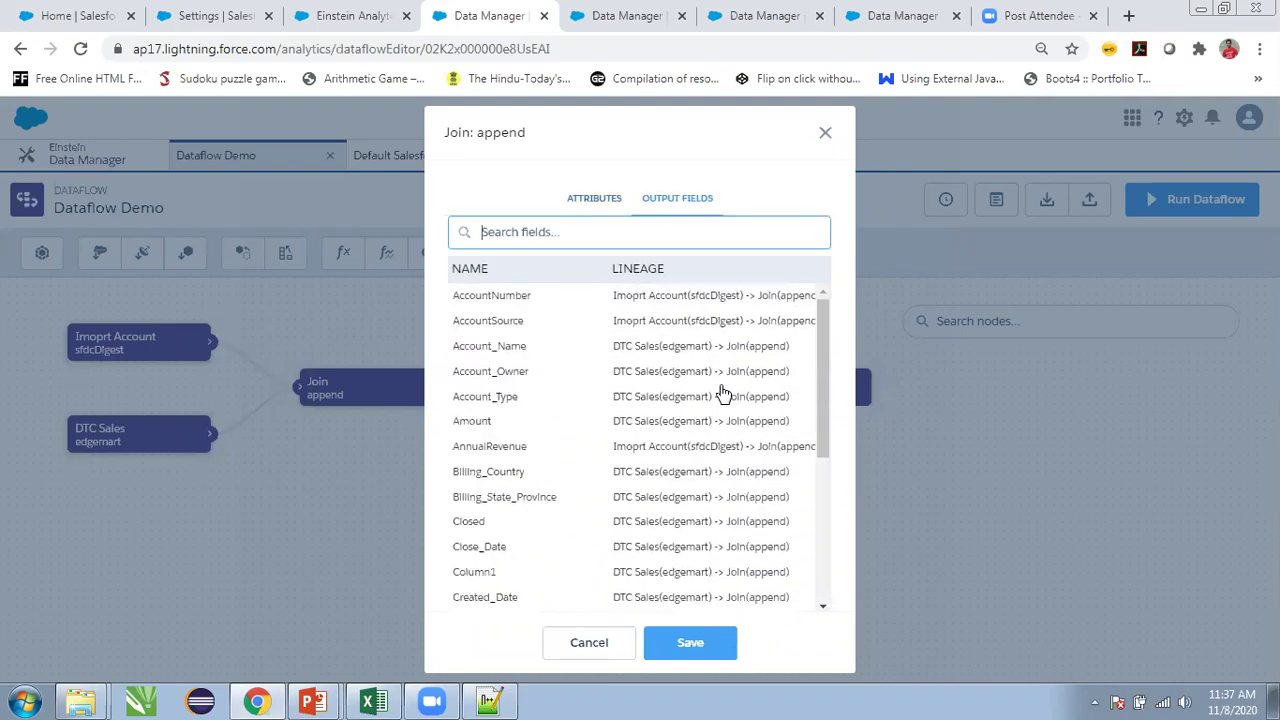
left_click(690, 642)
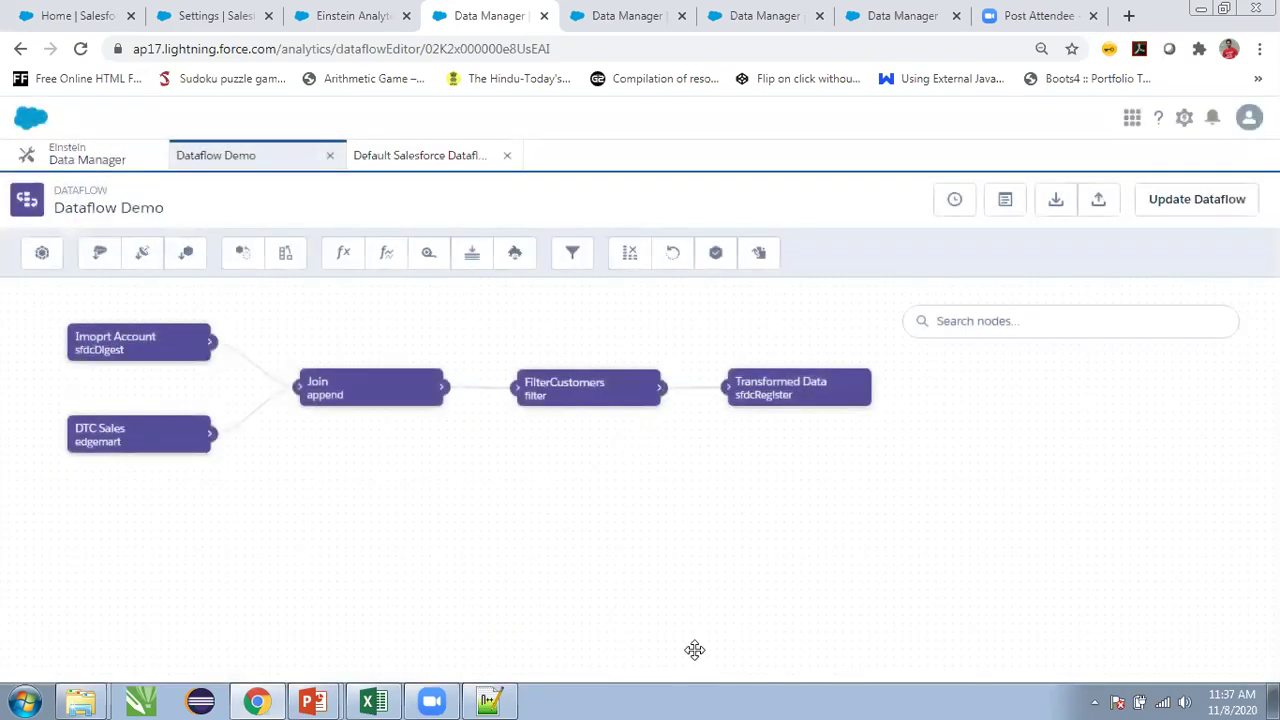
- Update Dataflow Demo with the changed Join node, run it and go to the data monitor
left_click(1158, 205)
left_click(840, 465)
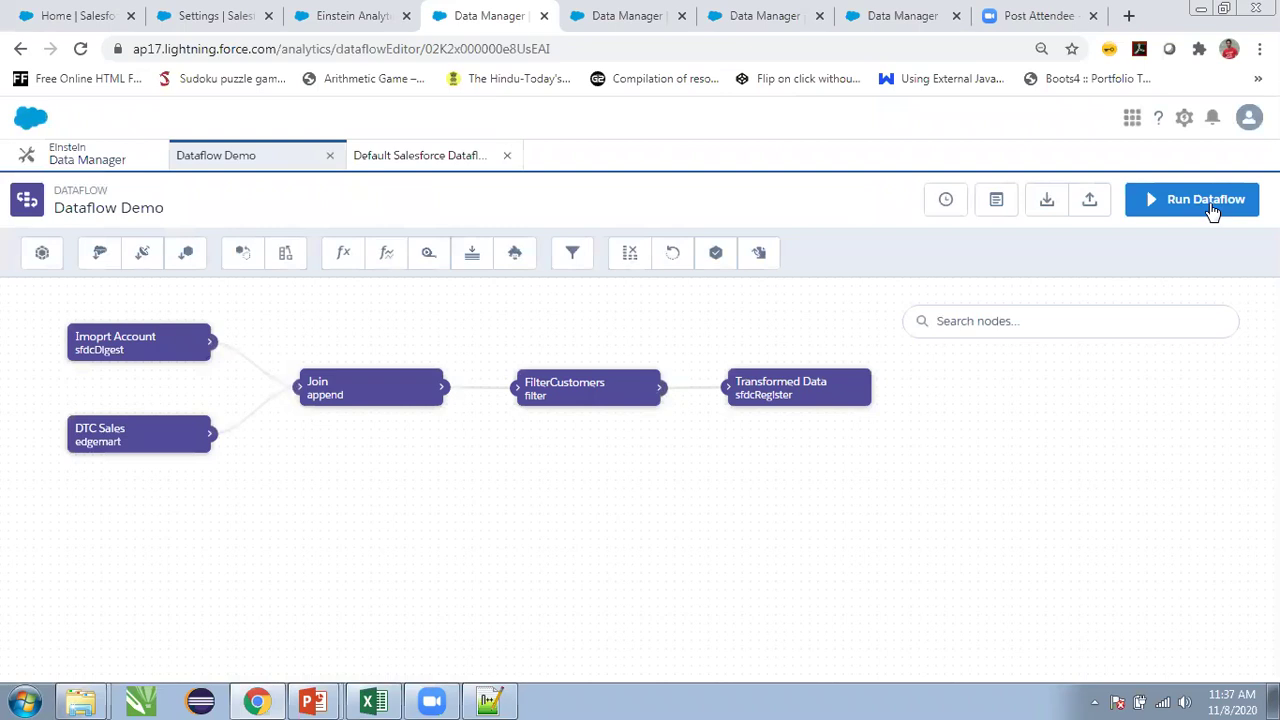
left_click(1209, 203)
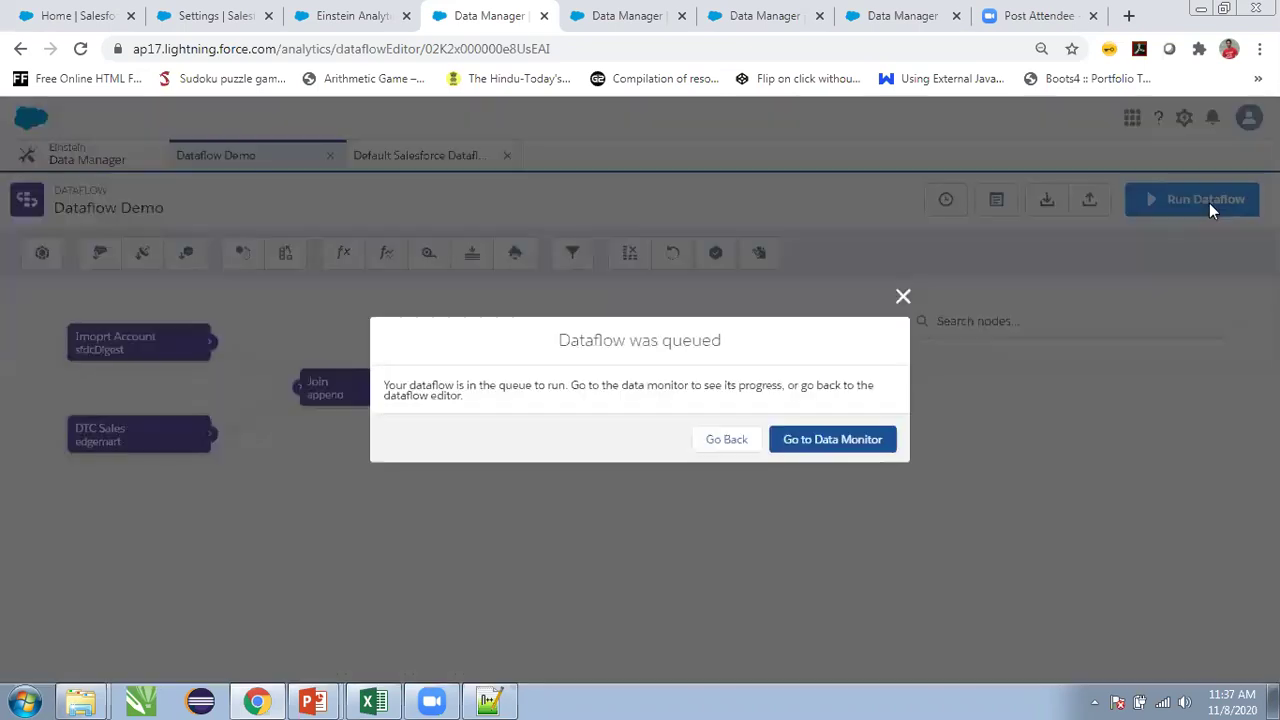
left_click(838, 441)
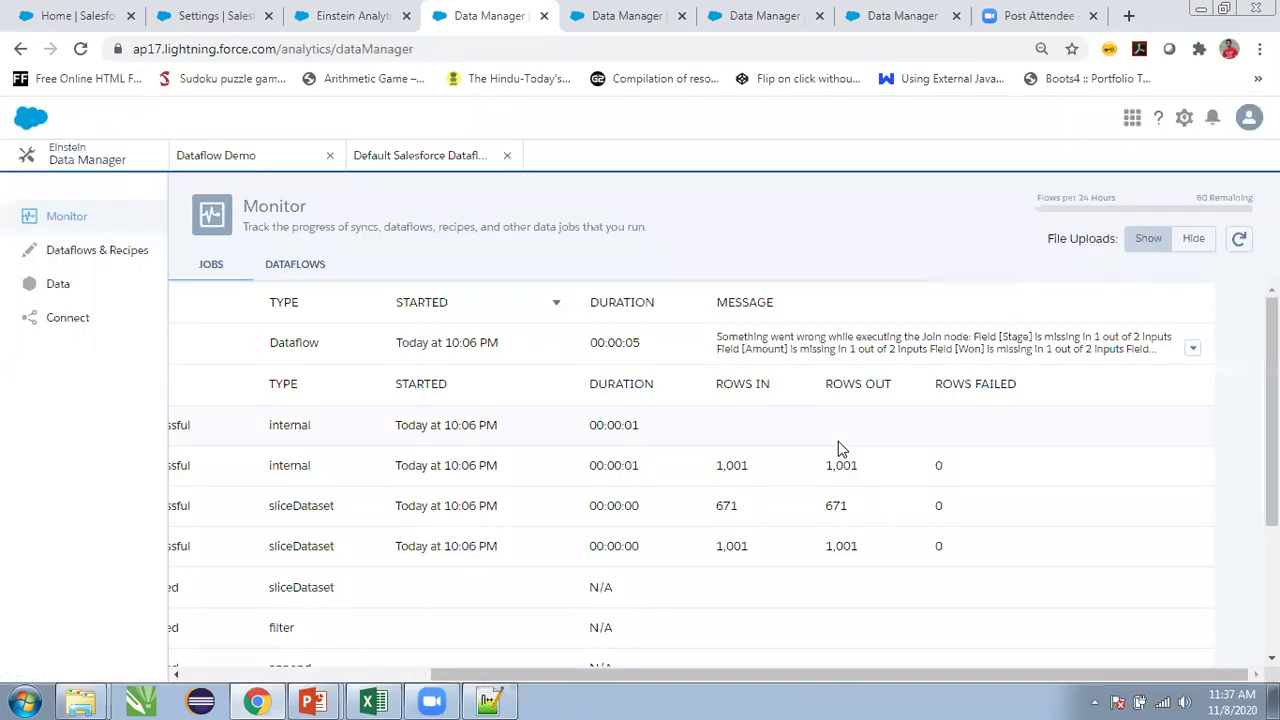
- Refresh the job list and examine the newest Dataflow Demo run's node statuses and full message
scroll(838, 441, "left", 5)
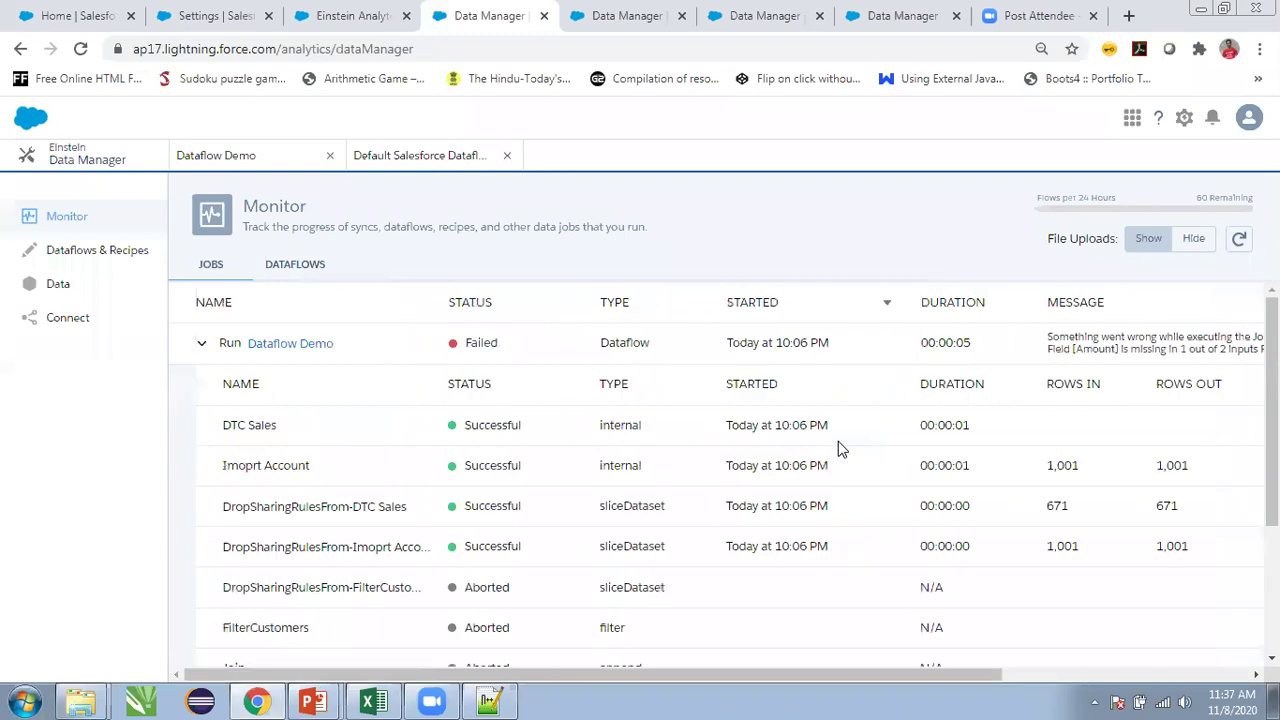
left_click(204, 346)
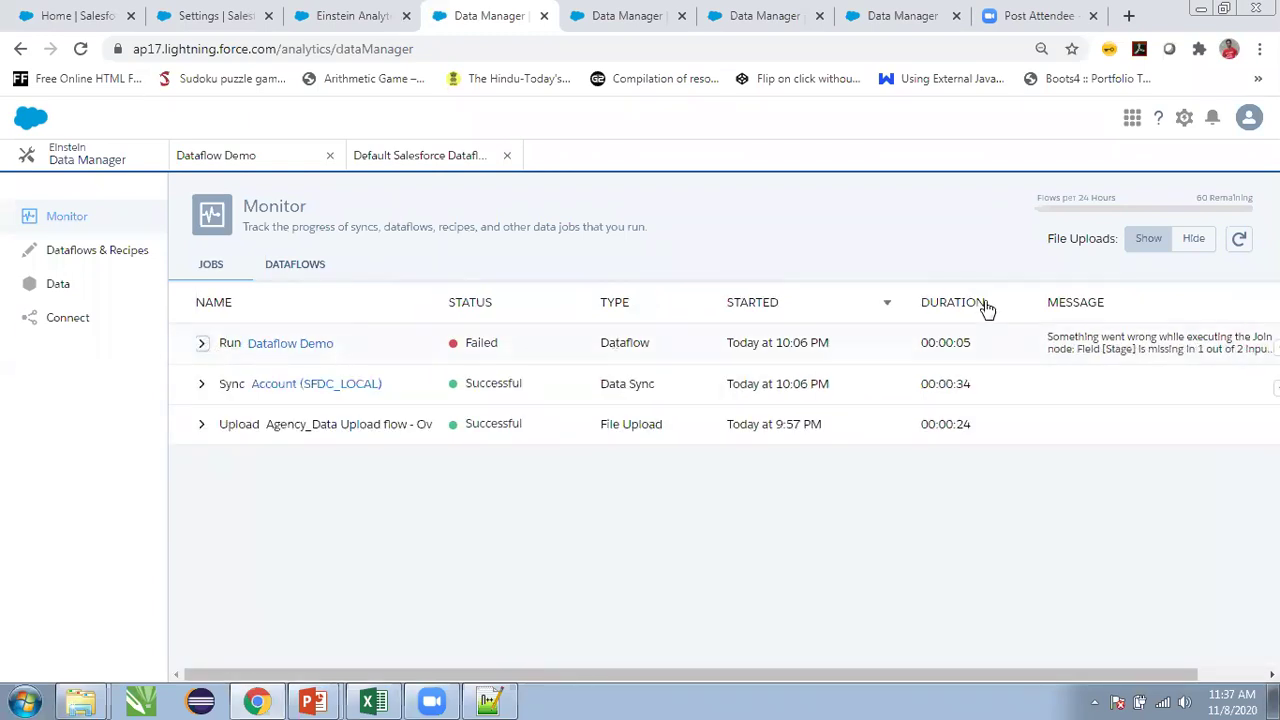
left_click(1238, 243)
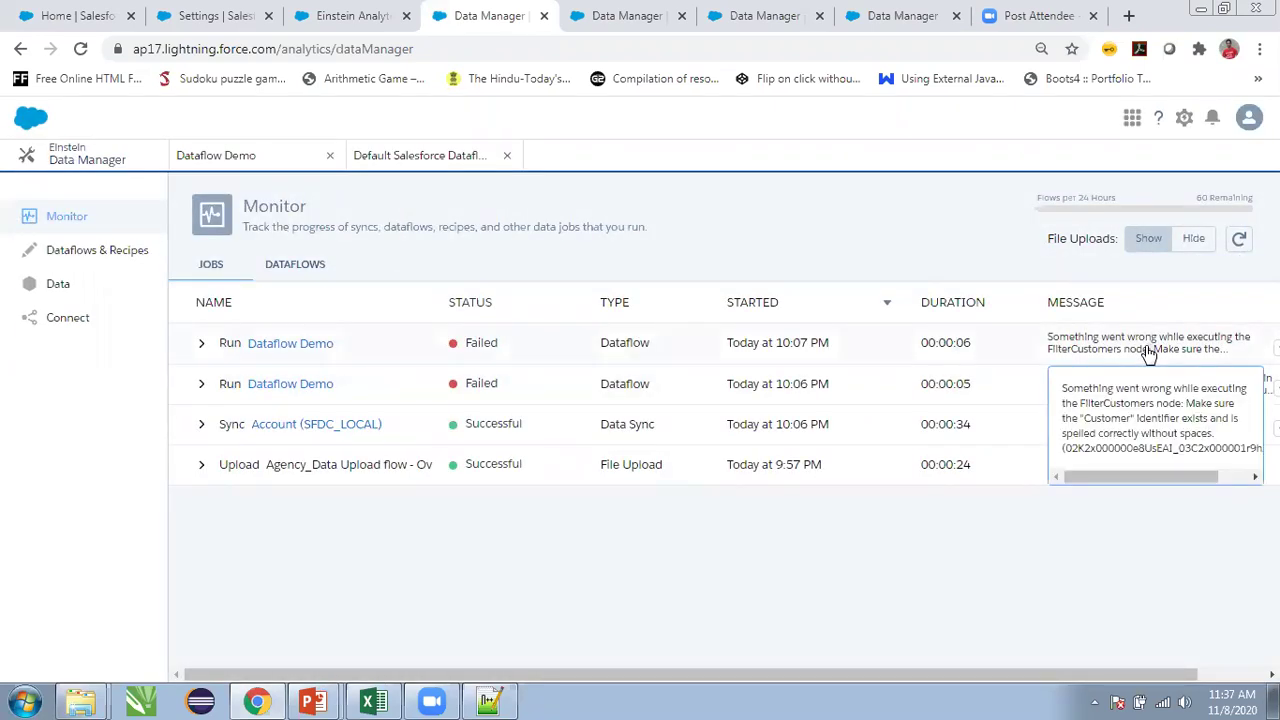
left_click(201, 344)
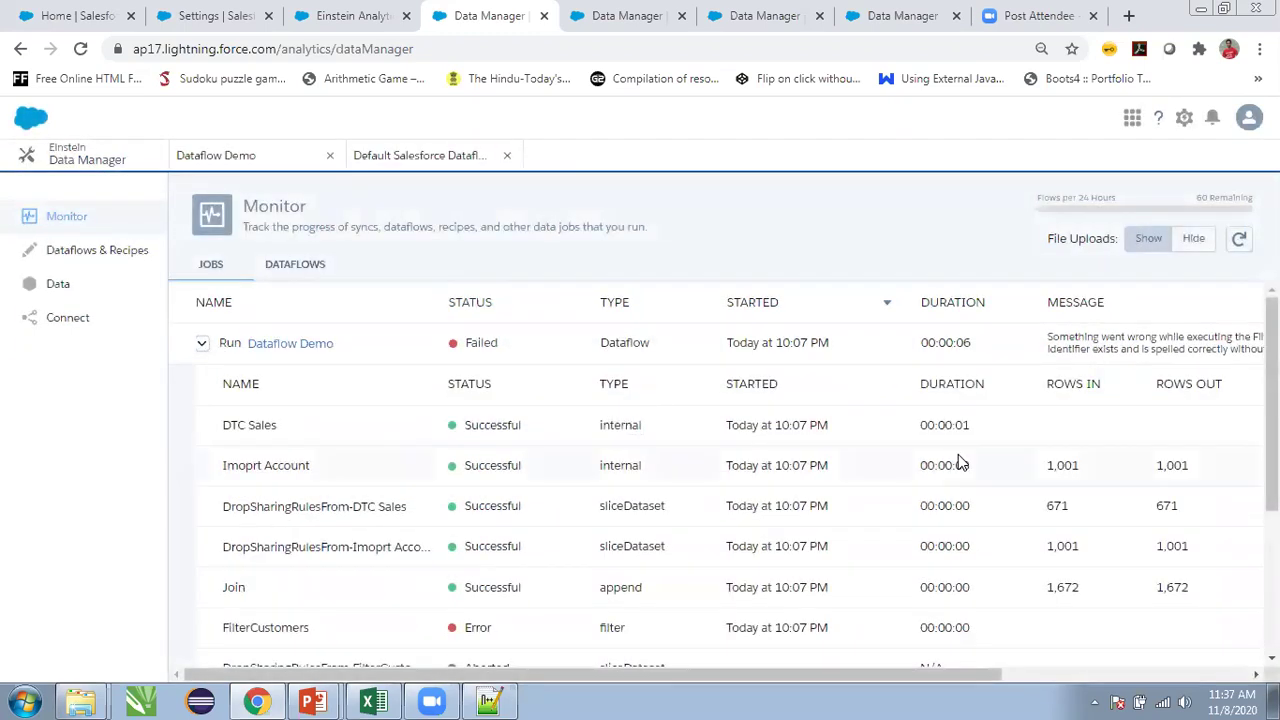
scroll(958, 462, "right", 5)
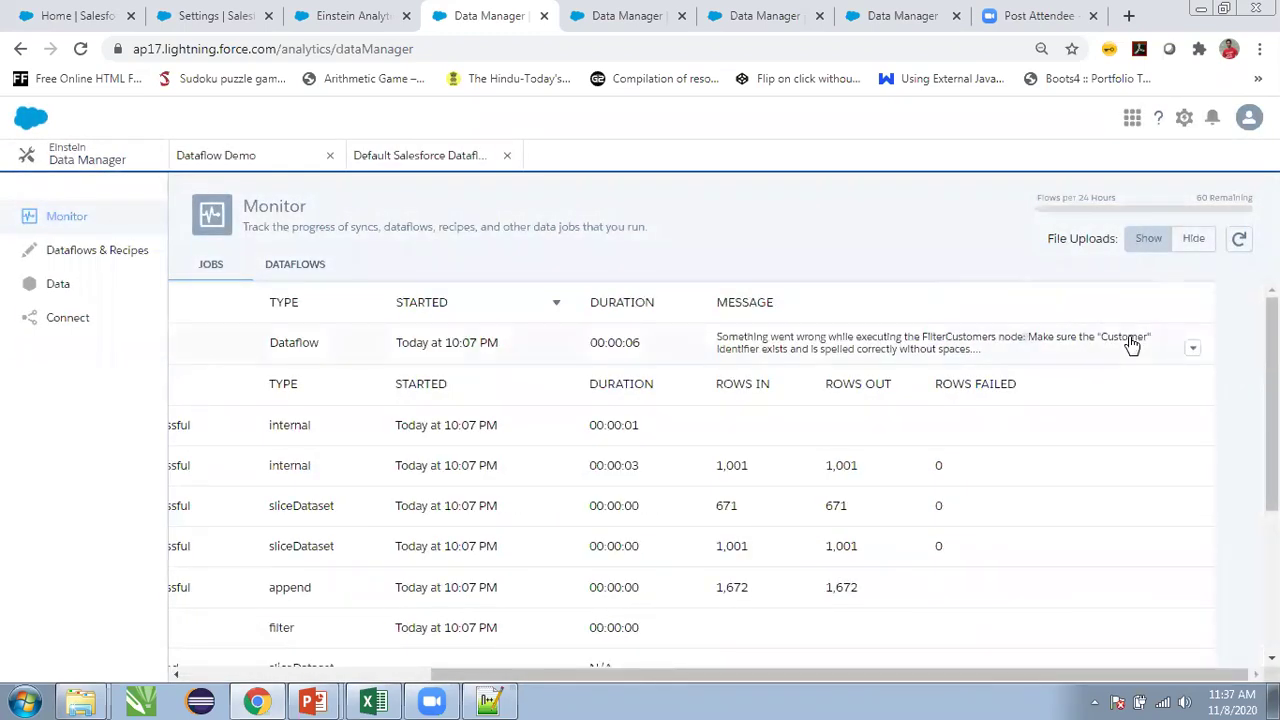
- Open the Account object's Fields & Relationships in the Salesforce Setup Object Manager, dismissing the admin settings prompt
left_click(318, 12)
left_click(211, 9)
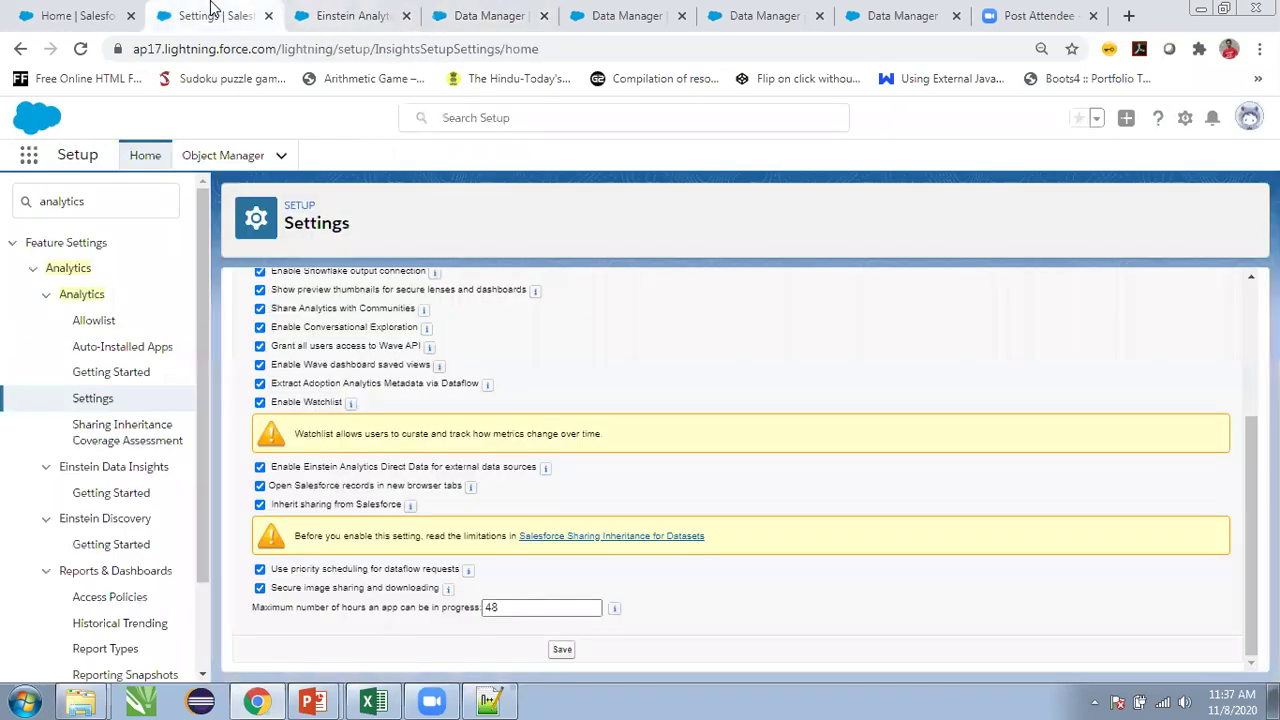
left_click(252, 155)
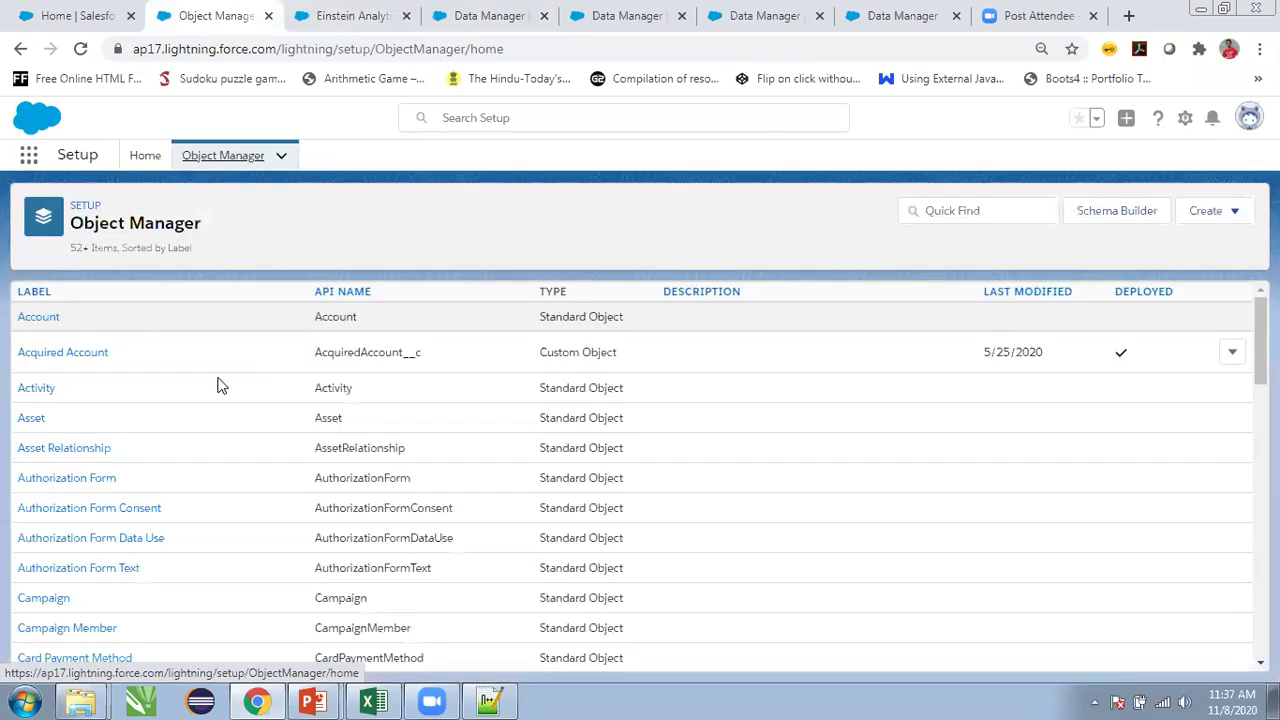
left_click(238, 316)
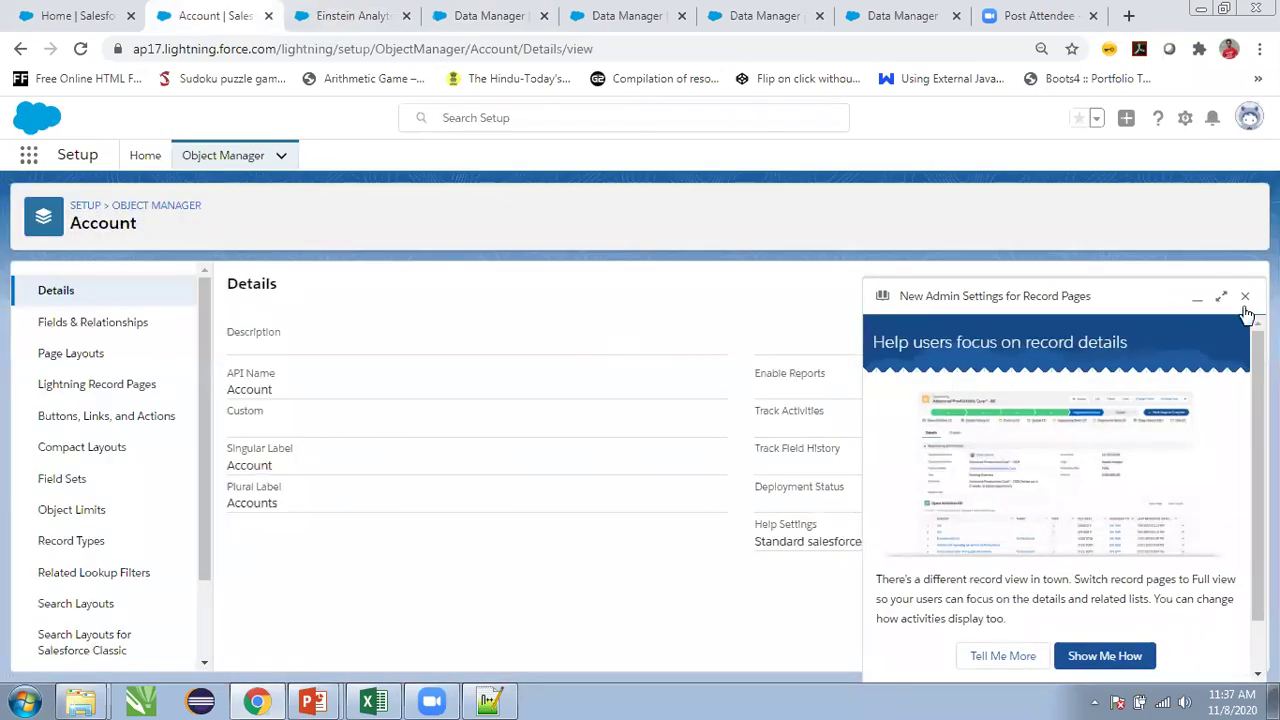
left_click(1246, 299)
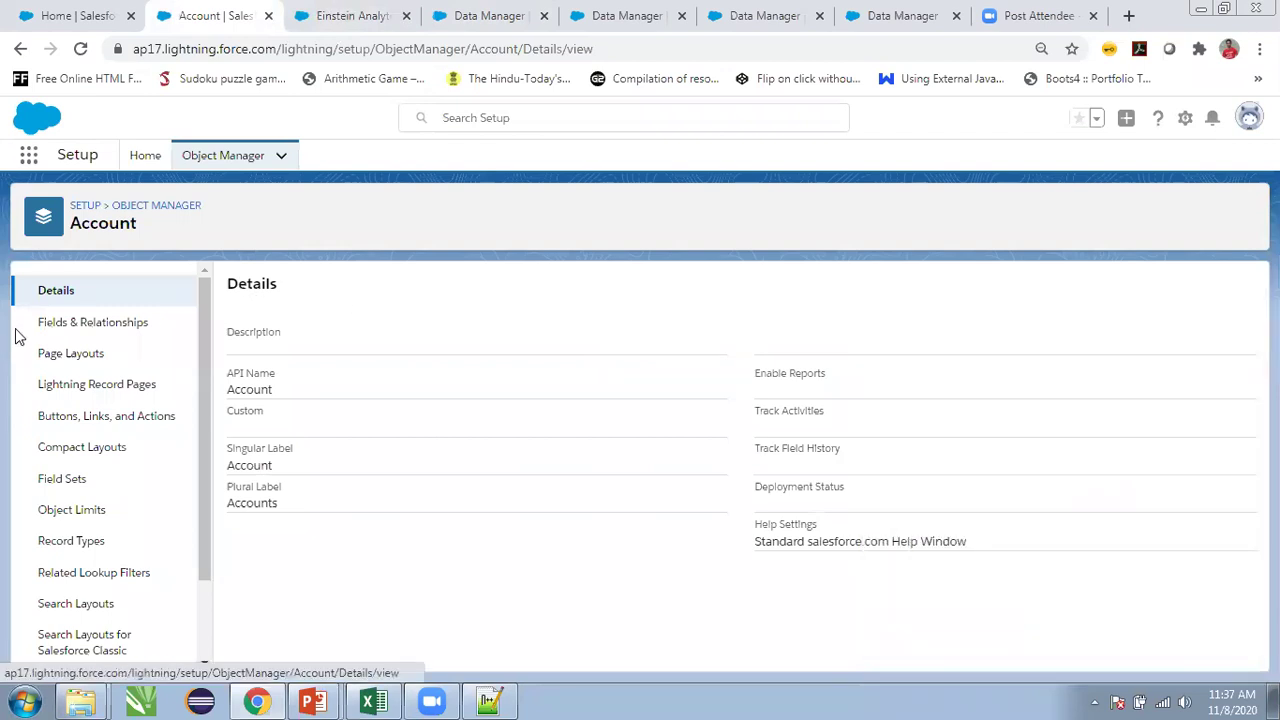
left_click(98, 336)
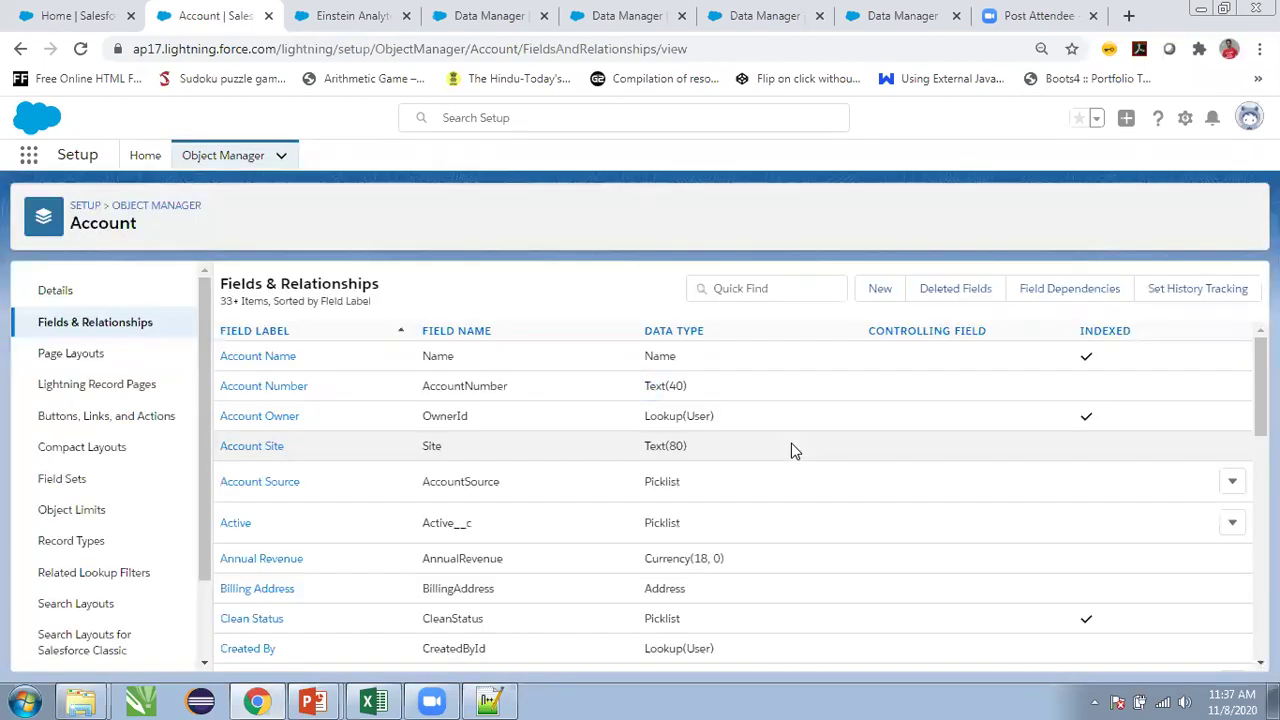
- Search the Account fields for "Account", open the Account Source field and review its picklist values
left_click(755, 295)
type("A")
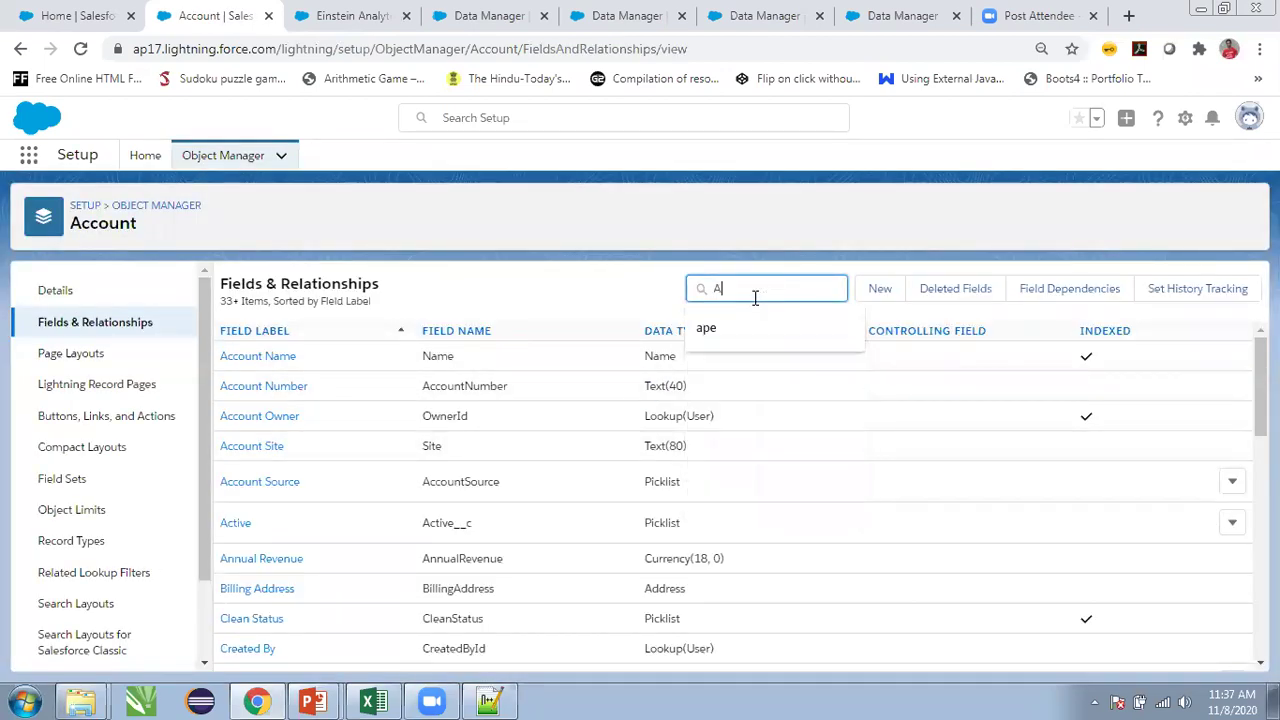
type("ccount")
left_click(233, 488)
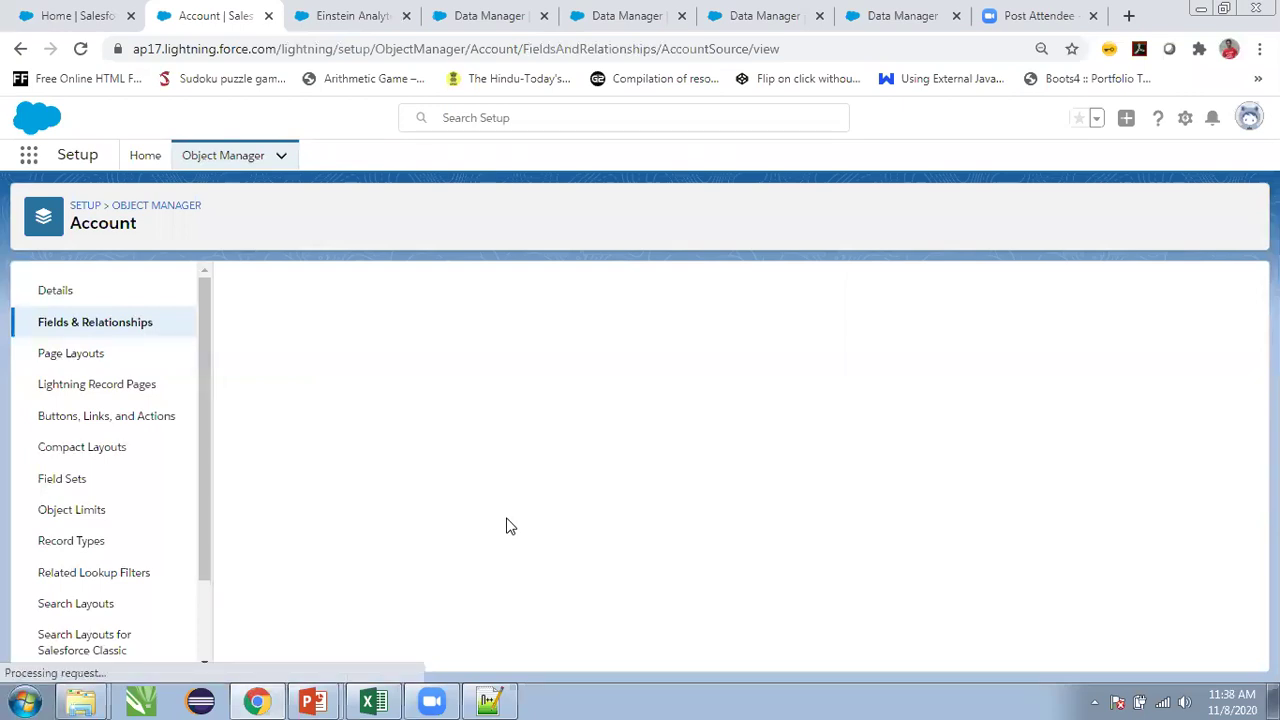
scroll(508, 524, "down", 3)
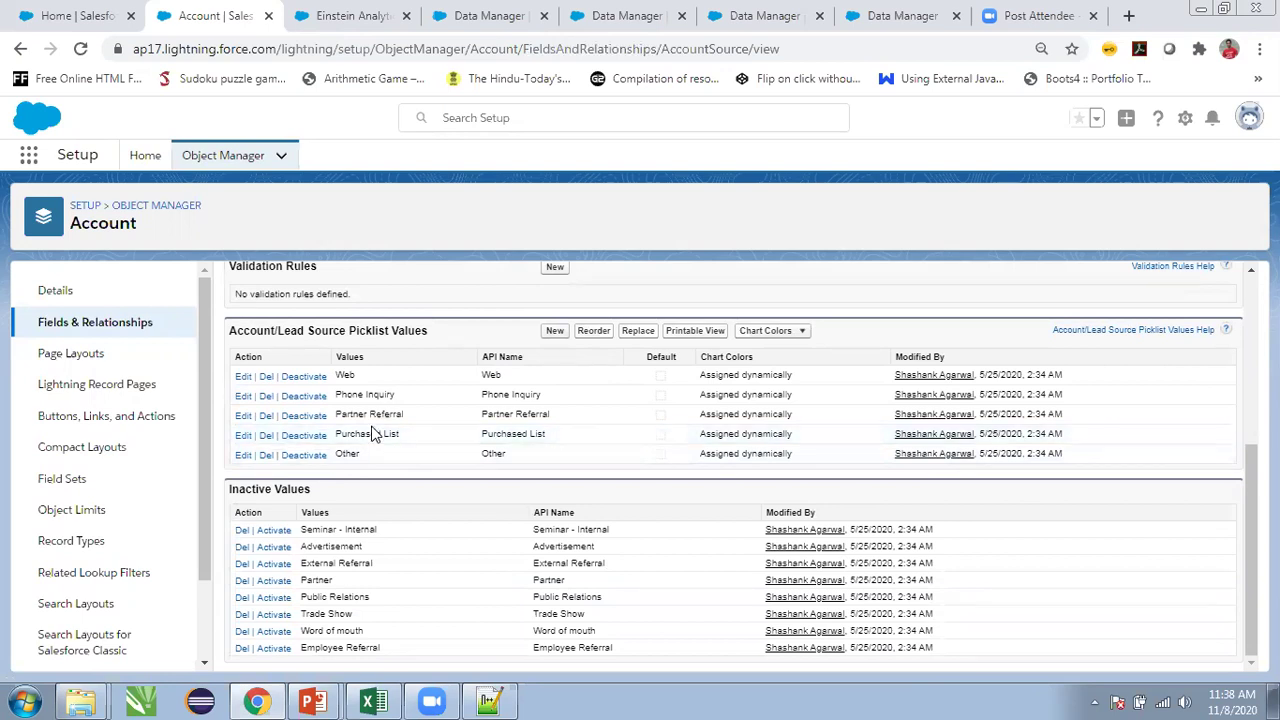
scroll(372, 434, "up", 2)
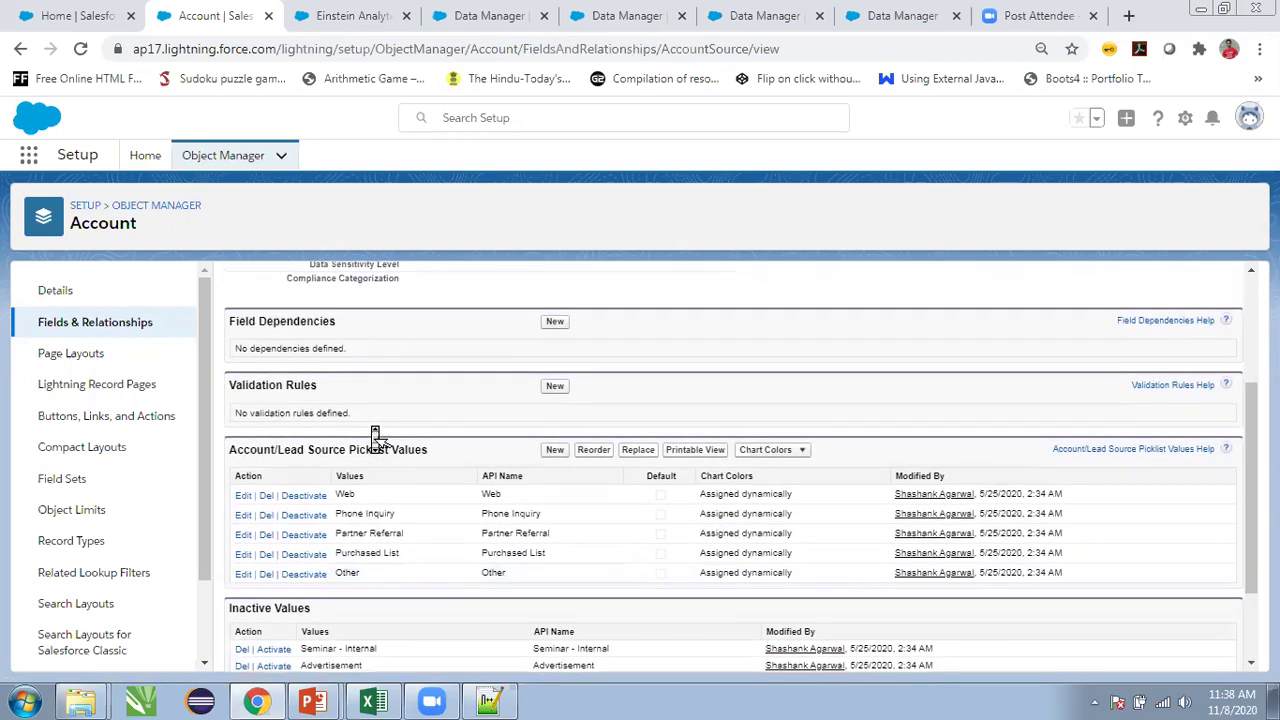
- Switch to Einstein Analytics Studio and close the Agency Data dataset to return to the Analytics home page
left_click(385, 12)
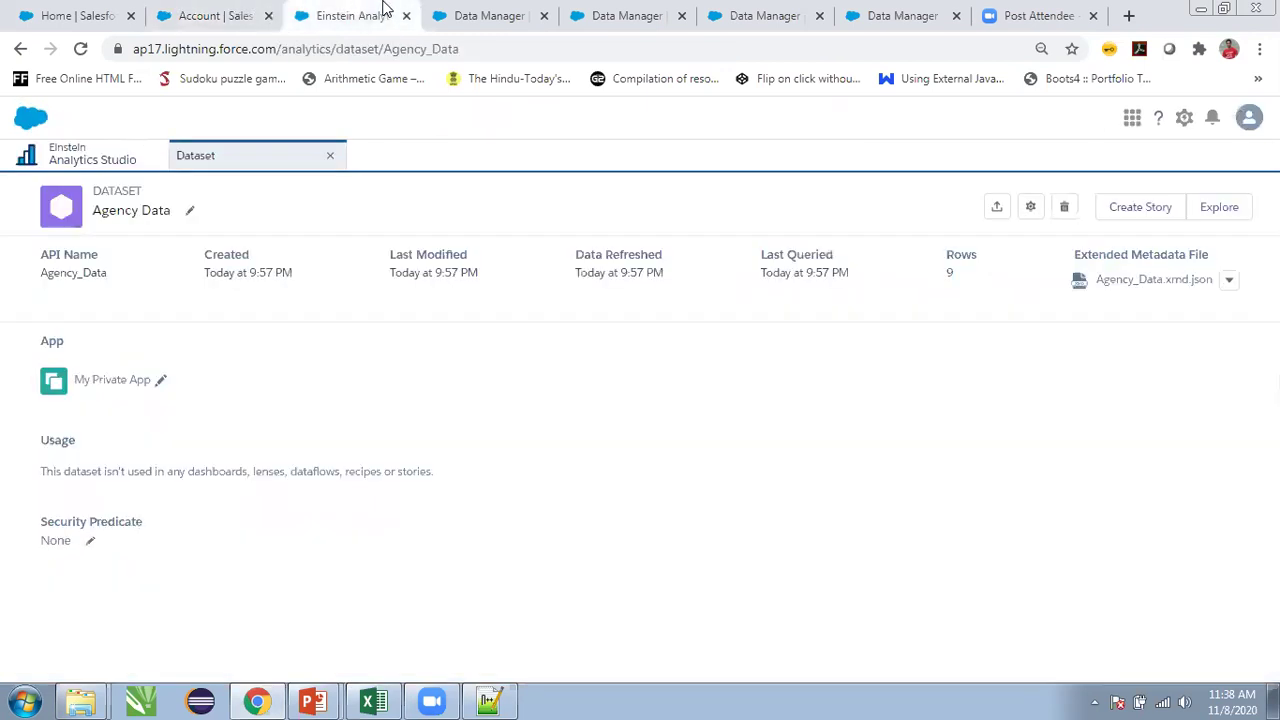
left_click(213, 12)
left_click(65, 12)
left_click(230, 12)
left_click(488, 13)
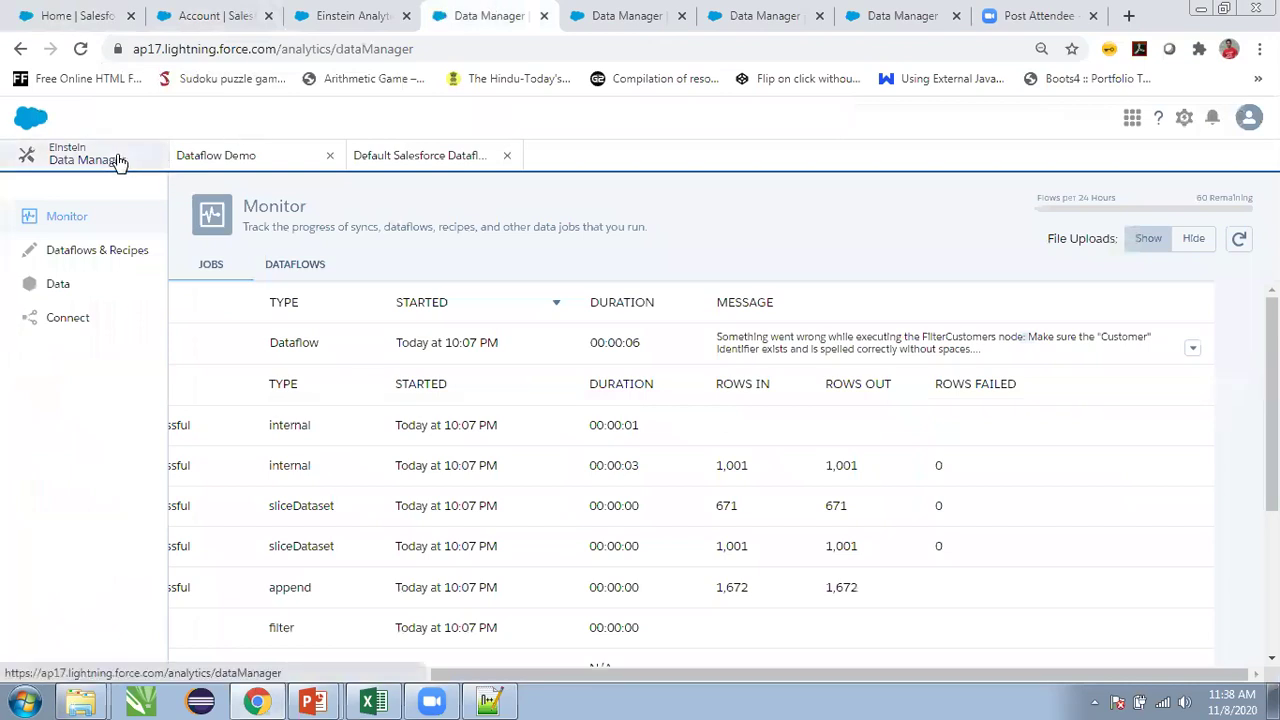
left_click(314, 12)
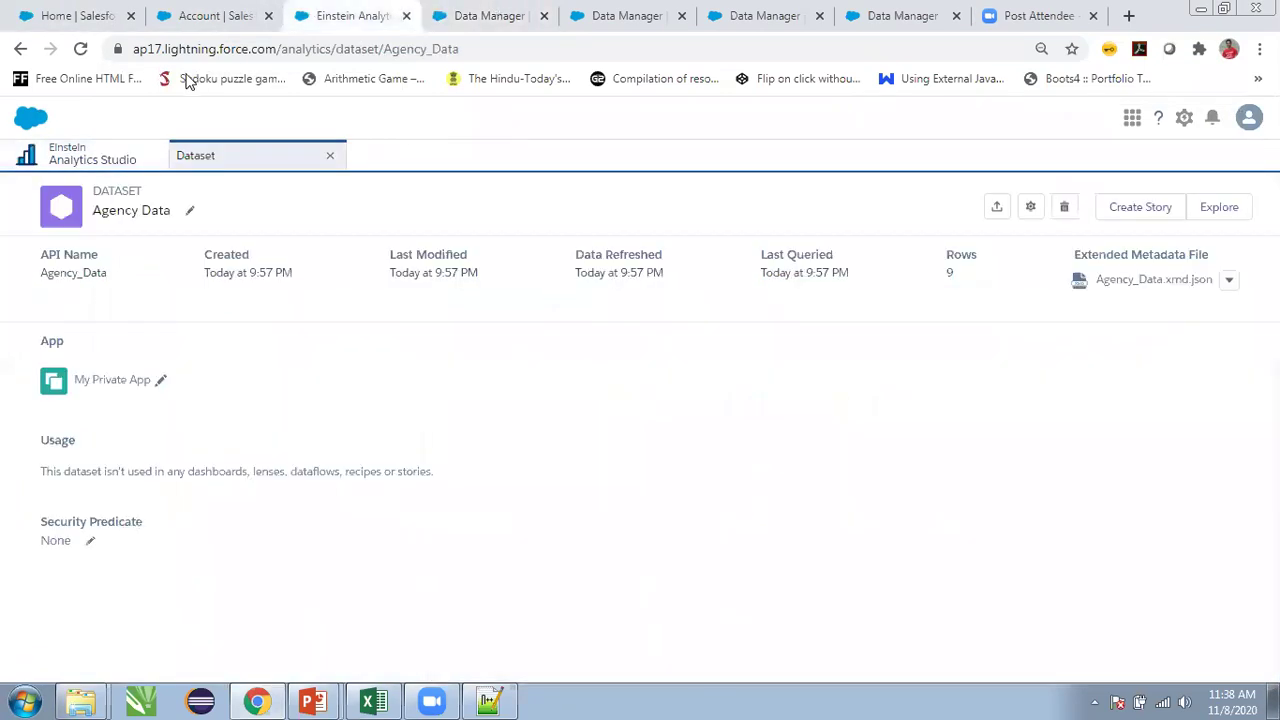
left_click(331, 158)
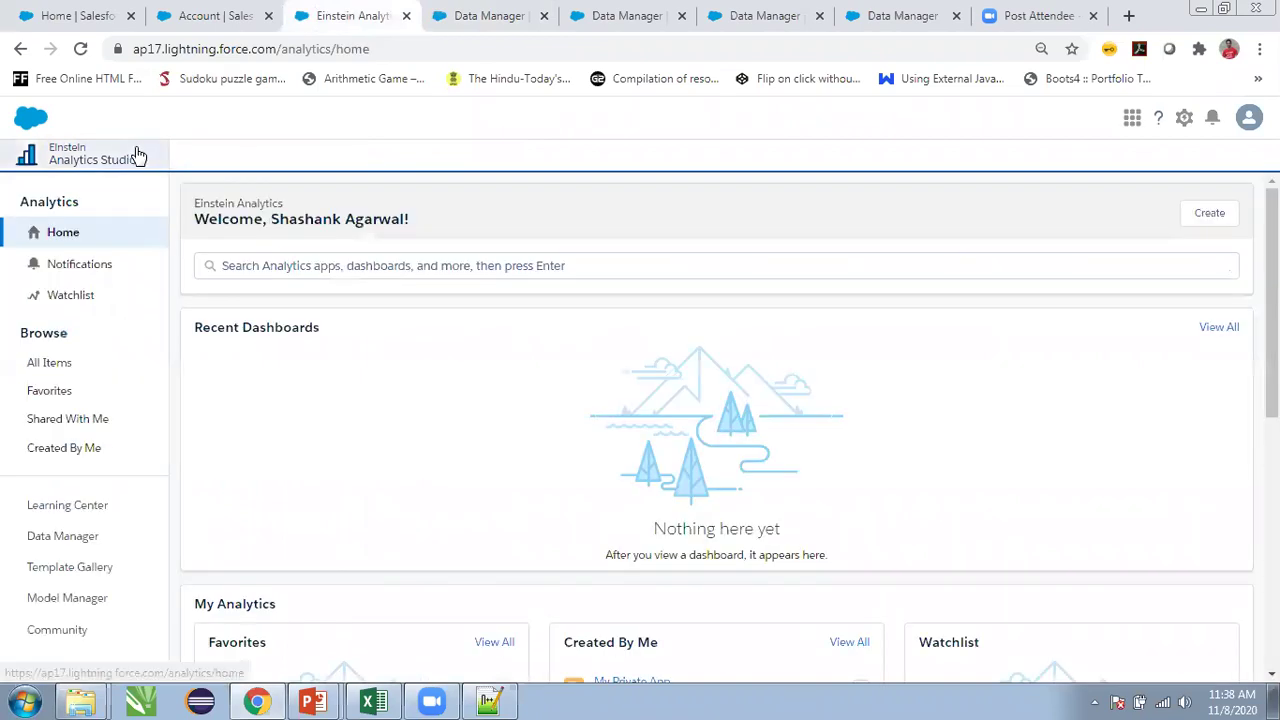
- Create a new blank Analytics dashboard
left_click(1210, 216)
left_click(1190, 272)
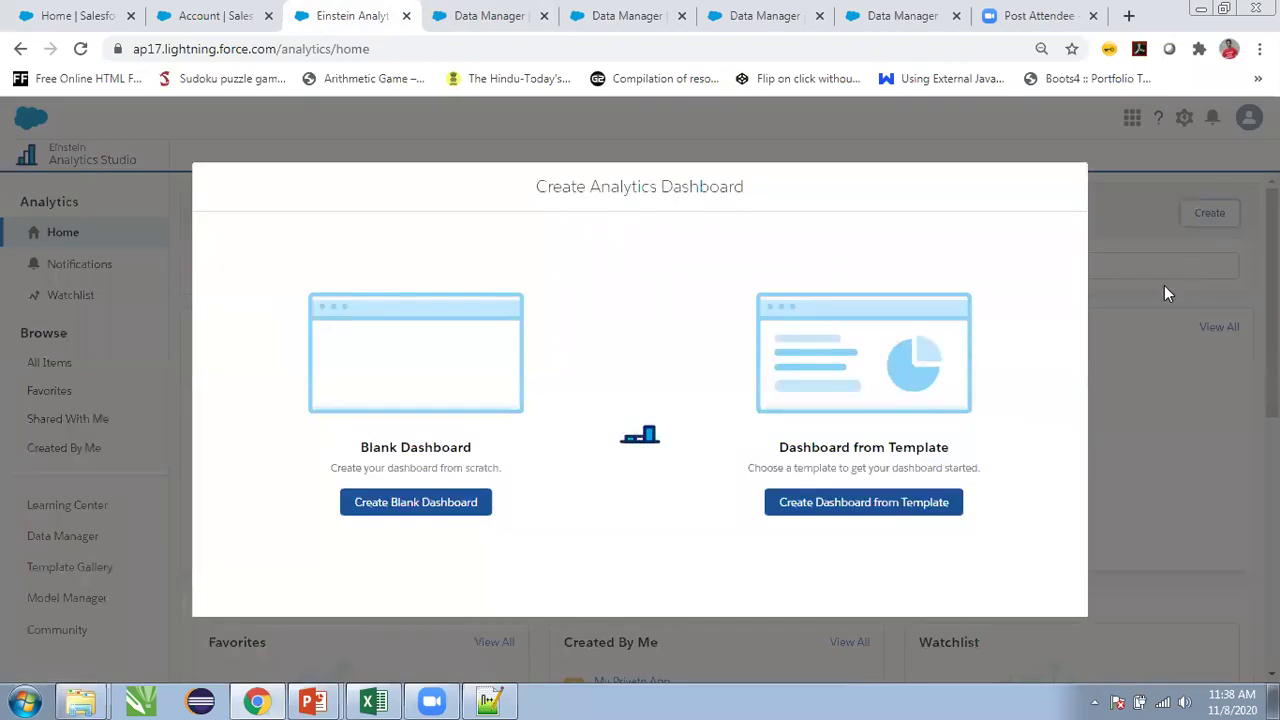
left_click(437, 502)
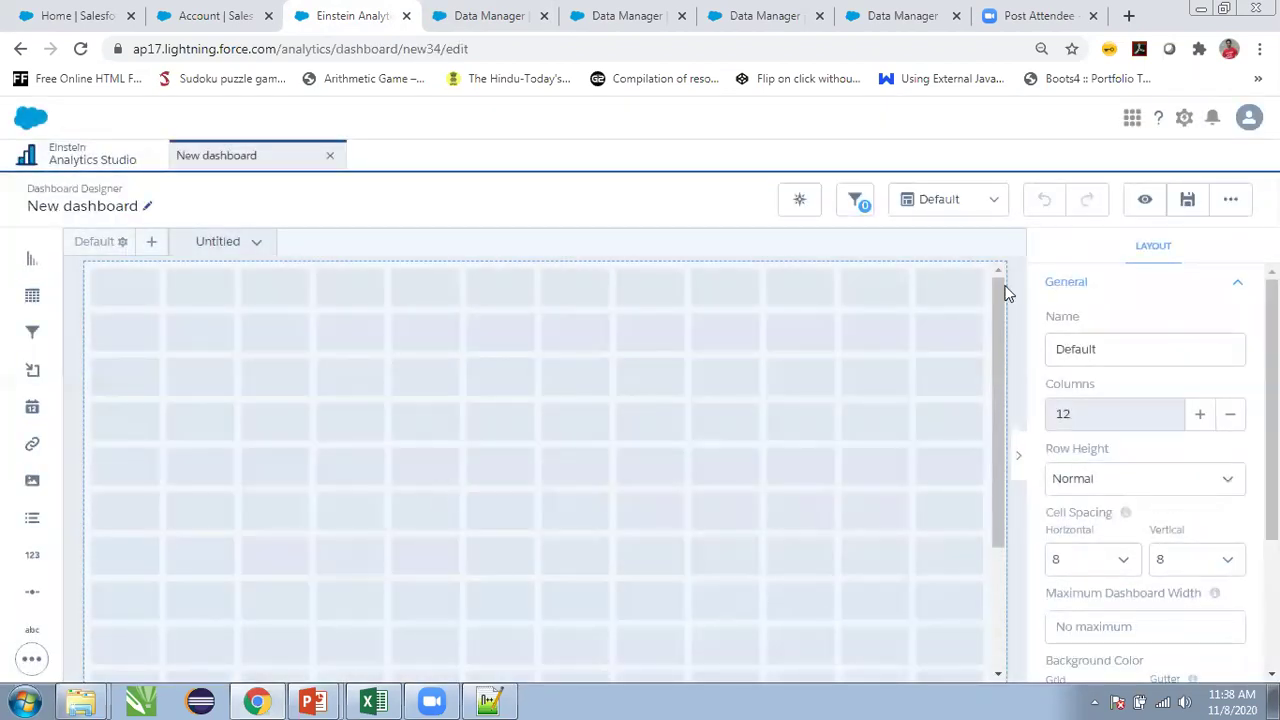
- Create a dashboard query on the Salesforce Direct object Account and group its bars by AccountSource
left_click(1231, 213)
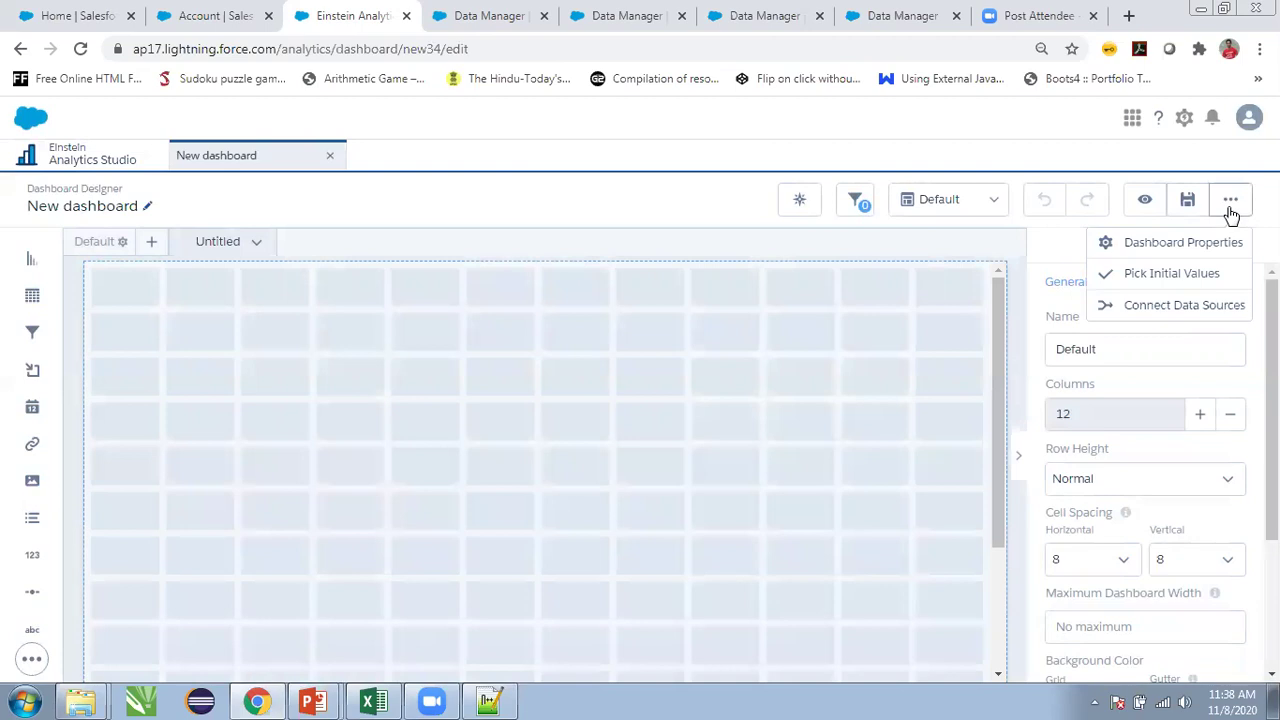
left_click(1045, 300)
left_click(899, 375)
triple_click(1220, 264)
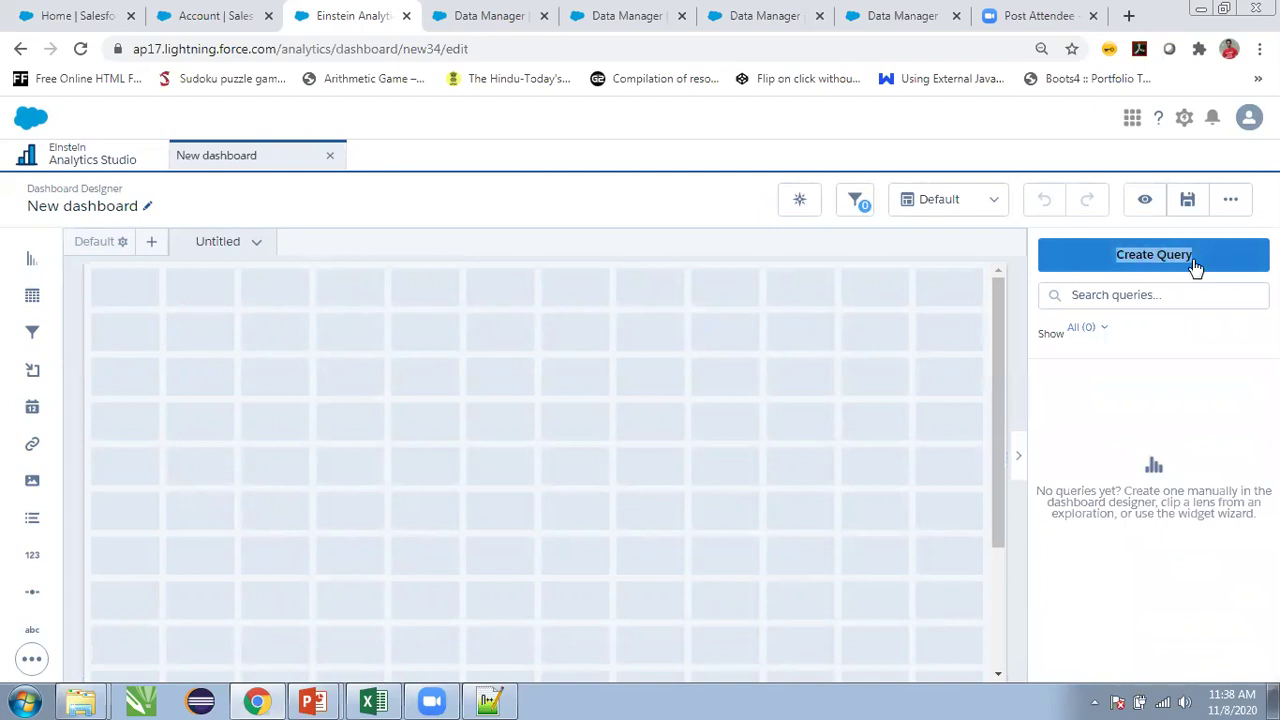
left_click(1192, 259)
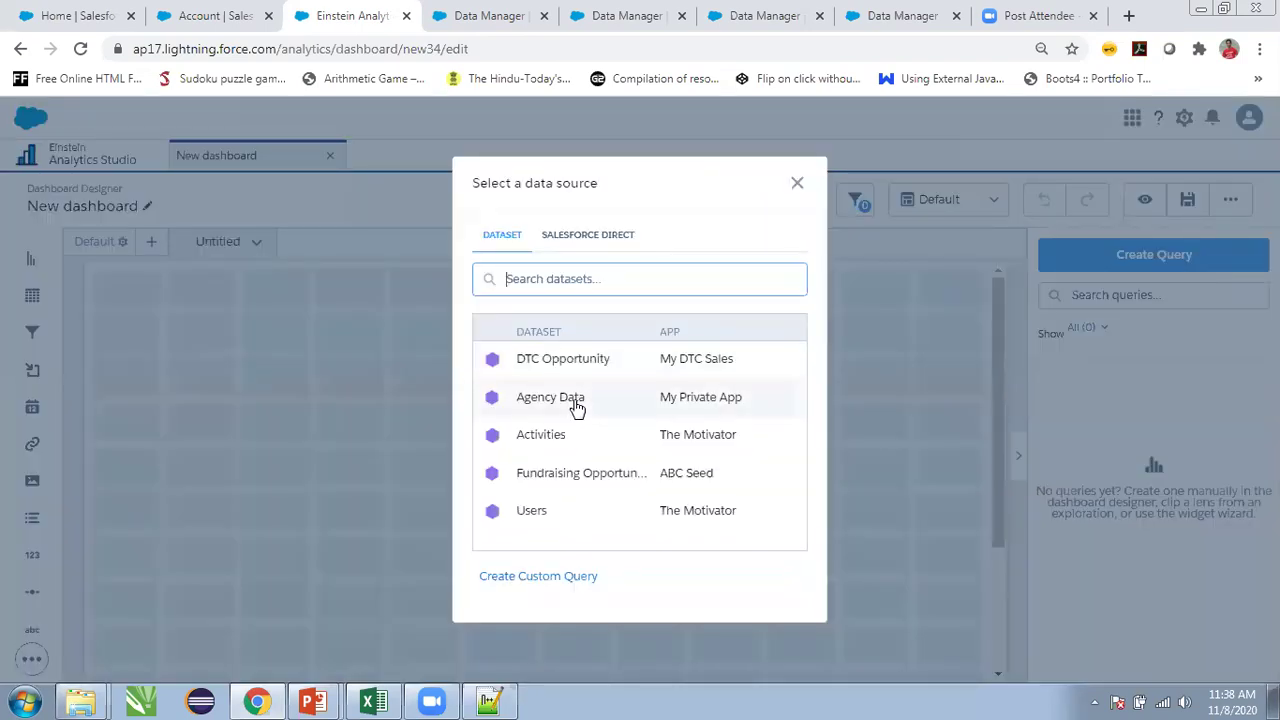
left_click(612, 246)
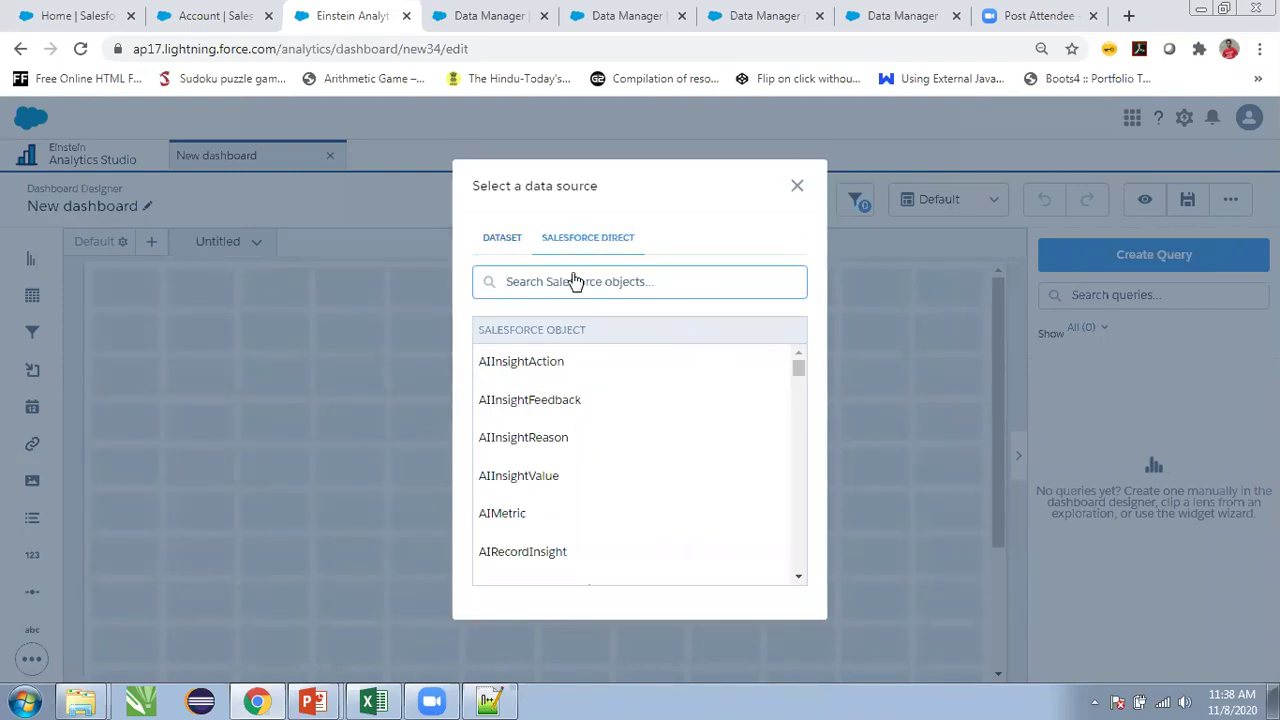
type("Acc")
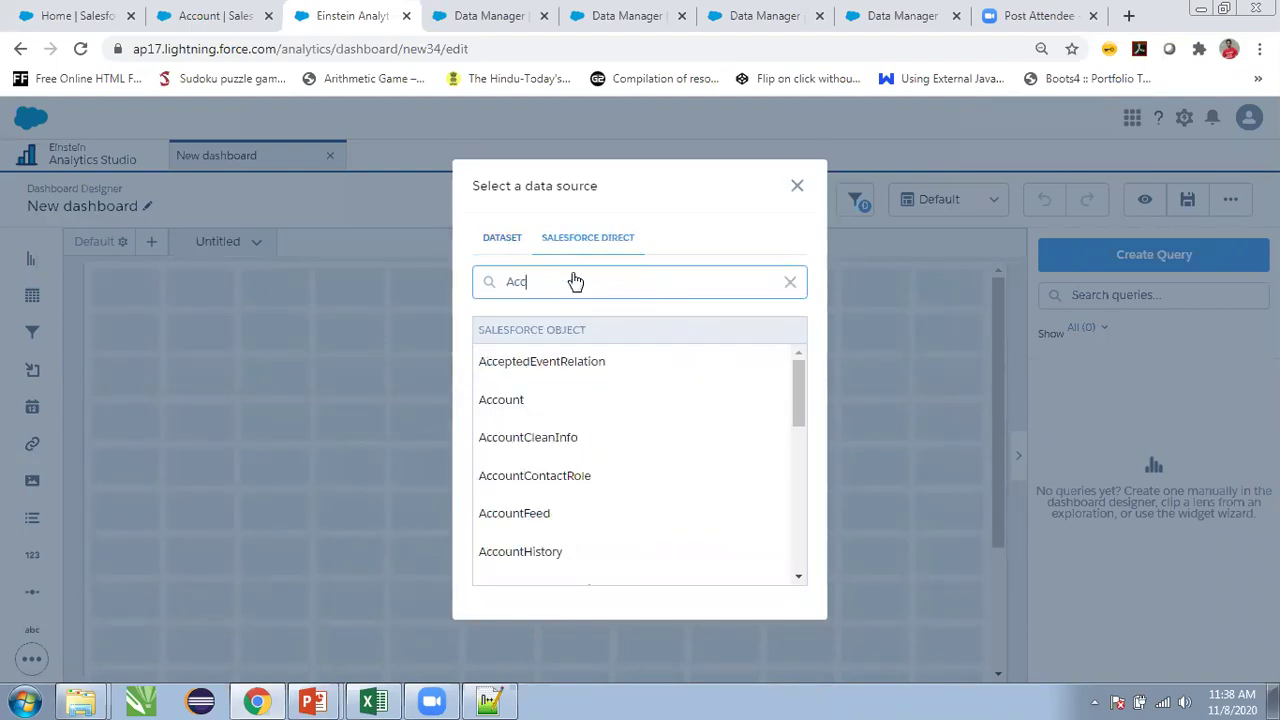
left_click(510, 416)
left_click(510, 416)
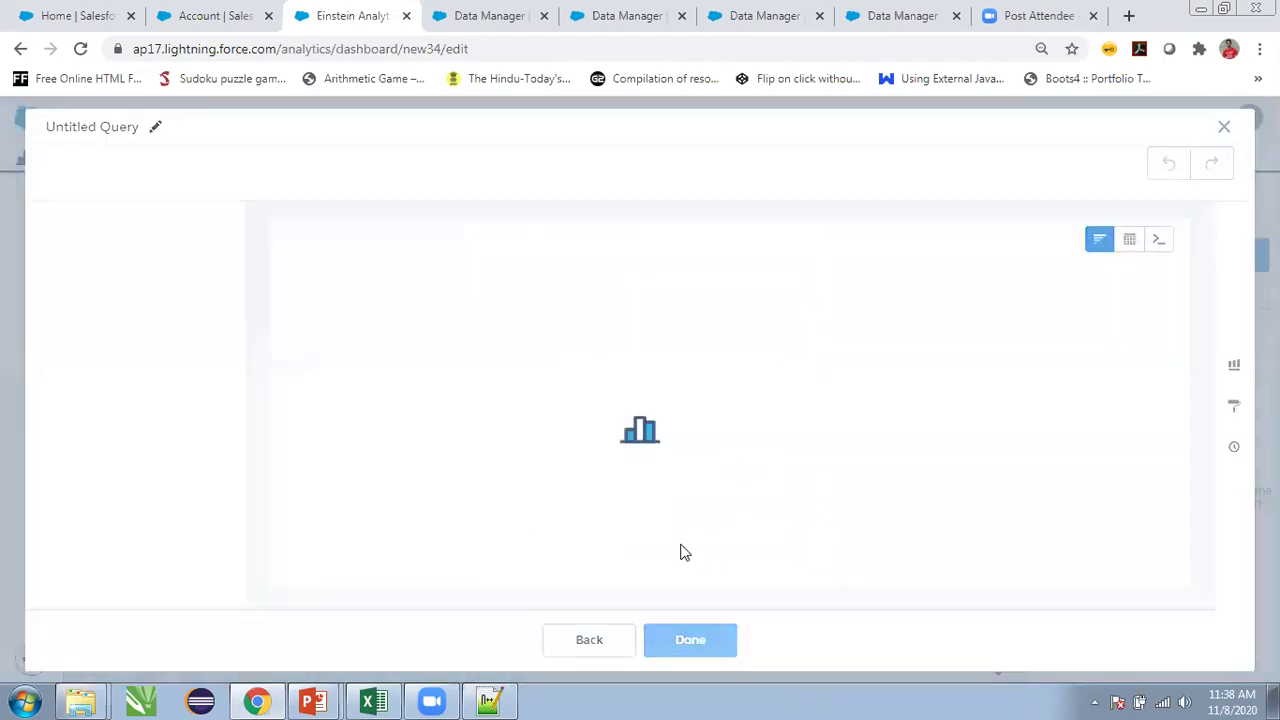
left_click(138, 459)
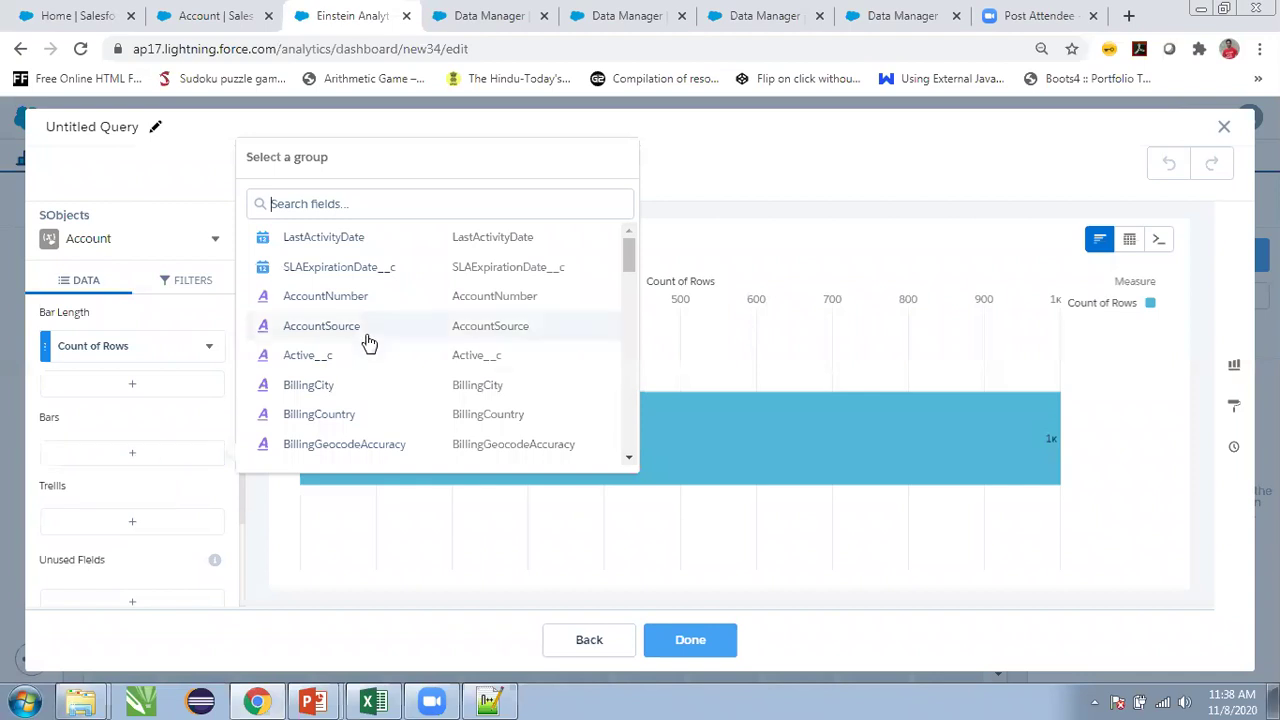
left_click(366, 339)
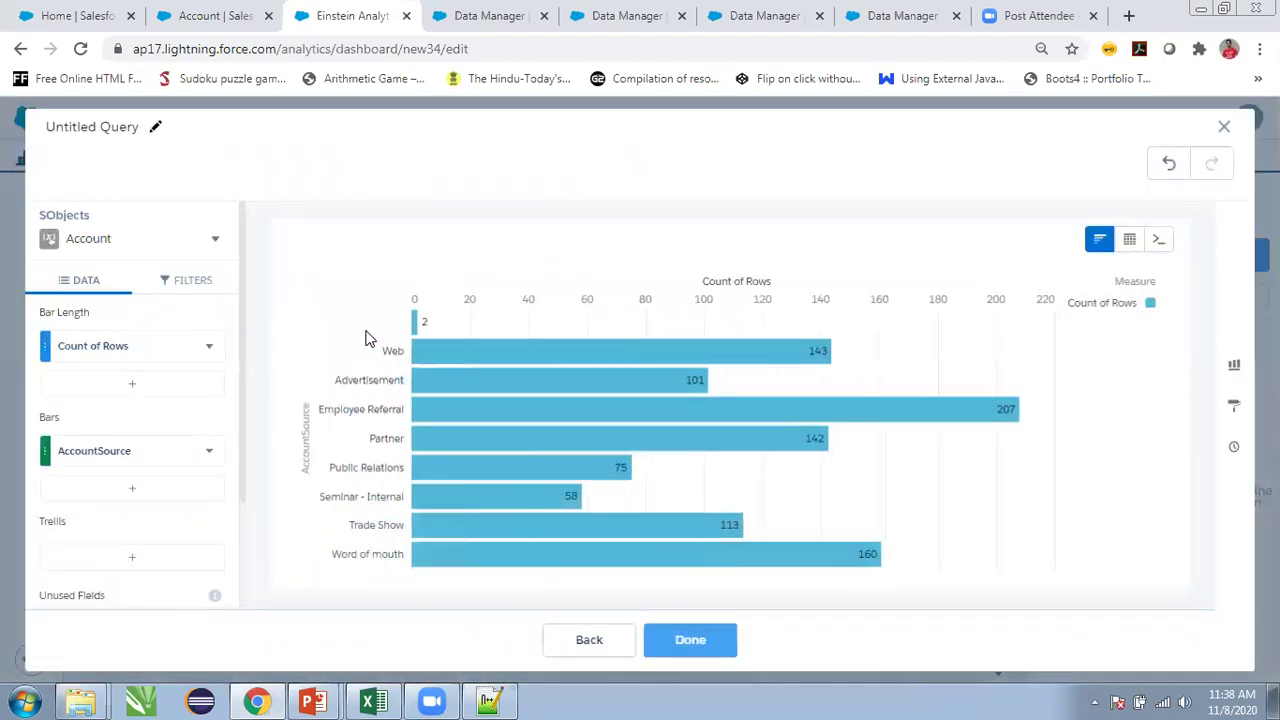
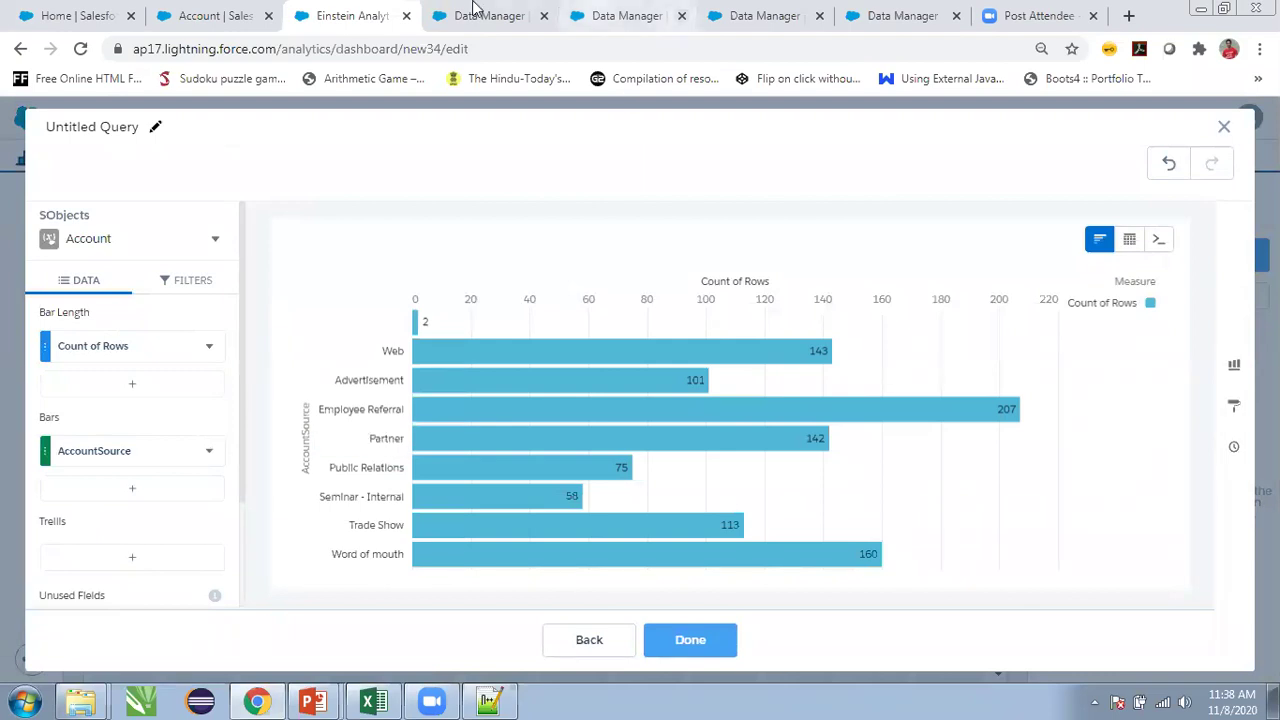
- Switch to the Data Manager job monitor and open Dataflow Demo in the dataflow editor from its failed run
left_click(520, 16)
left_click(632, 12)
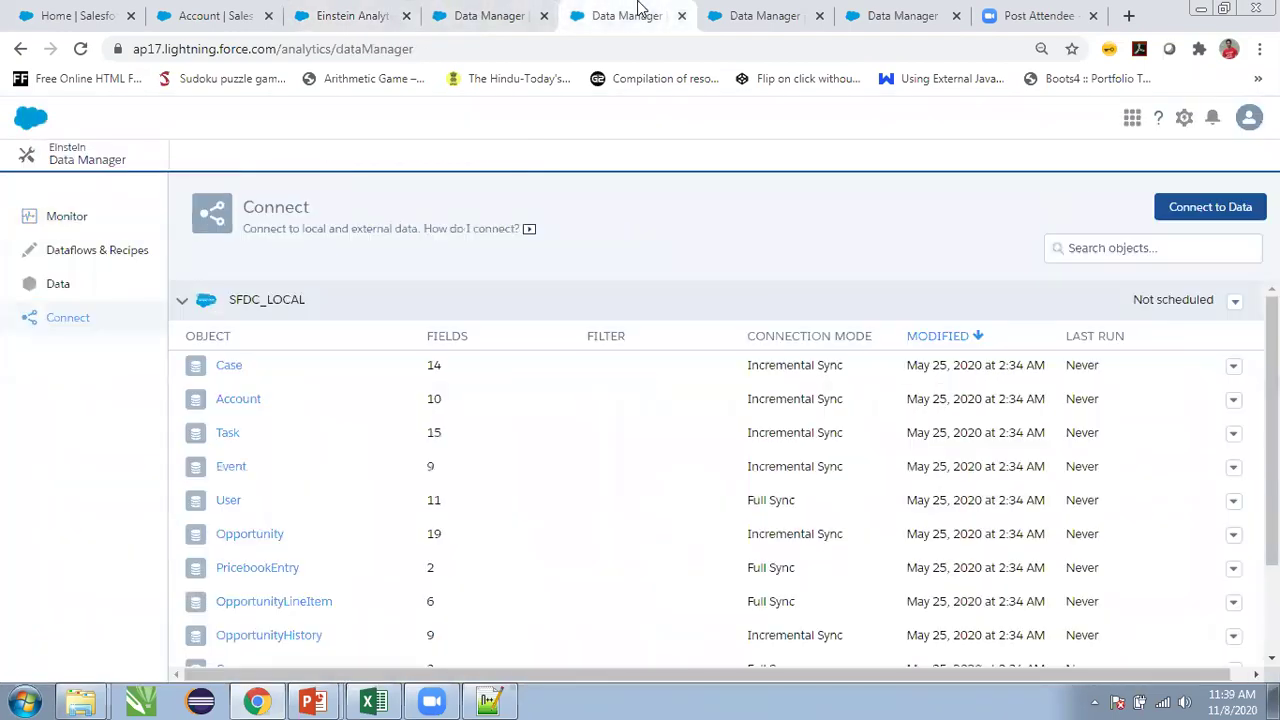
left_click(737, 8)
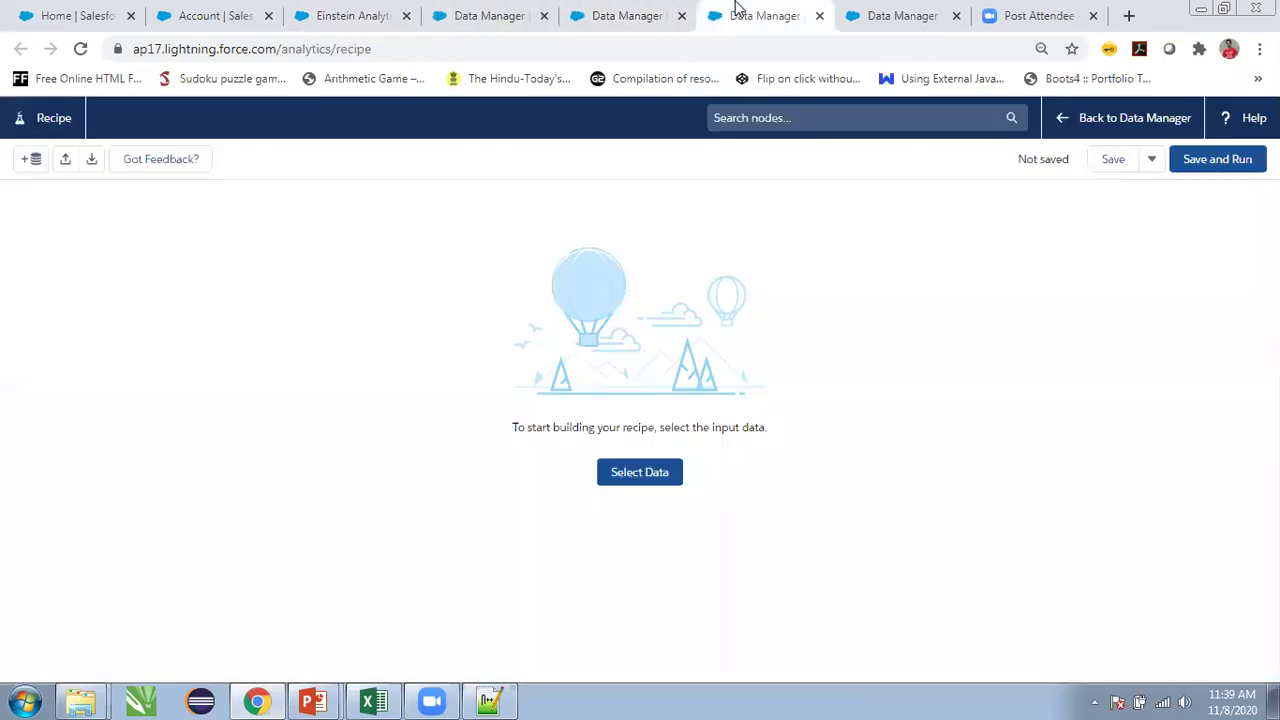
left_click(610, 12)
left_click(922, 10)
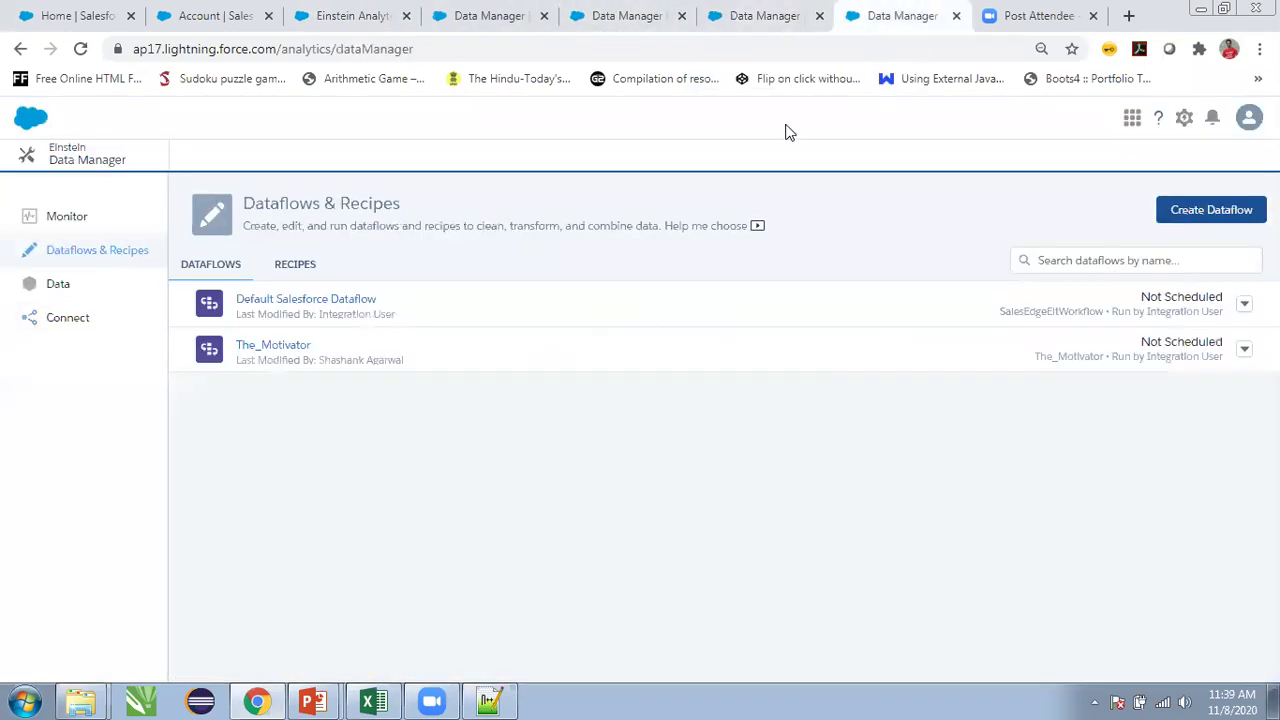
left_click(452, 17)
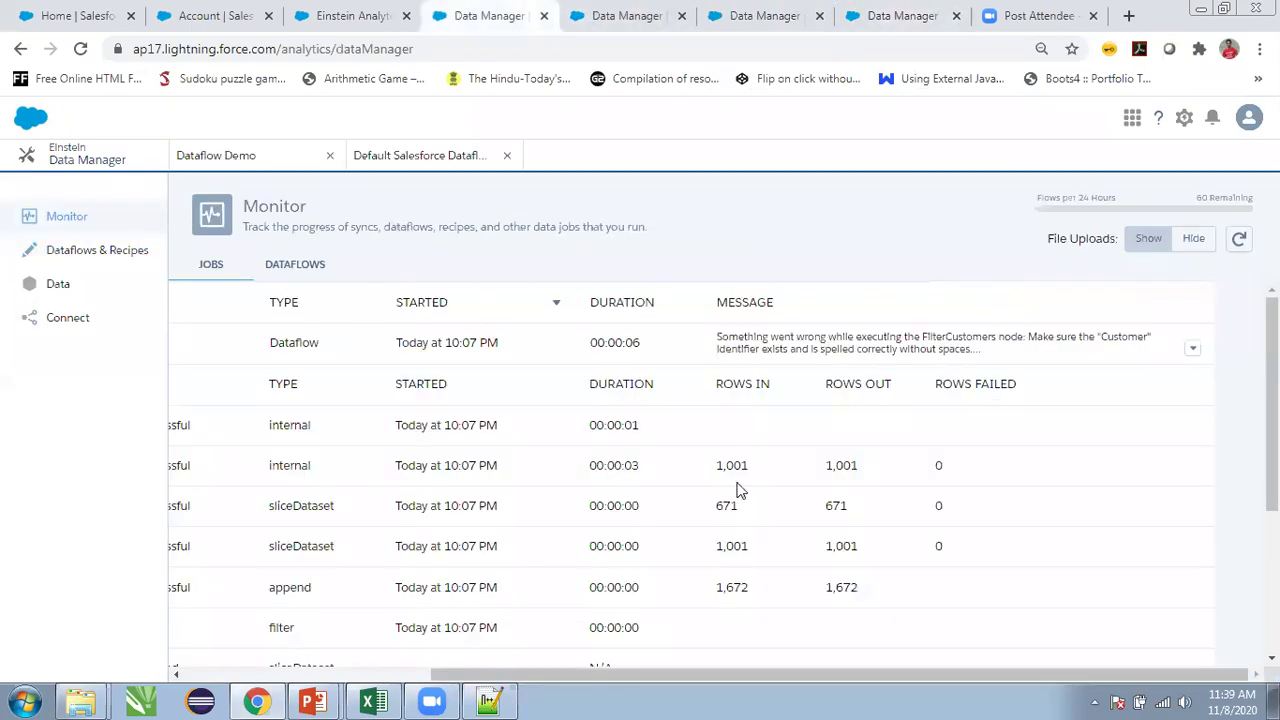
left_click(1193, 348)
left_click(1106, 368)
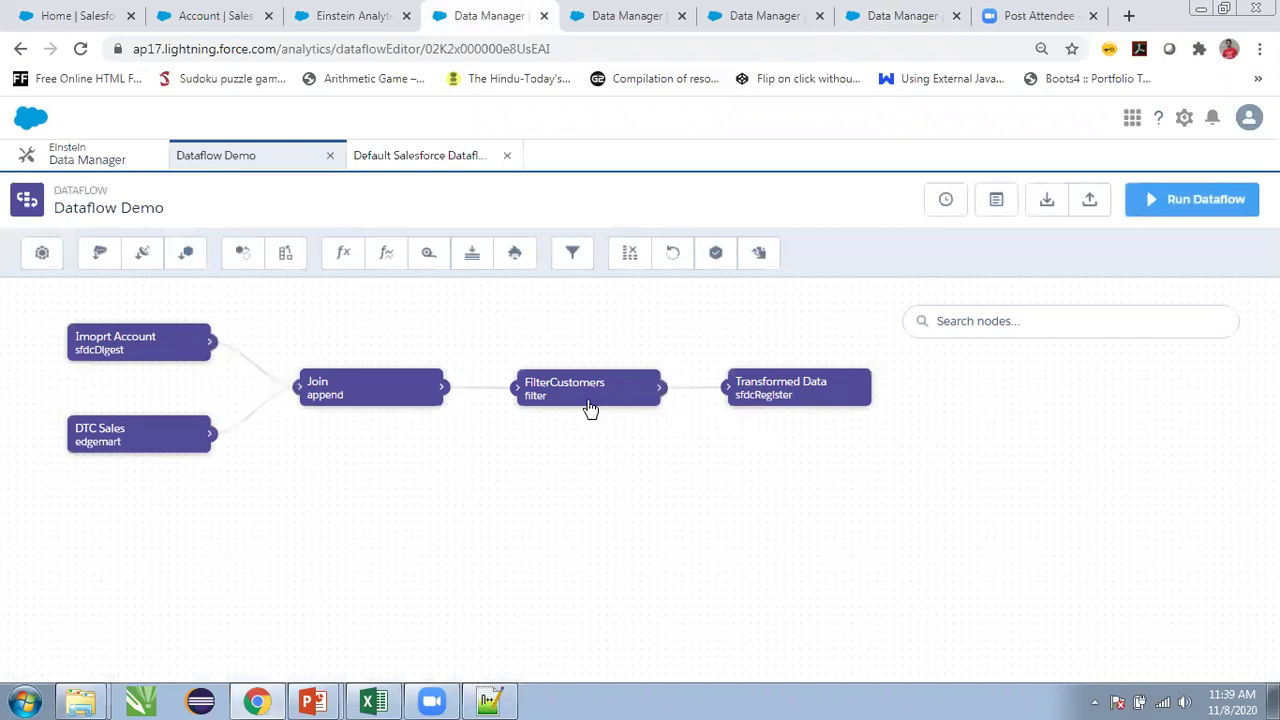
- Edit the AccountSource condition in the FilterCustomers node's SAQL filter and save the node
left_click(587, 400)
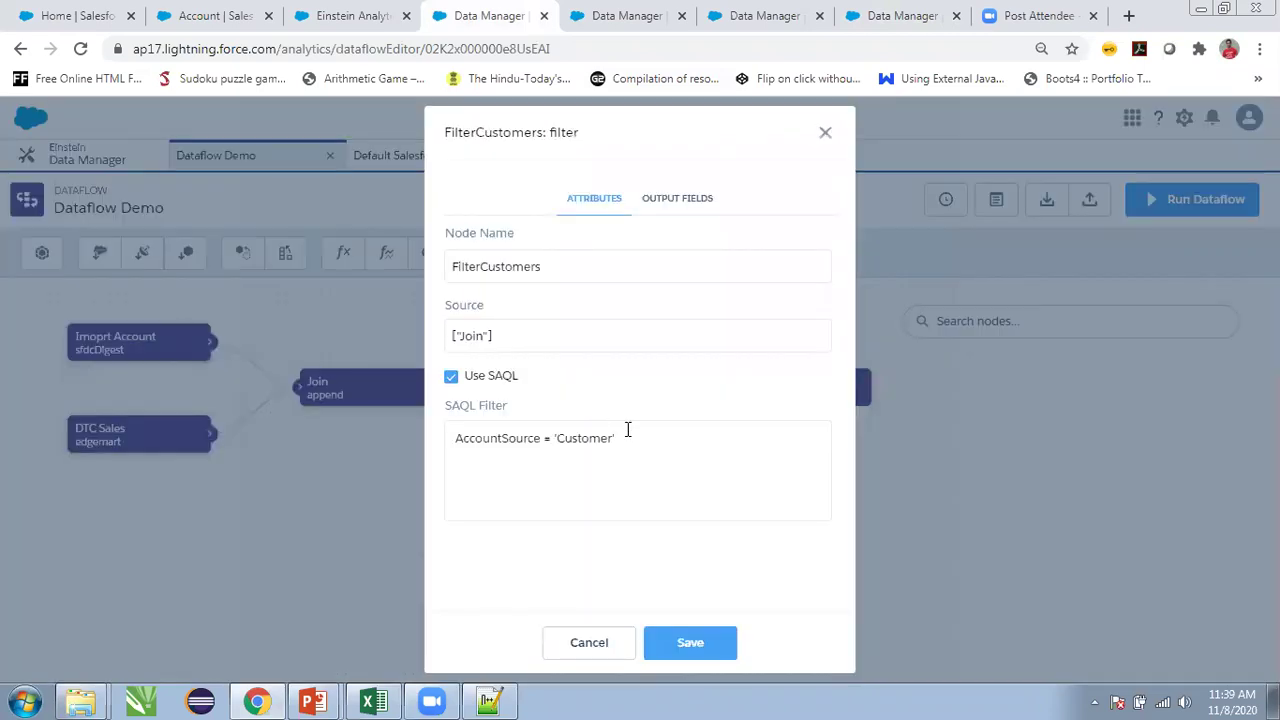
triple_click(628, 430)
key("ctrl+c")
key("BackSpace")
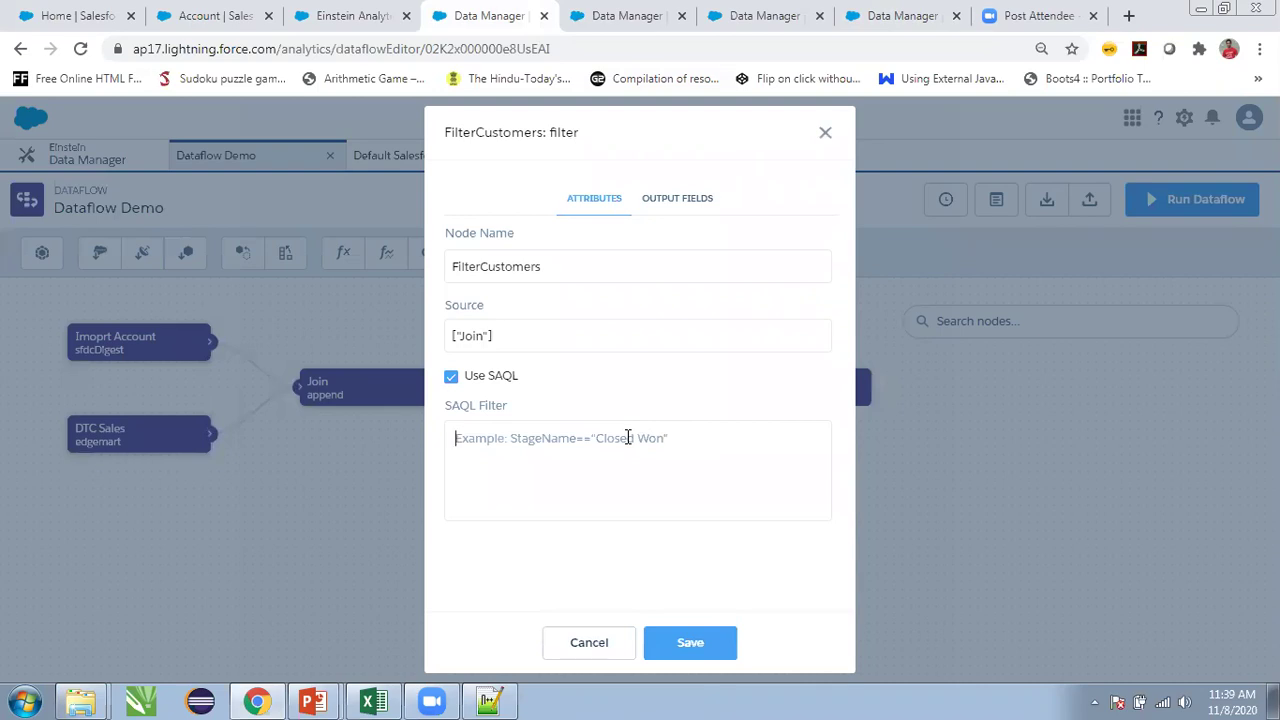
key("ctrl+v")
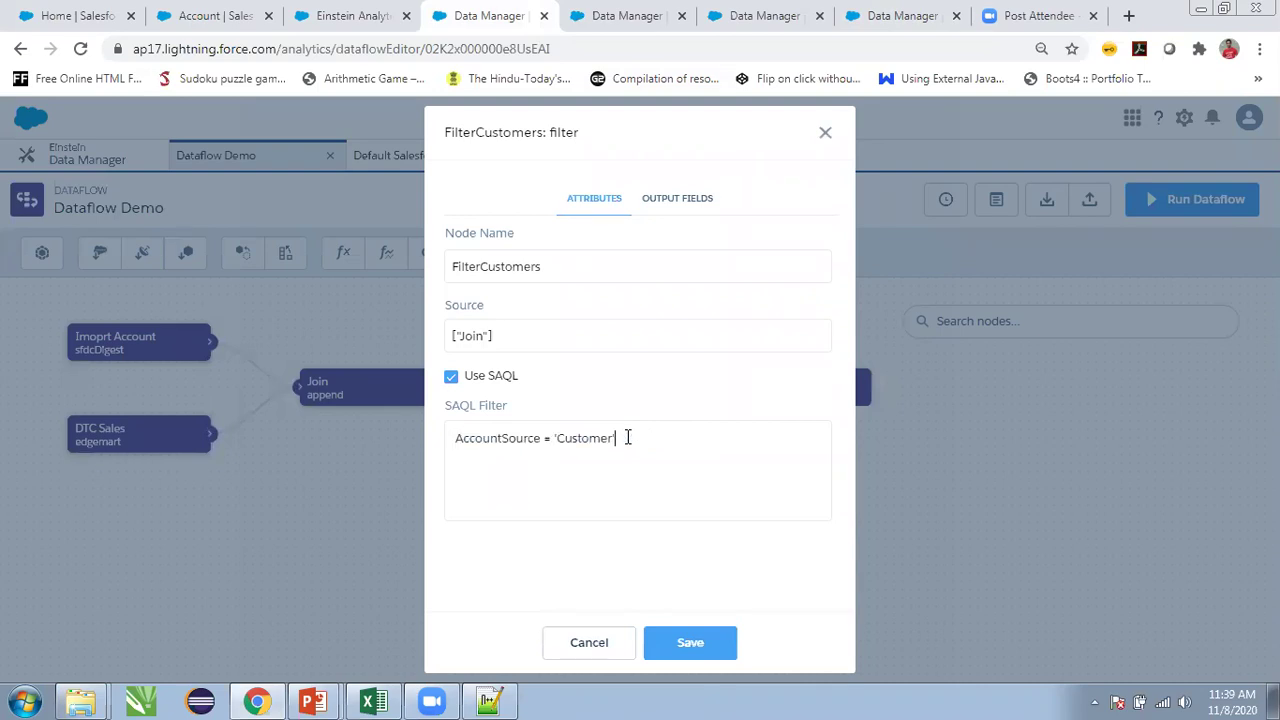
left_click(553, 440)
type("'0000")
key("BackSpace")
key("BackSpace")
key("BackSpace")
key("BackSpace")
type("0")
left_click(690, 643)
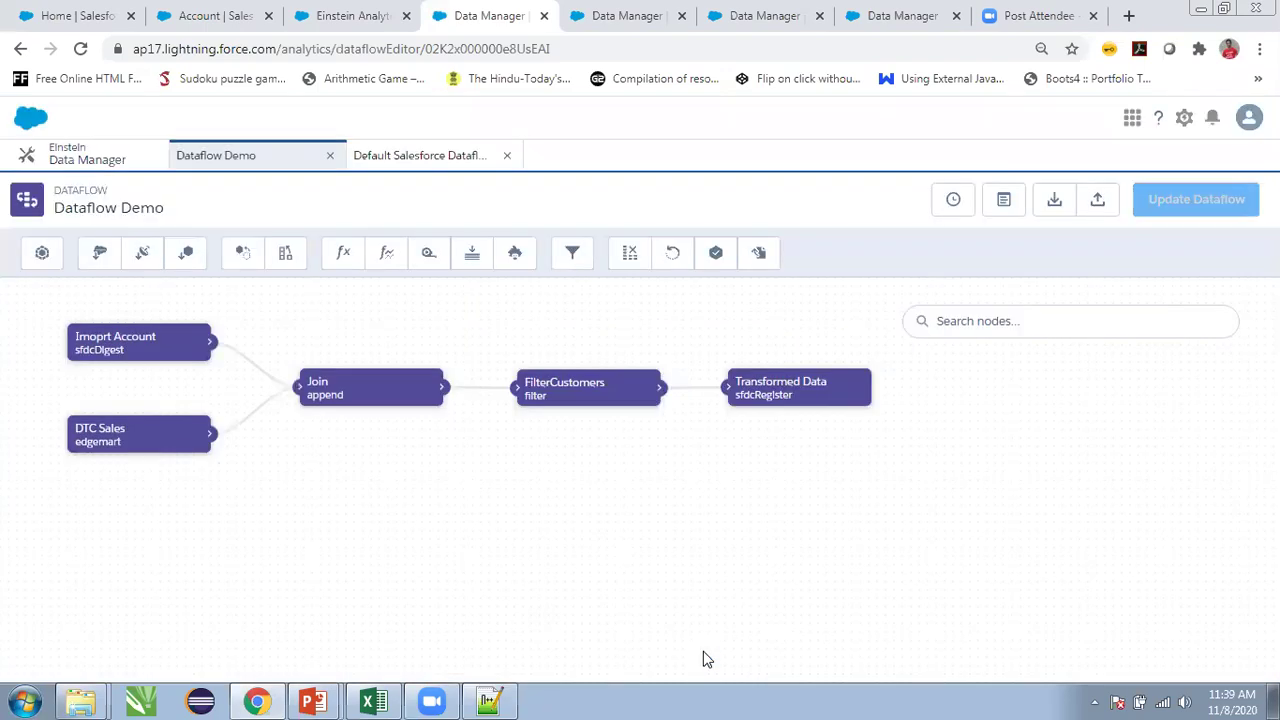
- Update Dataflow Demo with the edited filter, run it and go to the data monitor
left_click(1197, 201)
left_click(875, 456)
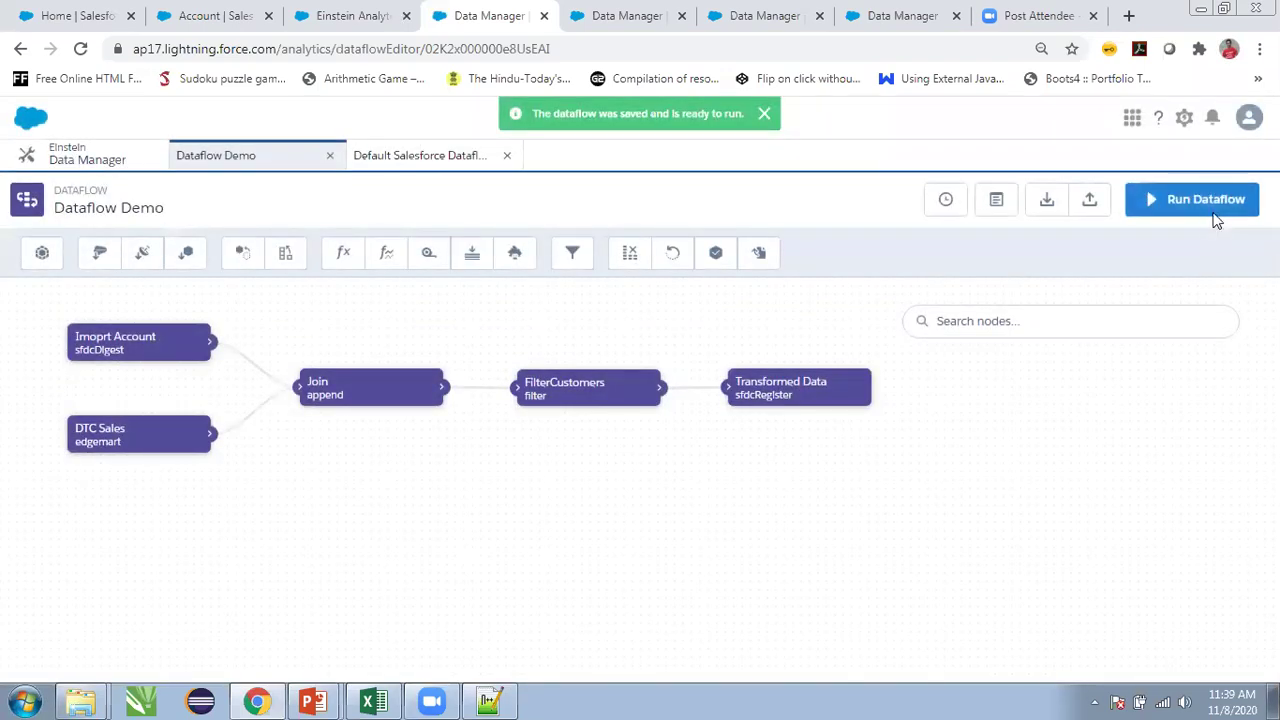
left_click(1210, 205)
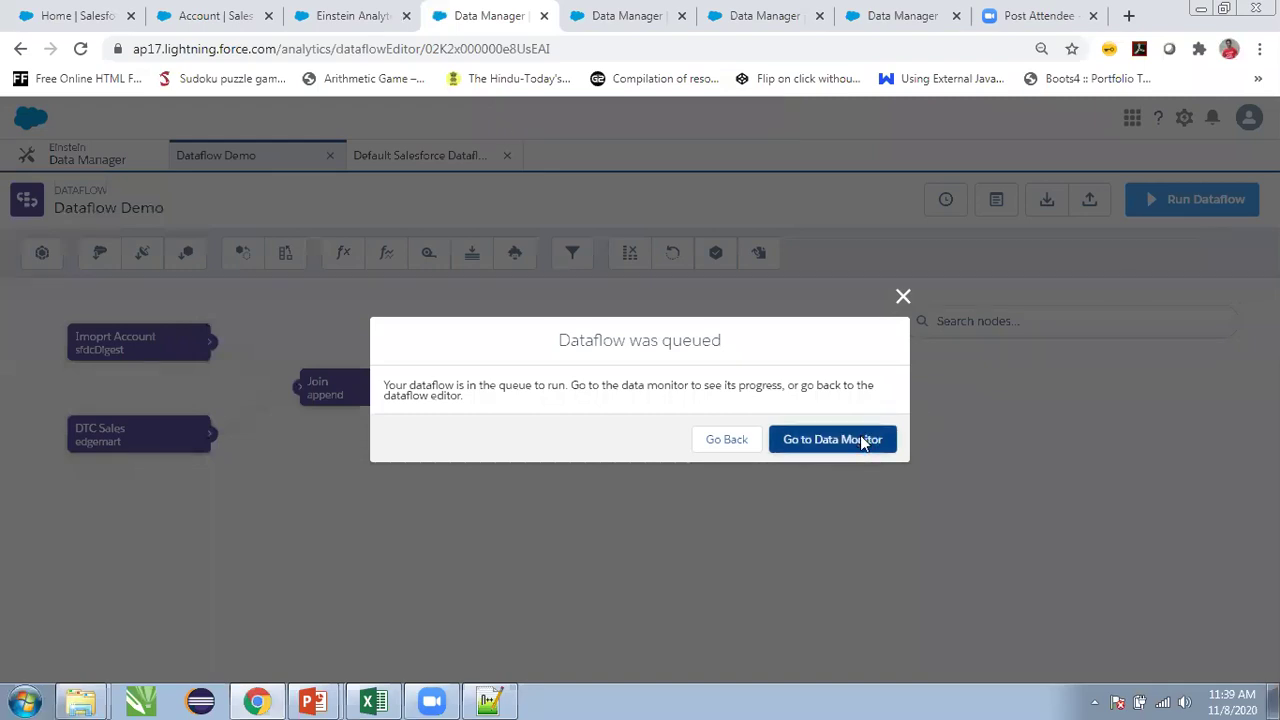
left_click(860, 441)
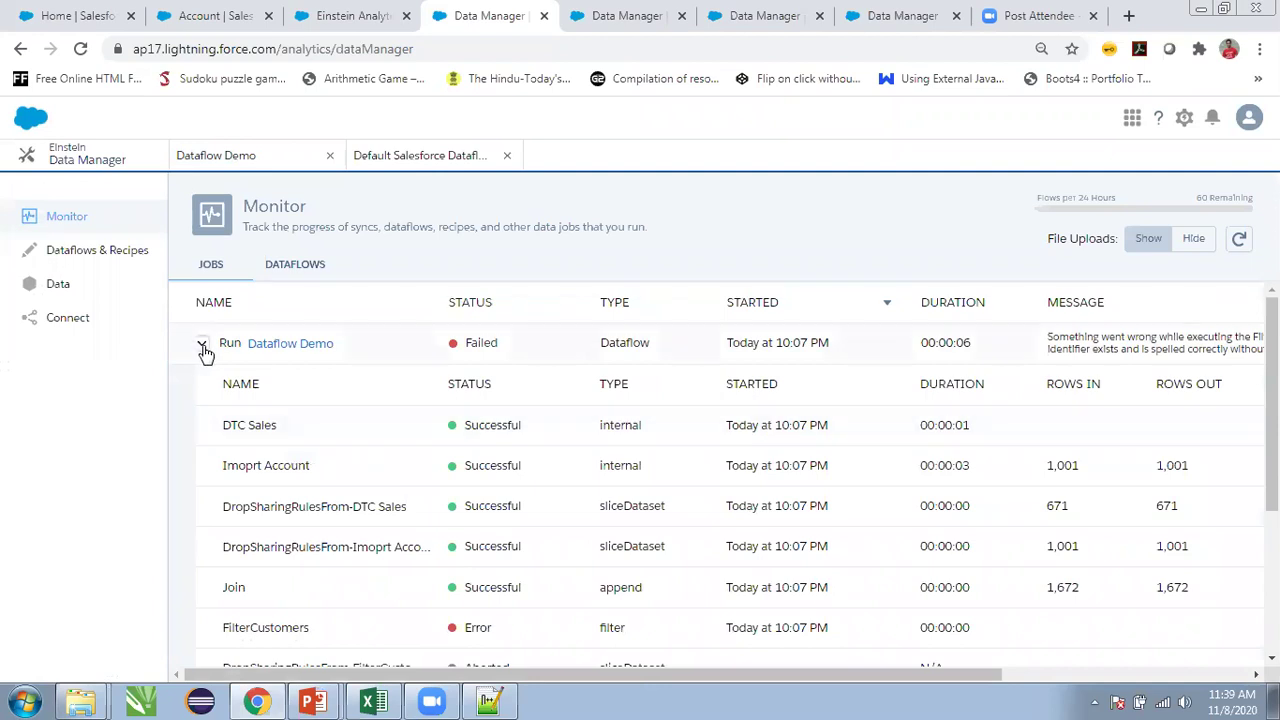
- Refresh the job list and check the progress of the new Dataflow Demo run, also viewing the Account sync entry
left_click(202, 345)
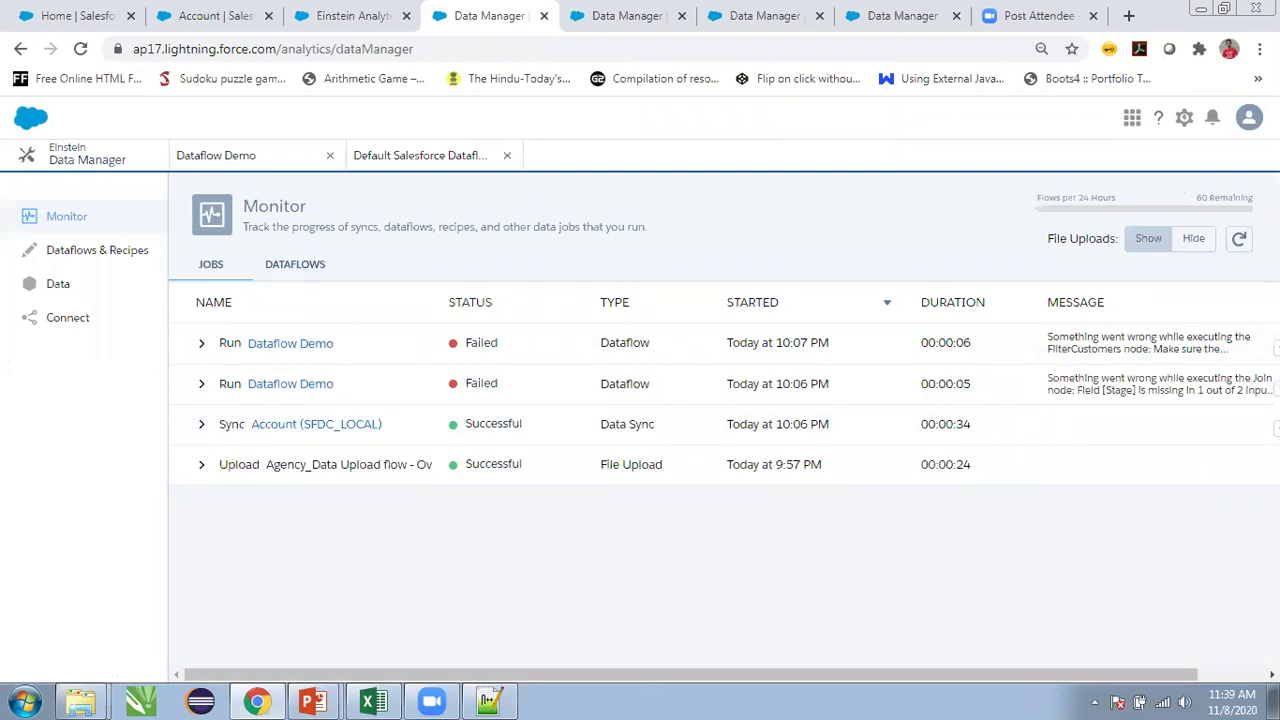
left_click(1239, 240)
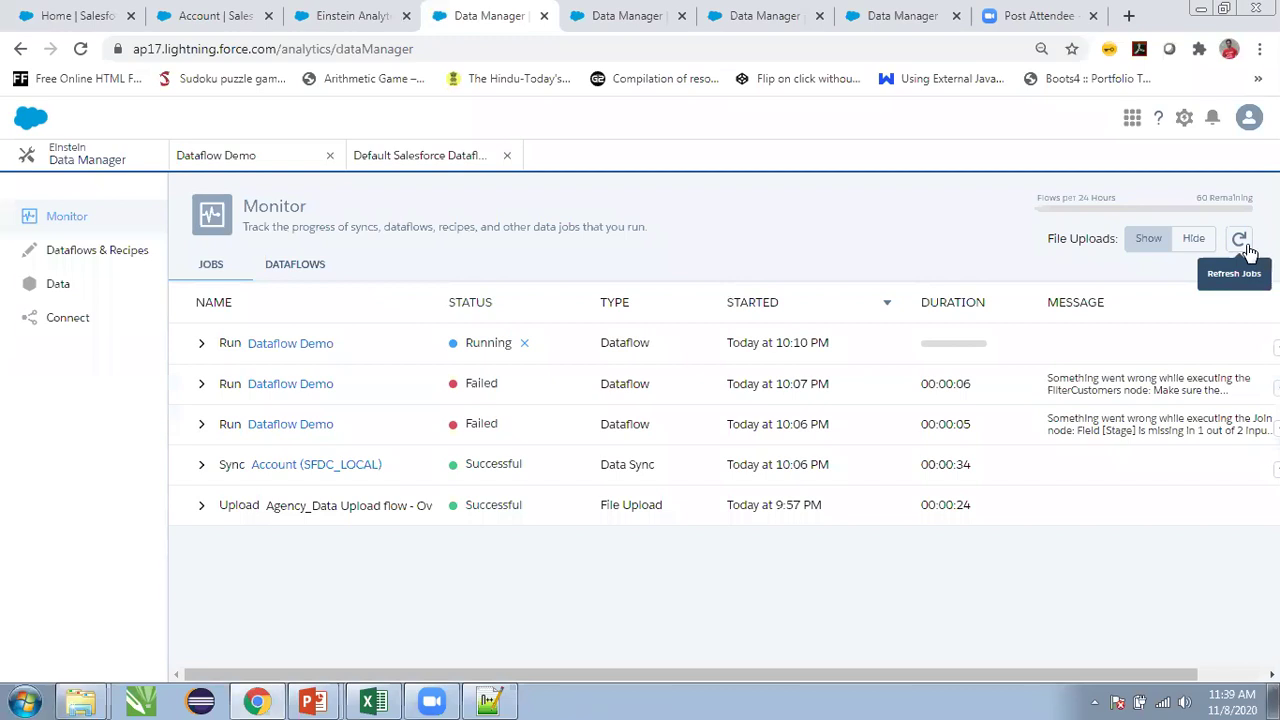
left_click(200, 470)
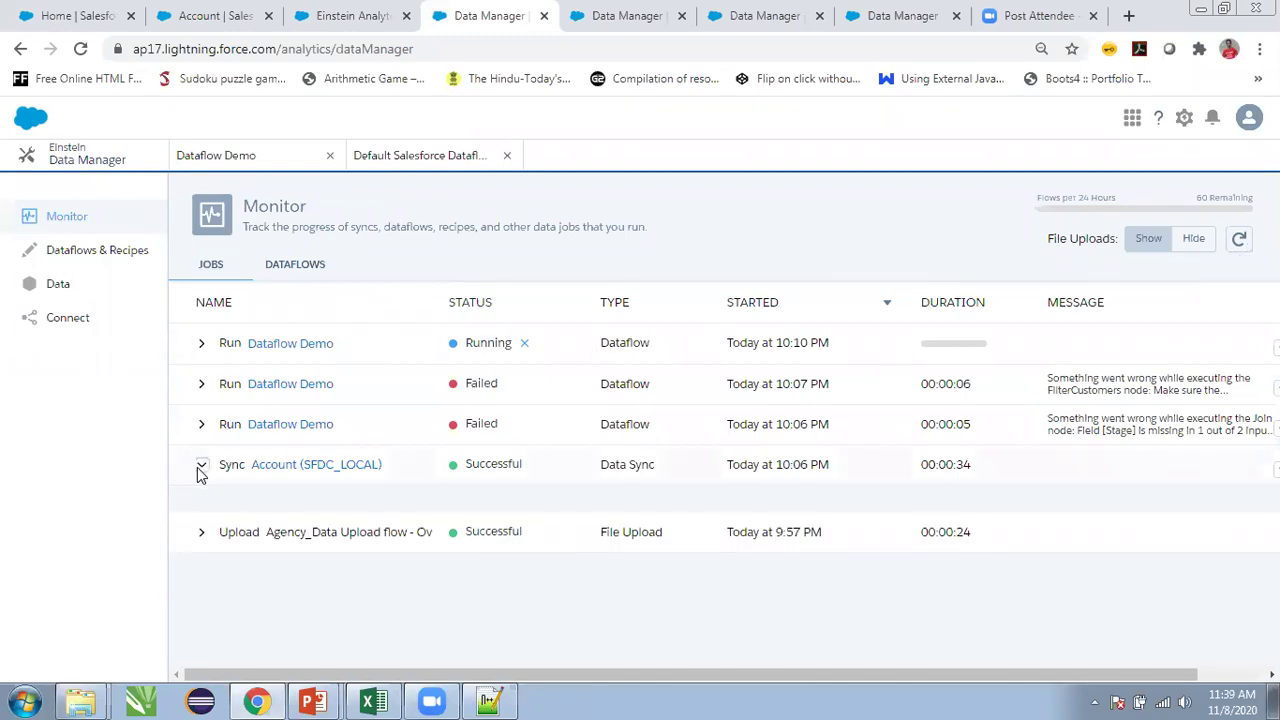
scroll(426, 634, "down", 1)
scroll(330, 560, "up", 1)
left_click(203, 468)
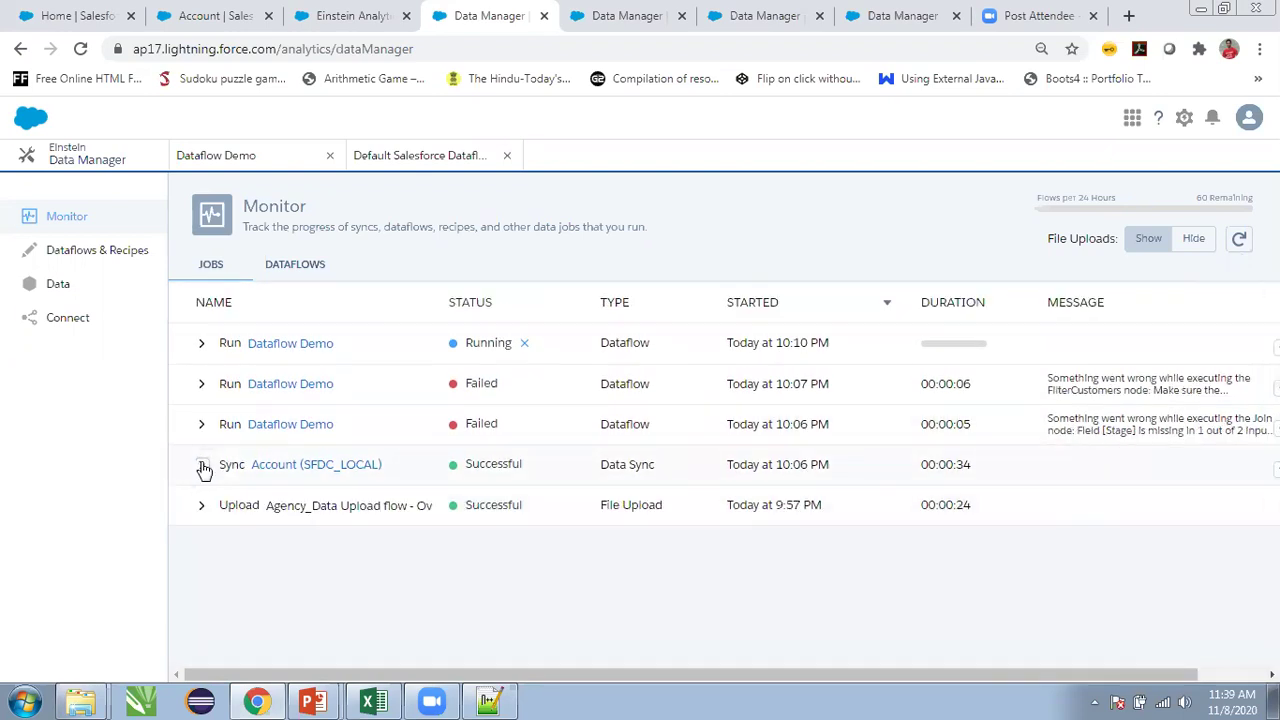
left_click(200, 350)
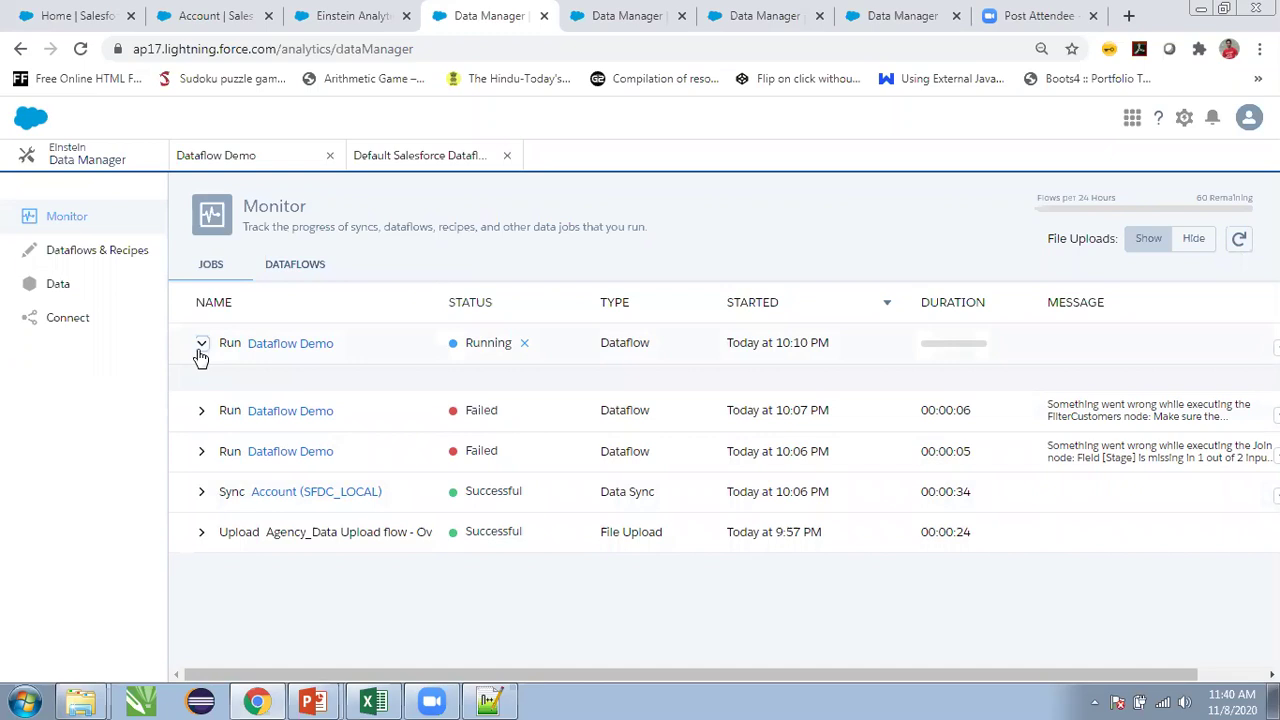
left_click(1238, 241)
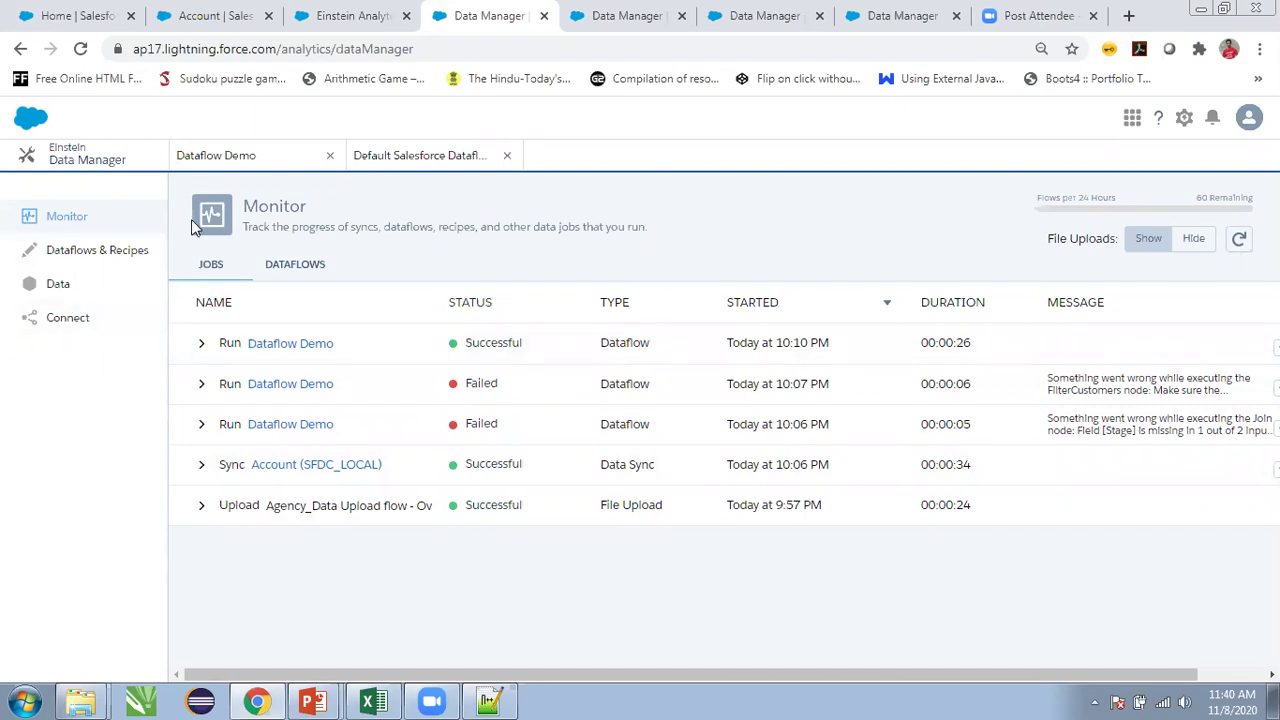
- Switch to Einstein Analytics Studio, discarding the unsaved Account query and closing the new dashboard
left_click(346, 14)
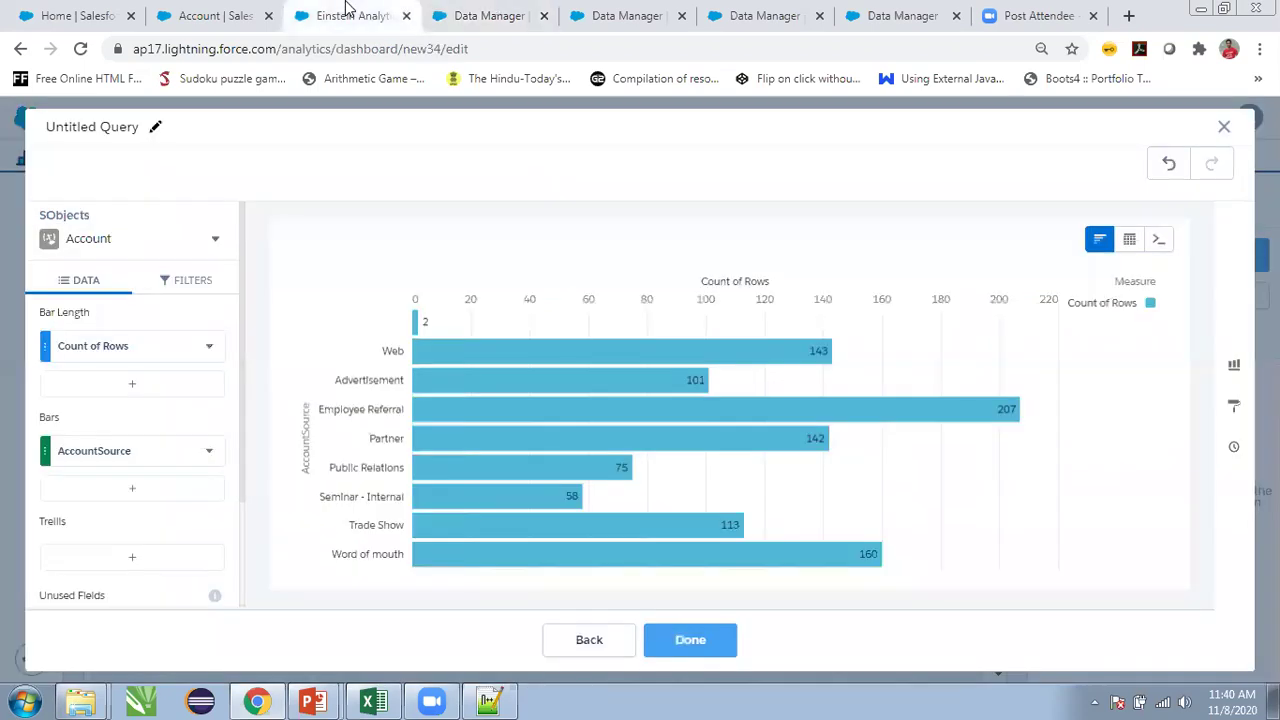
left_click(1224, 128)
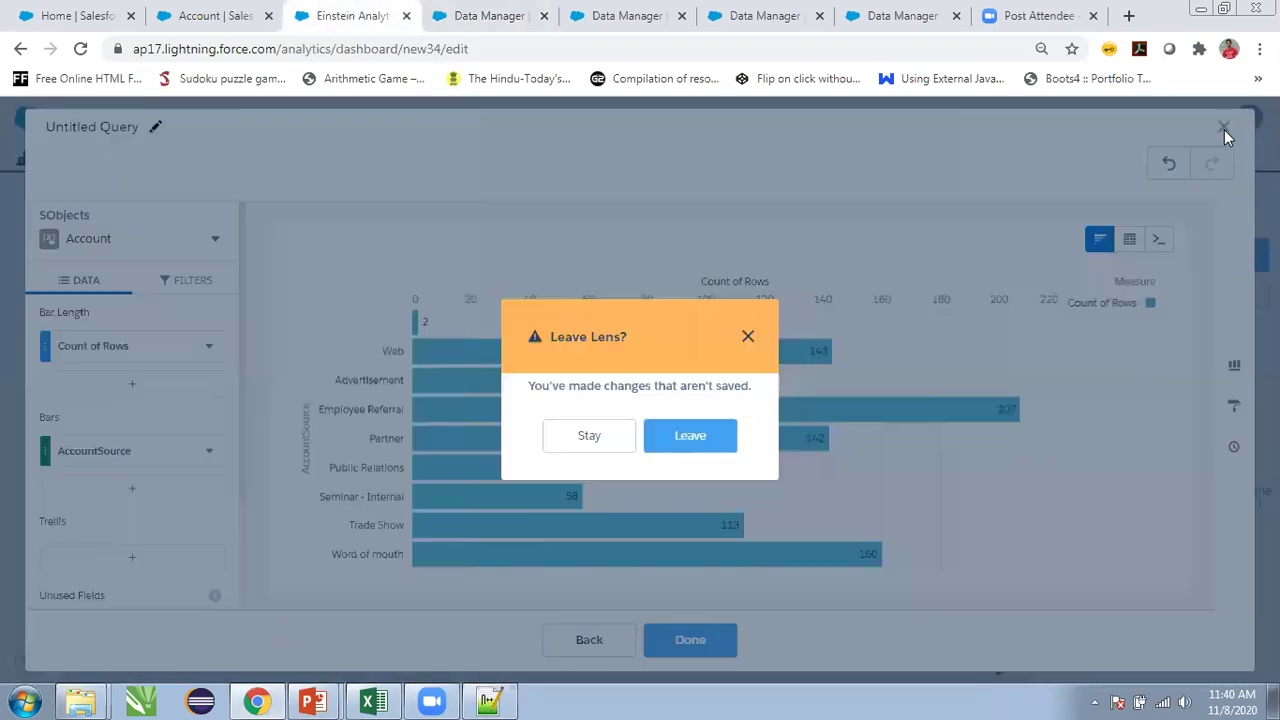
left_click(687, 441)
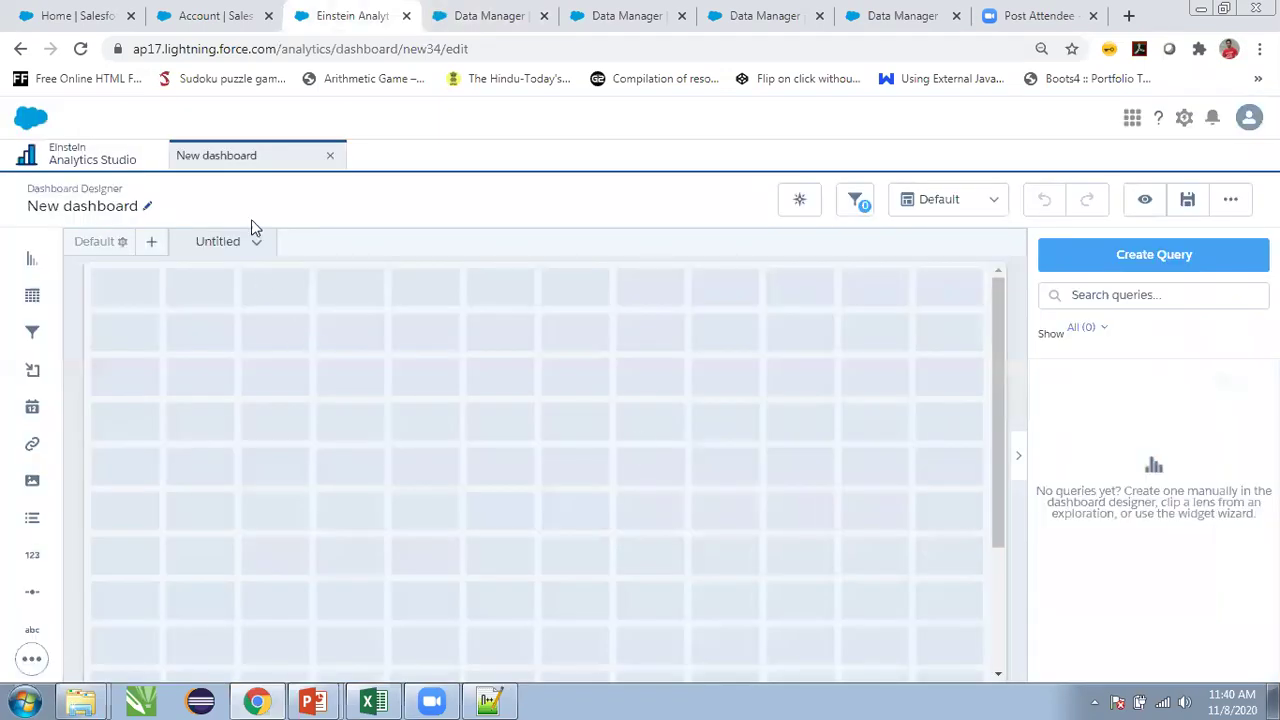
left_click(332, 158)
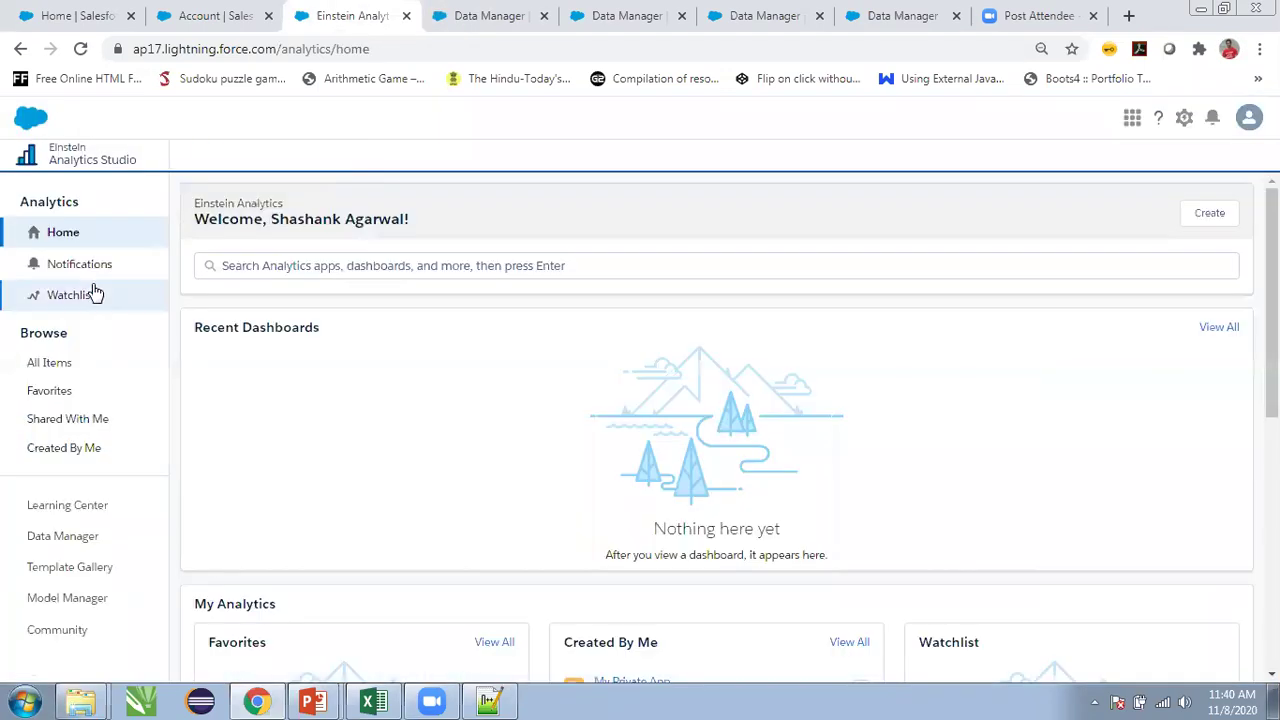
- Browse all Analytics items and show only the datasets to look for the dataflow's output
left_click(75, 368)
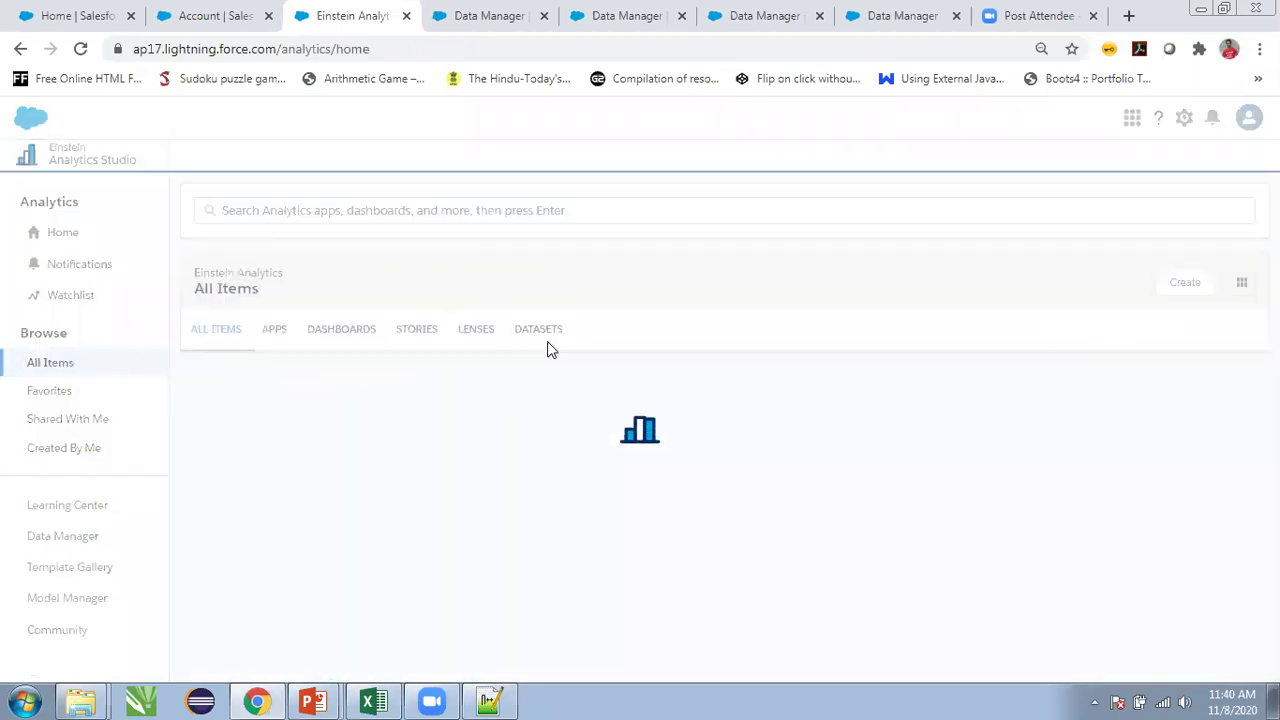
left_click(549, 346)
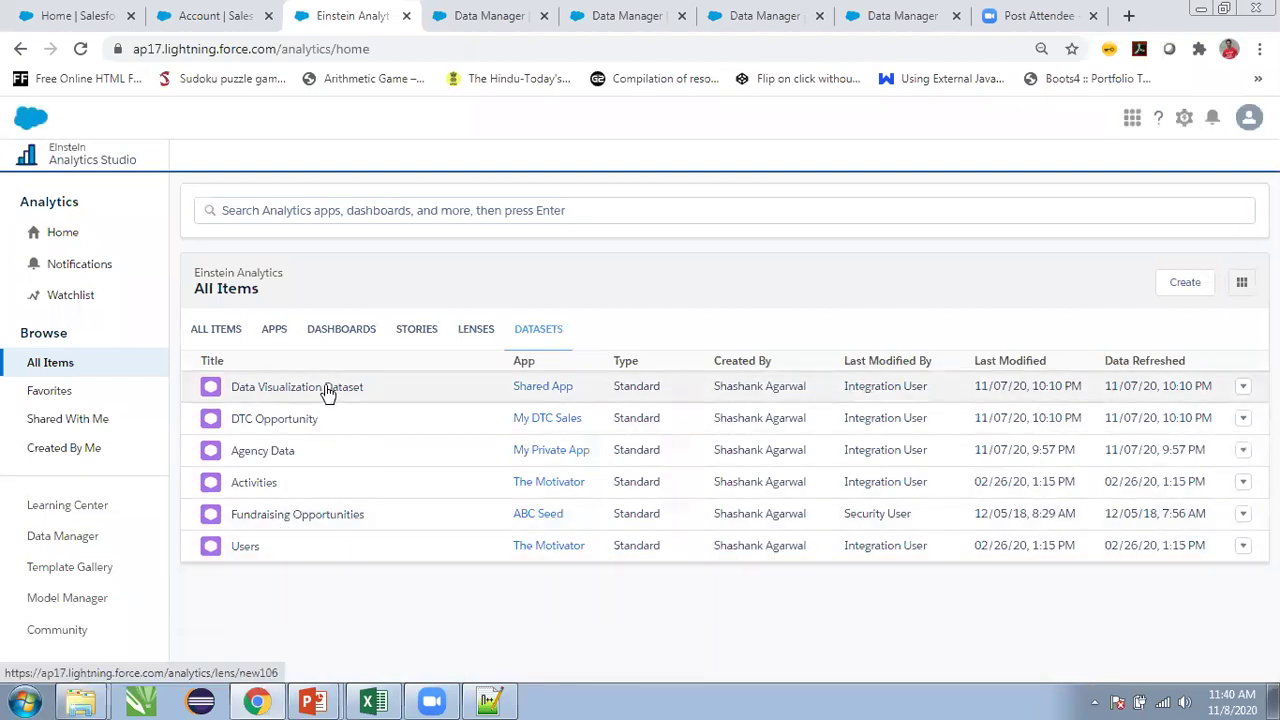
- Open Data Visualization Dataset in a new lens and display it as a values table
left_click(323, 394)
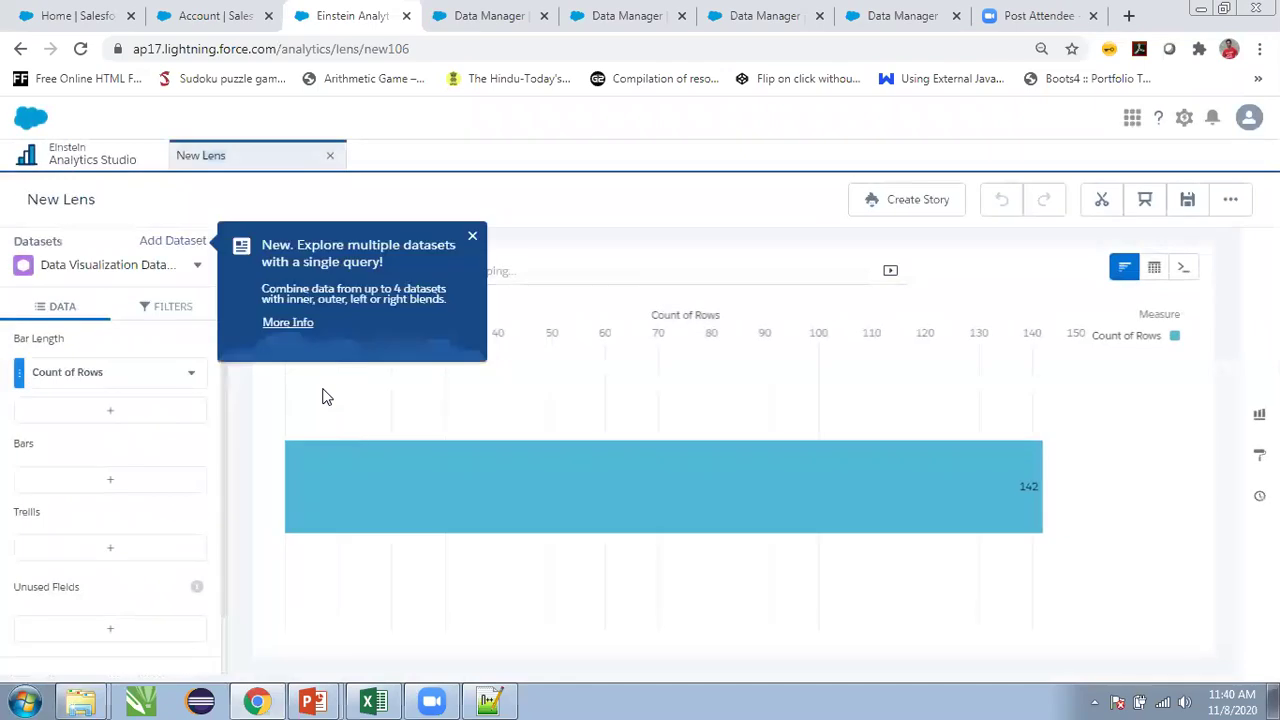
left_click(113, 484)
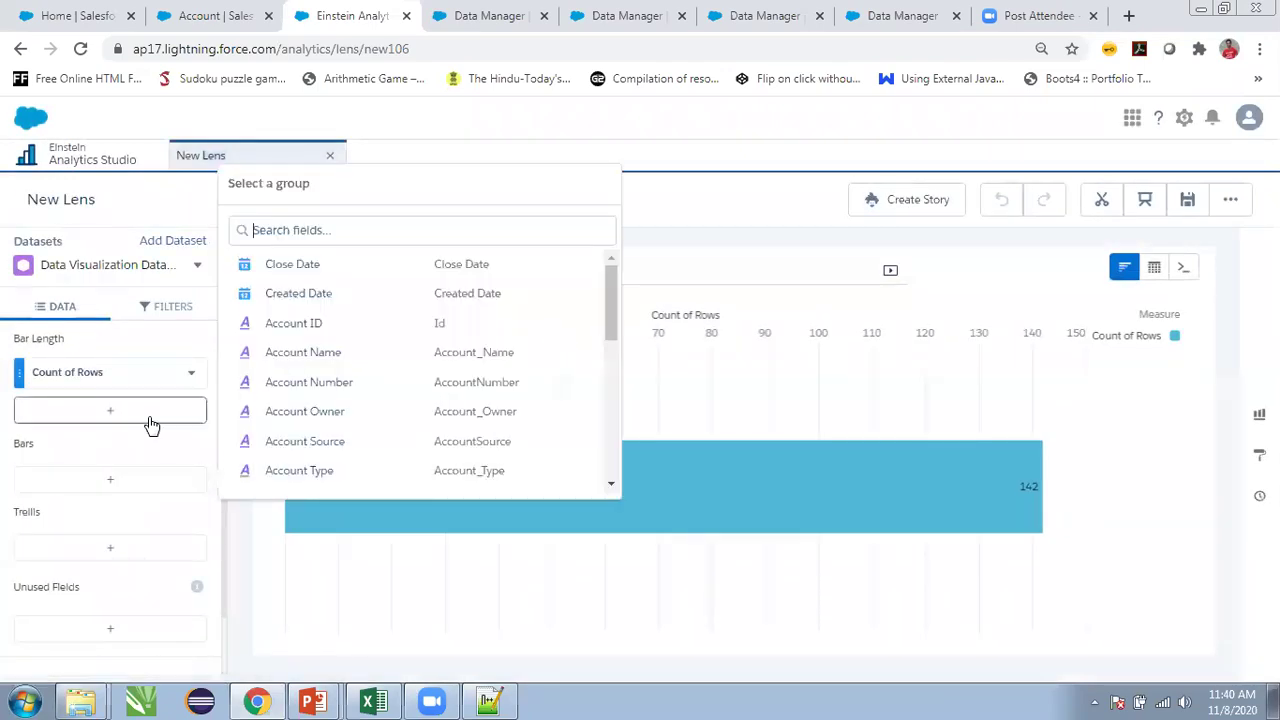
left_click(894, 302)
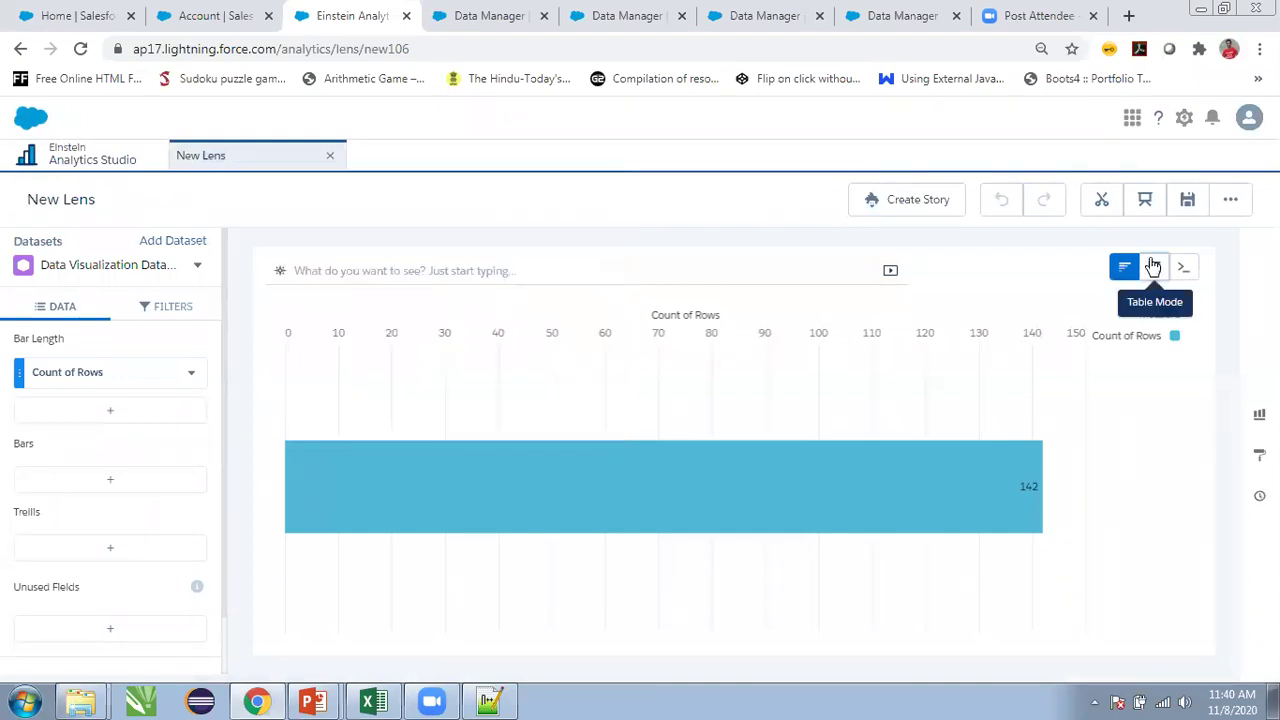
mouse_move(1151, 266)
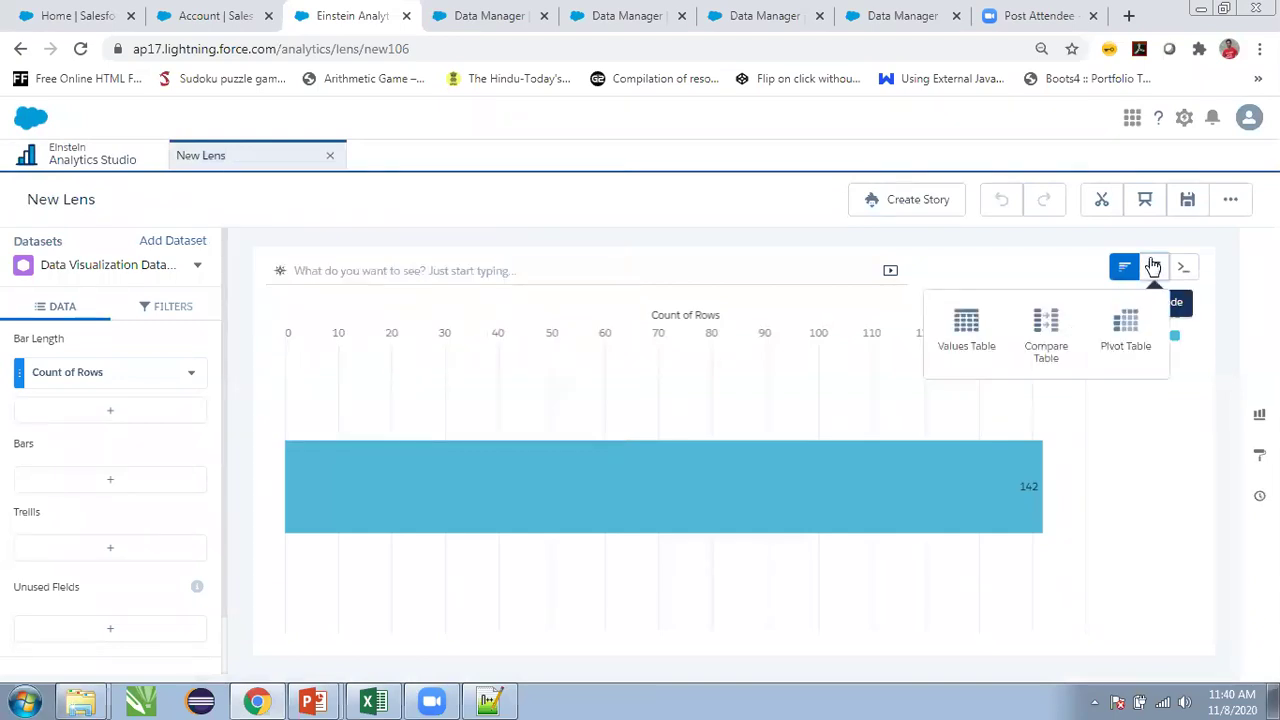
left_click(970, 331)
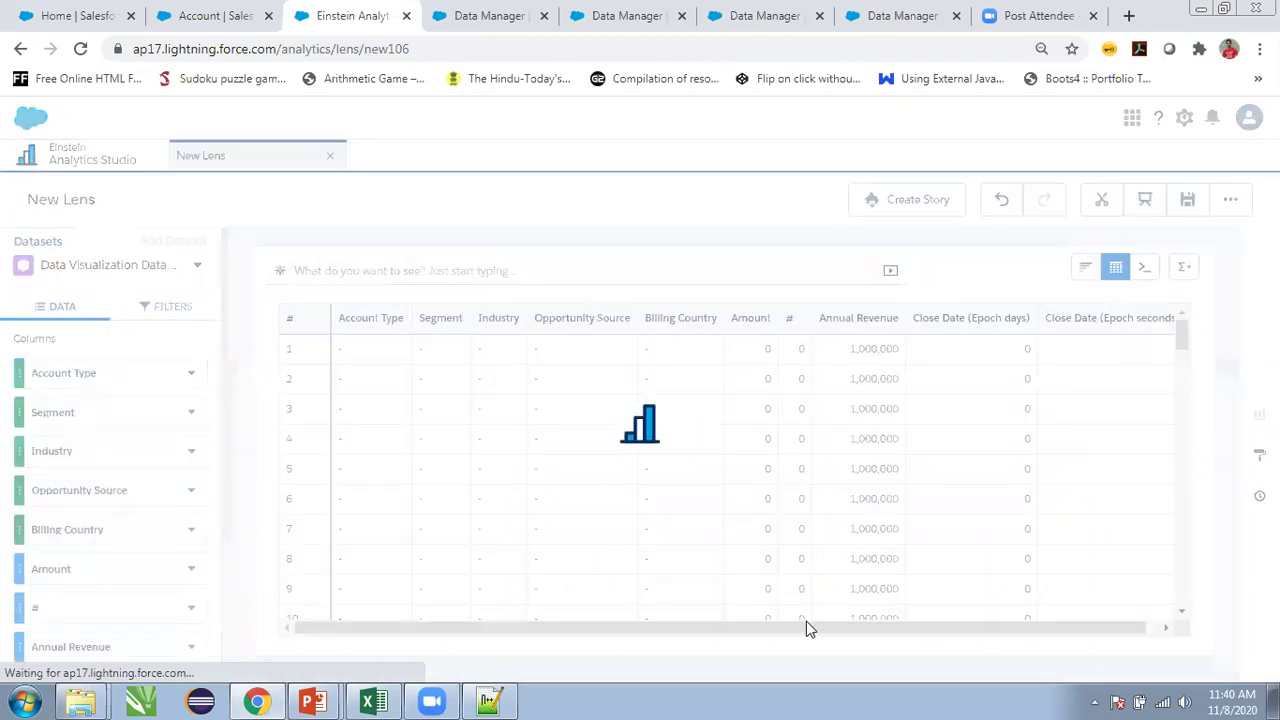
- Examine the values table's columns, filters and row values in the Data Visualization Dataset lens
left_click_drag(786, 629, 654, 623)
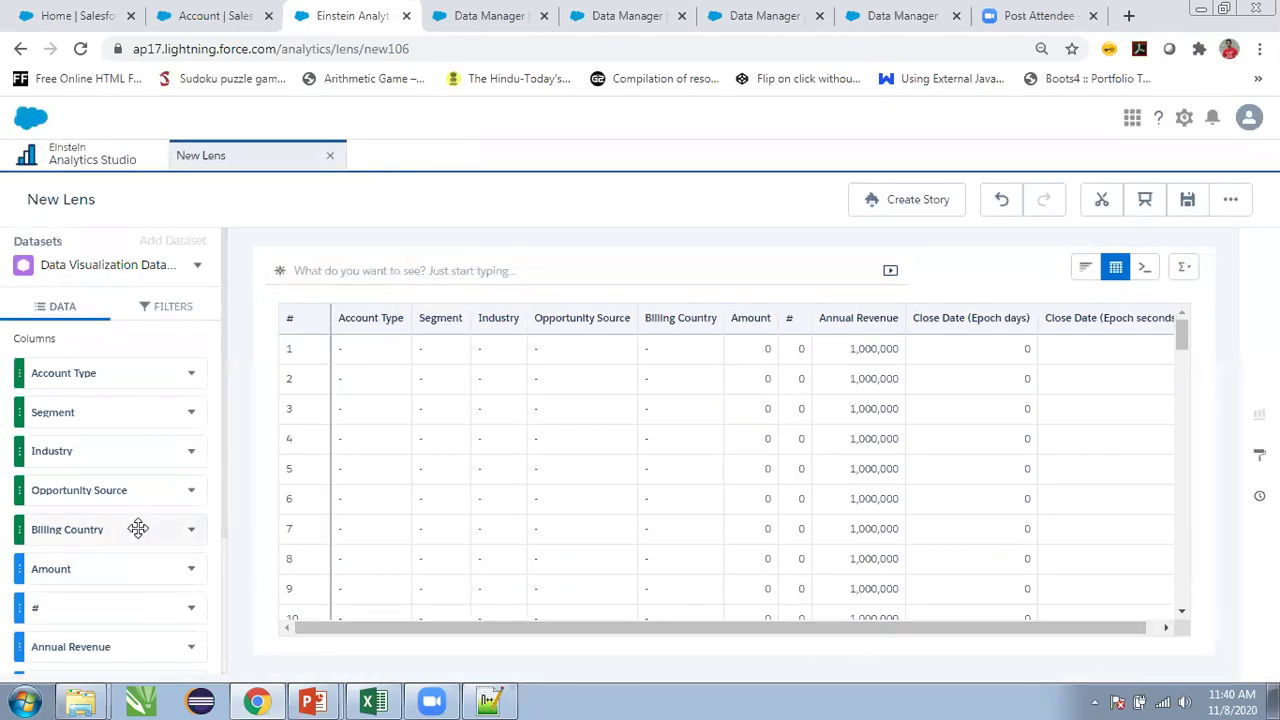
scroll(138, 528, "down", 3)
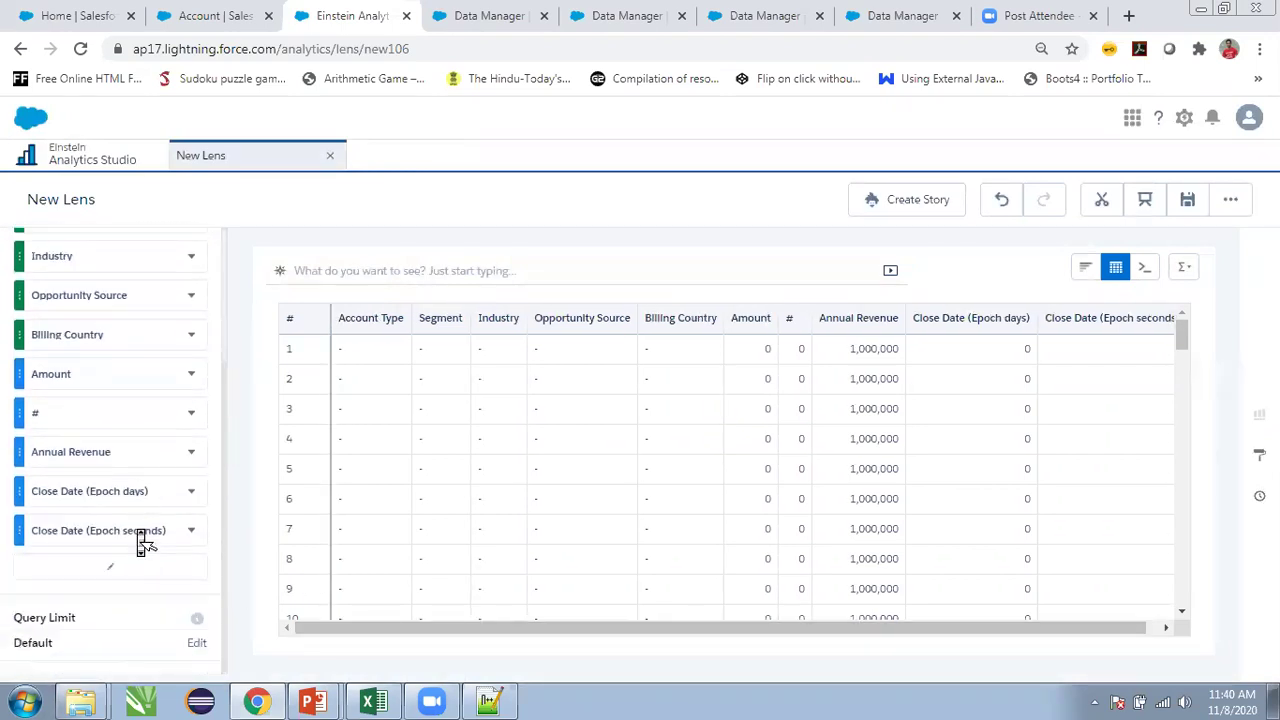
scroll(140, 540, "up", 3)
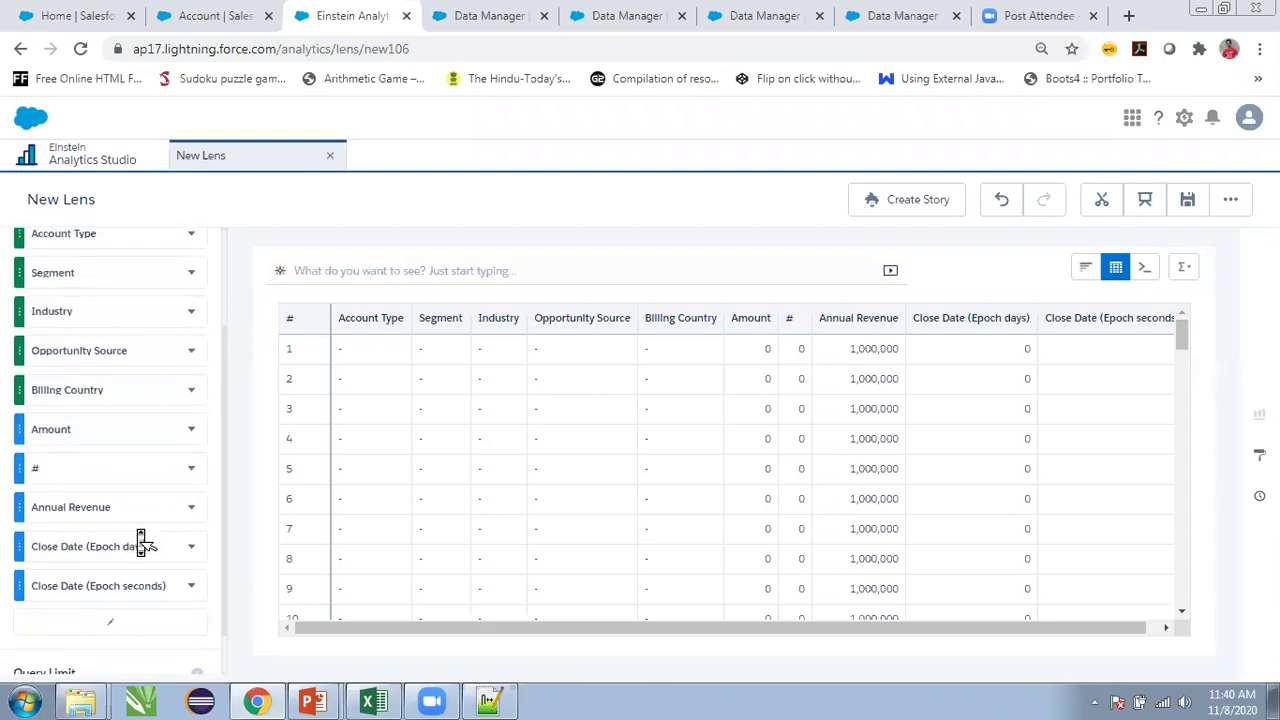
left_click(188, 316)
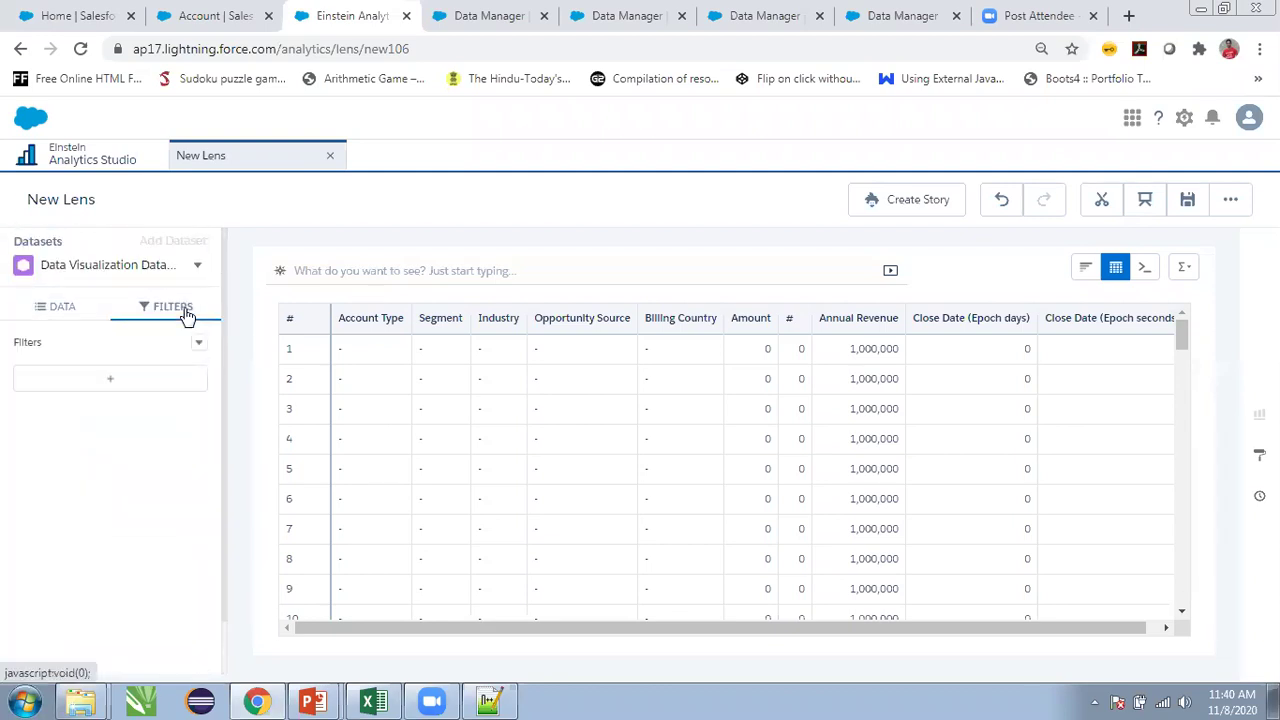
left_click(80, 313)
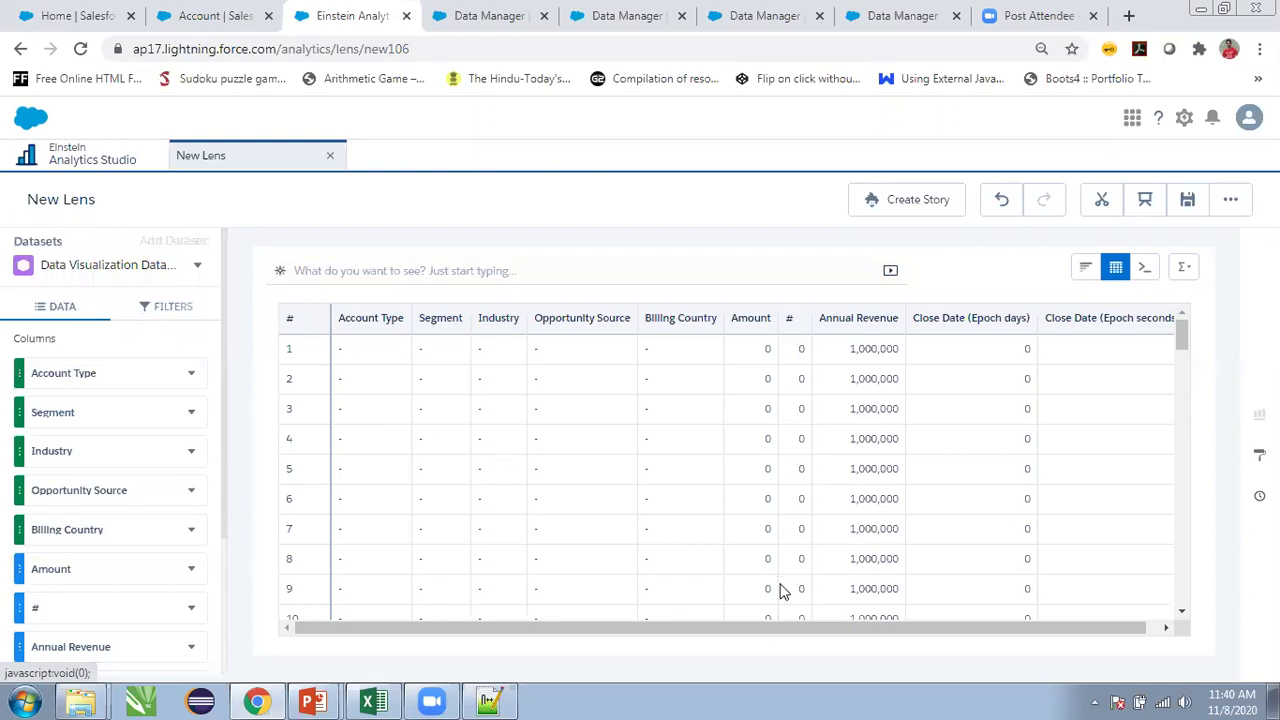
scroll(703, 620, "down", 4)
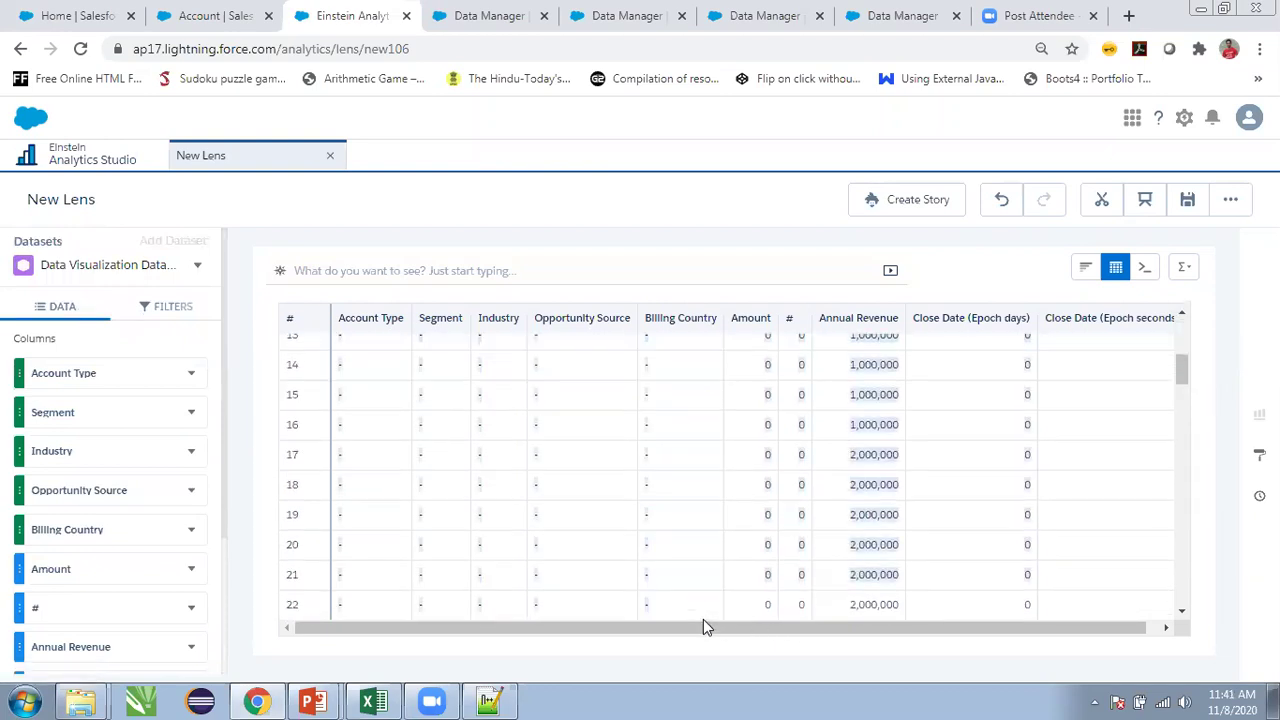
scroll(743, 570, "up", 4)
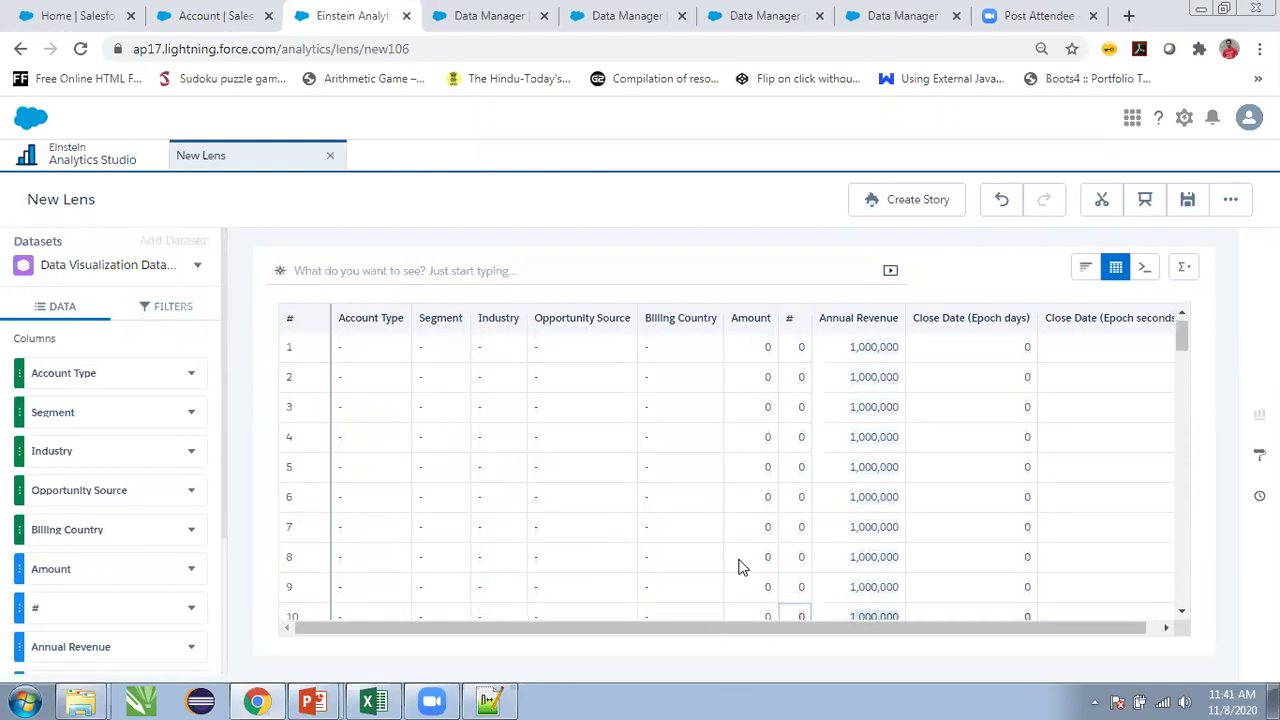
left_click(701, 613)
scroll(776, 613, "down", 3)
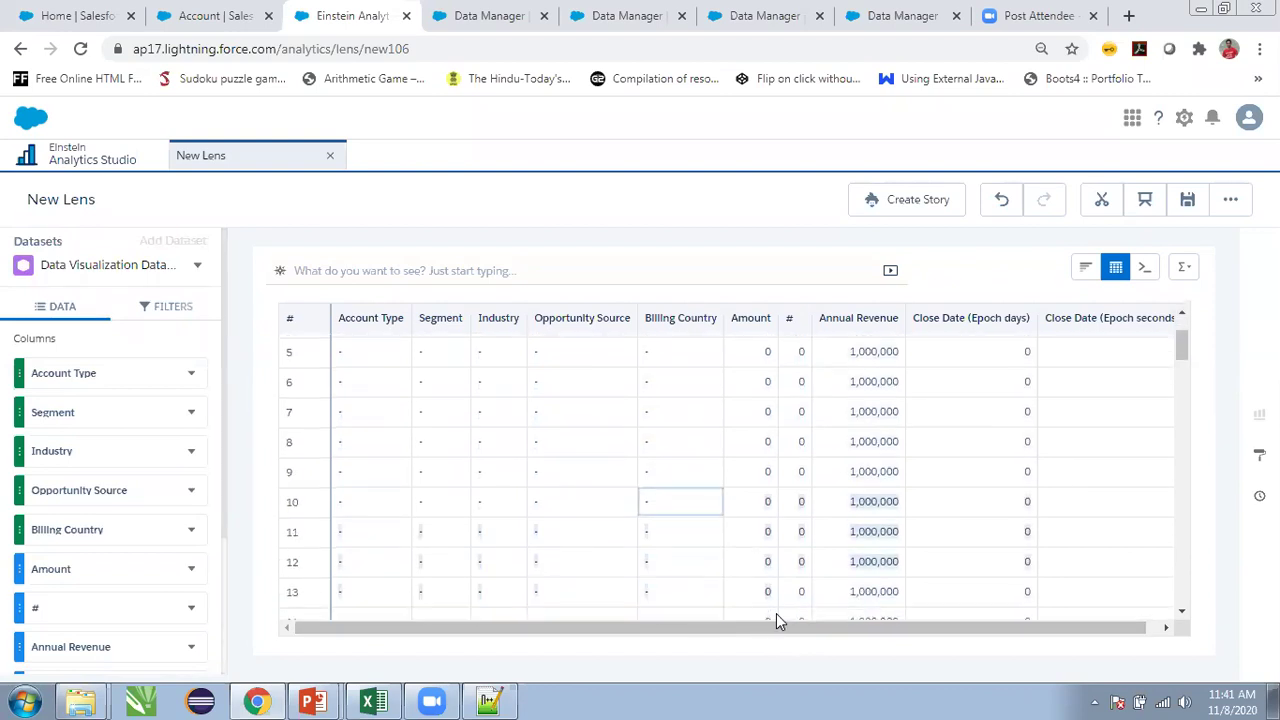
scroll(1034, 386, "up", 3)
left_click(1040, 382)
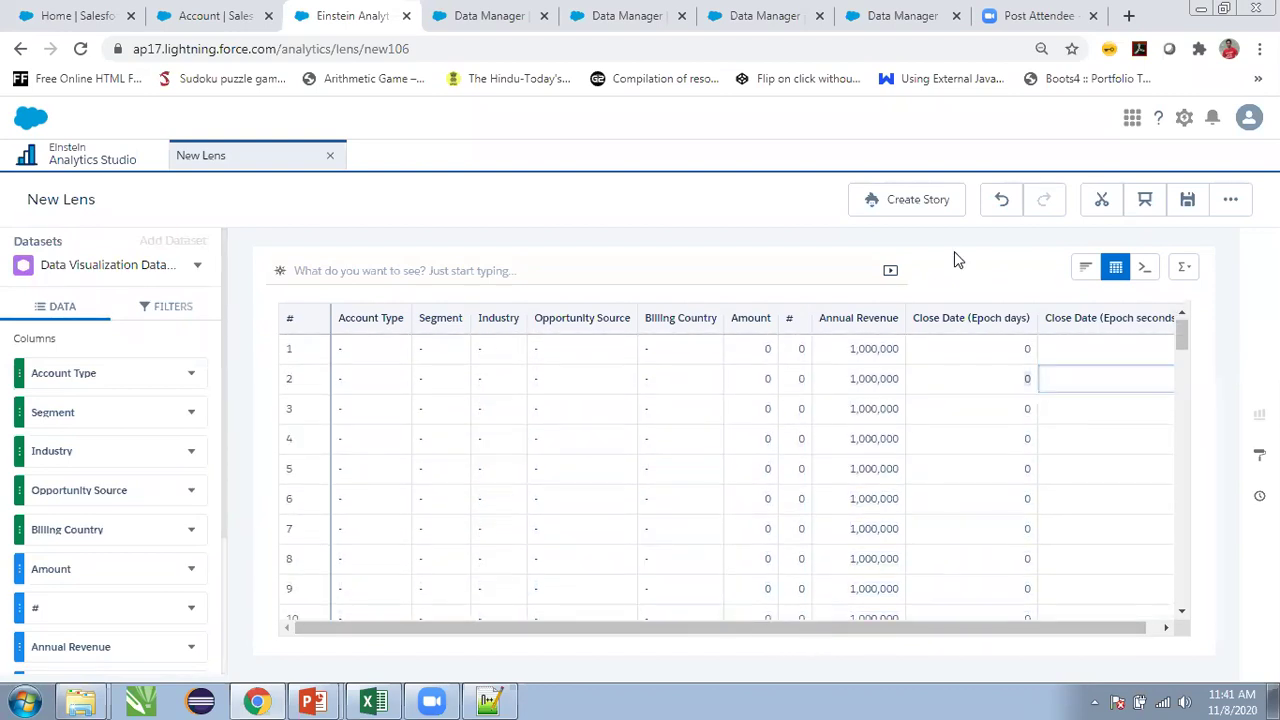
- Switch to Data Manager, open Dataflow Demo and review the FilterCustomers node's SAQL filter and output fields, saving the node unchanged
key("ctrl+Tab")
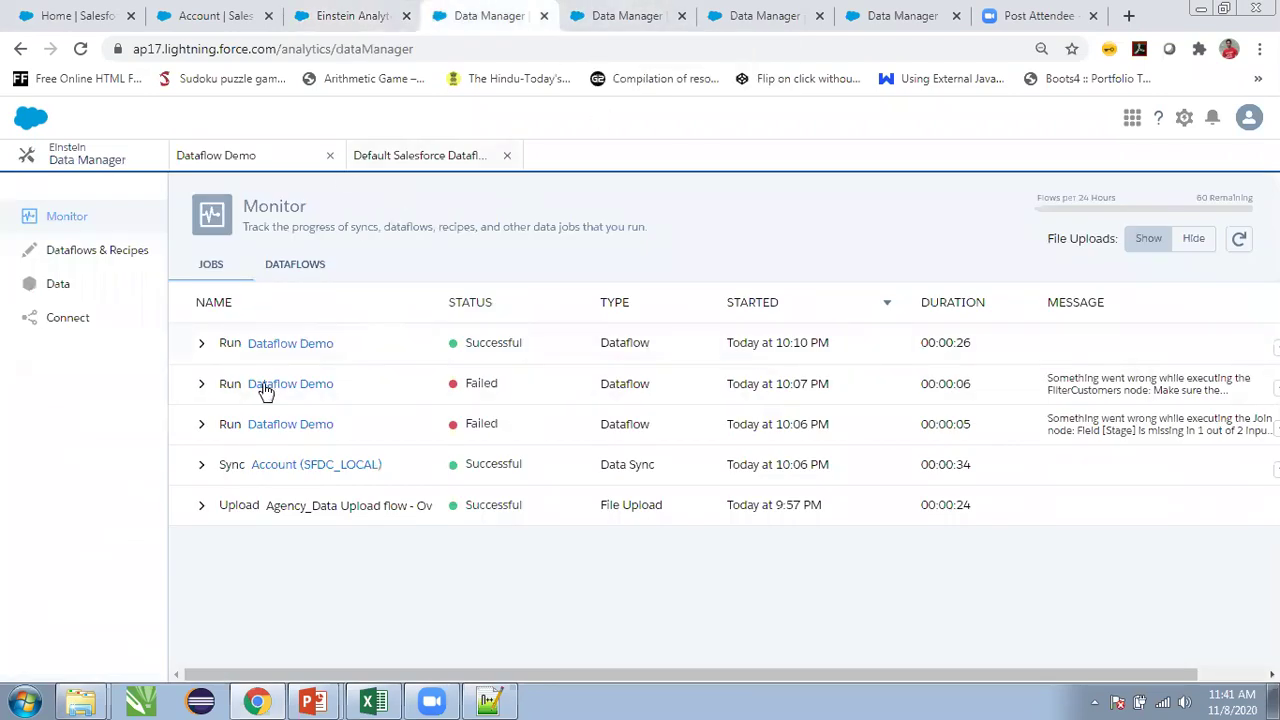
left_click(273, 345)
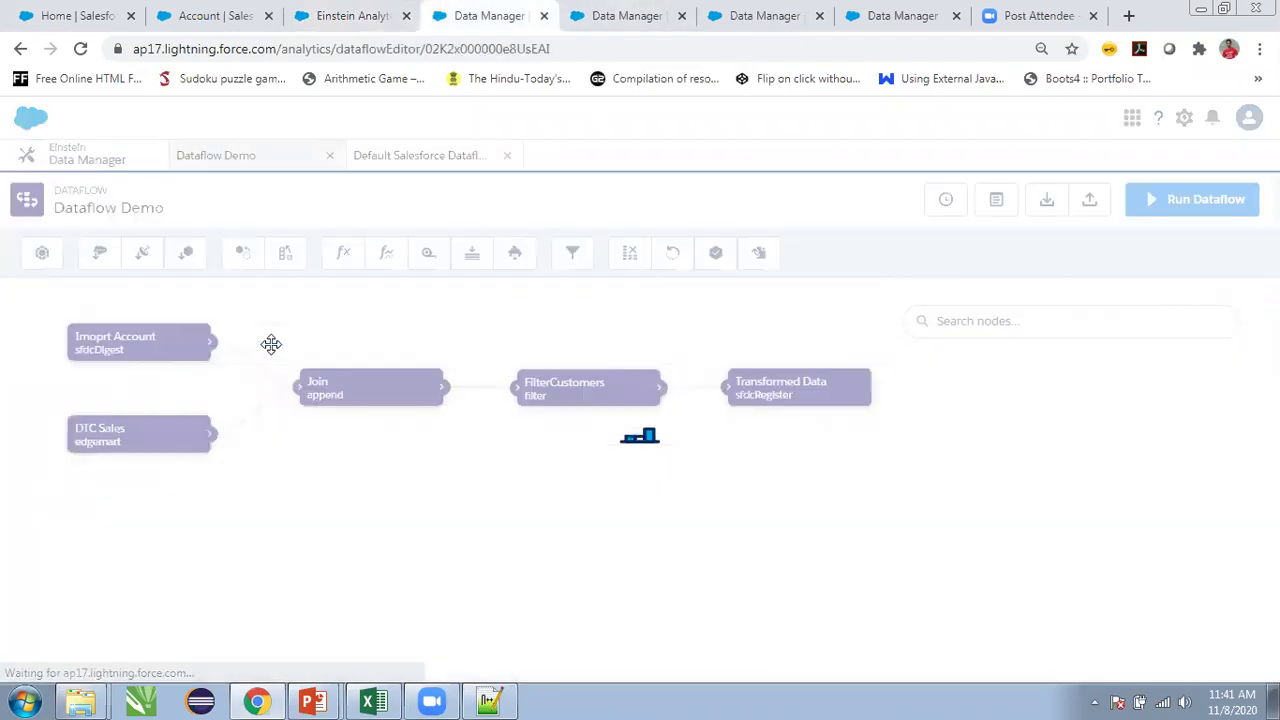
left_click(575, 405)
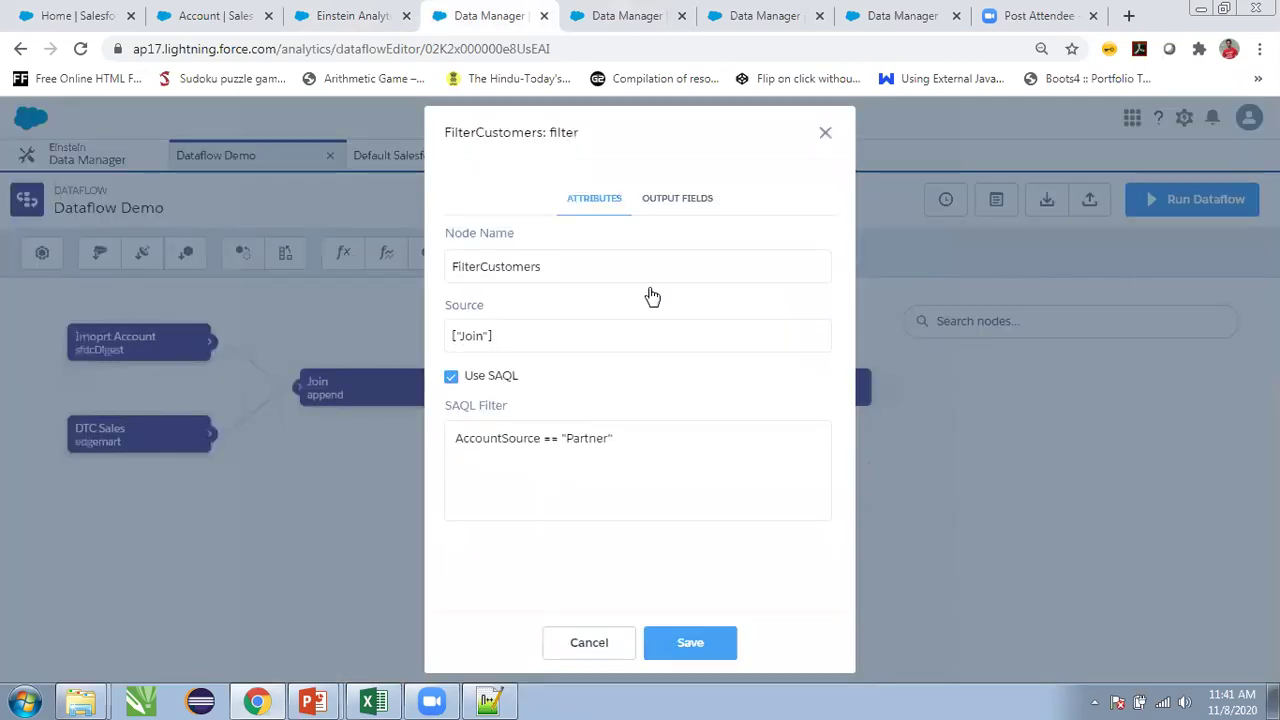
left_click(701, 201)
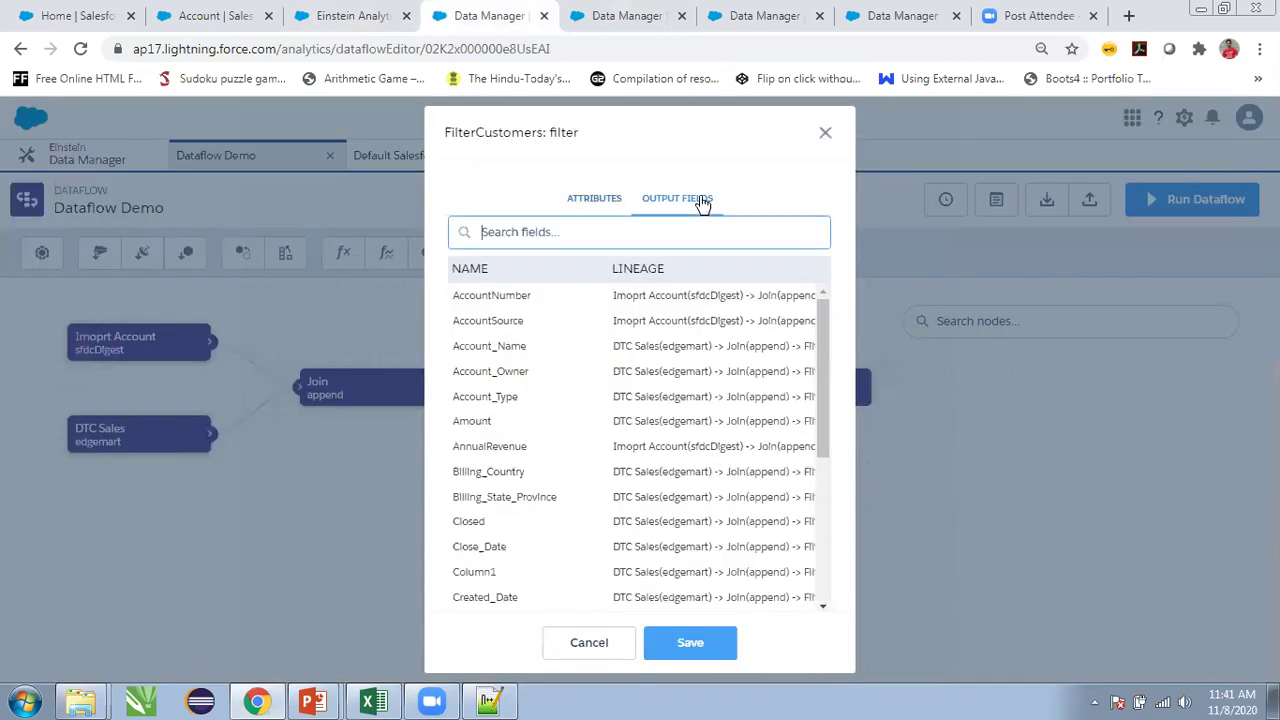
left_click(640, 337)
left_click(695, 637)
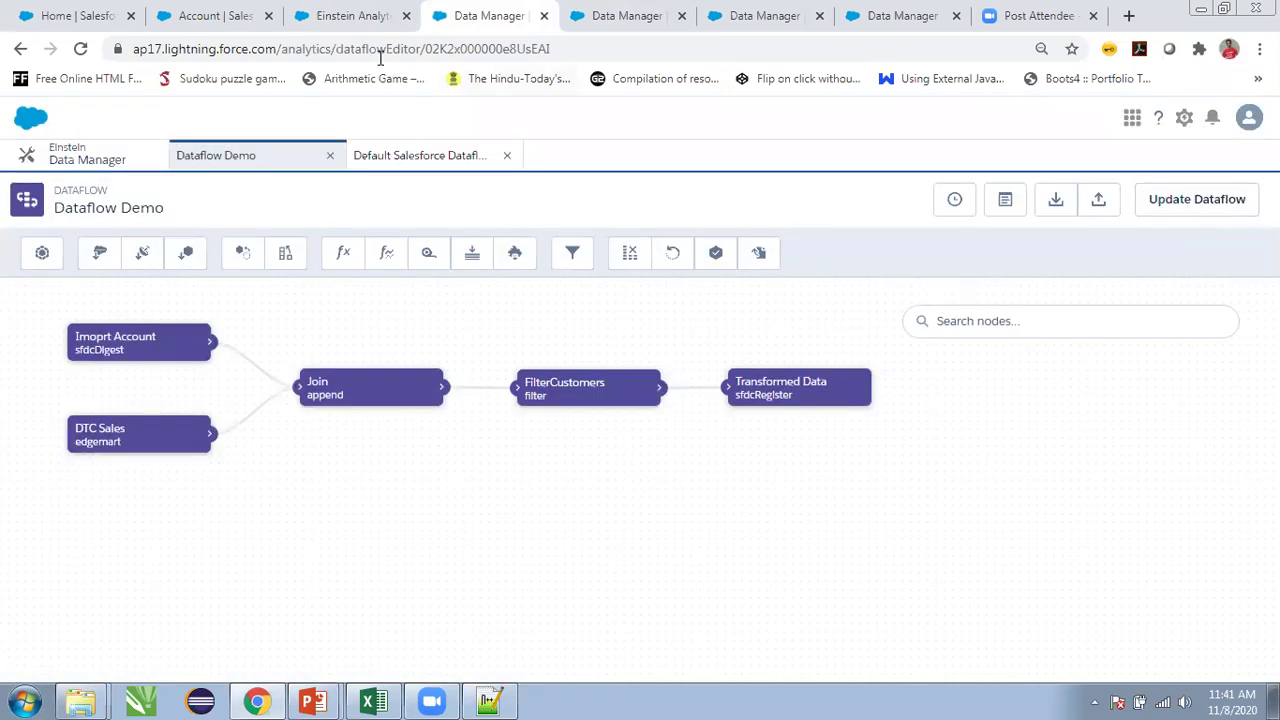
- Return to the dataset lens in Analytics Studio, switch it to chart mode and group the bars by Account Source
left_click(325, 14)
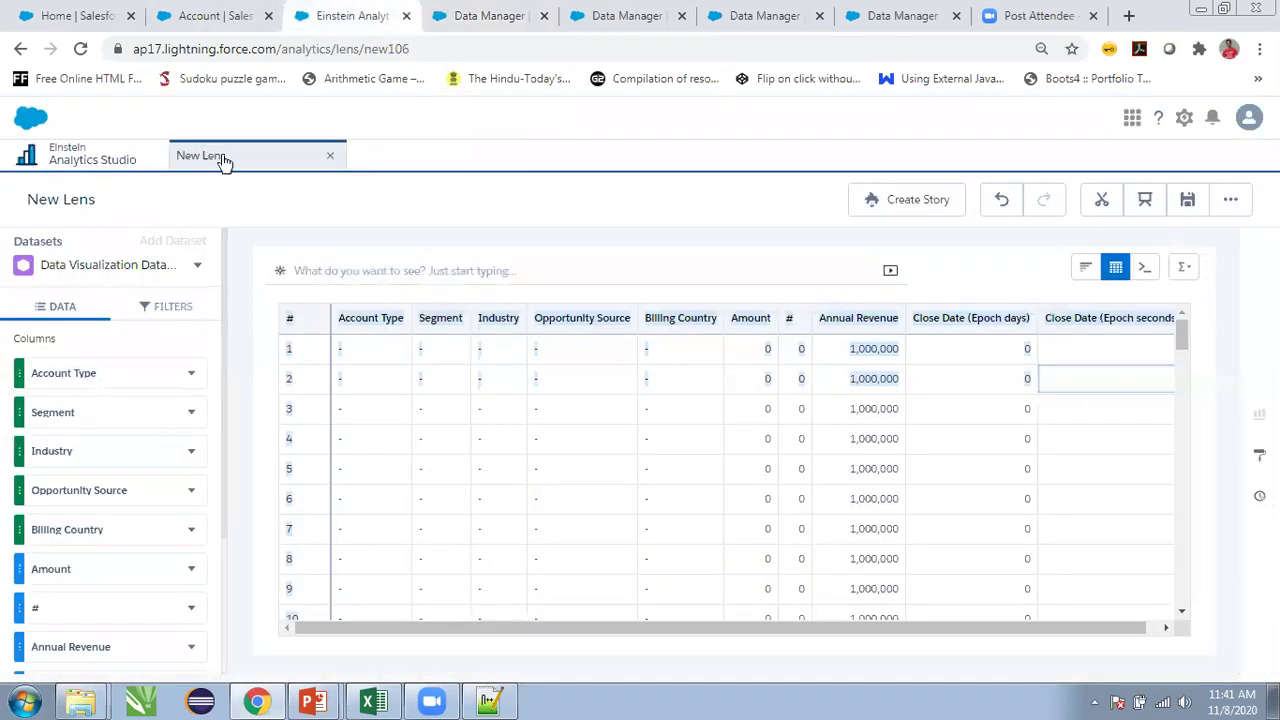
left_click(1086, 270)
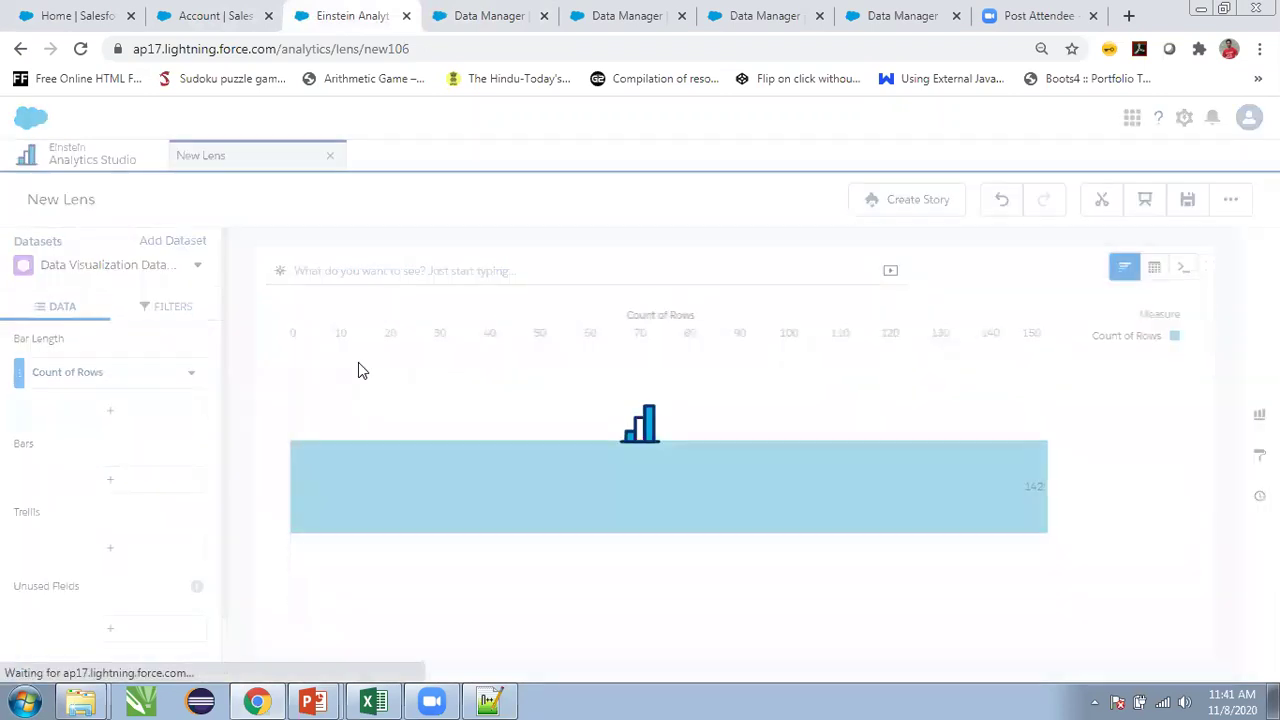
left_click(77, 480)
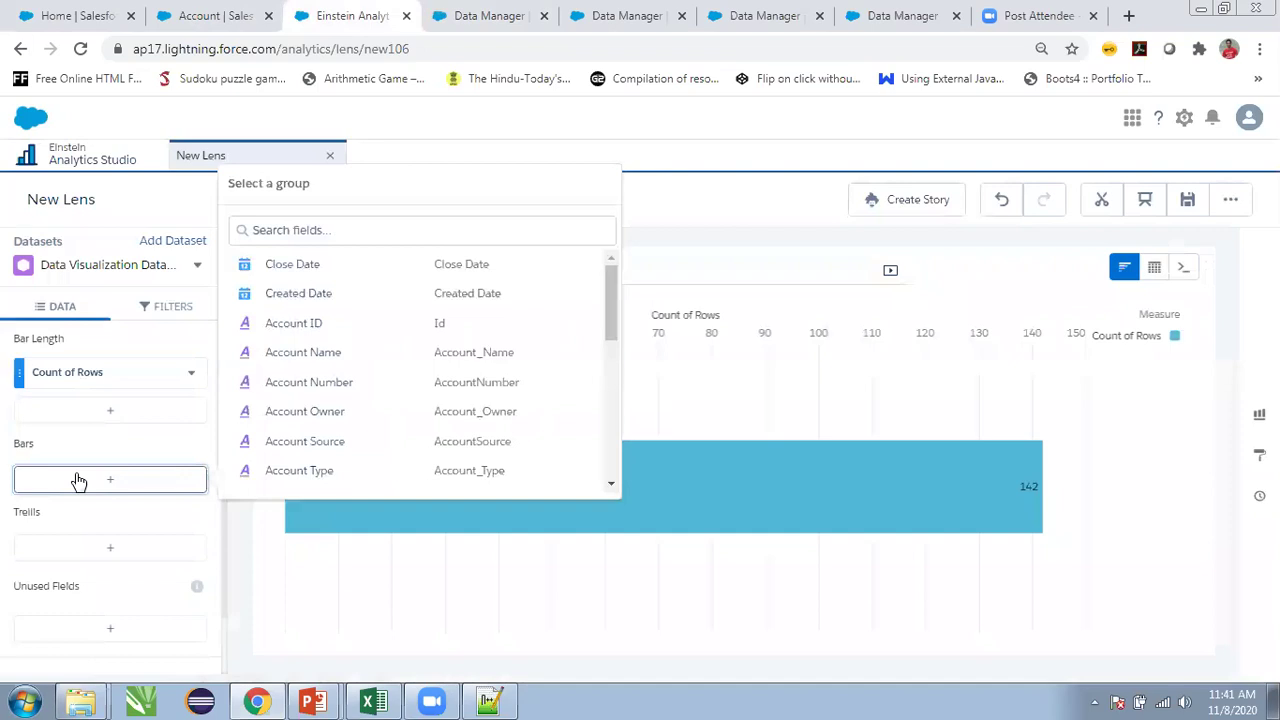
left_click(321, 443)
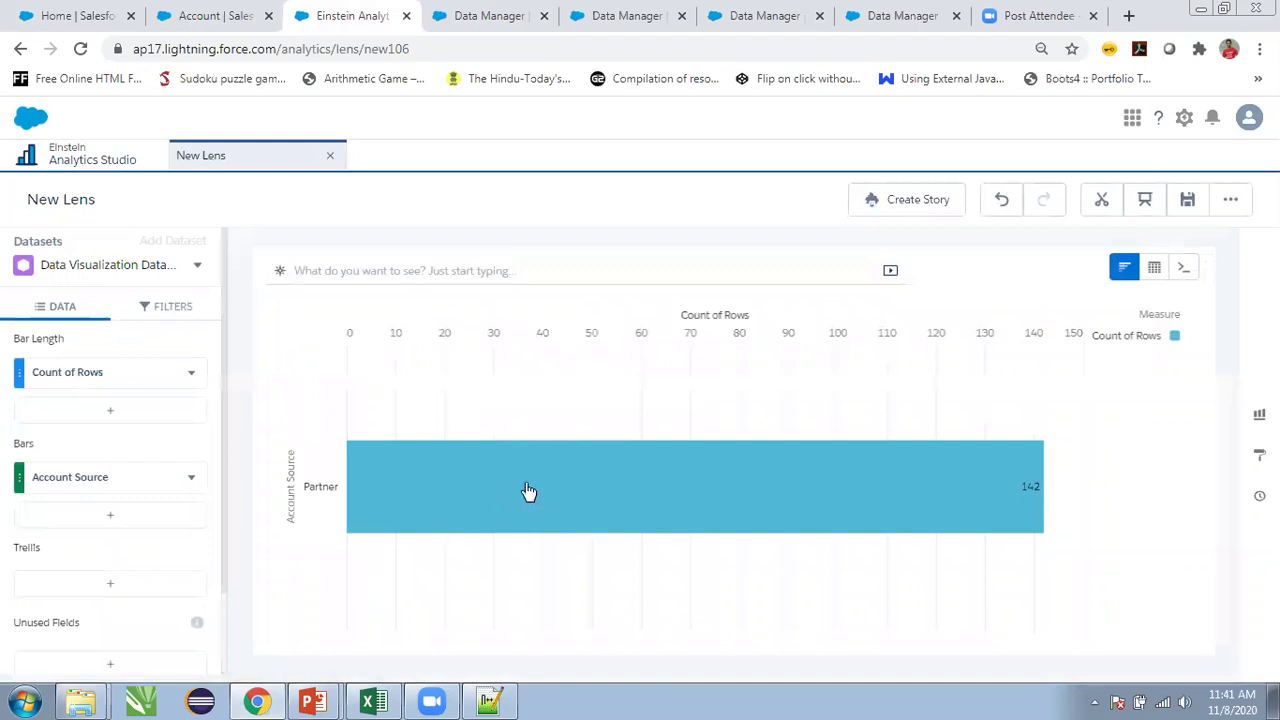
mouse_move(386, 477)
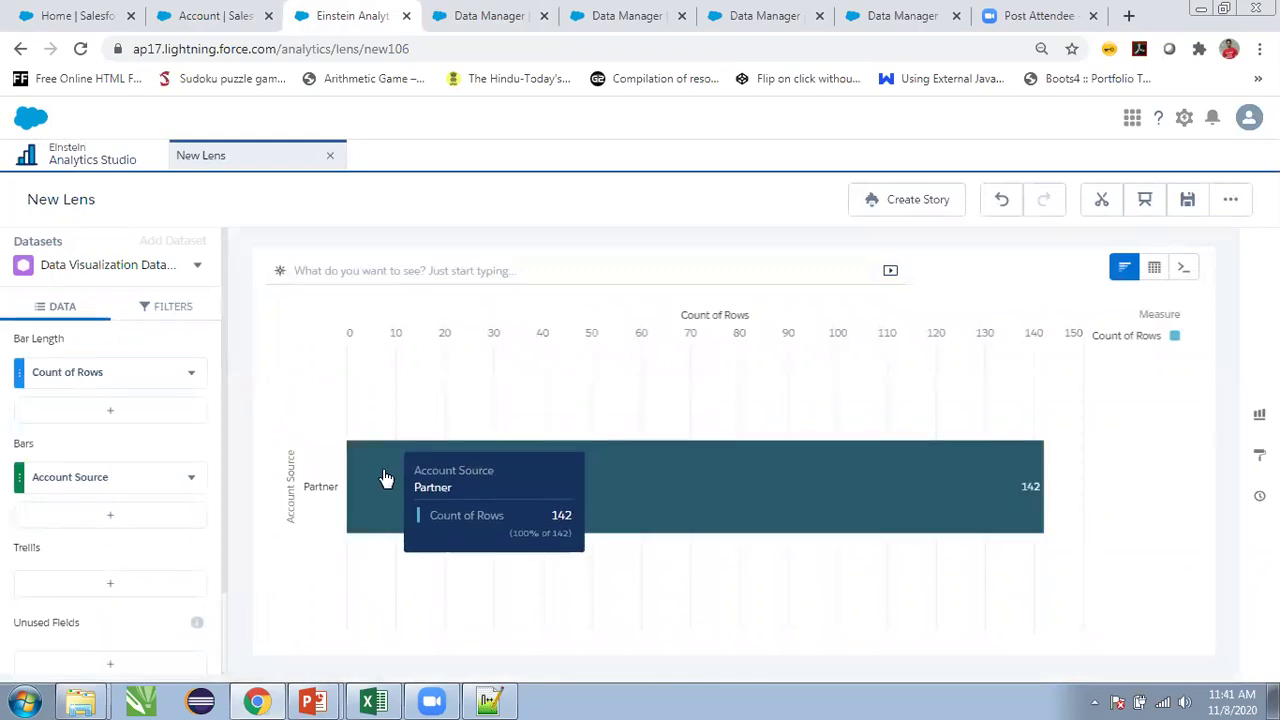
- Clip the Account Source lens to a new dashboard and place the AccountSource_1 chart on the canvas
left_click(1102, 200)
left_click(1091, 328)
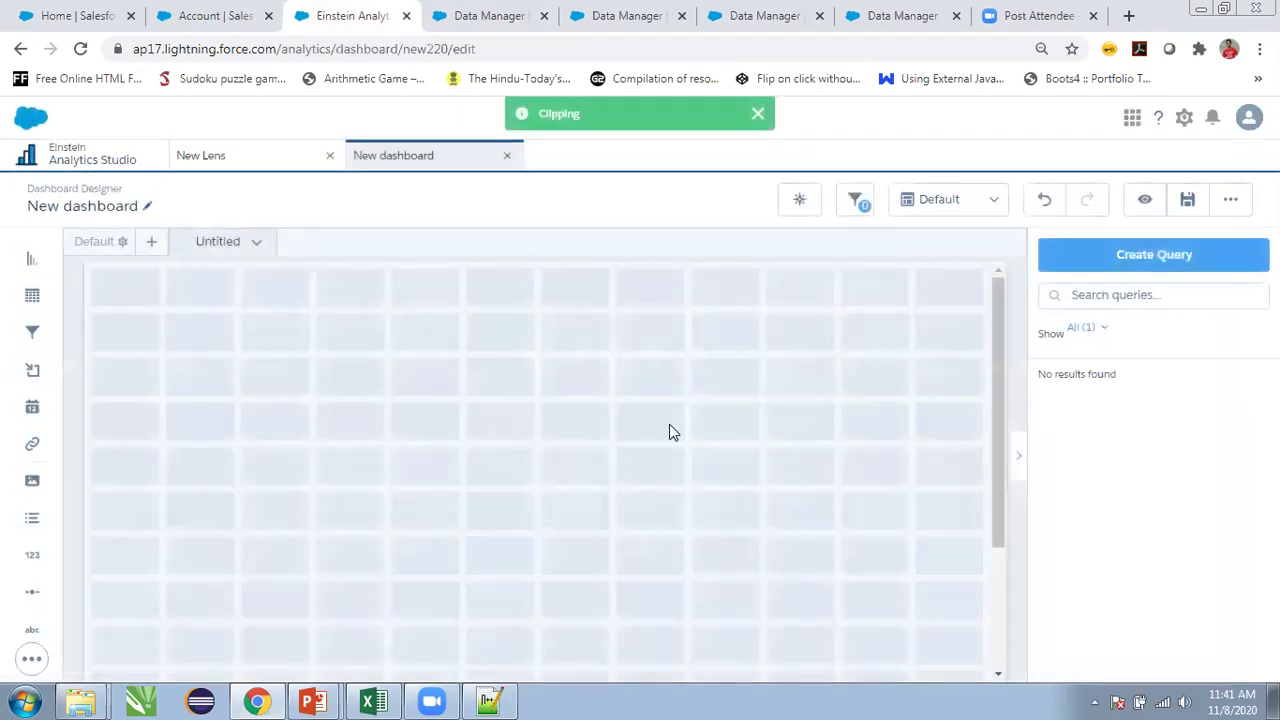
left_click_drag(1080, 400, 675, 523)
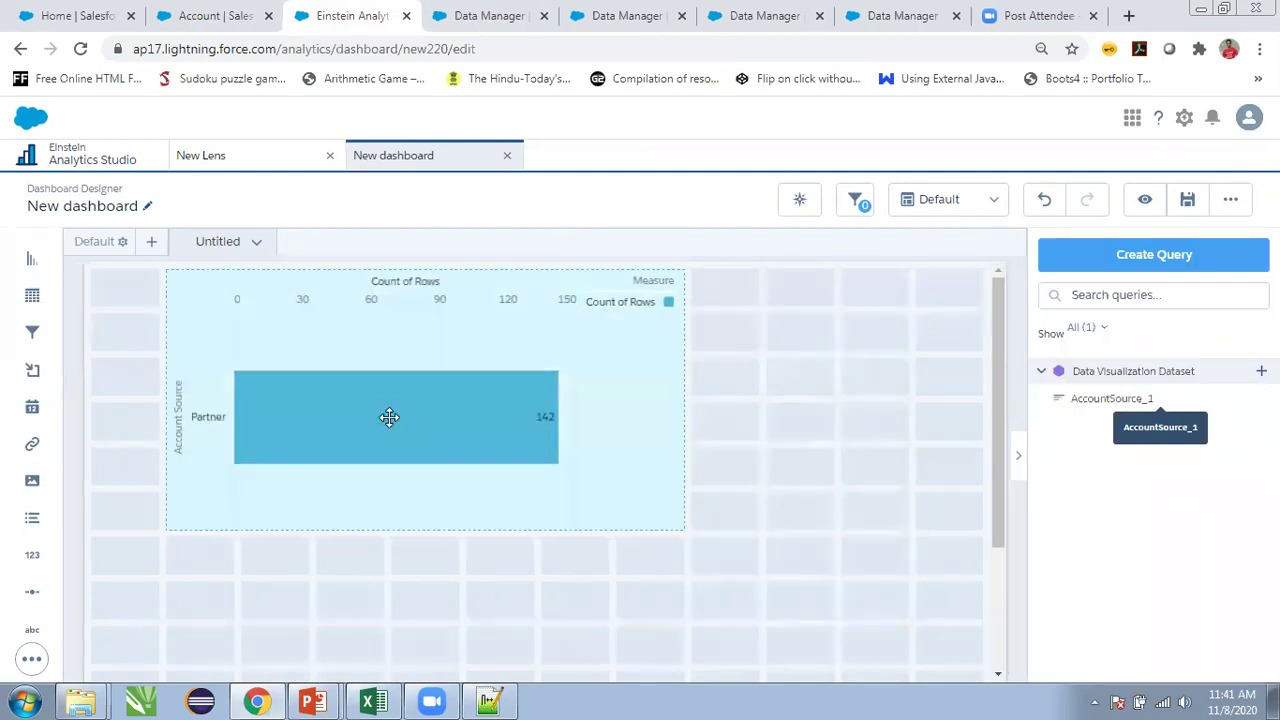
- Open the AccountSource_1 chart for editing, try the stacked column chart type and restore the bar chart
double_click(391, 423)
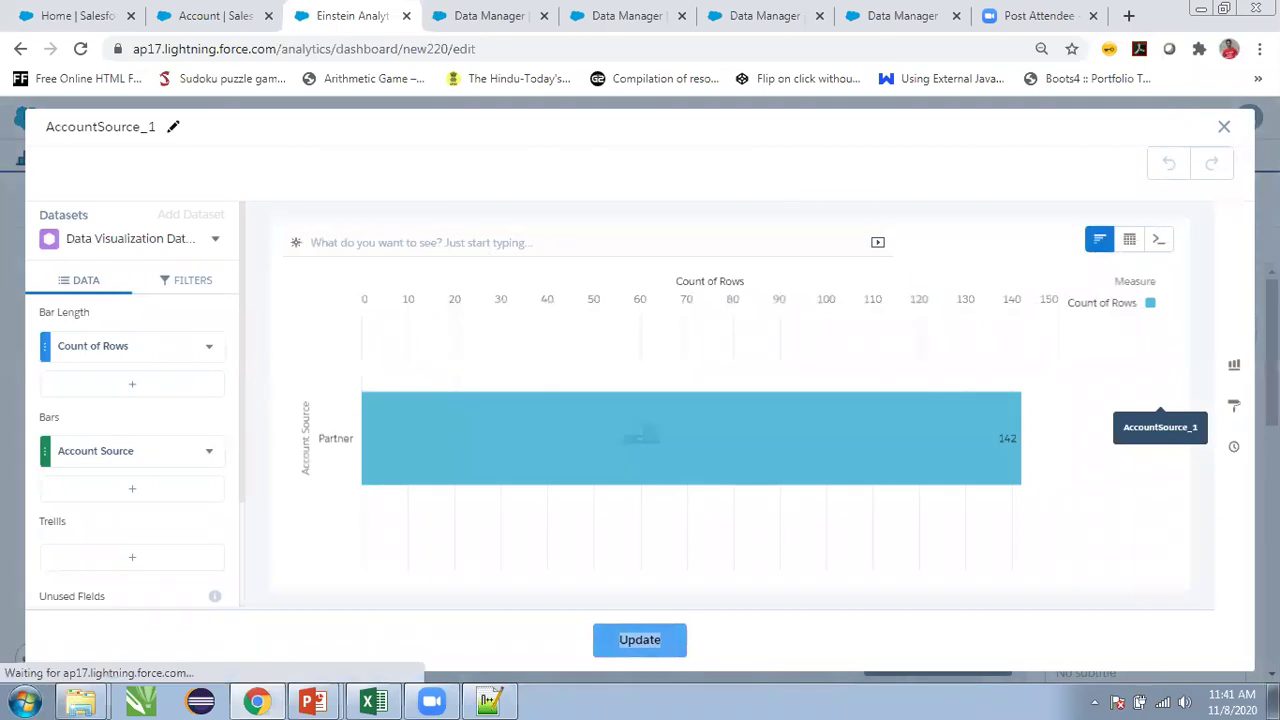
left_click(1234, 365)
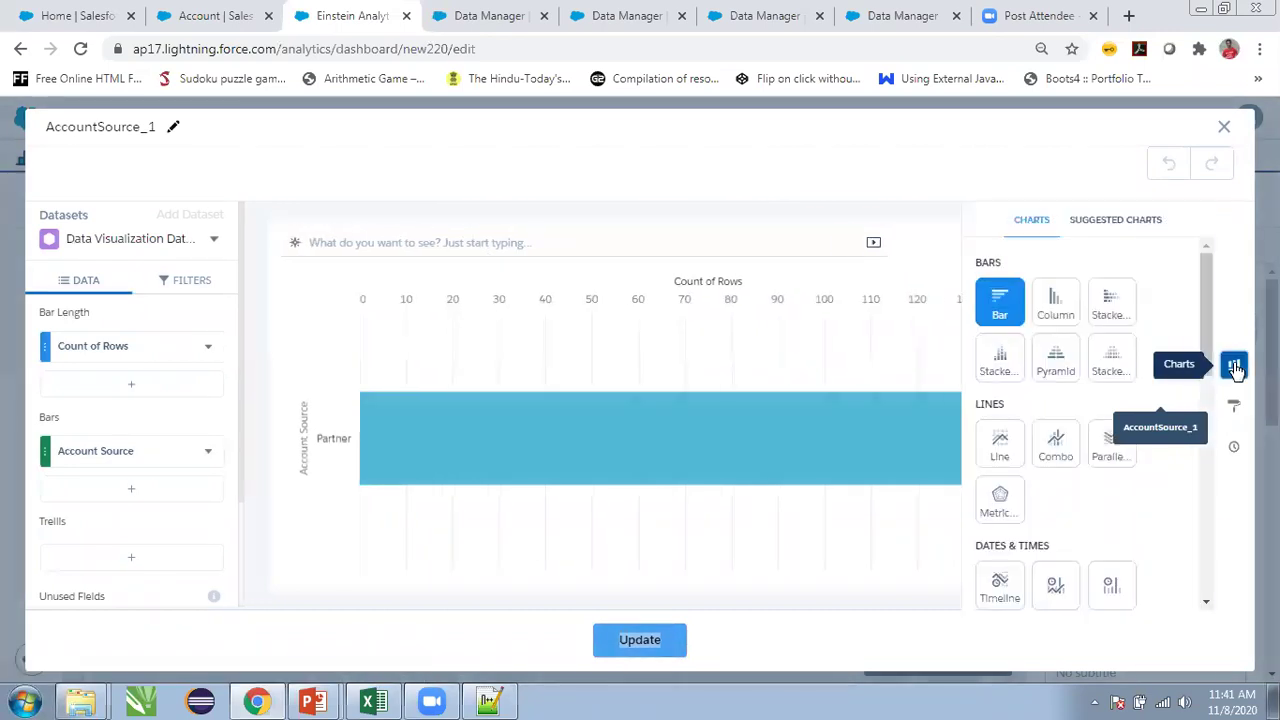
left_click(1018, 367)
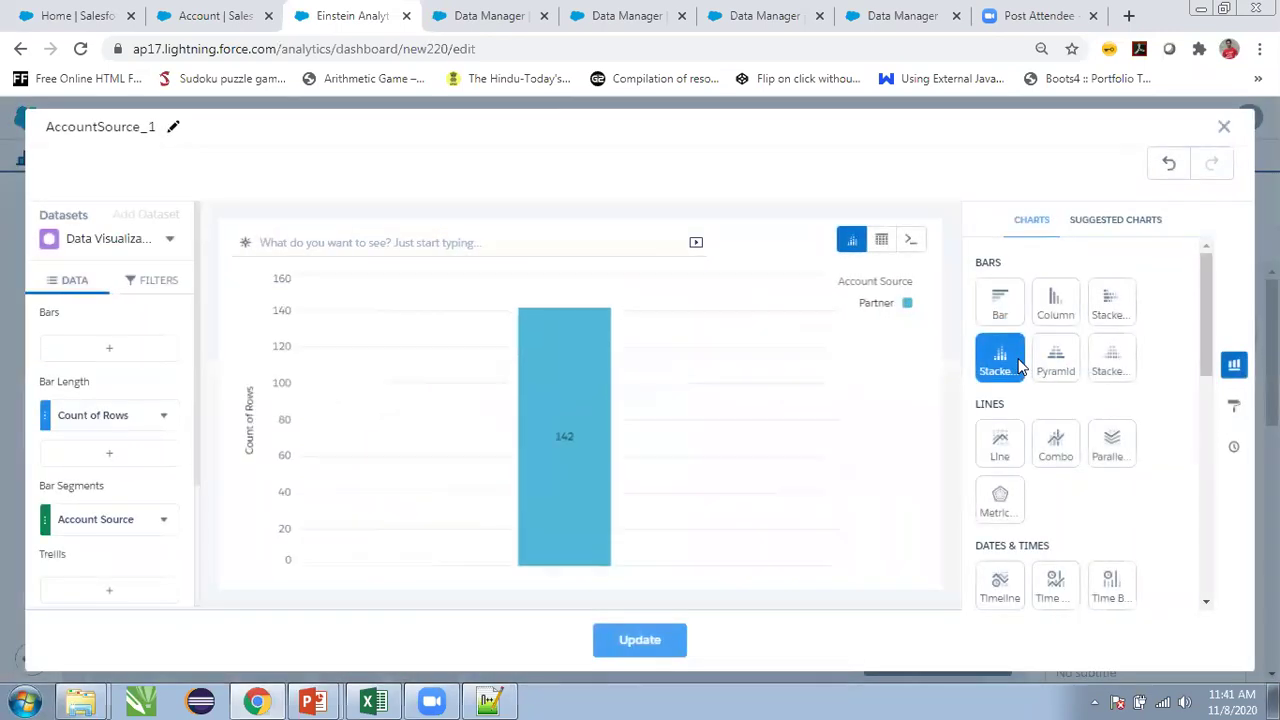
left_click(1063, 313)
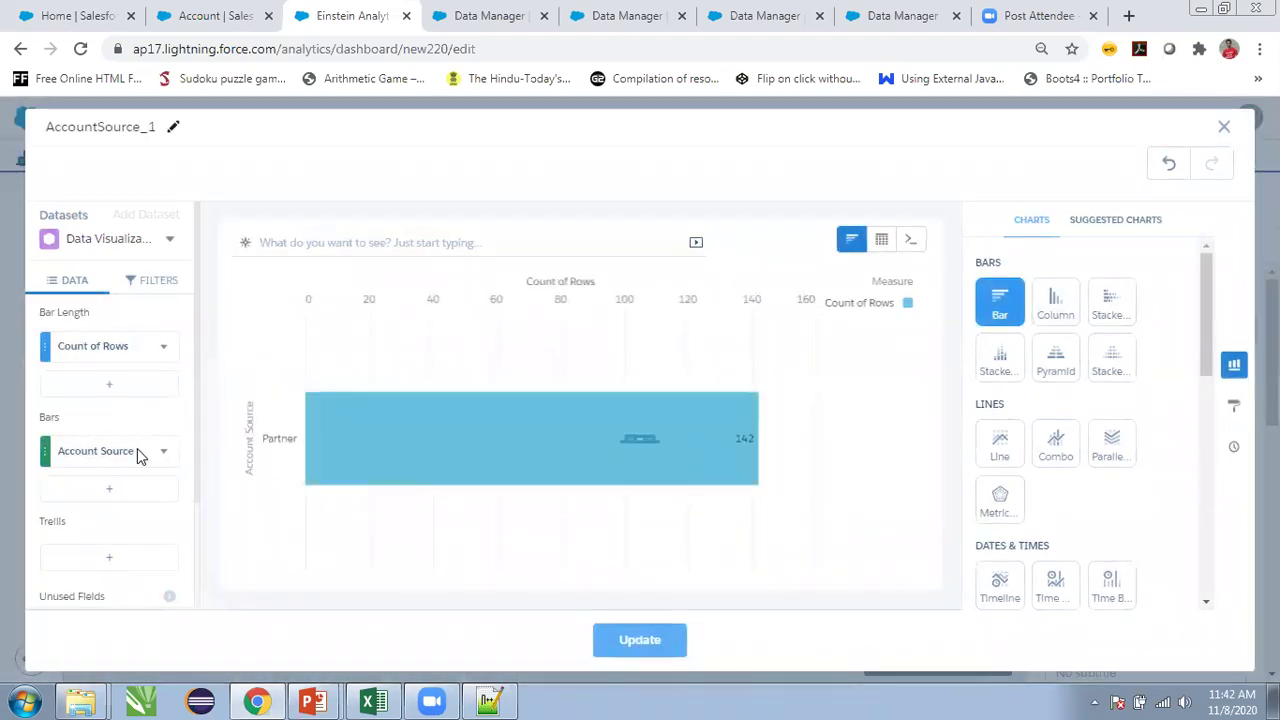
- Remove the Account Source grouping from the chart's Bars
left_click(145, 459)
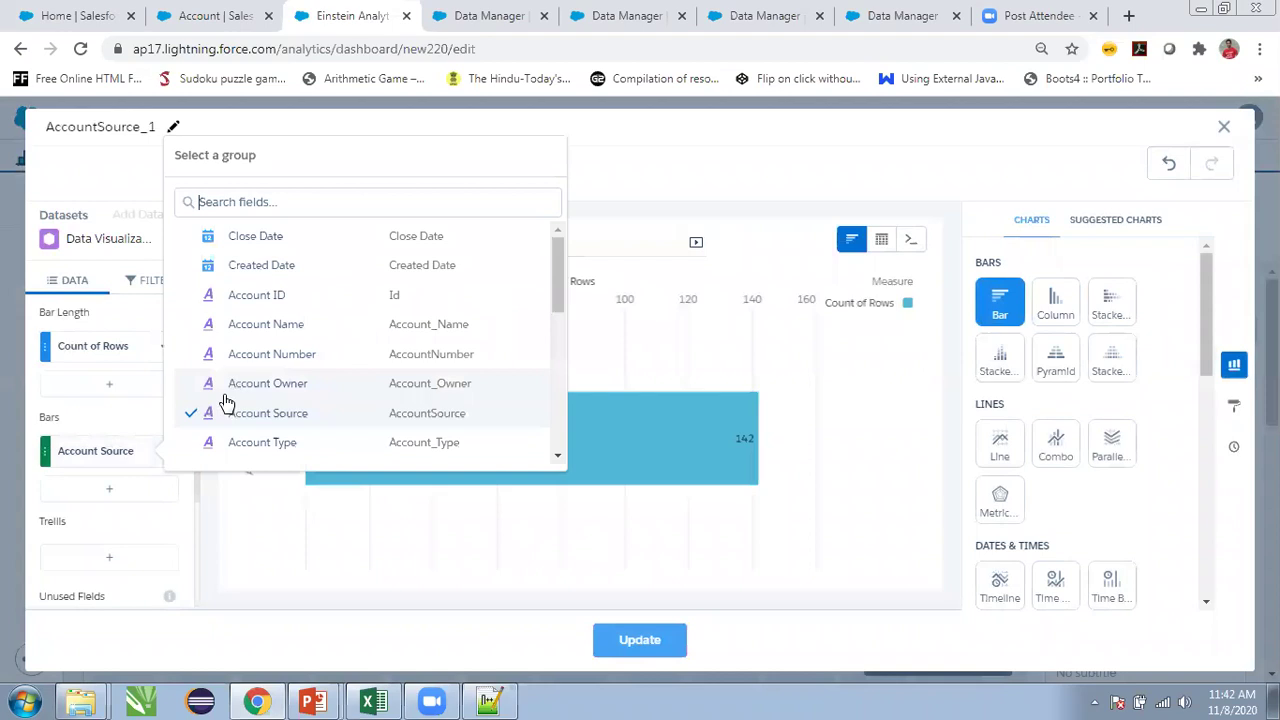
left_click(105, 490)
left_click(164, 451)
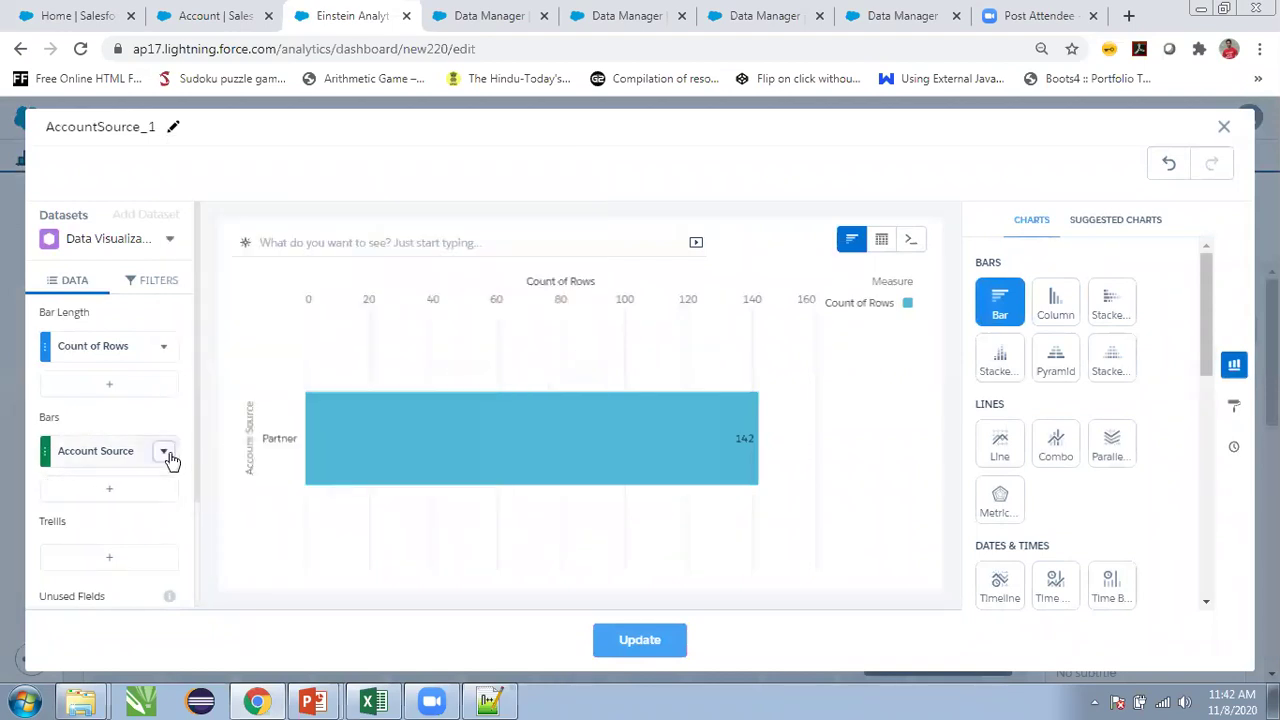
left_click(193, 412)
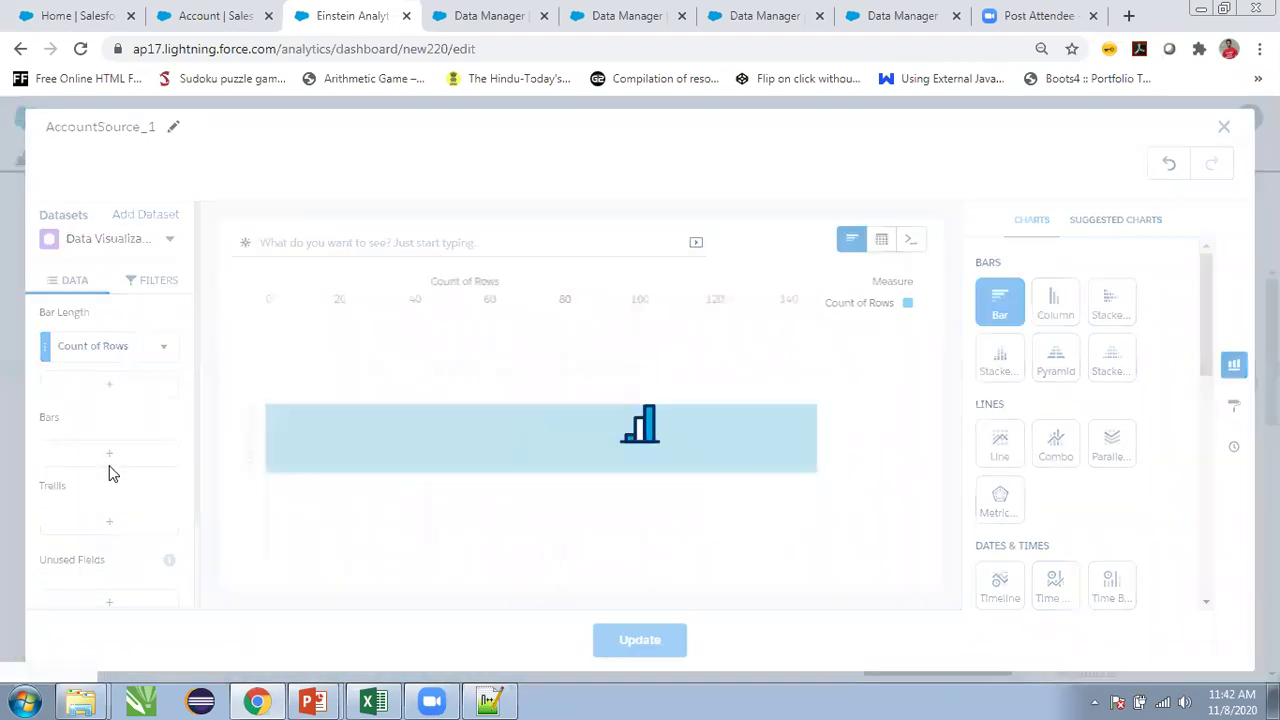
- Try grouping the chart's Bars by Account Type, and replace that grouping with Industry
left_click(112, 465)
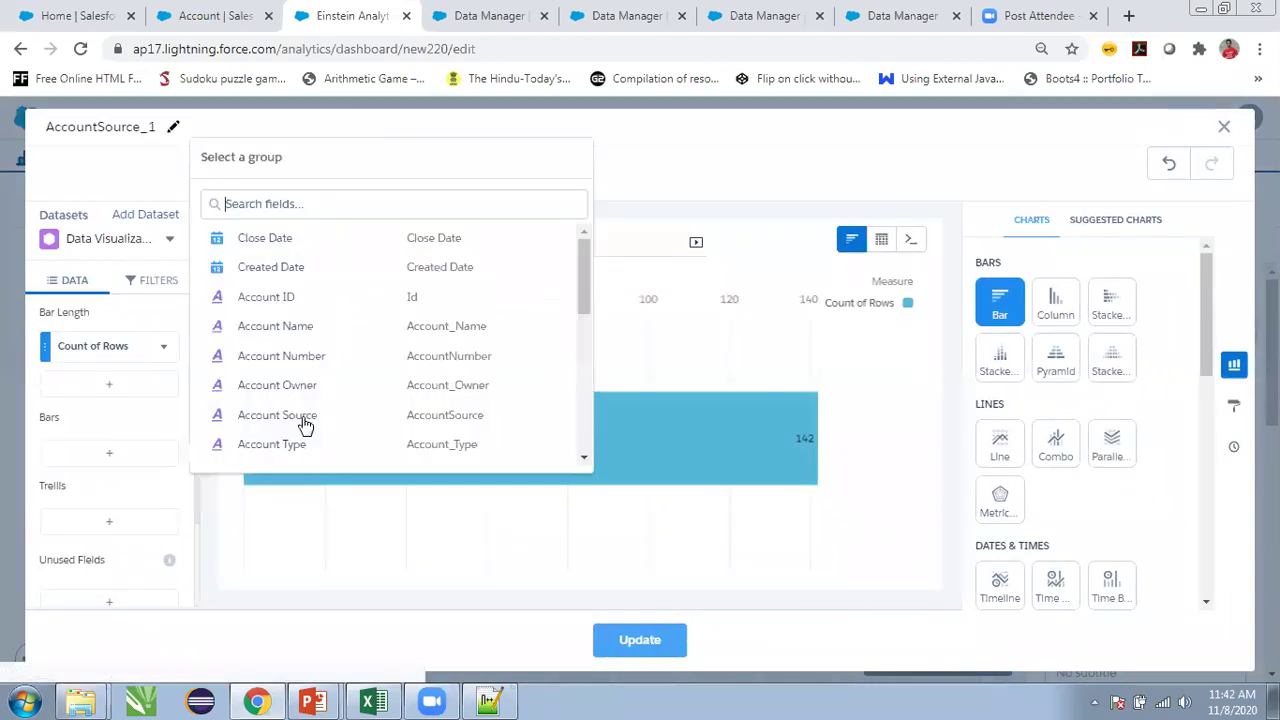
left_click_drag(329, 420, 330, 421)
scroll(330, 421, "down", 1)
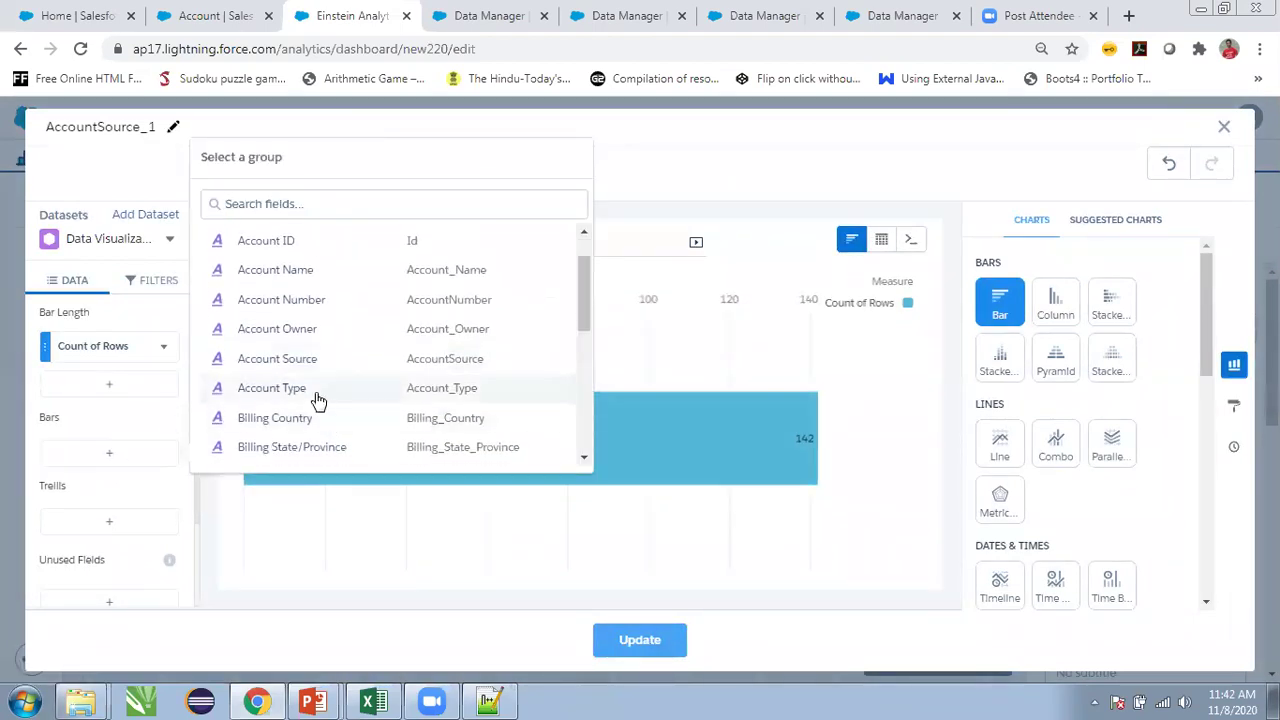
left_click(317, 400)
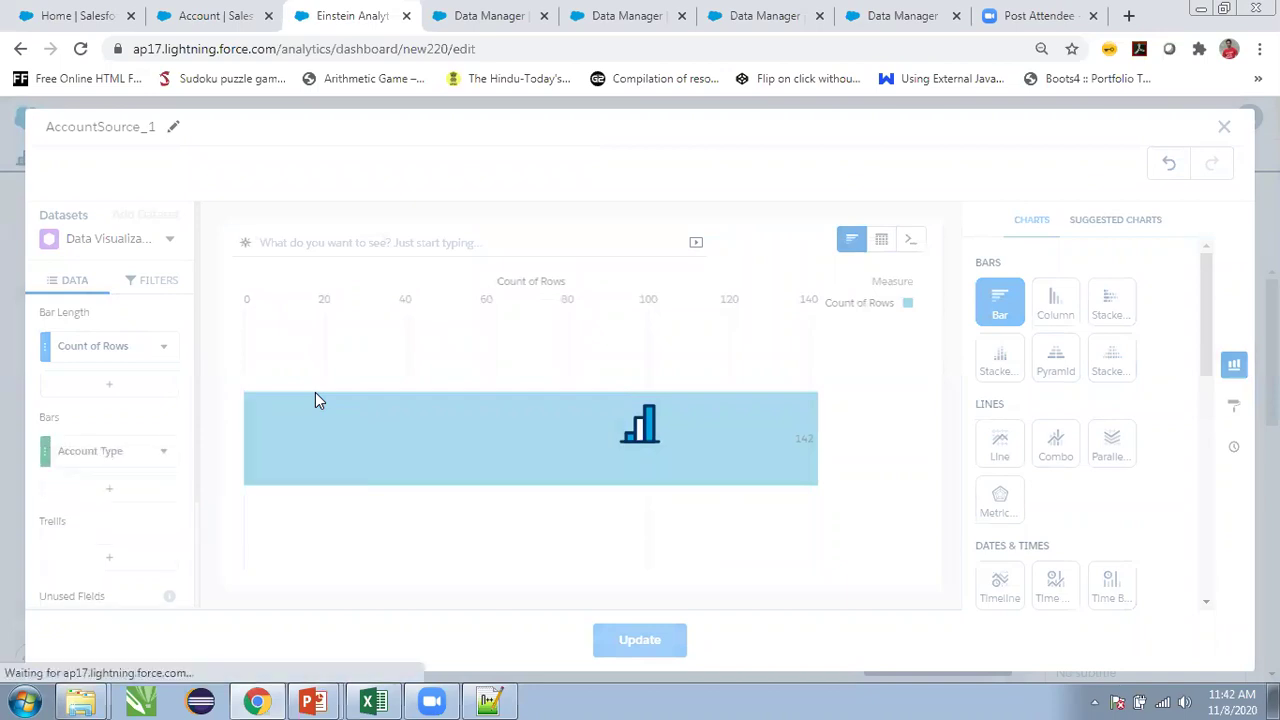
left_click(145, 455)
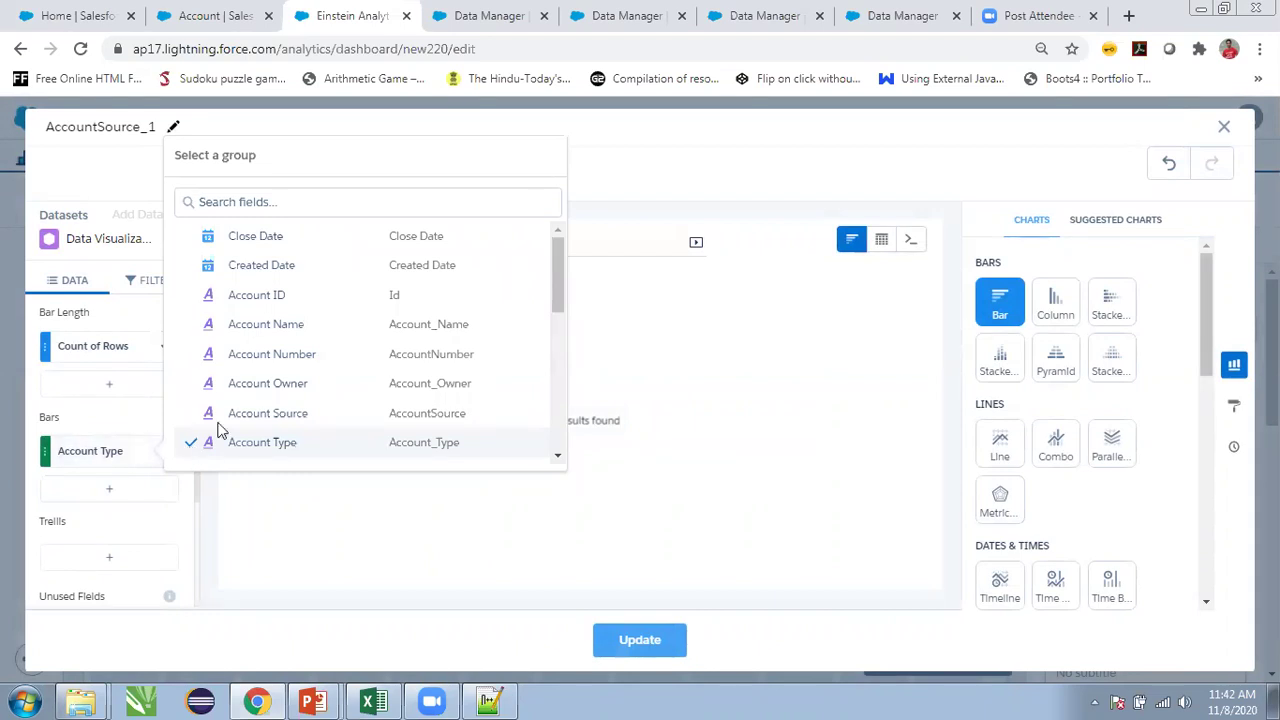
scroll(283, 365, "down", 2)
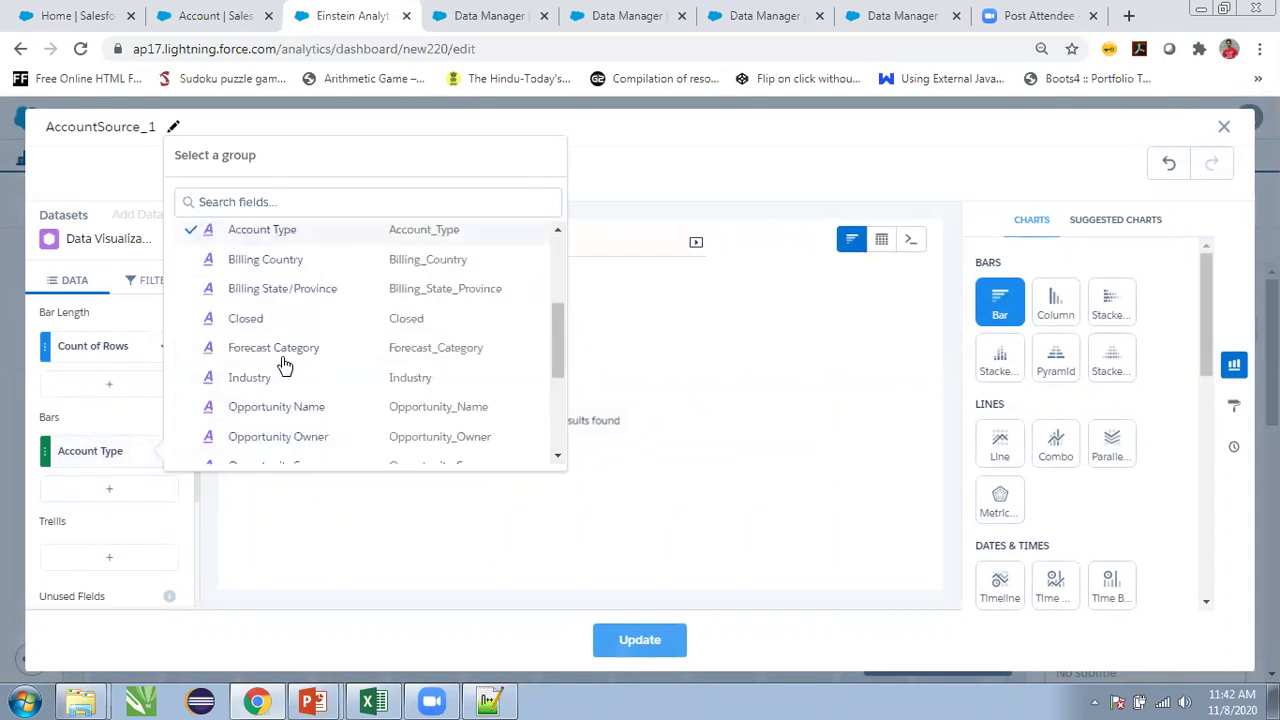
left_click(279, 376)
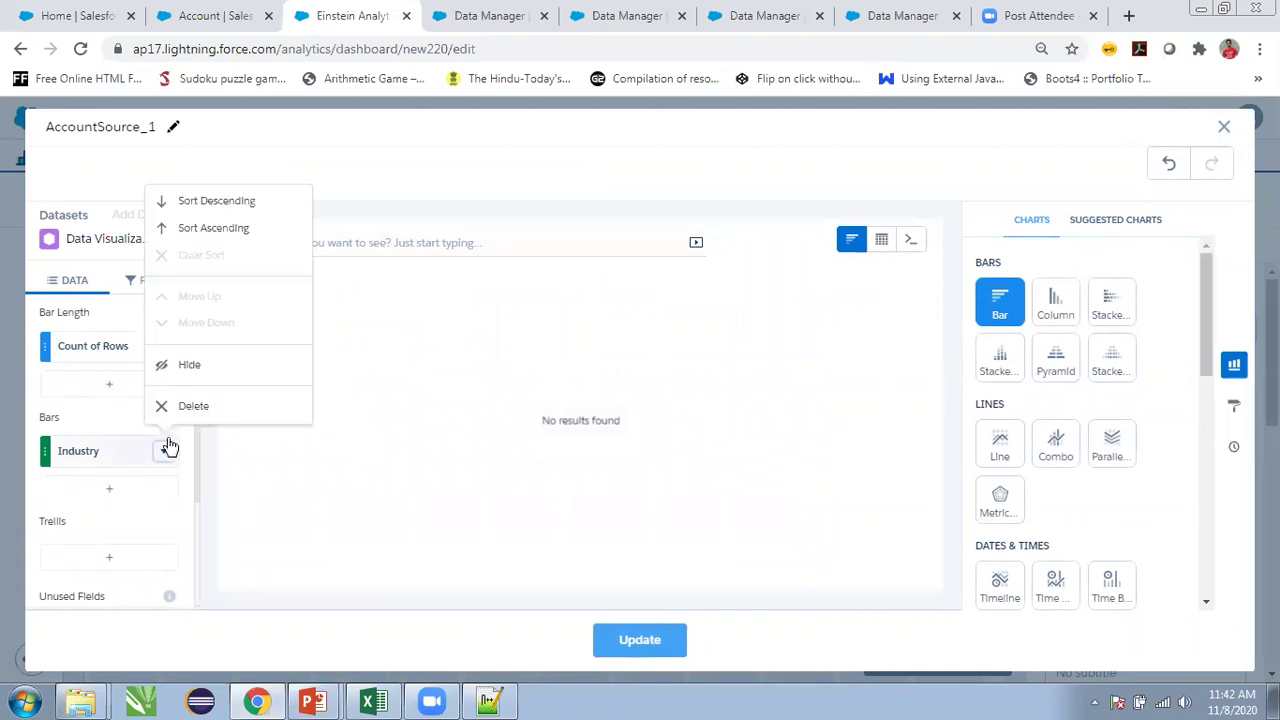
- Delete the Industry grouping from the chart's Bars and update the chart widget on the dashboard
left_click(166, 408)
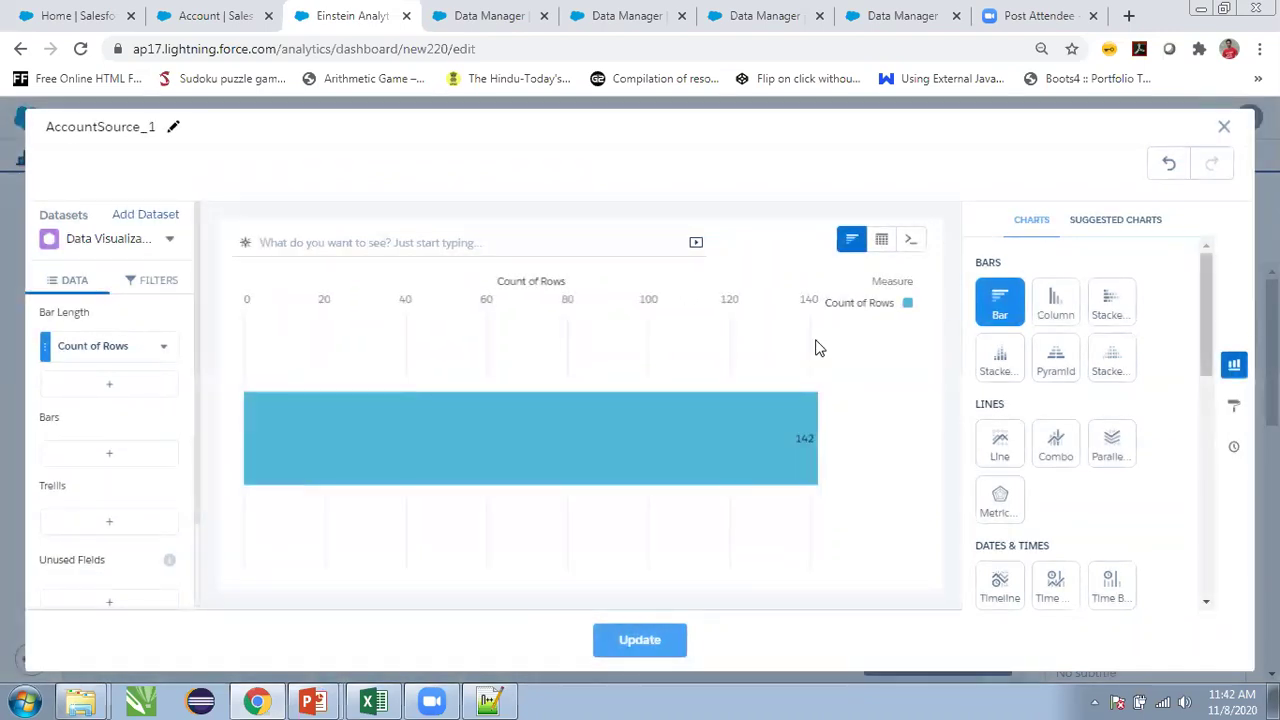
left_click(628, 645)
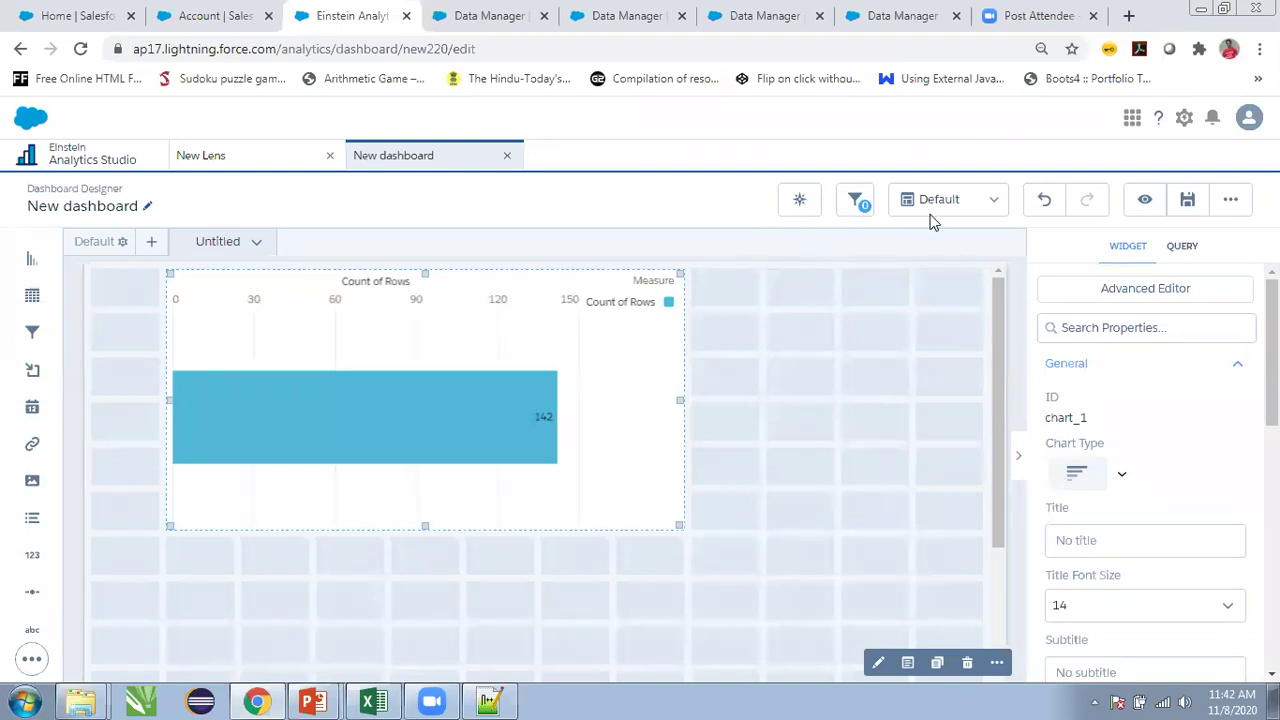
- Switch to Data Manager and examine the job monitor and the Default Salesforce Dataflow's node chain from its extracts to its register nodes
left_click(489, 15)
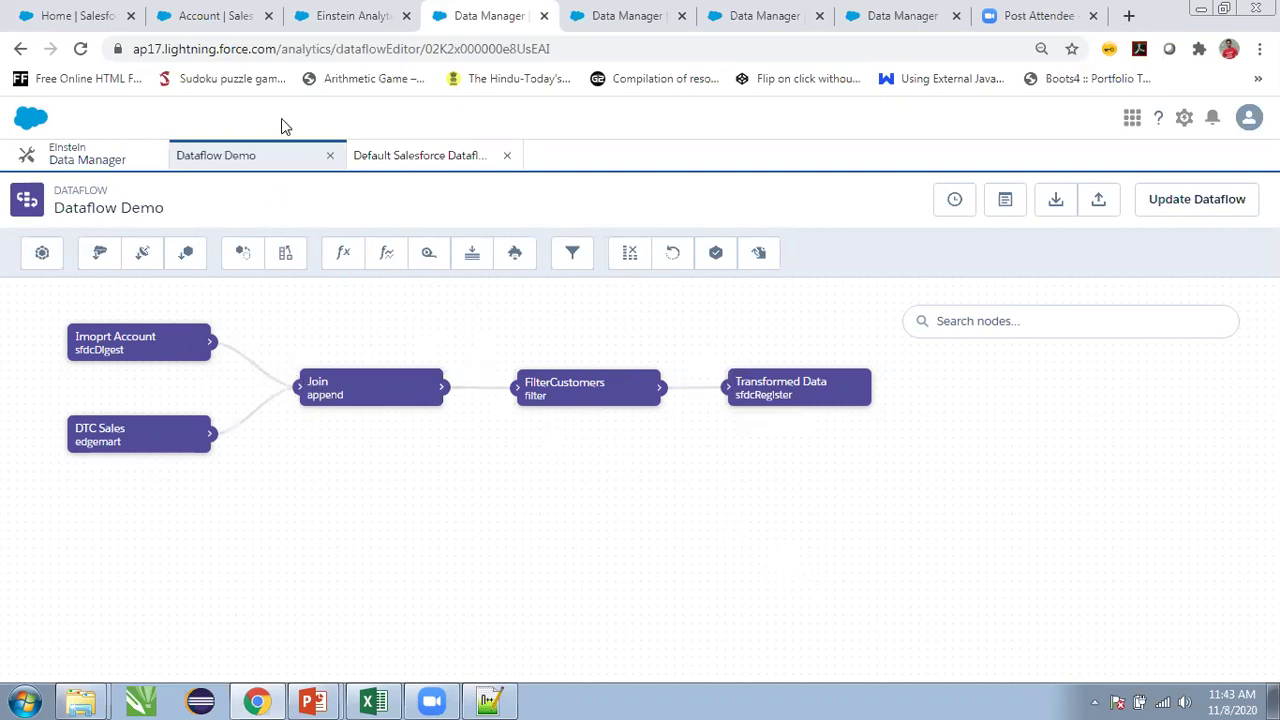
left_click(118, 153)
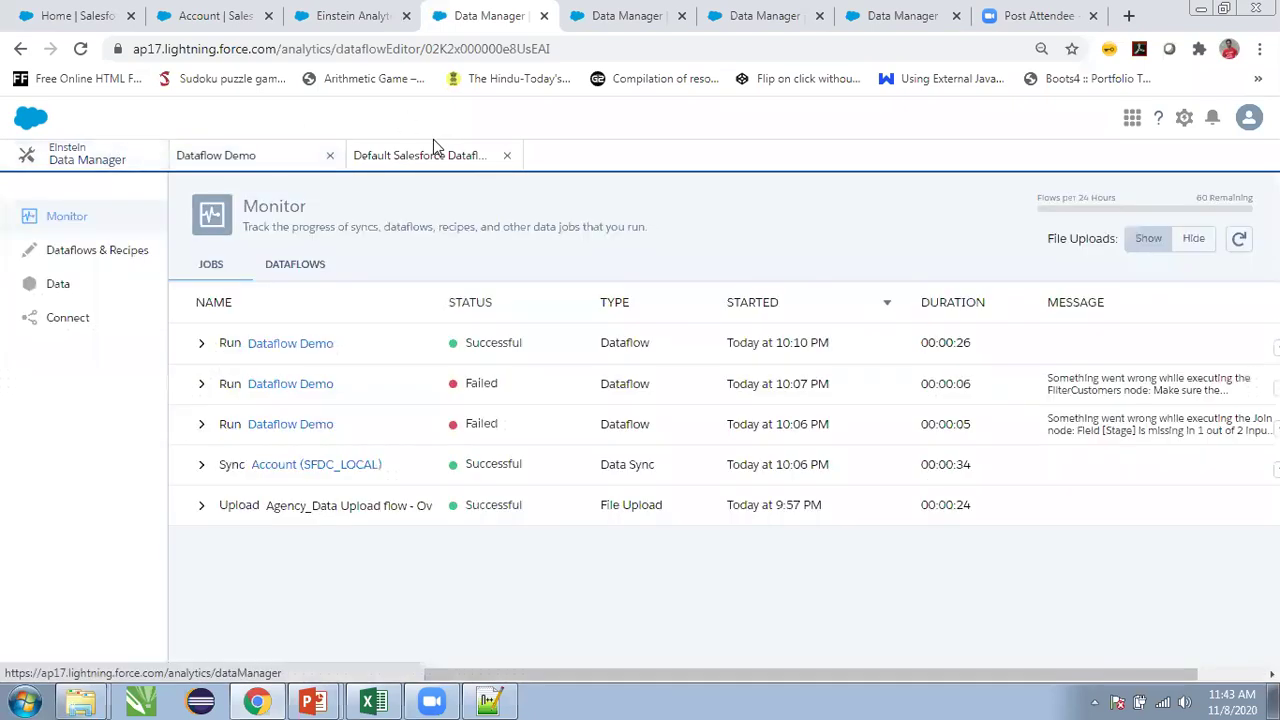
left_click(437, 156)
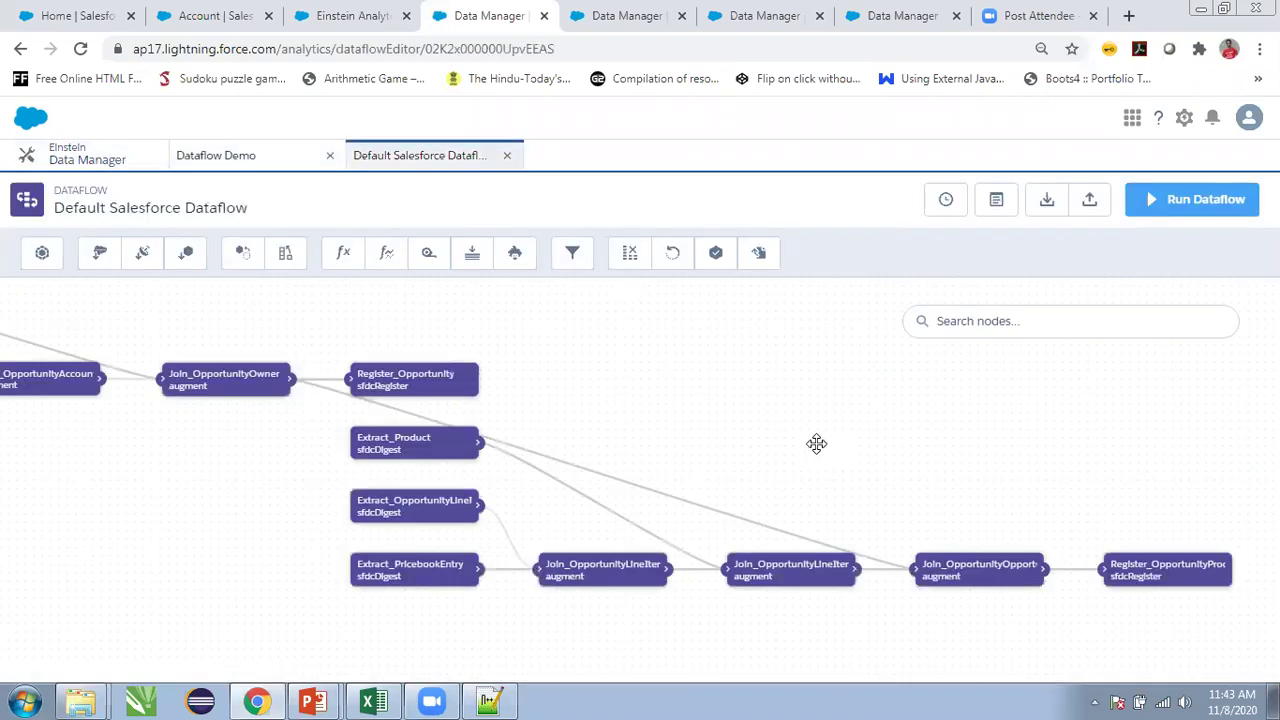
left_click_drag(729, 460, 917, 506)
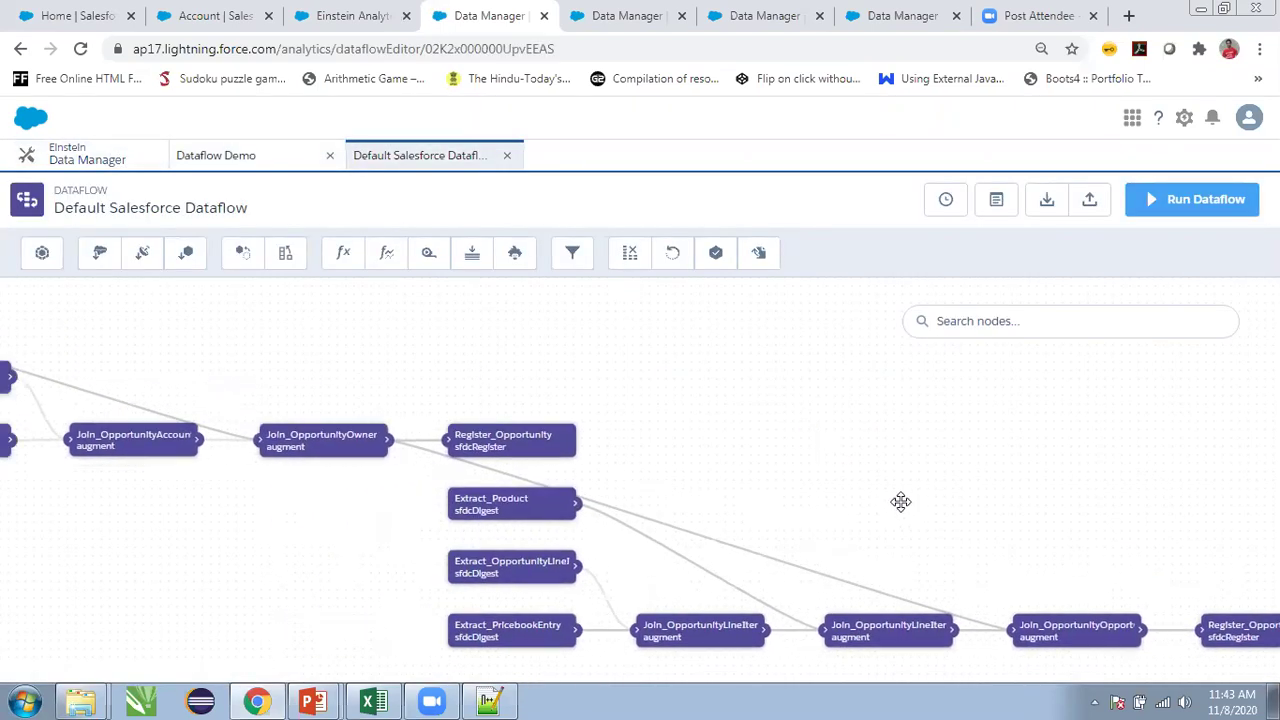
left_click_drag(830, 461, 631, 420)
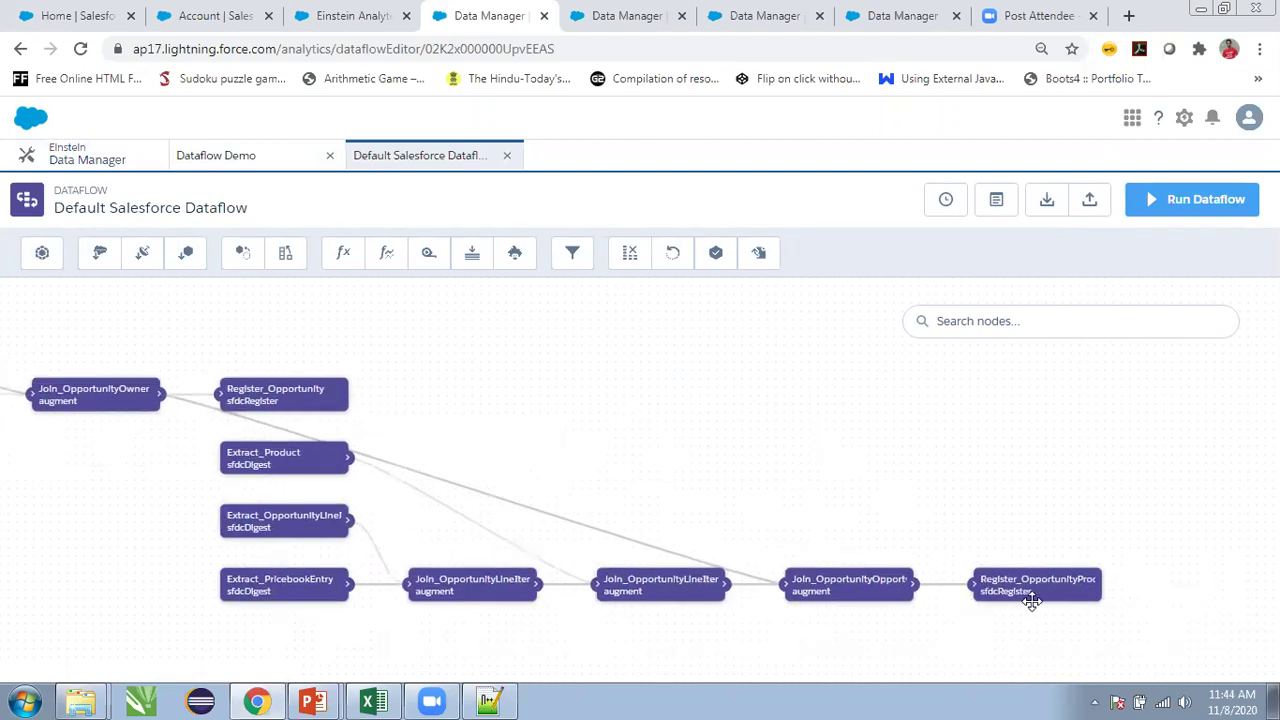
left_click_drag(541, 483, 849, 483)
left_click_drag(957, 496, 1143, 509)
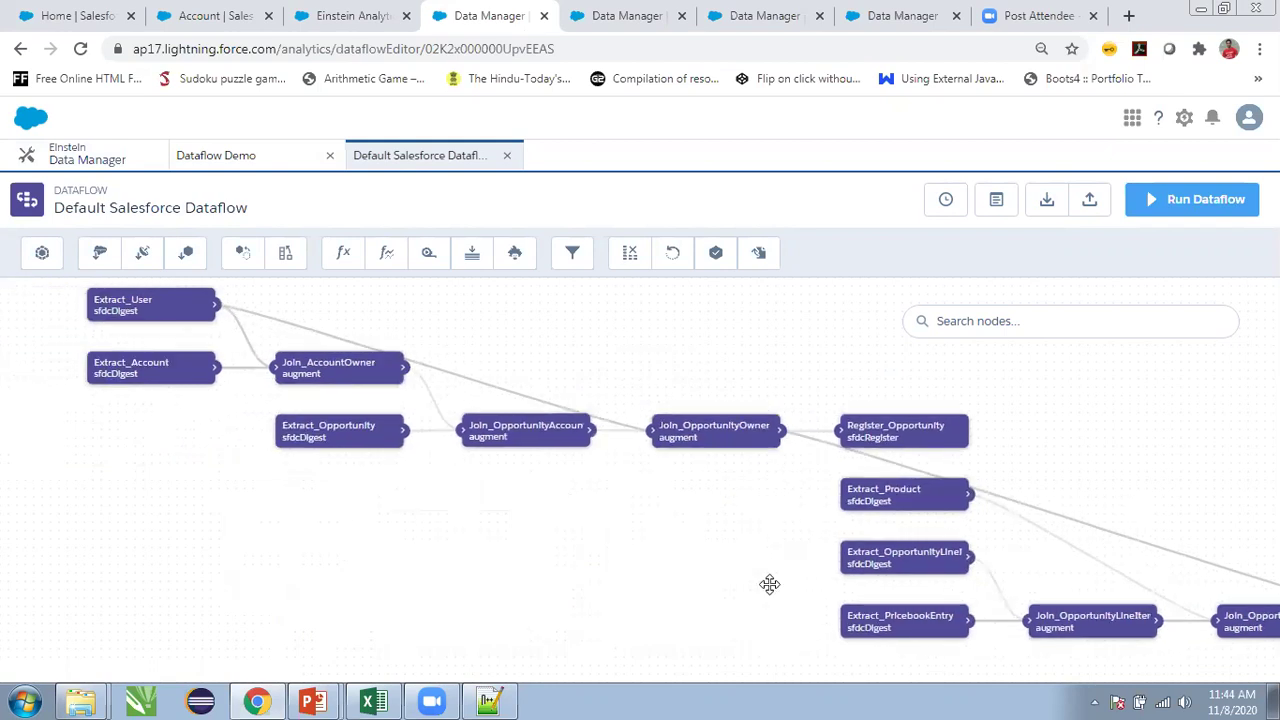
- Switch to the PowerPoint presentation
mouse_move(312, 700)
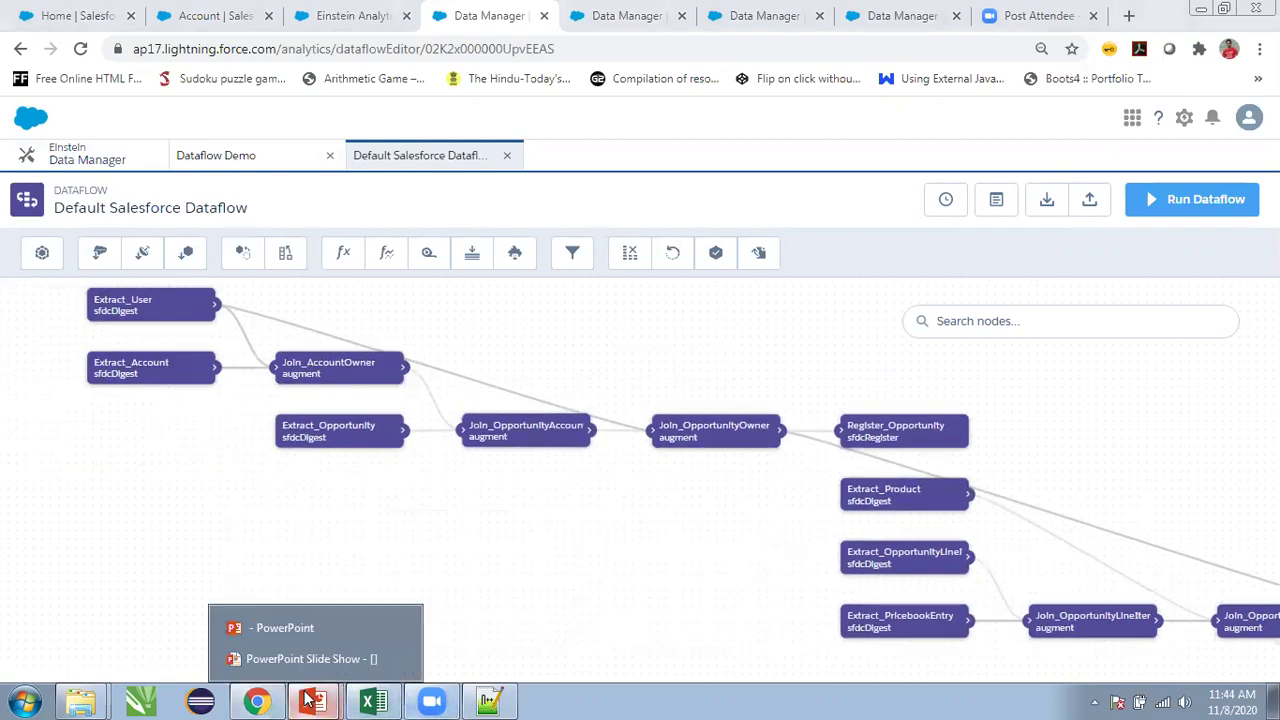